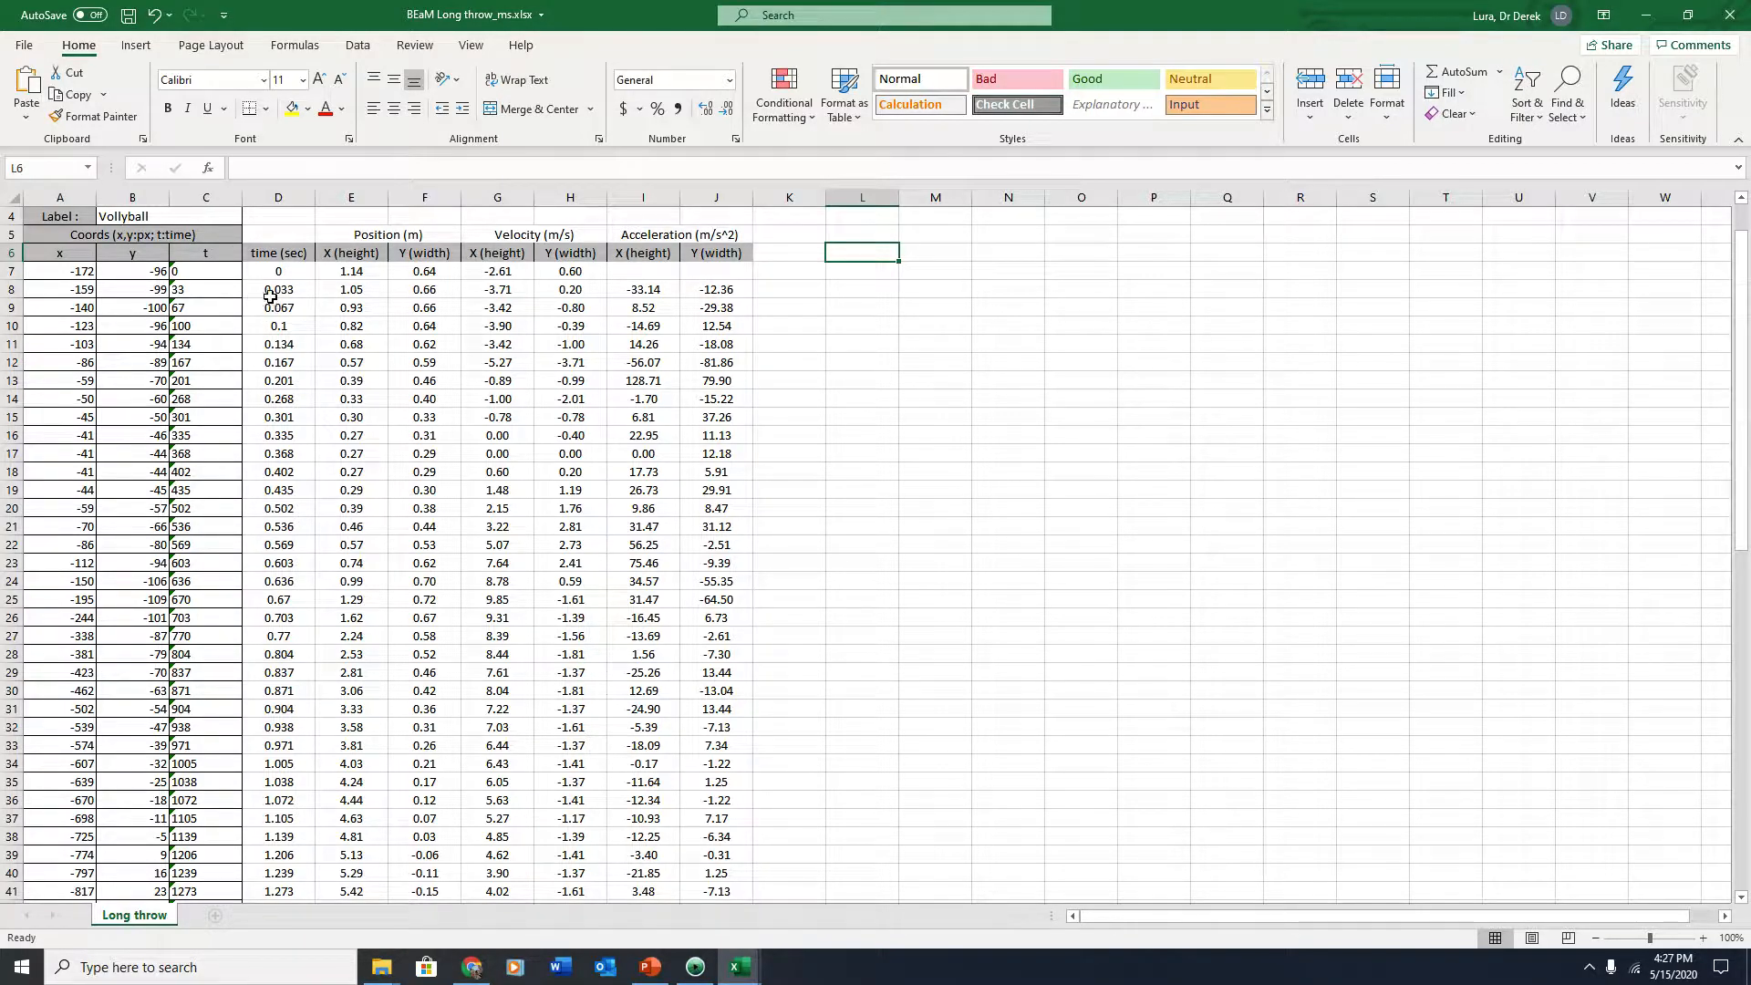
Select the time and X (height) position columns and insert a scatter chart of them
{"action": "left_click_drag", "start_coordinate": [274, 306], "coordinate": [355, 363]}
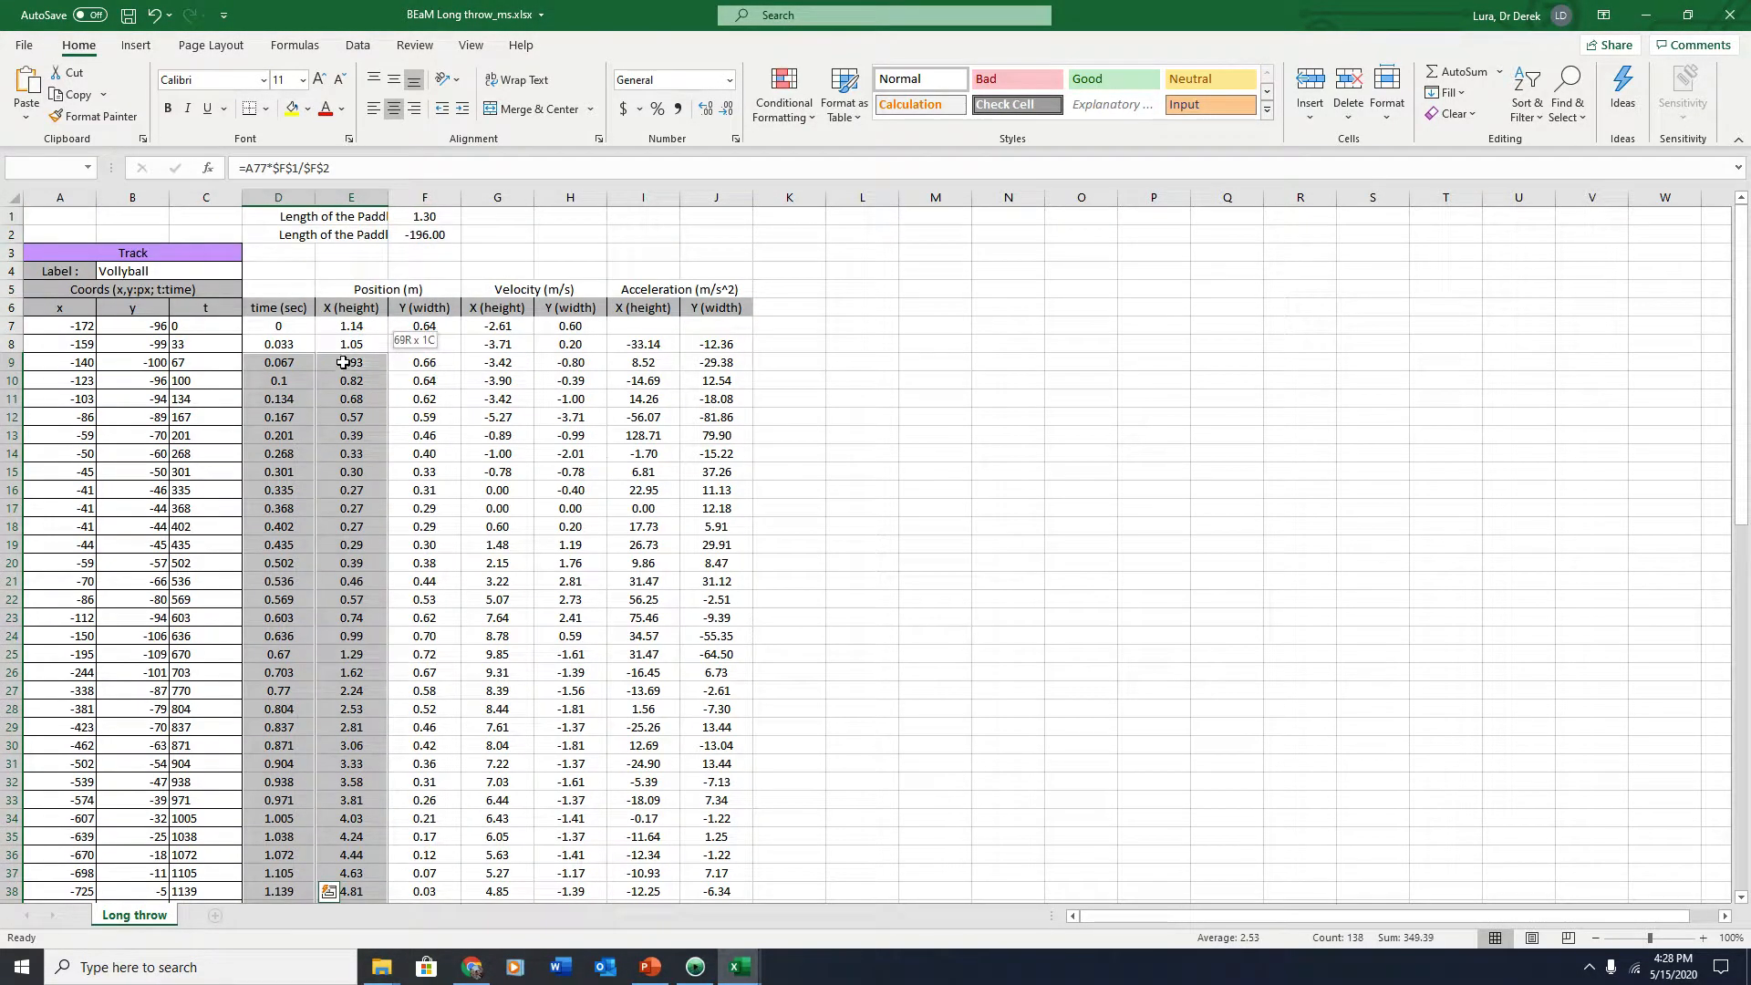
{"action": "left_click", "coordinate": [136, 45]}
{"action": "left_click", "coordinate": [781, 114]}
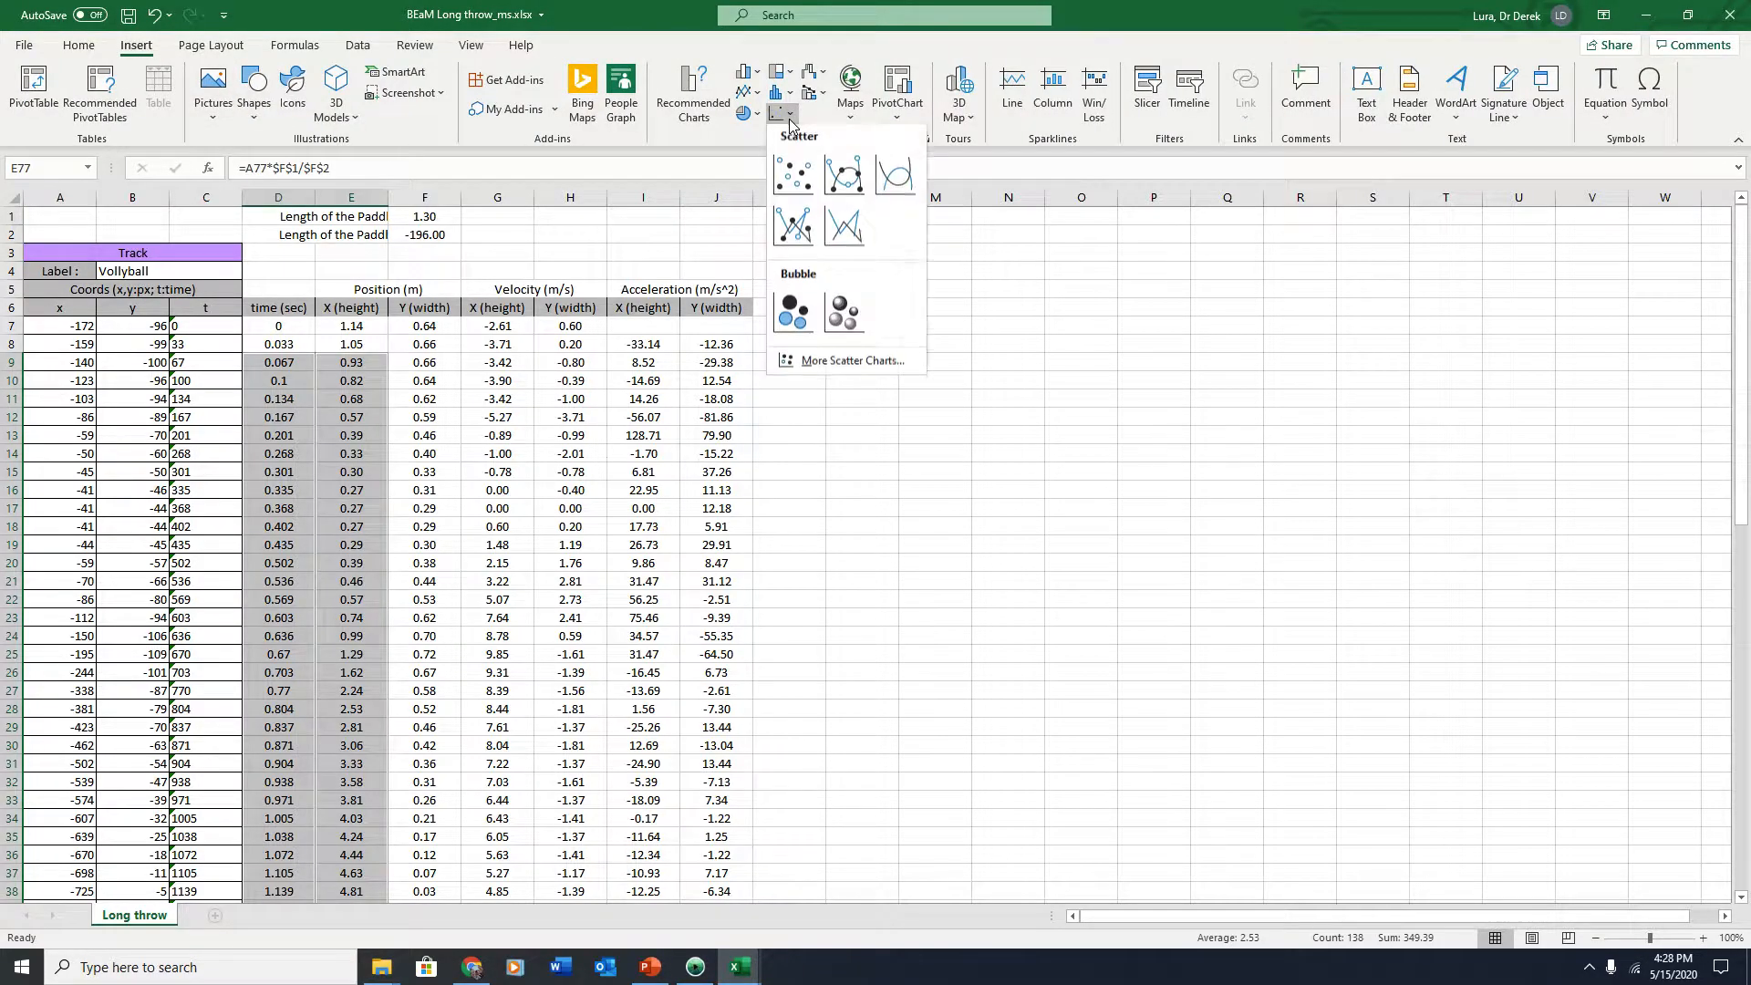
{"action": "left_click", "coordinate": [795, 177]}
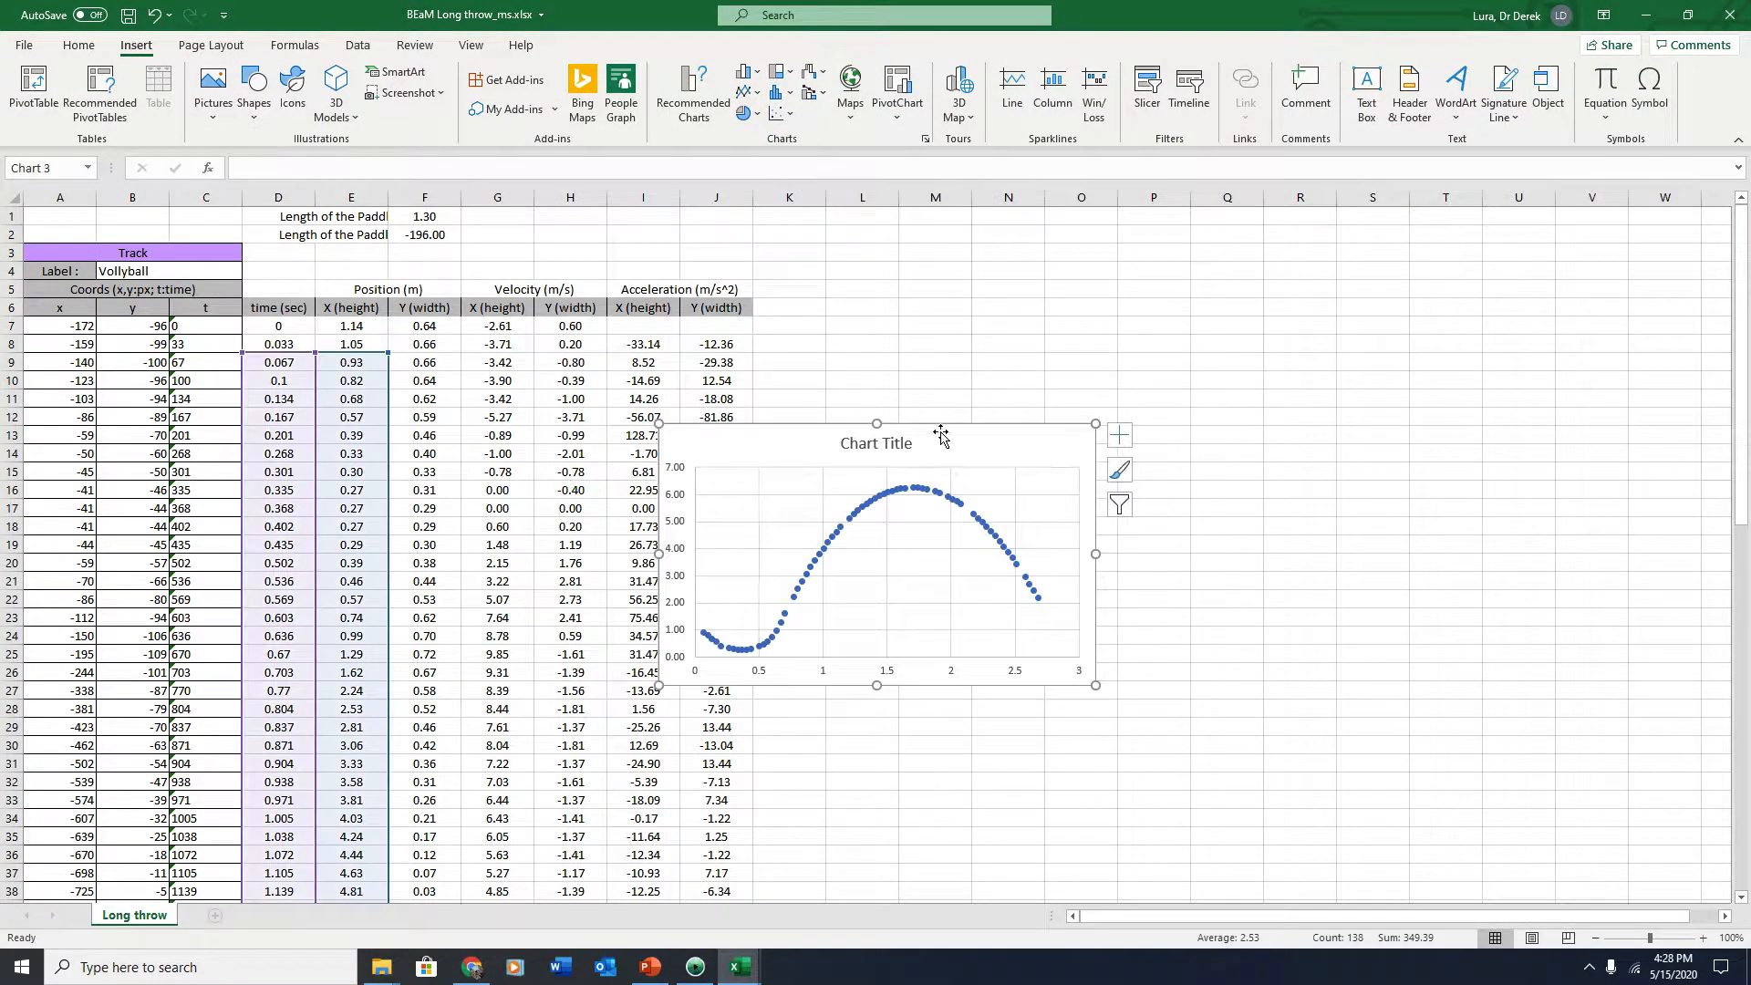
Move the chart beside the data table and delete its chart title
{"action": "left_click_drag", "start_coordinate": [934, 428], "coordinate": [1085, 287]}
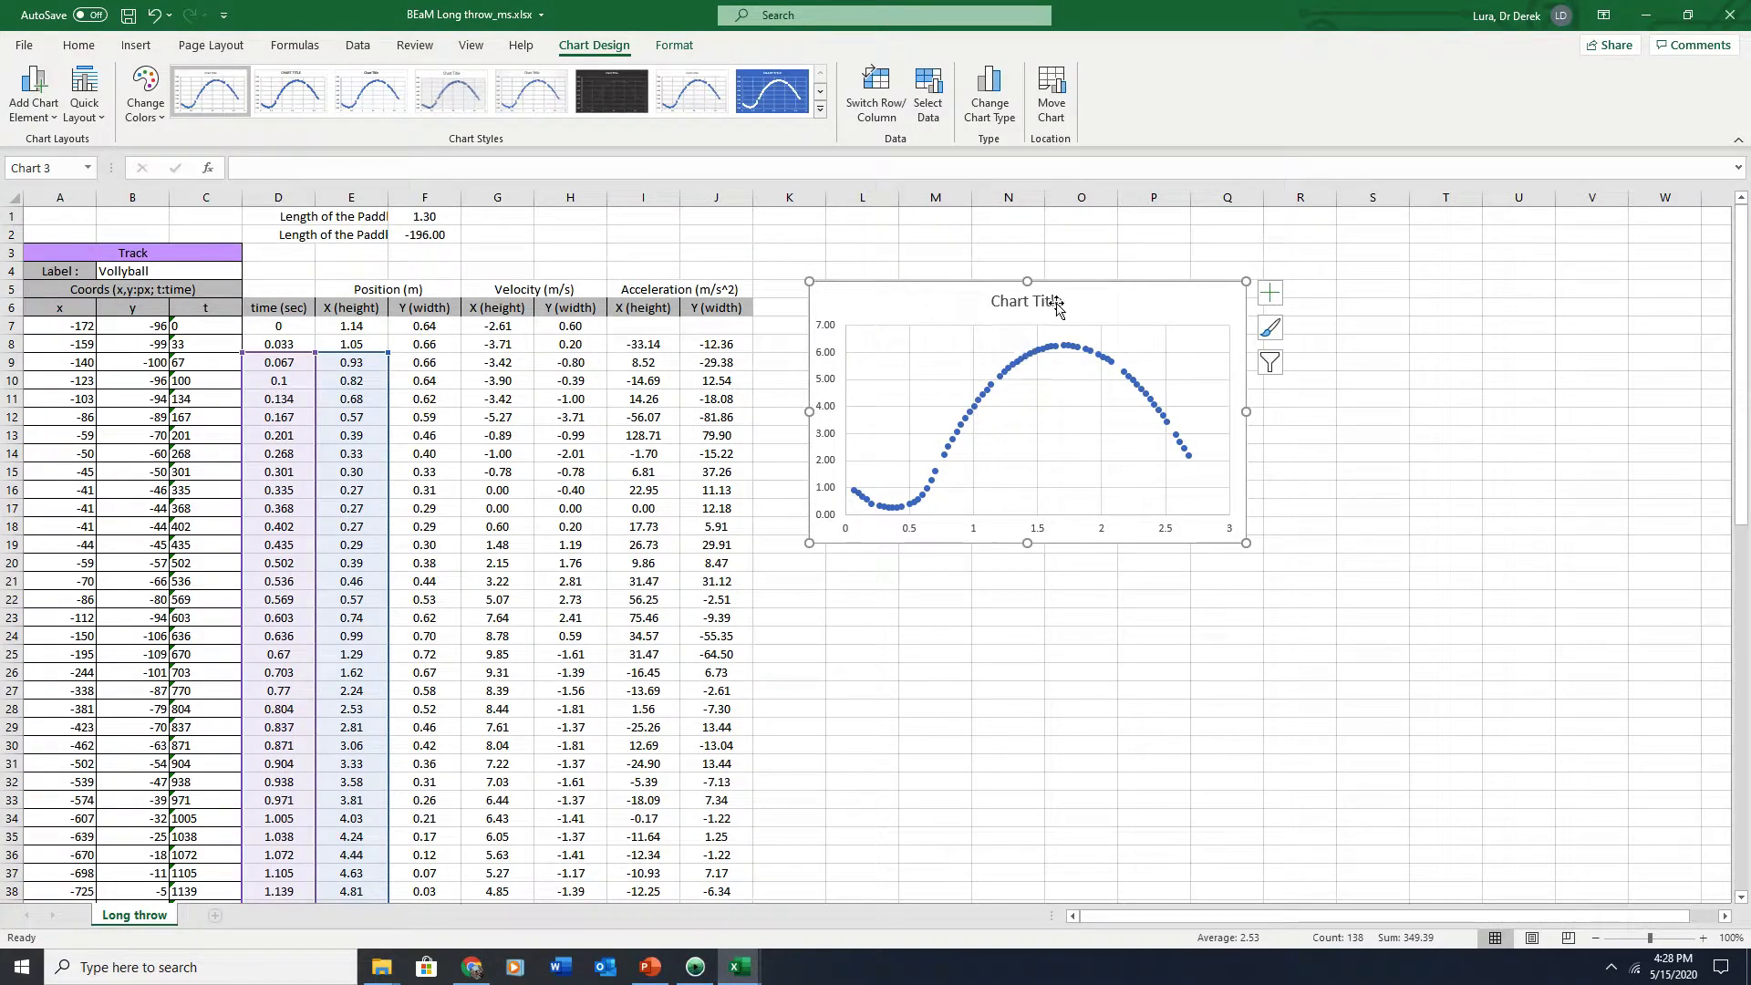
{"action": "left_click_drag", "start_coordinate": [1089, 282], "coordinate": [1081, 261]}
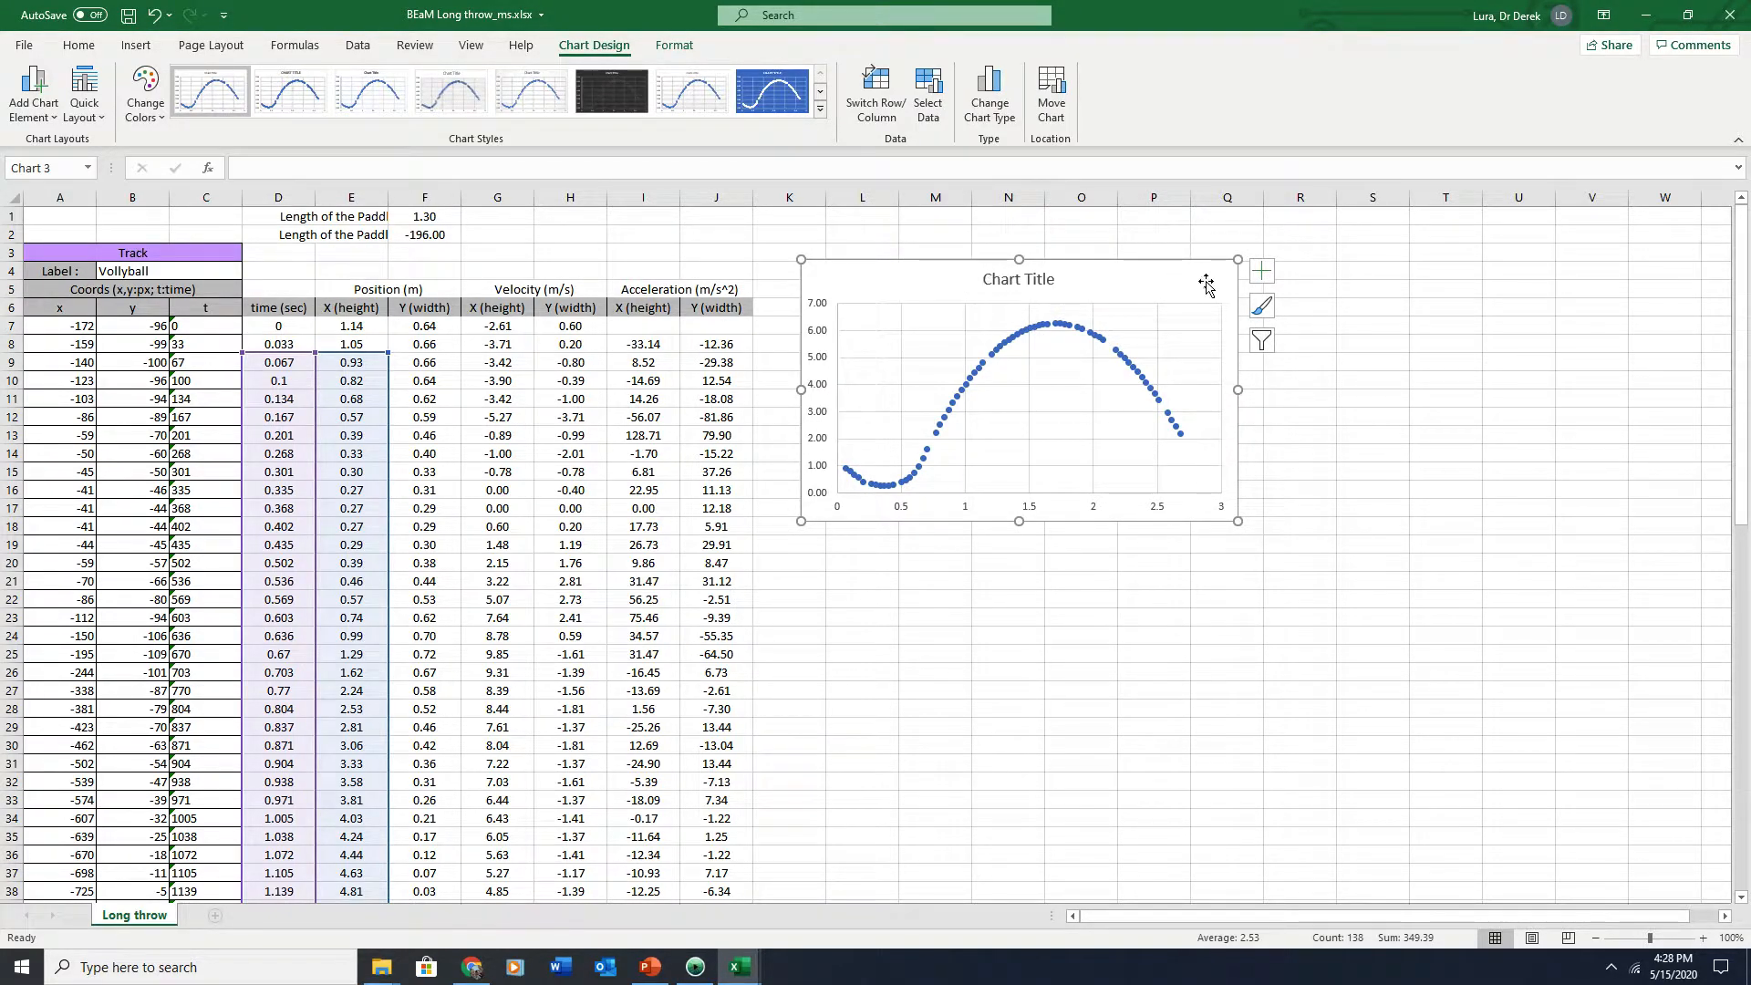
{"action": "left_click", "coordinate": [1046, 277]}
{"action": "key", "text": "Delete"}
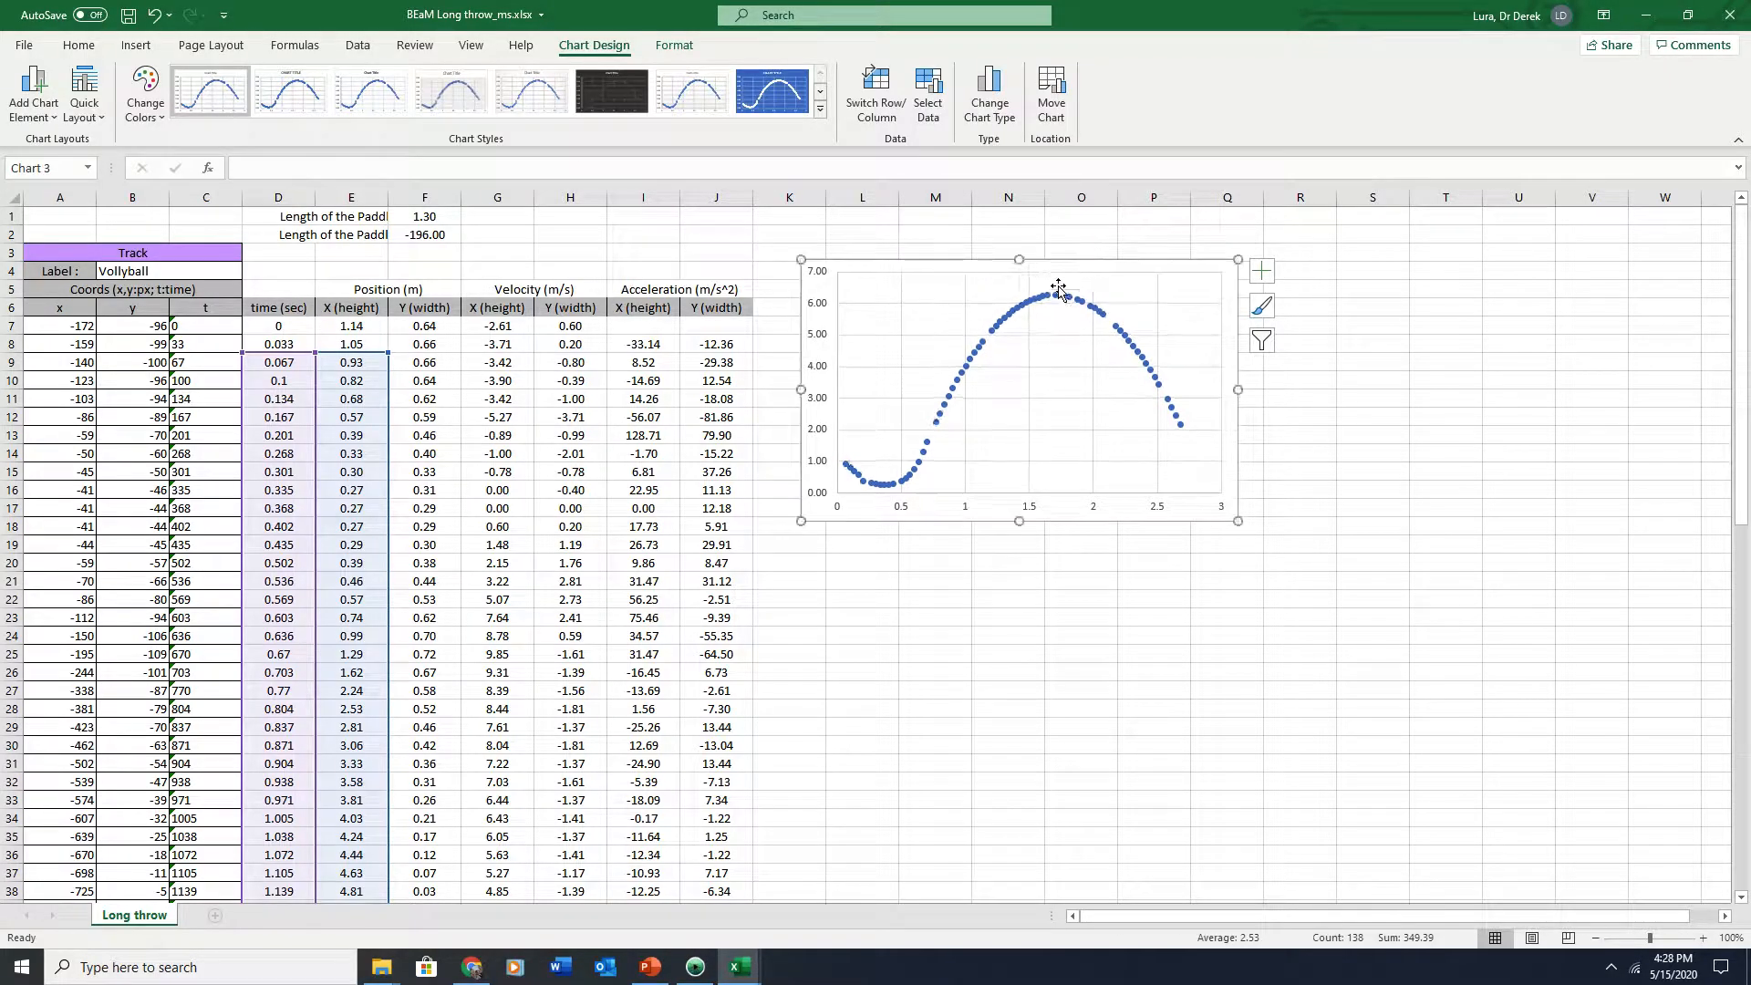
Add axis titles to the chart and name the vertical axis Vertical Position (m)
{"action": "left_click", "coordinate": [1261, 270]}
{"action": "left_click", "coordinate": [1306, 311]}
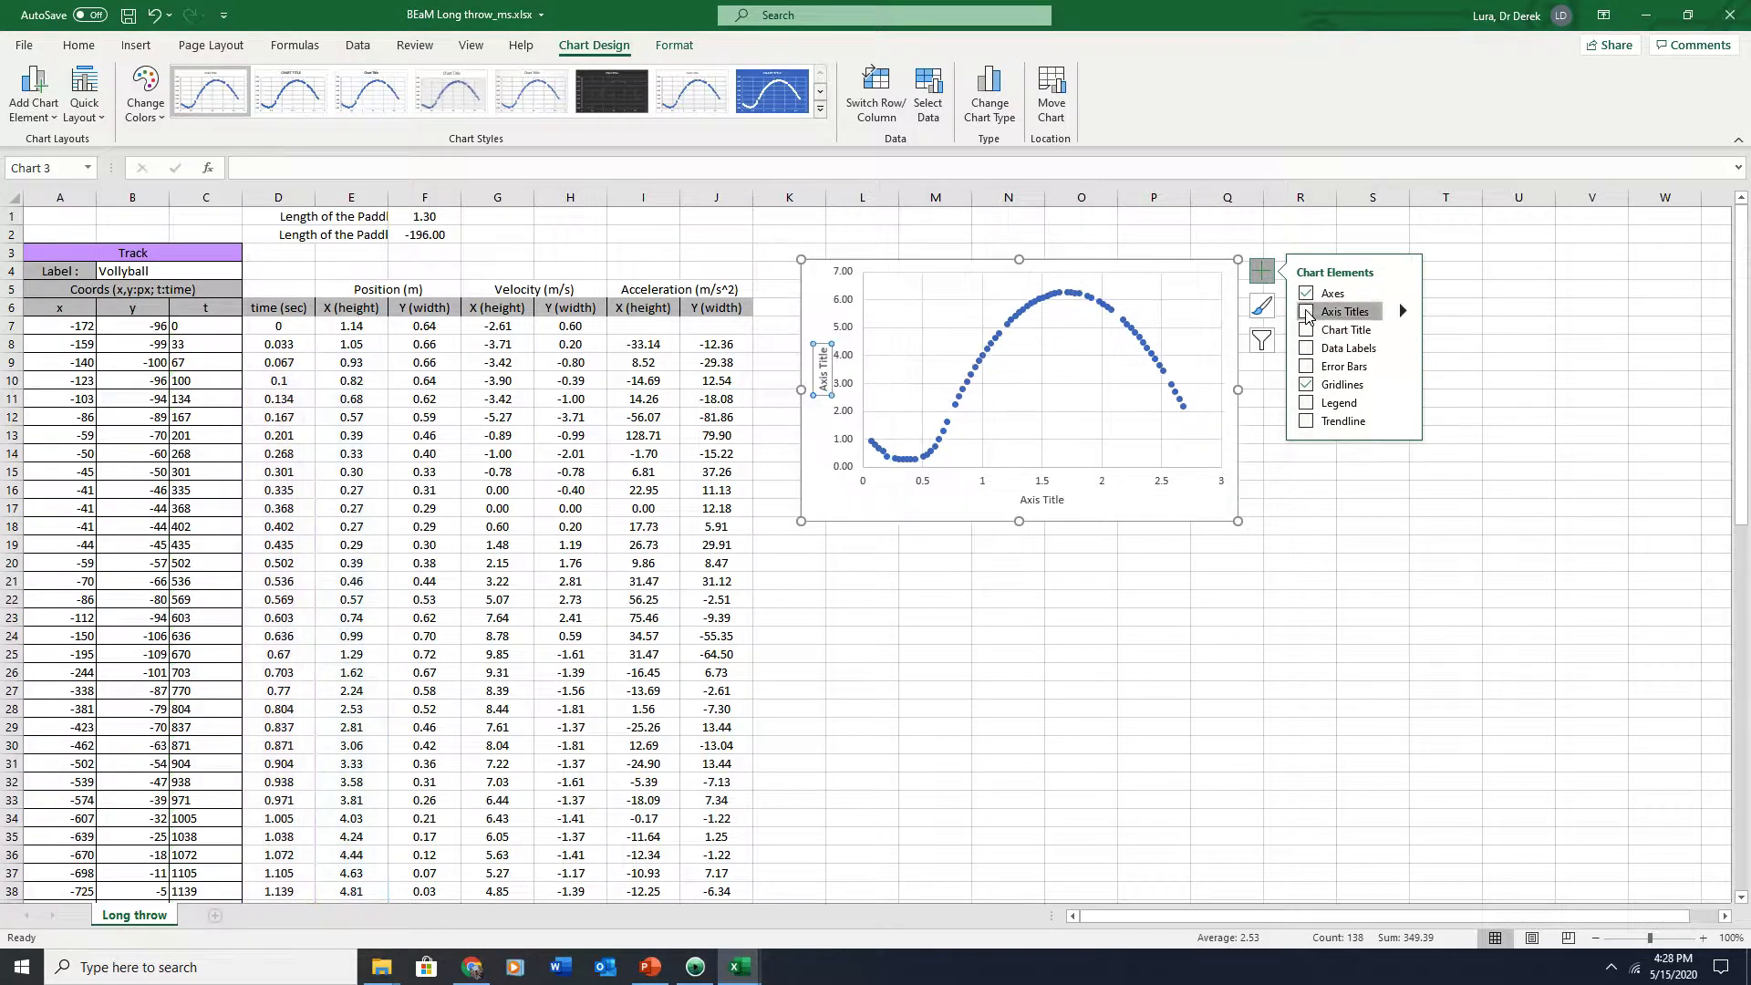
{"action": "double_click", "coordinate": [827, 374]}
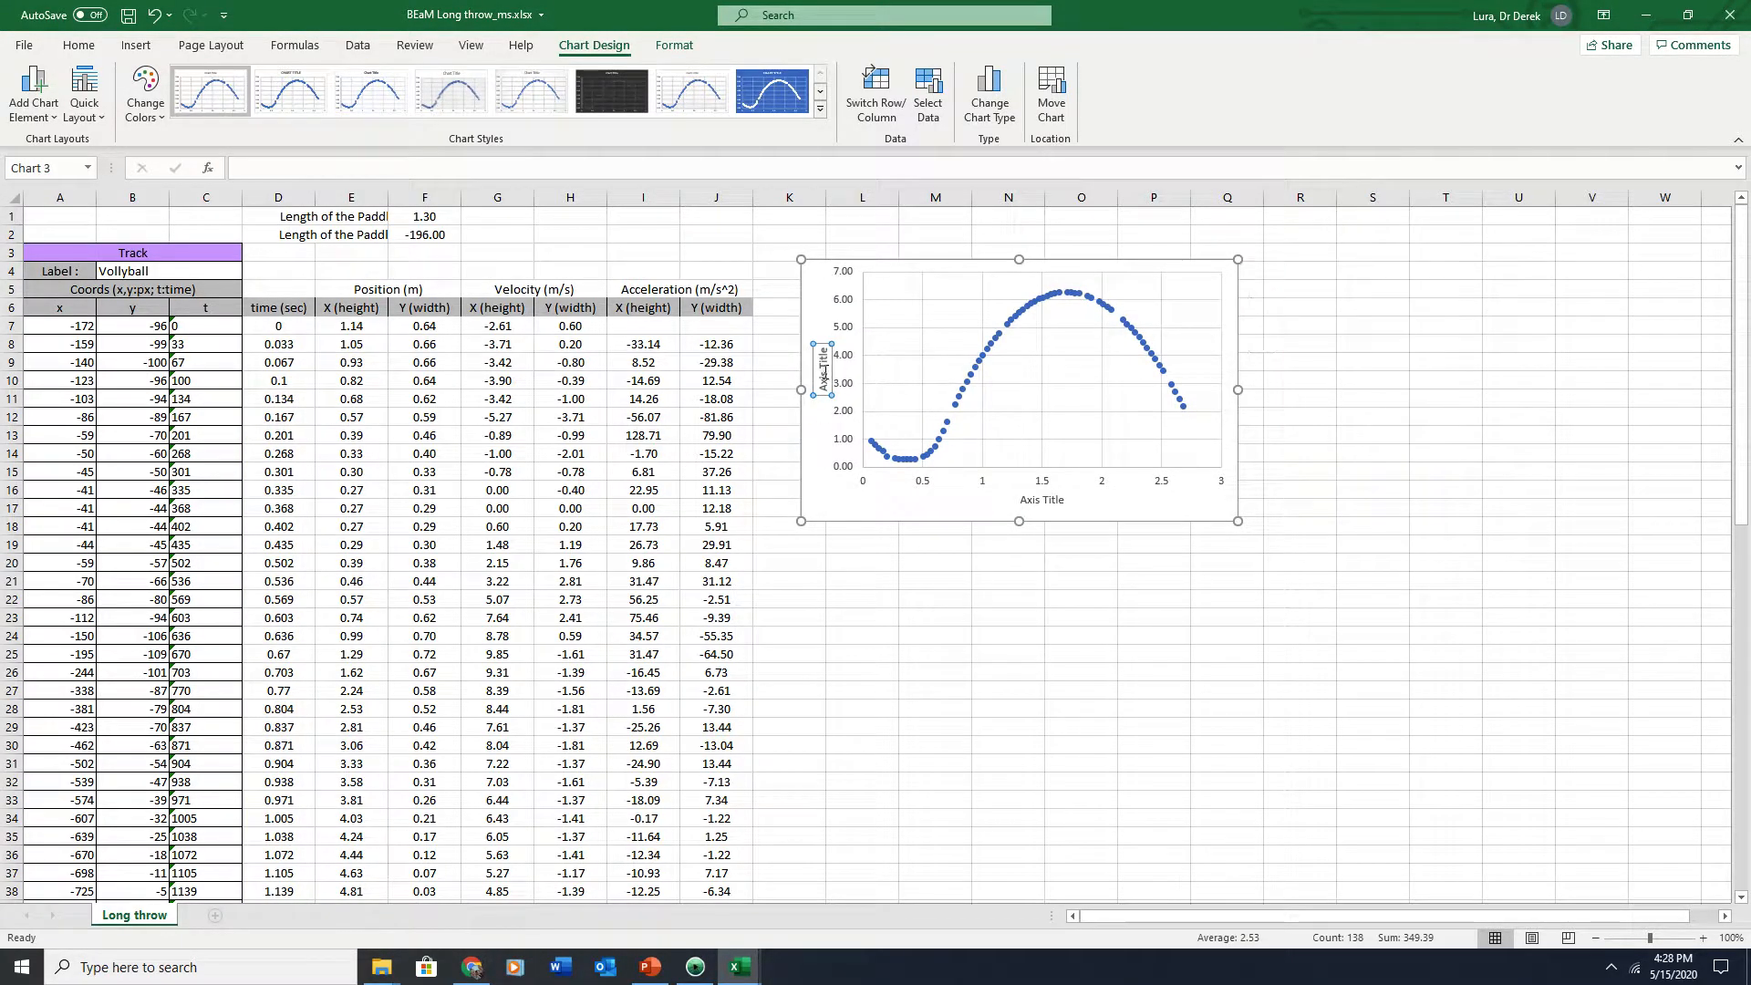
{"action": "type", "text": "Position"}
{"action": "key", "text": "BackSpace"}
{"action": "key", "text": "BackSpace"}
{"action": "key", "text": "BackSpace"}
{"action": "key", "text": "BackSpace"}
{"action": "key", "text": "BackSpace"}
{"action": "key", "text": "BackSpace"}
{"action": "key", "text": "BackSpace"}
{"action": "key", "text": "BackSpace"}
{"action": "type", "text": "Vertical Position"}
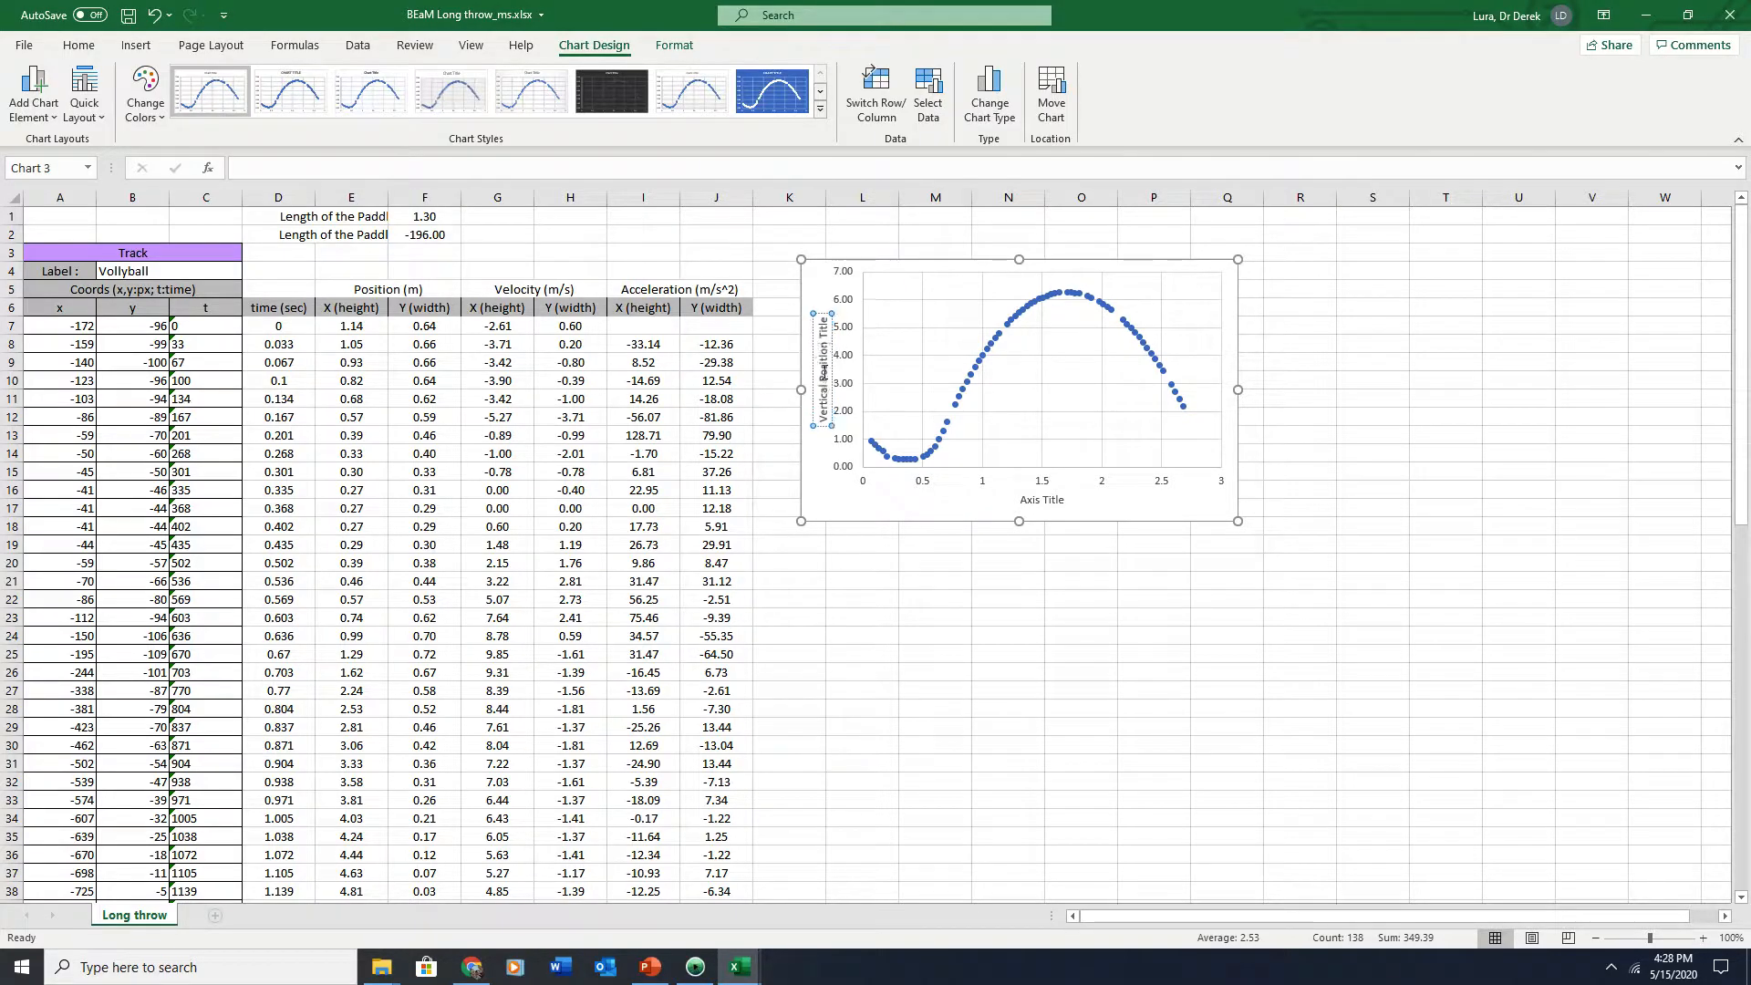
{"action": "type", "text": " (m)"}
{"action": "key", "text": "Delete"}
{"action": "key", "text": "Delete"}
{"action": "key", "text": "Delete"}
{"action": "key", "text": "Delete"}
{"action": "key", "text": "Delete"}
{"action": "key", "text": "Delete"}
Name the horizontal axis title Time (sec)
{"action": "left_click", "coordinate": [1026, 499]}
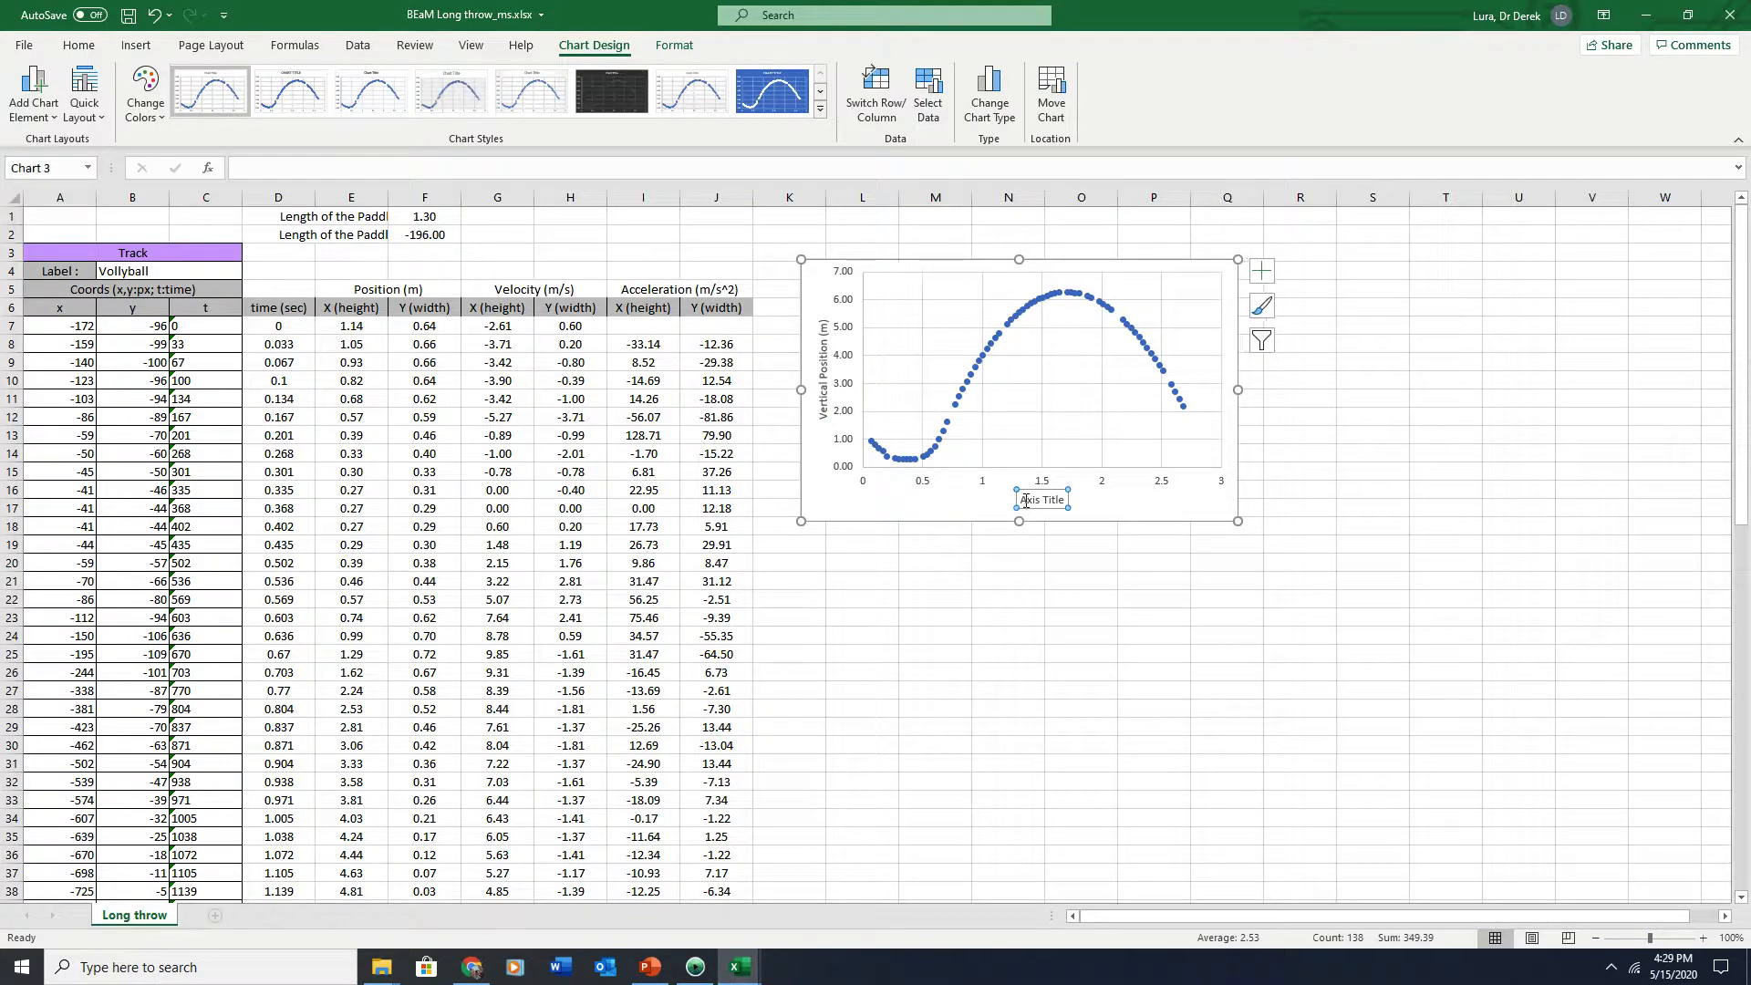
{"action": "triple_click", "coordinate": [1027, 499]}
{"action": "type", "text": "Time (sec"}
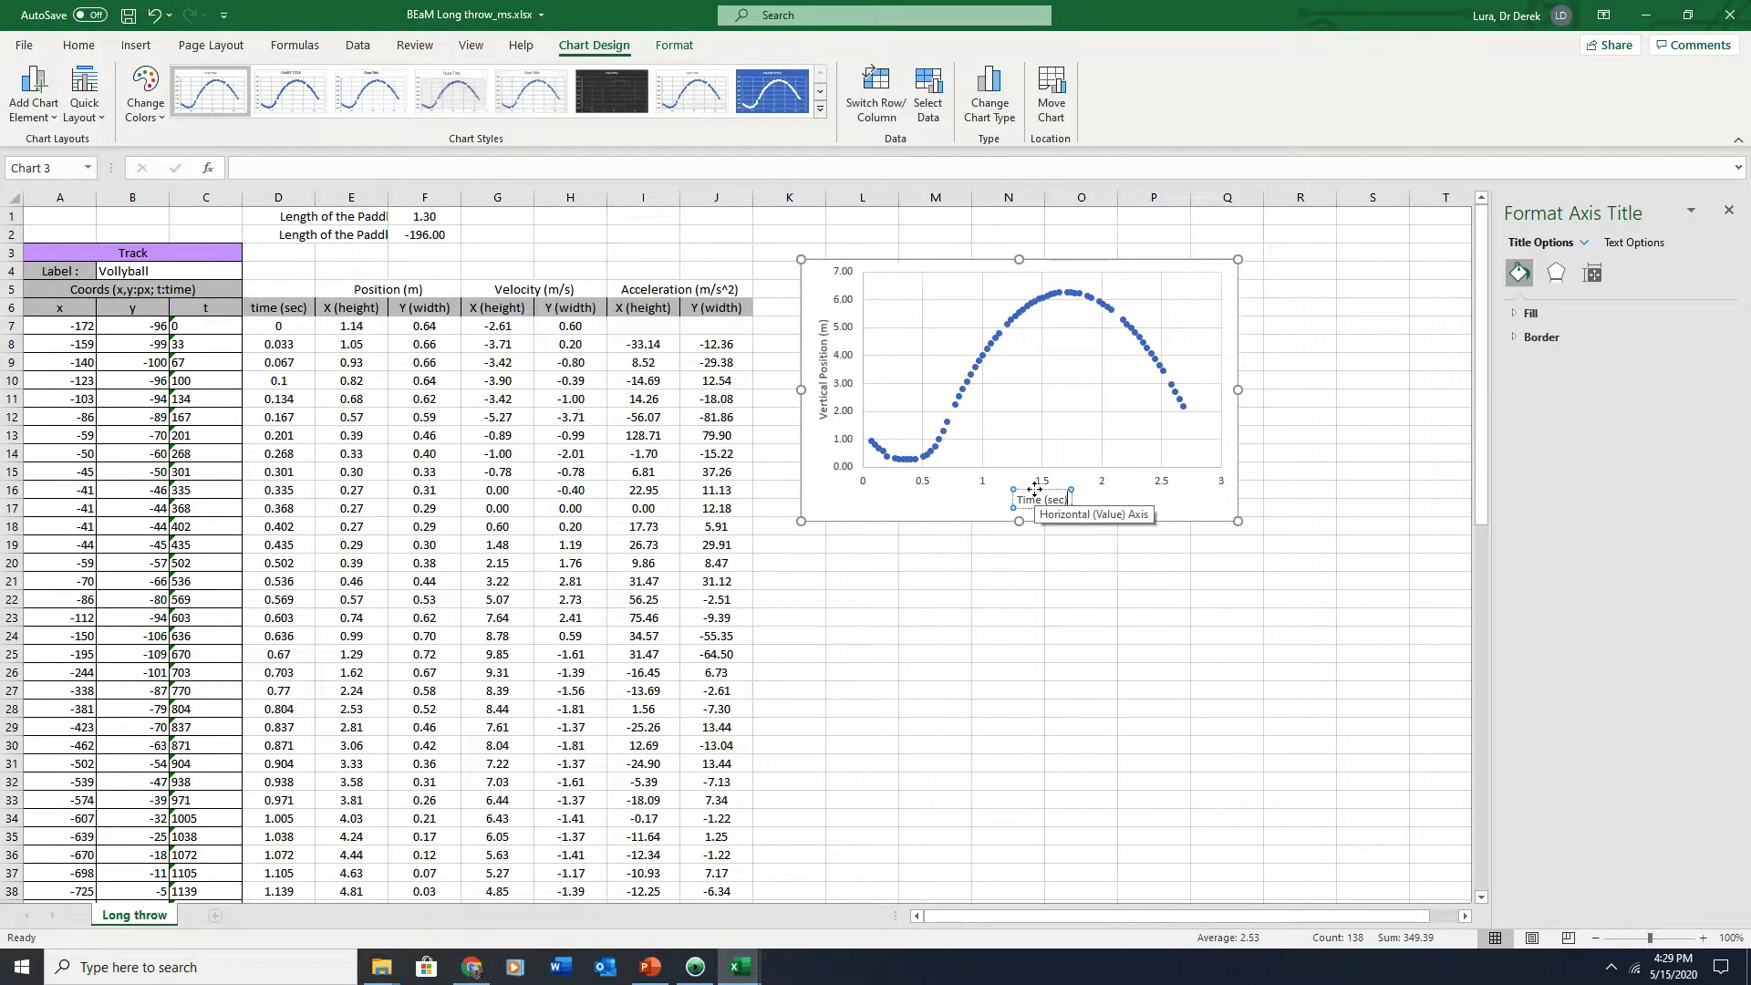
{"action": "type", "text": ")"}
{"action": "left_click", "coordinate": [939, 565]}
{"action": "left_click", "coordinate": [876, 495]}
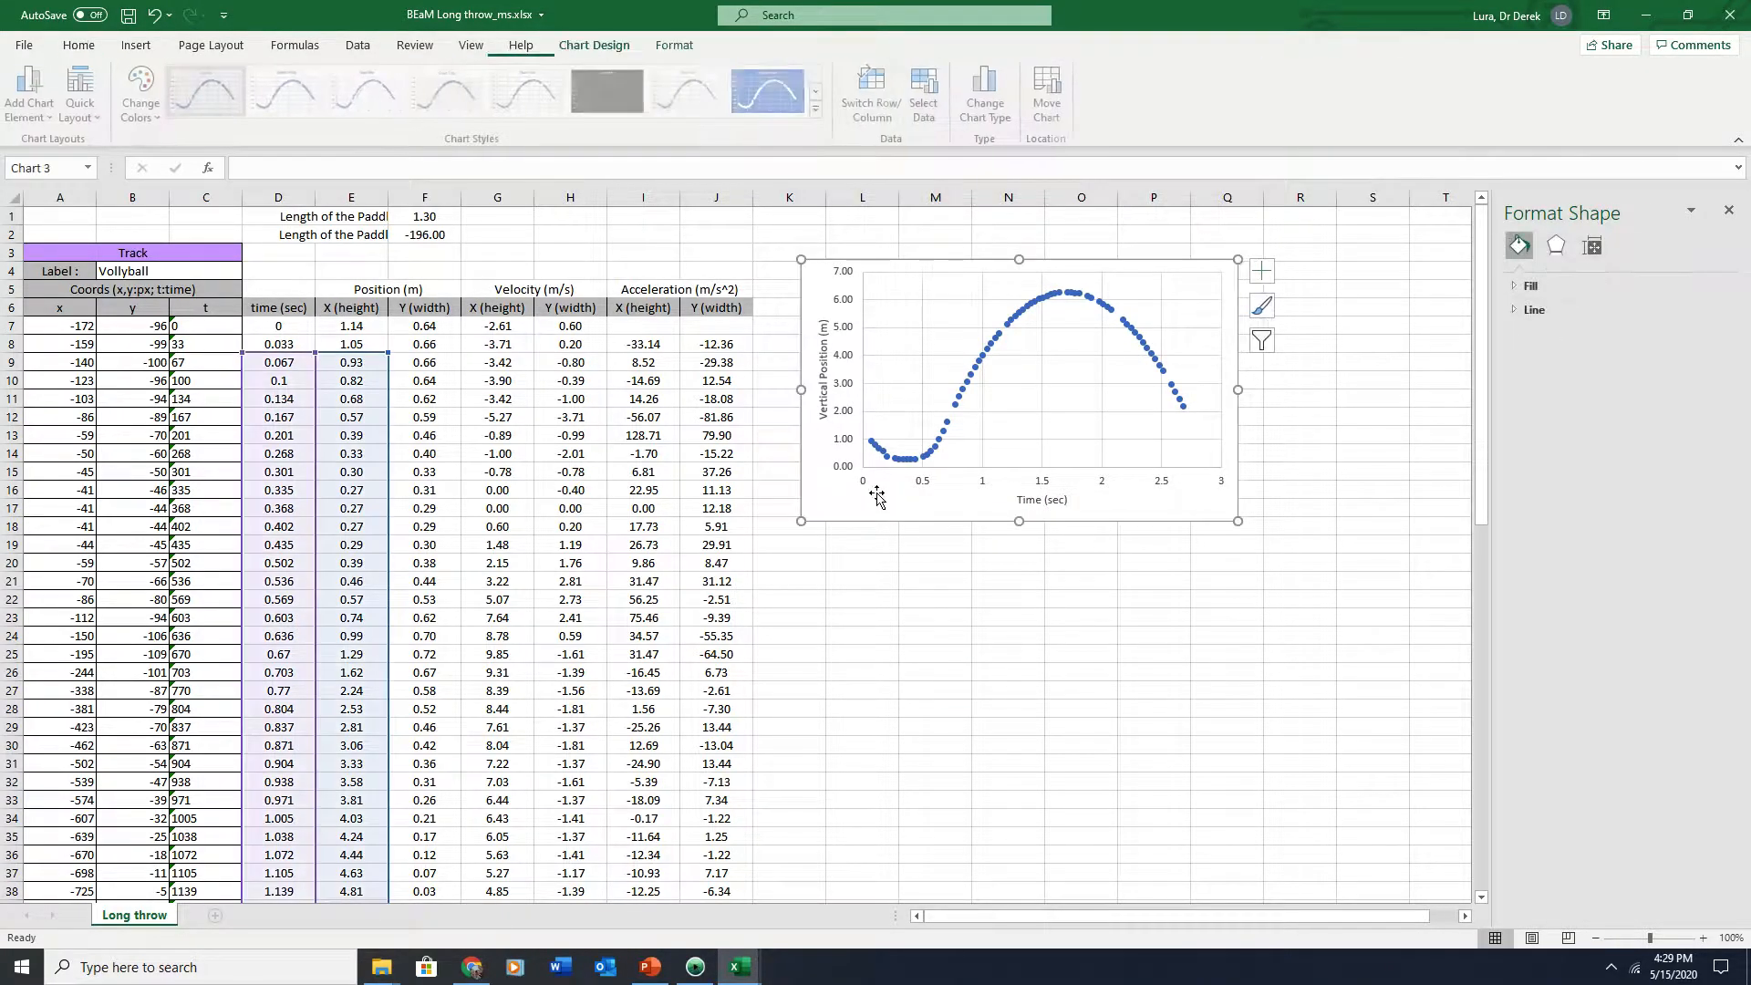
{"action": "left_click", "coordinate": [826, 552]}
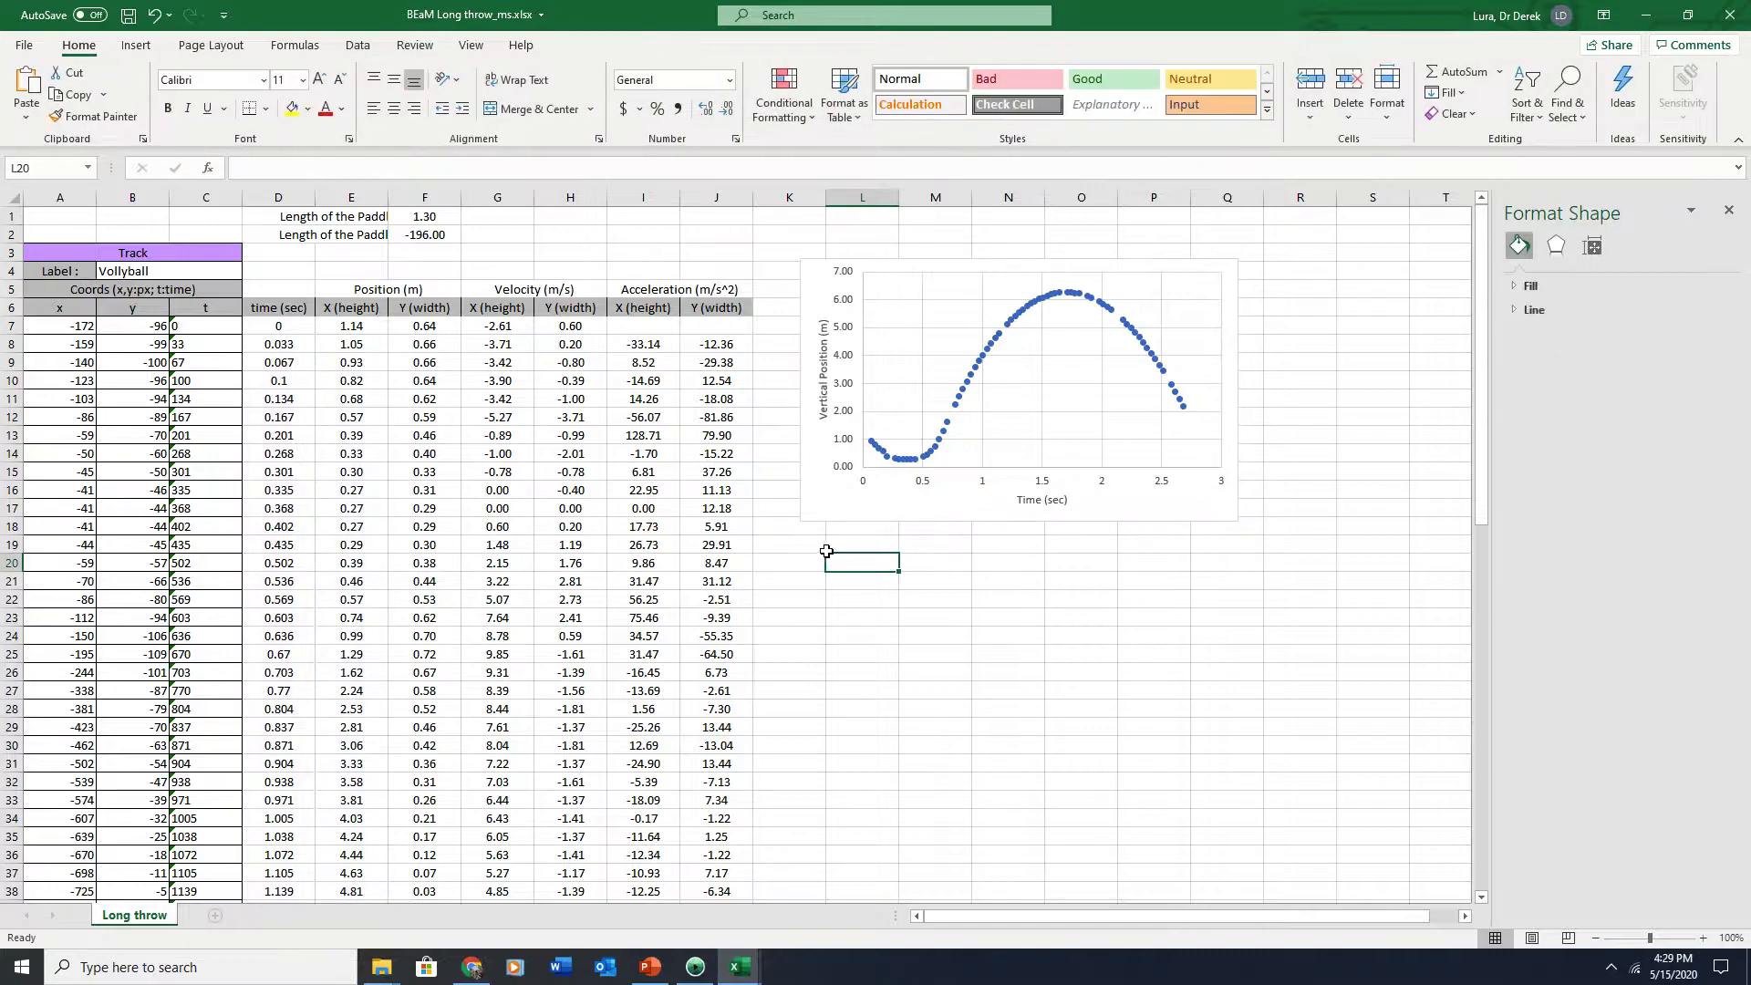
Paste a copy of the position chart and place it directly below the original
{"action": "key", "text": "ctrl+v"}
{"action": "left_click_drag", "start_coordinate": [995, 560], "coordinate": [971, 538]}
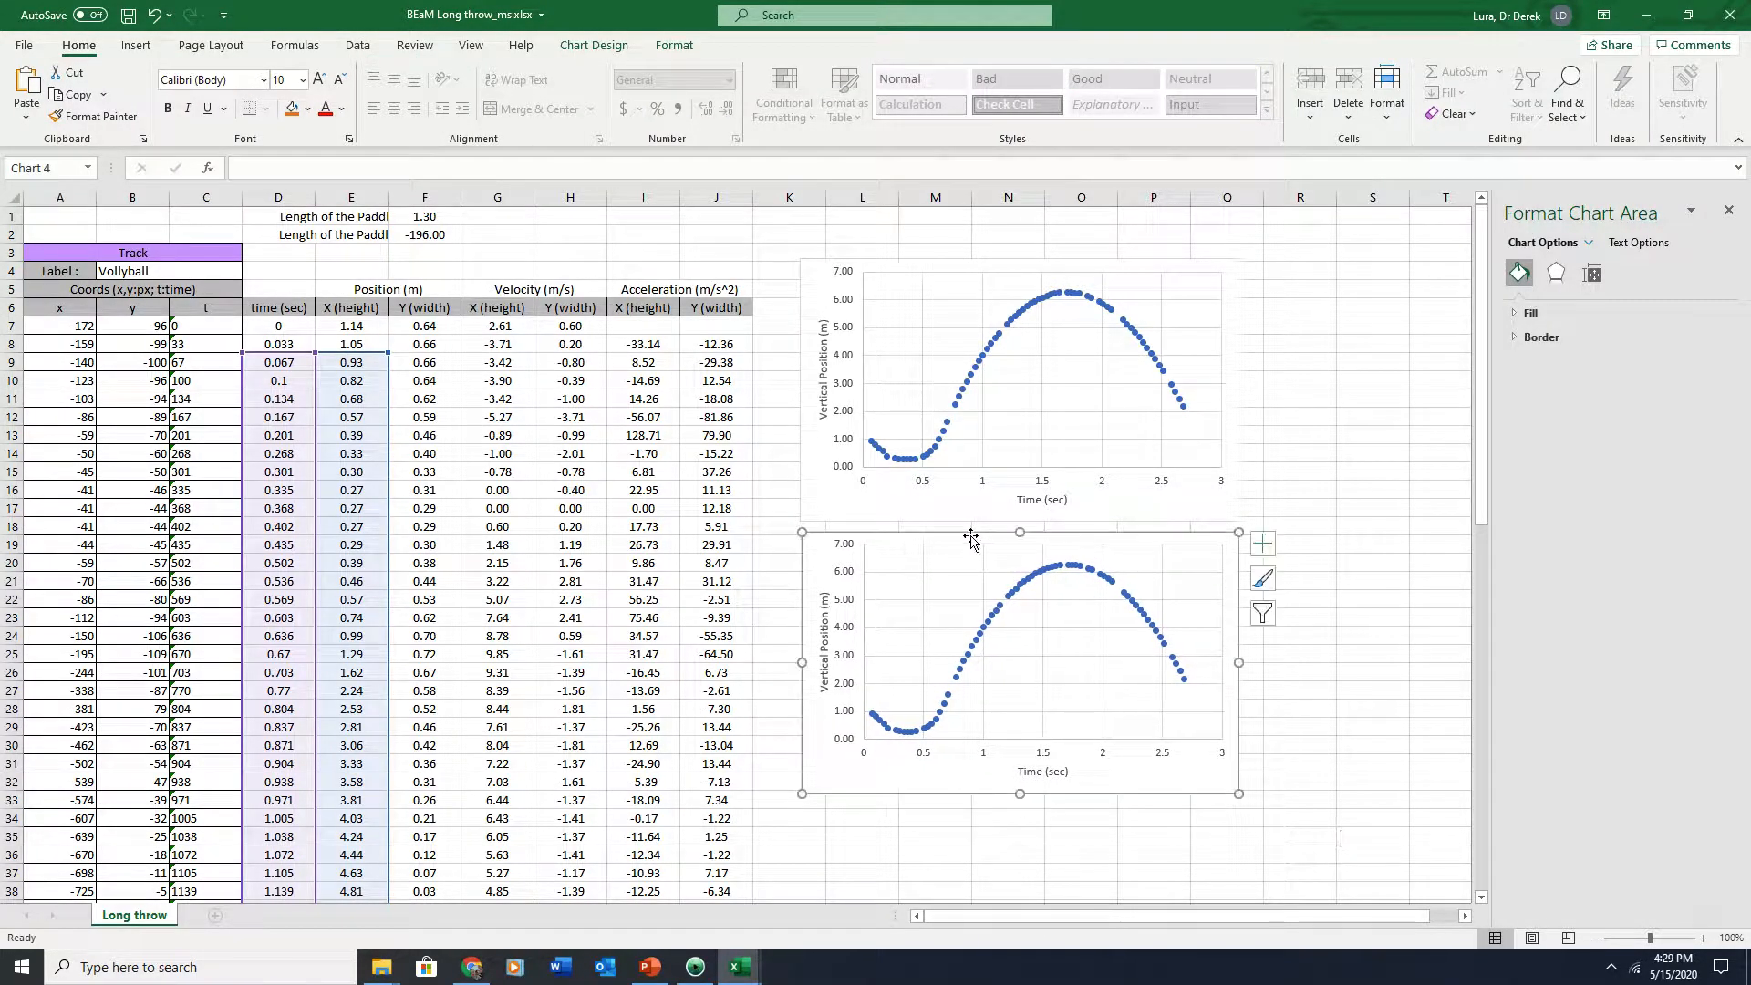
{"action": "left_click", "coordinate": [1231, 383]}
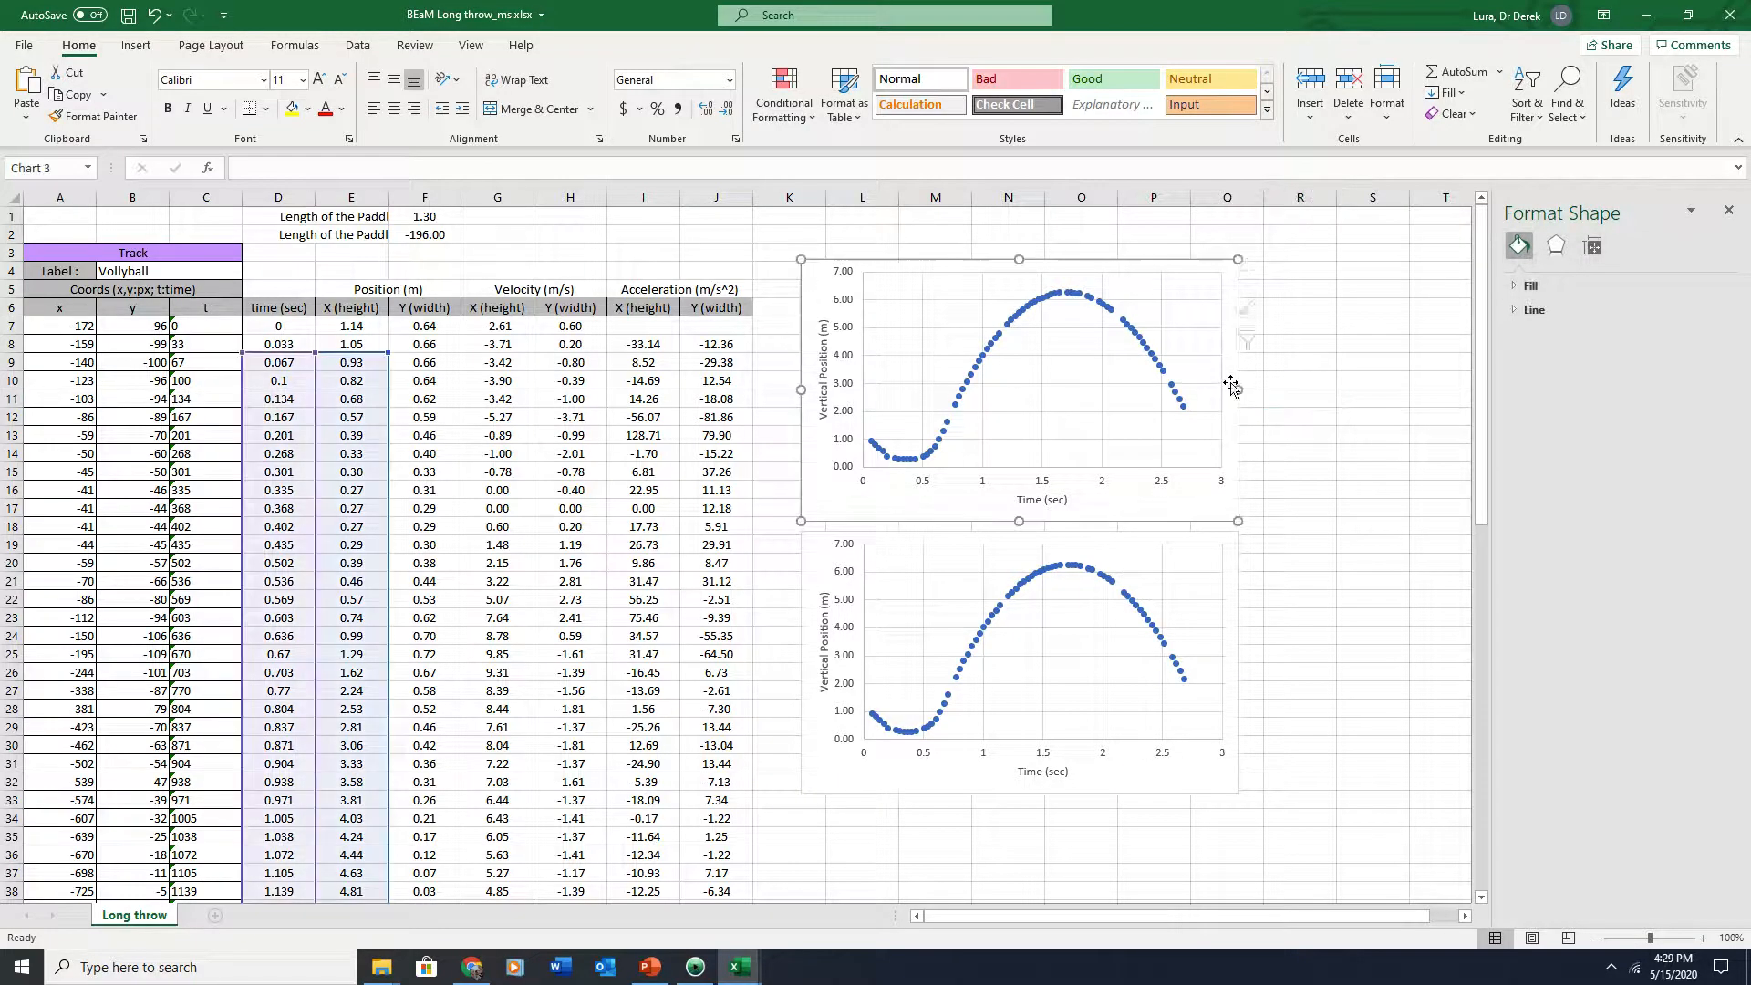
{"action": "right_click", "coordinate": [1231, 383]}
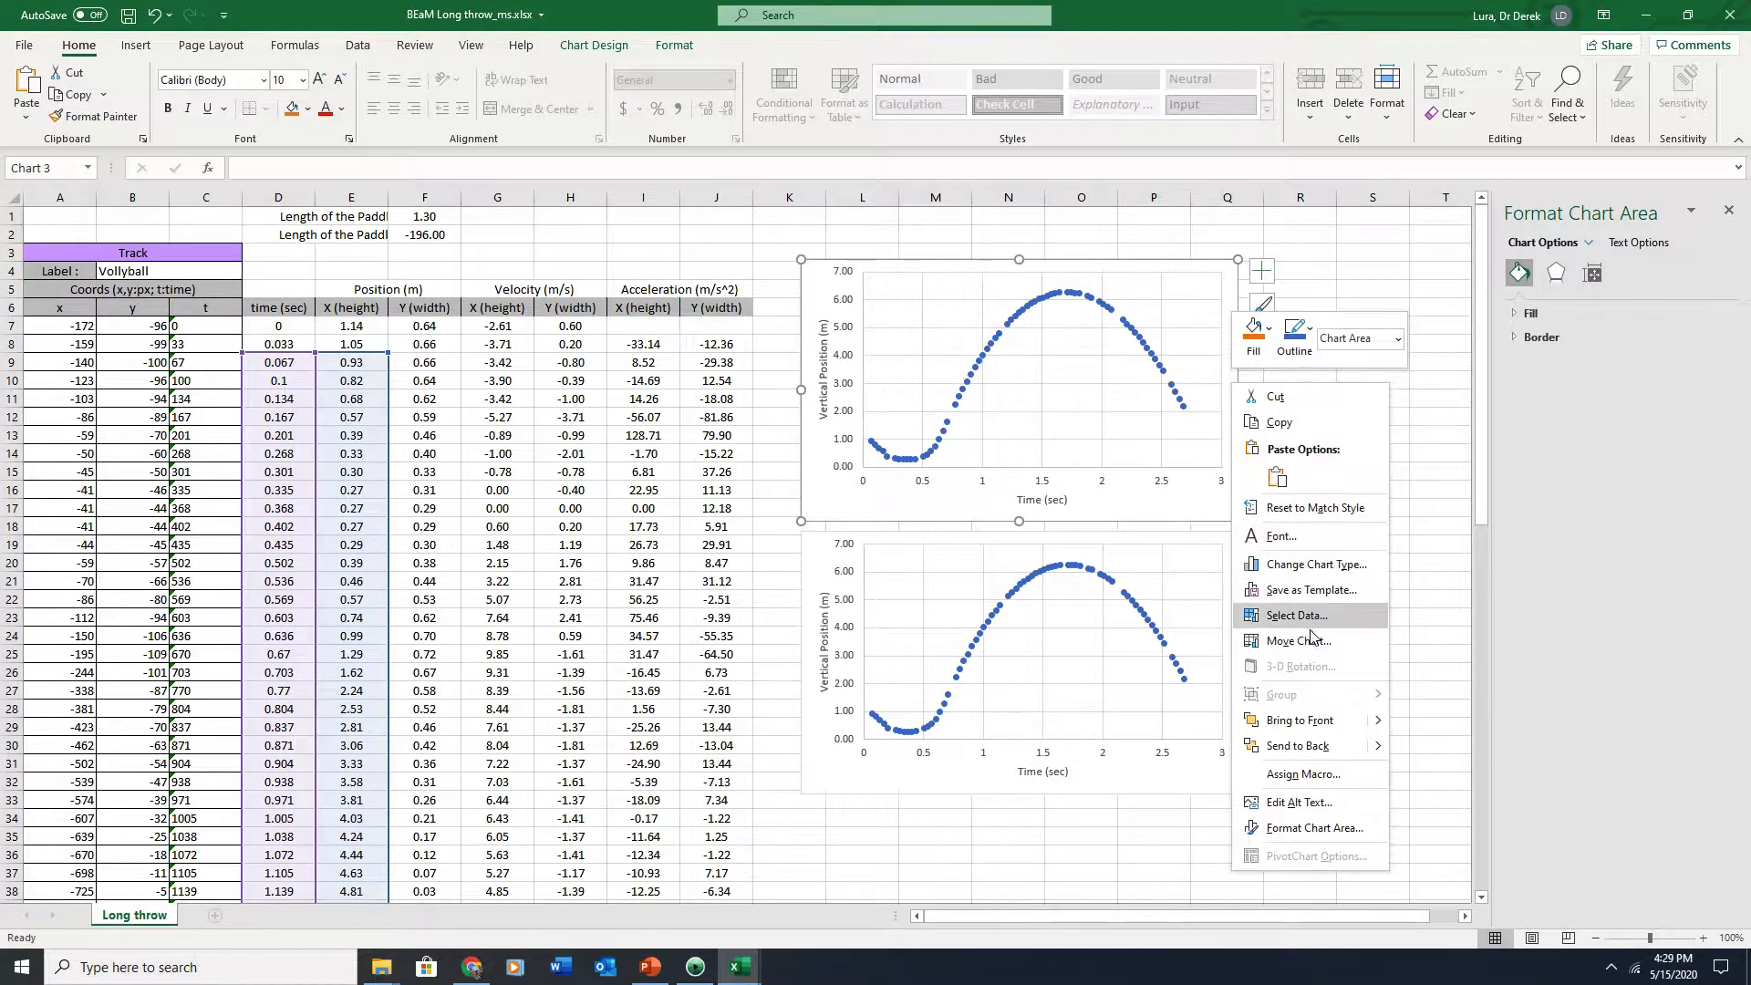
{"action": "left_click", "coordinate": [1292, 425]}
{"action": "left_click", "coordinate": [1311, 514]}
{"action": "right_click", "coordinate": [1311, 513]}
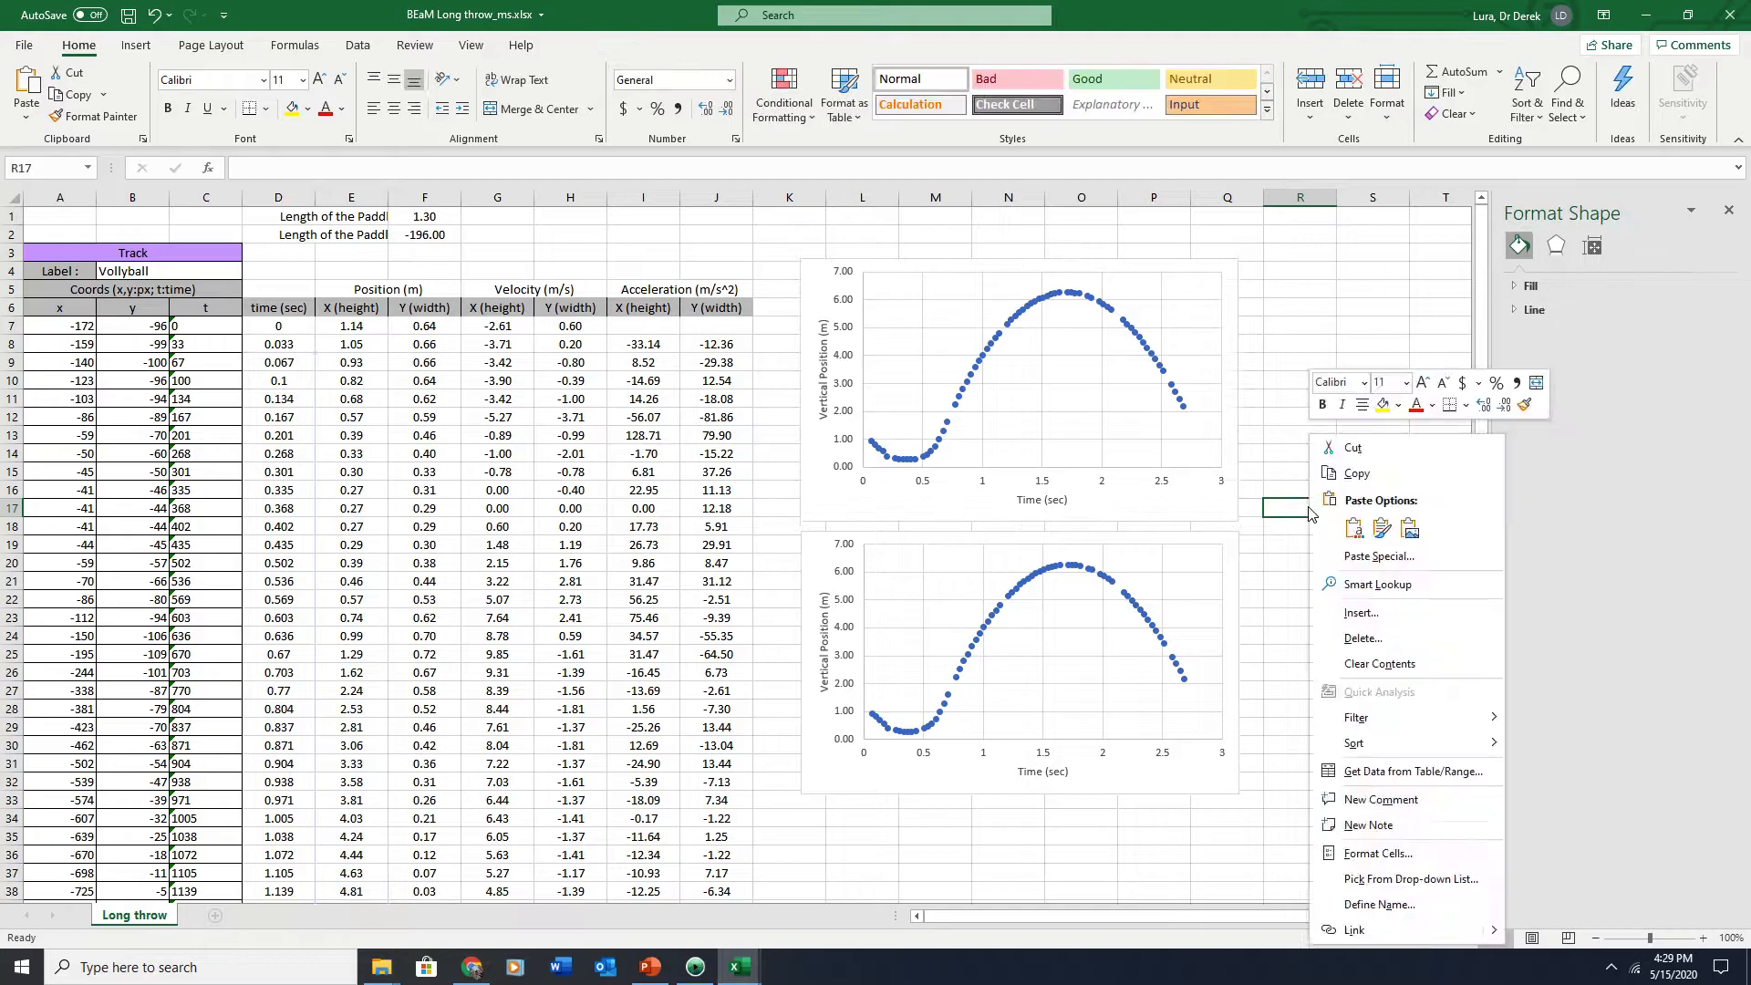
{"action": "left_click", "coordinate": [1354, 529]}
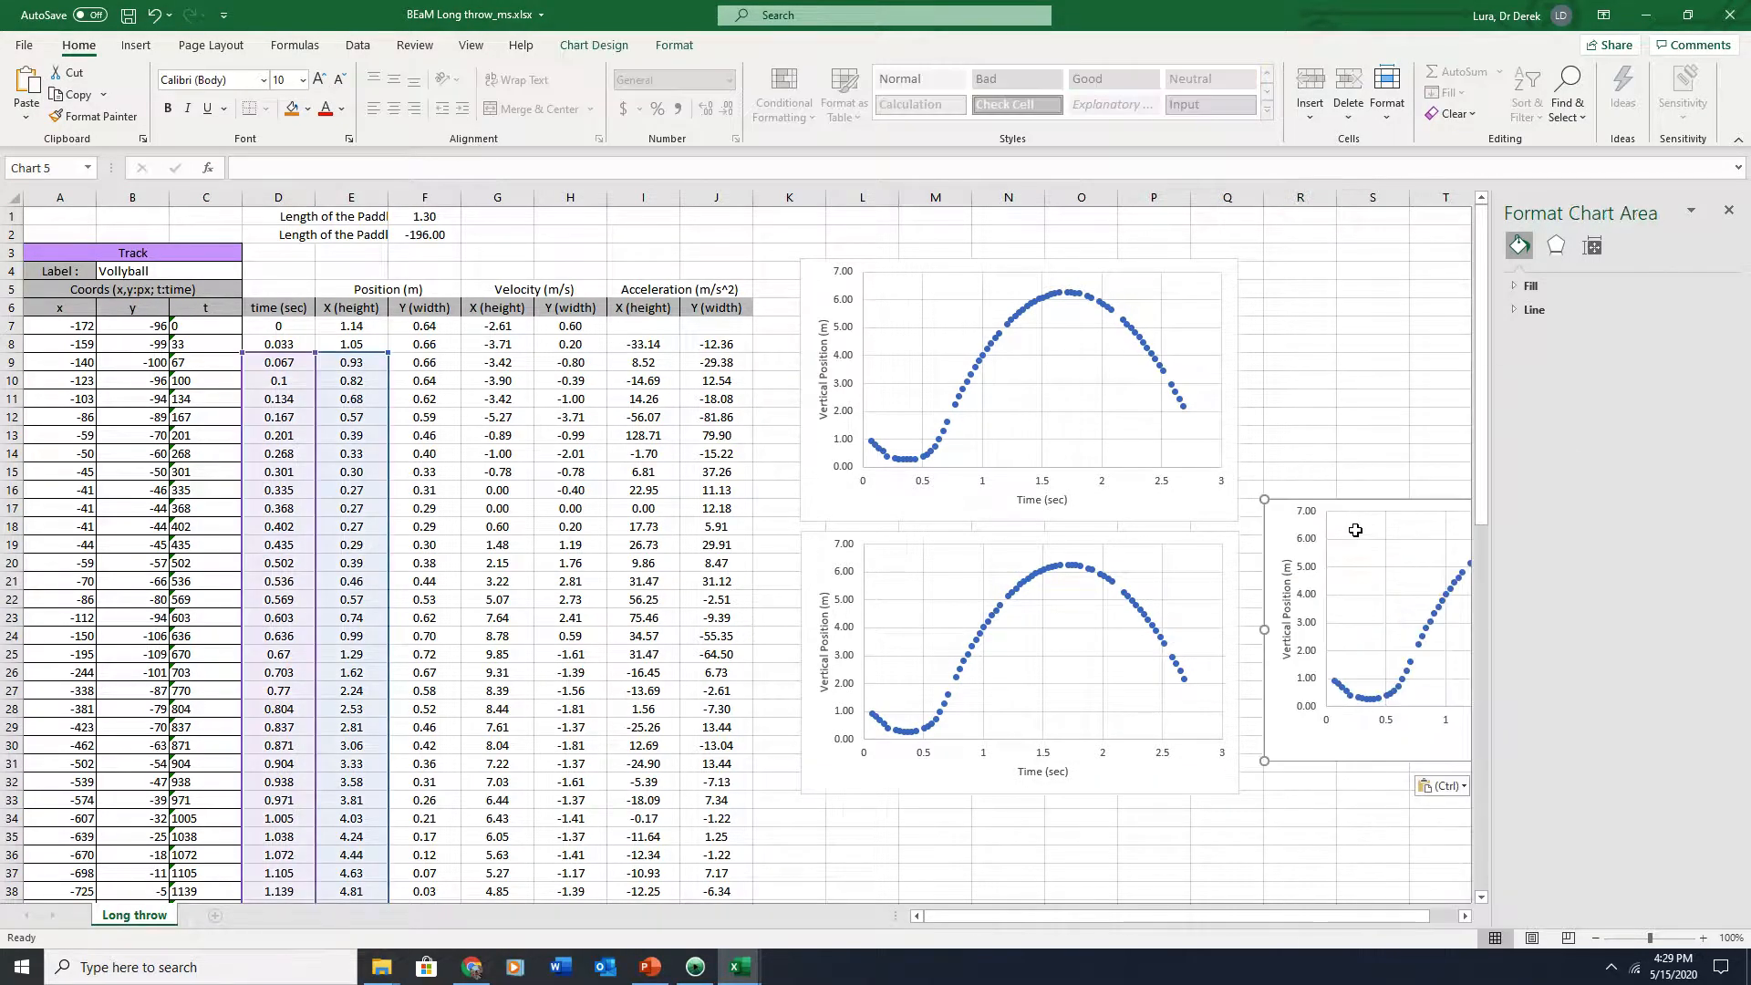
{"action": "key", "text": "Delete"}
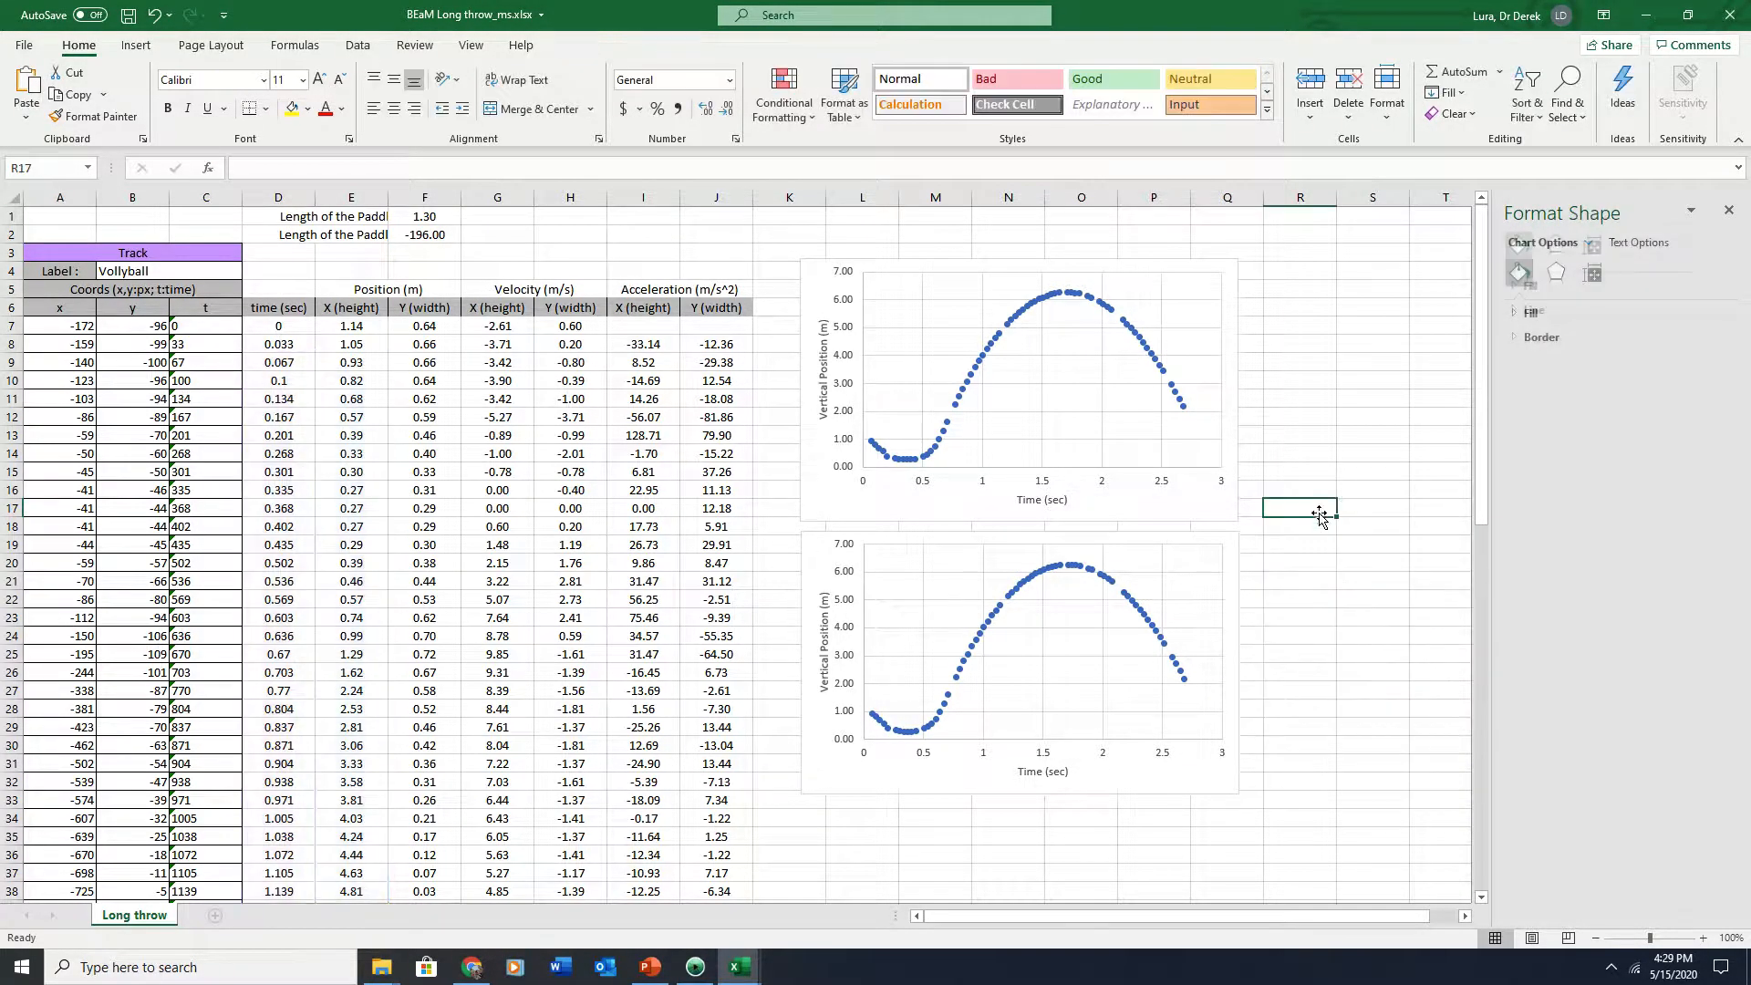
Switch the second chart's series to the X (height) velocity column
{"action": "left_click", "coordinate": [1002, 599]}
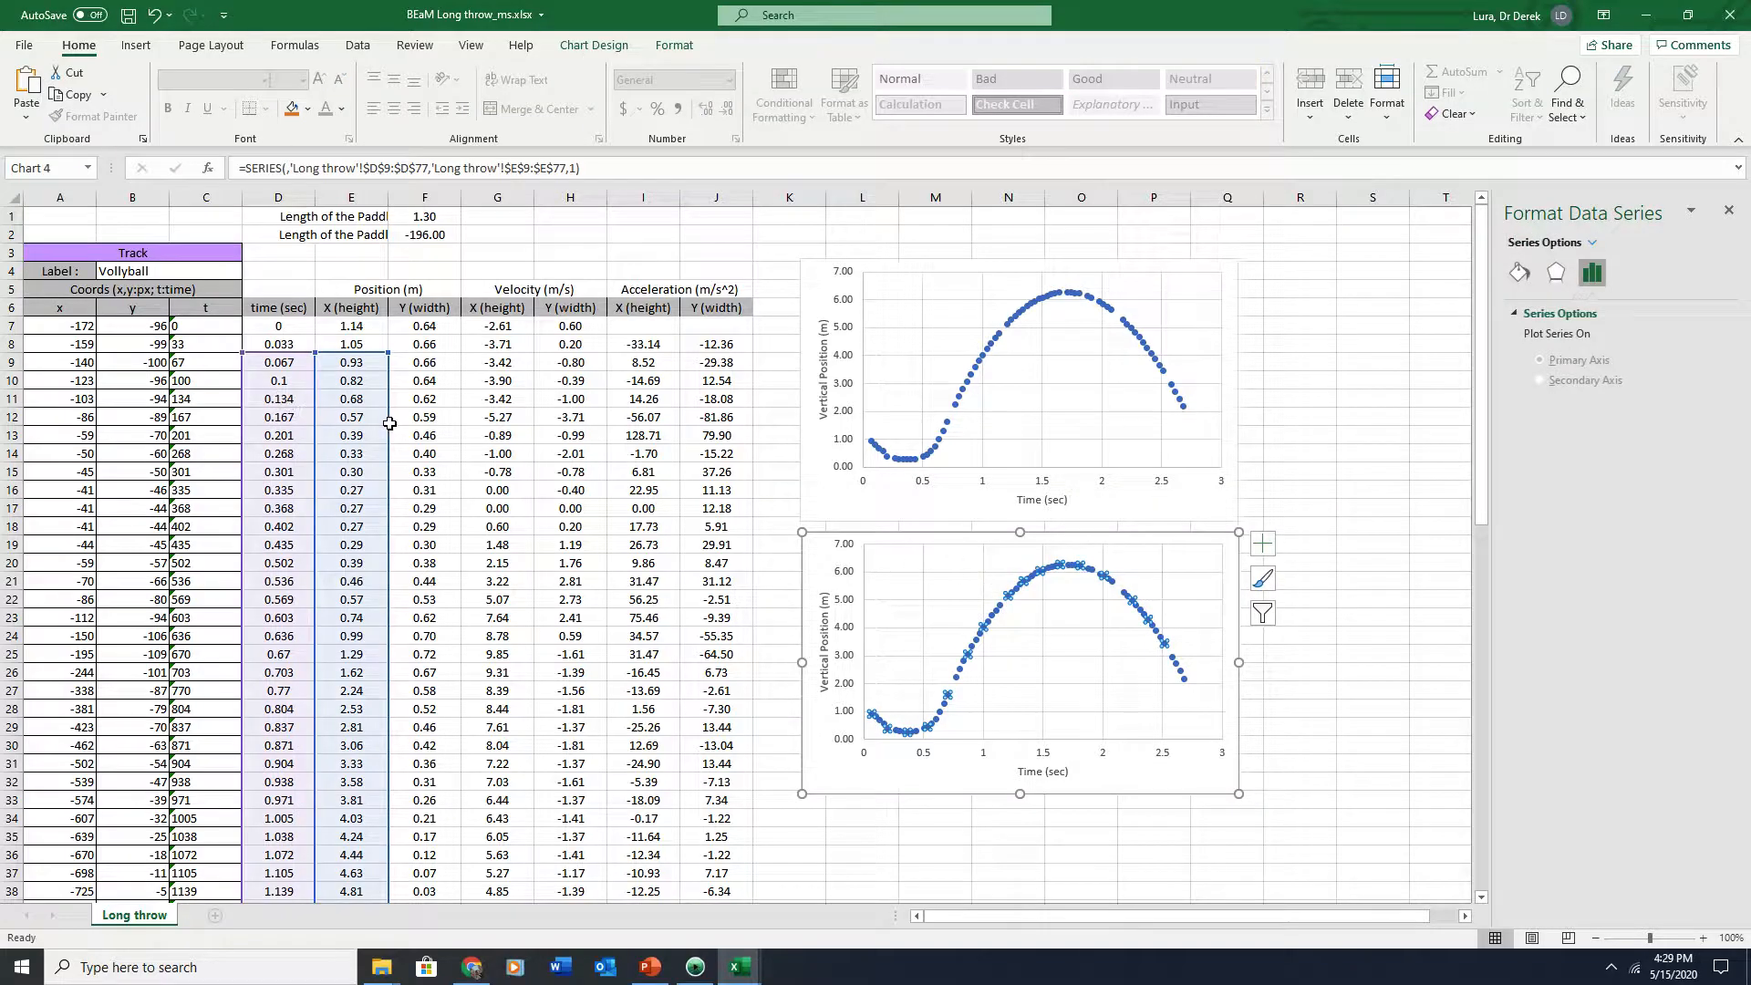
{"action": "left_click_drag", "start_coordinate": [389, 428], "coordinate": [497, 428]}
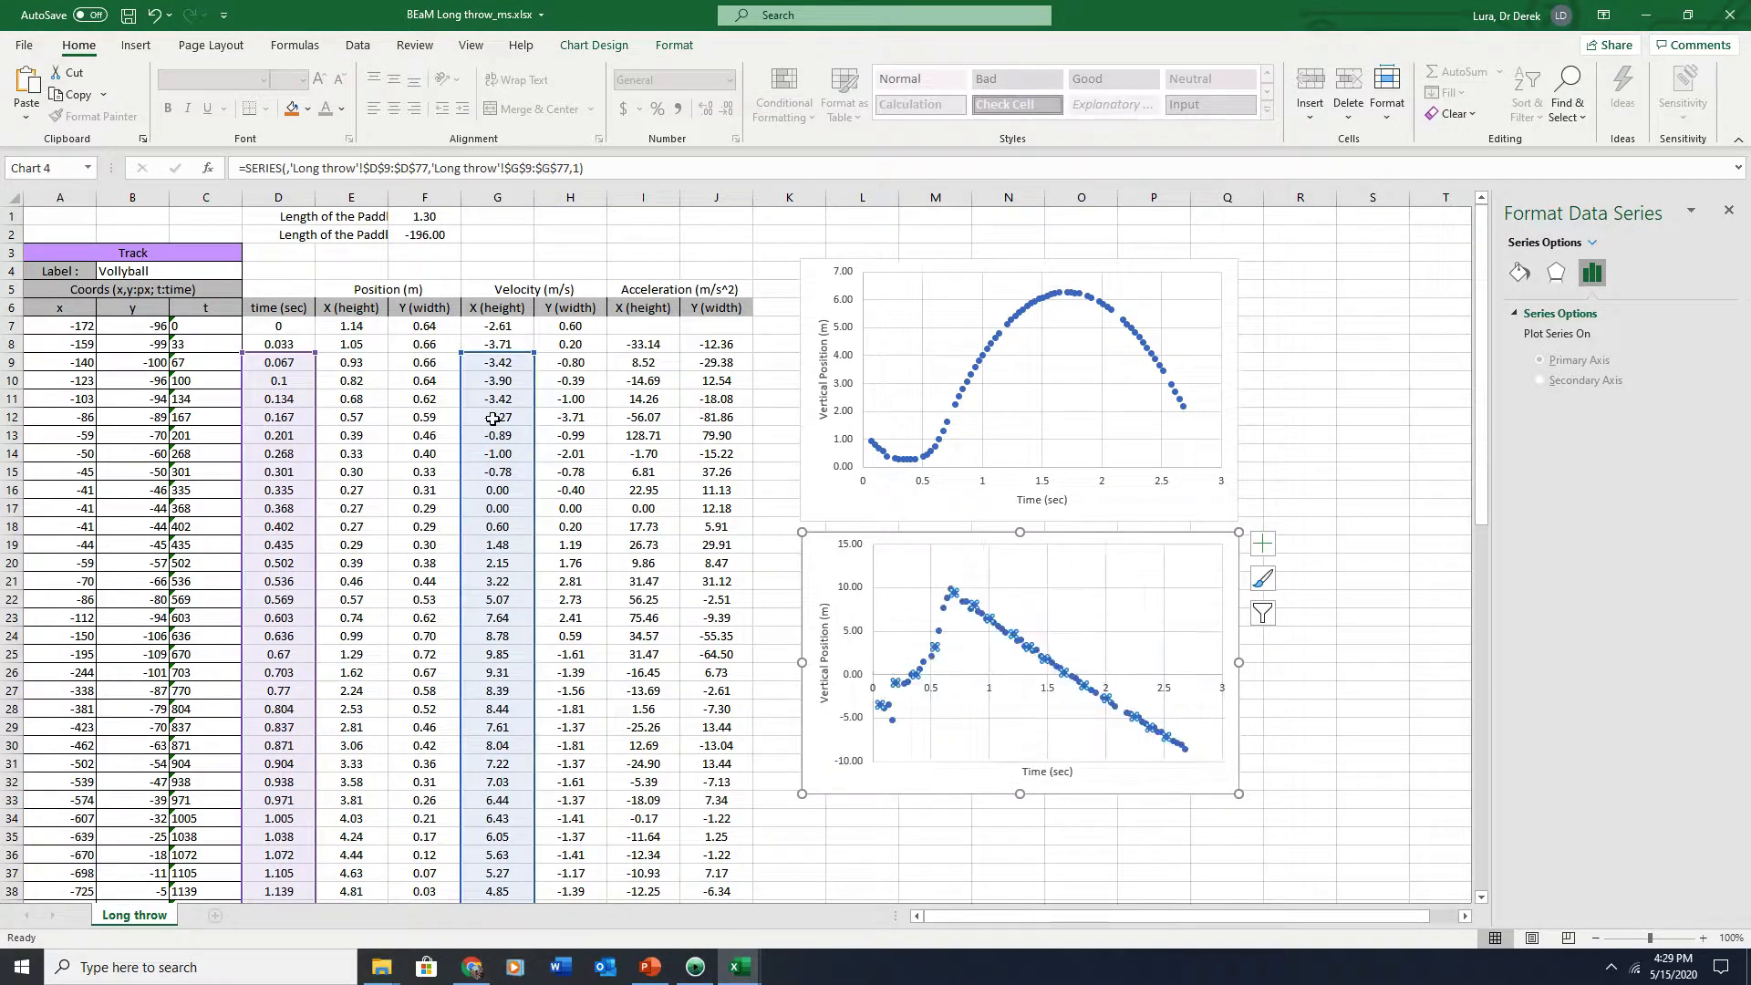
{"action": "left_click", "coordinate": [1270, 512]}
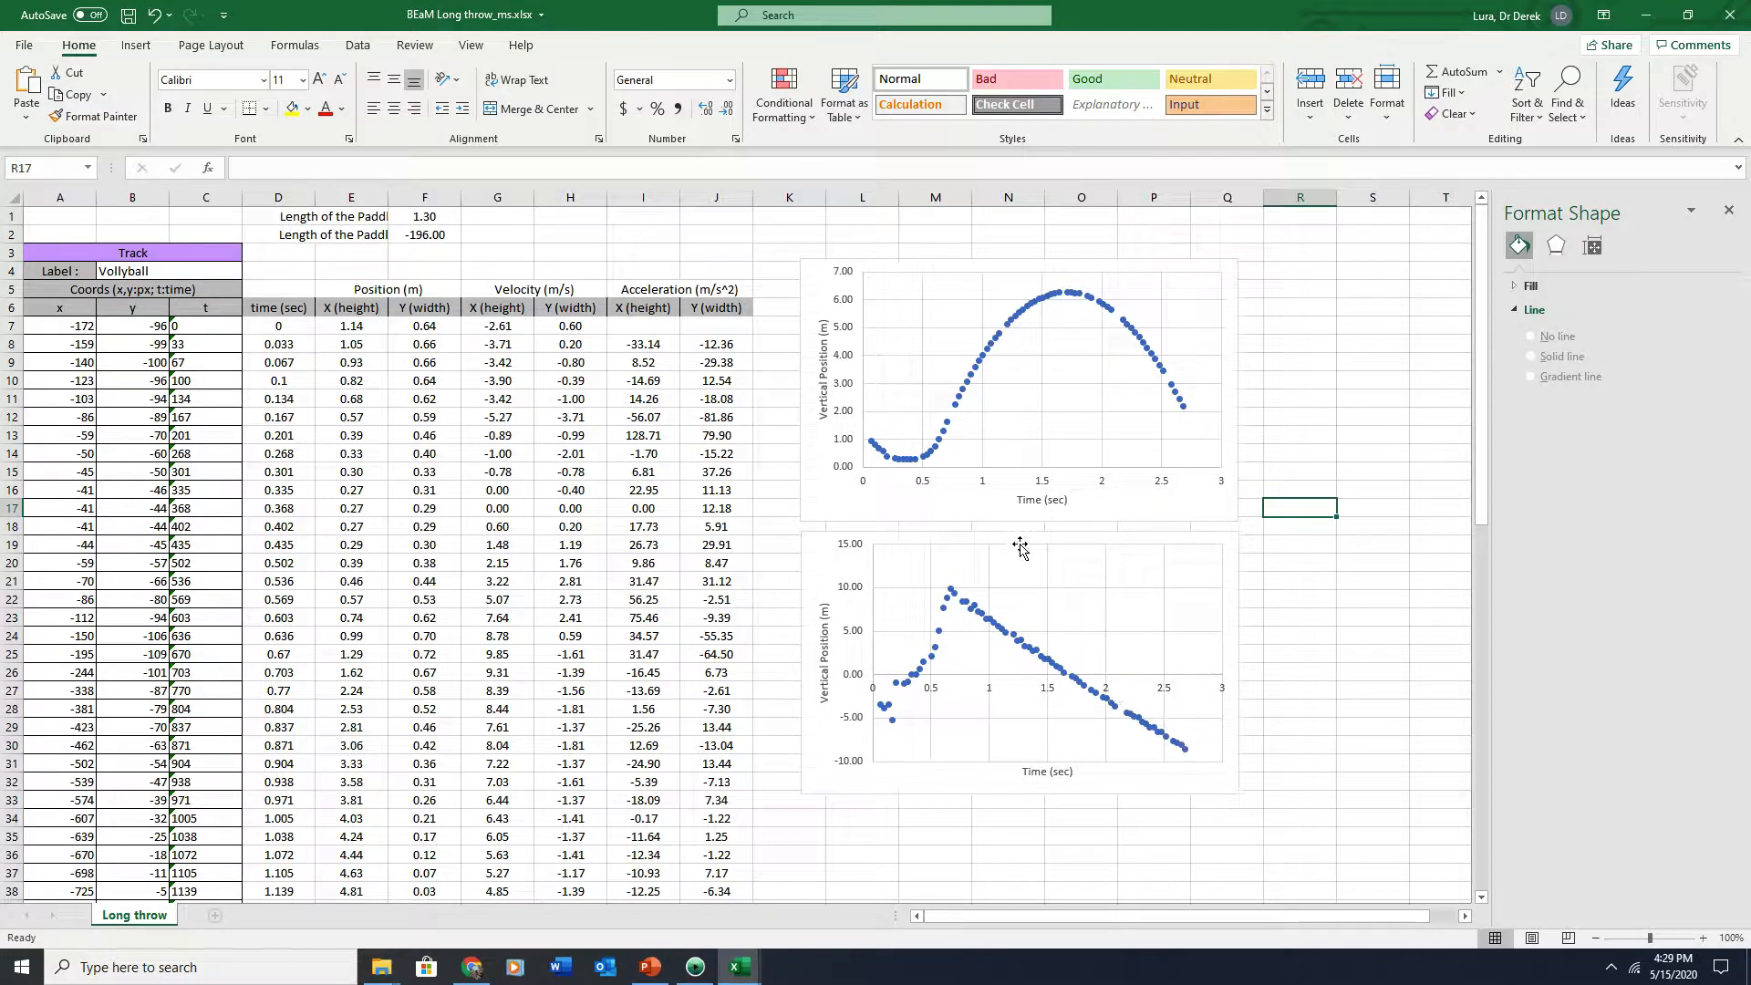
Rename the second chart's vertical axis title to Vertical Velocity (m/s)
{"action": "left_click_drag", "start_coordinate": [1021, 540], "coordinate": [1024, 534]}
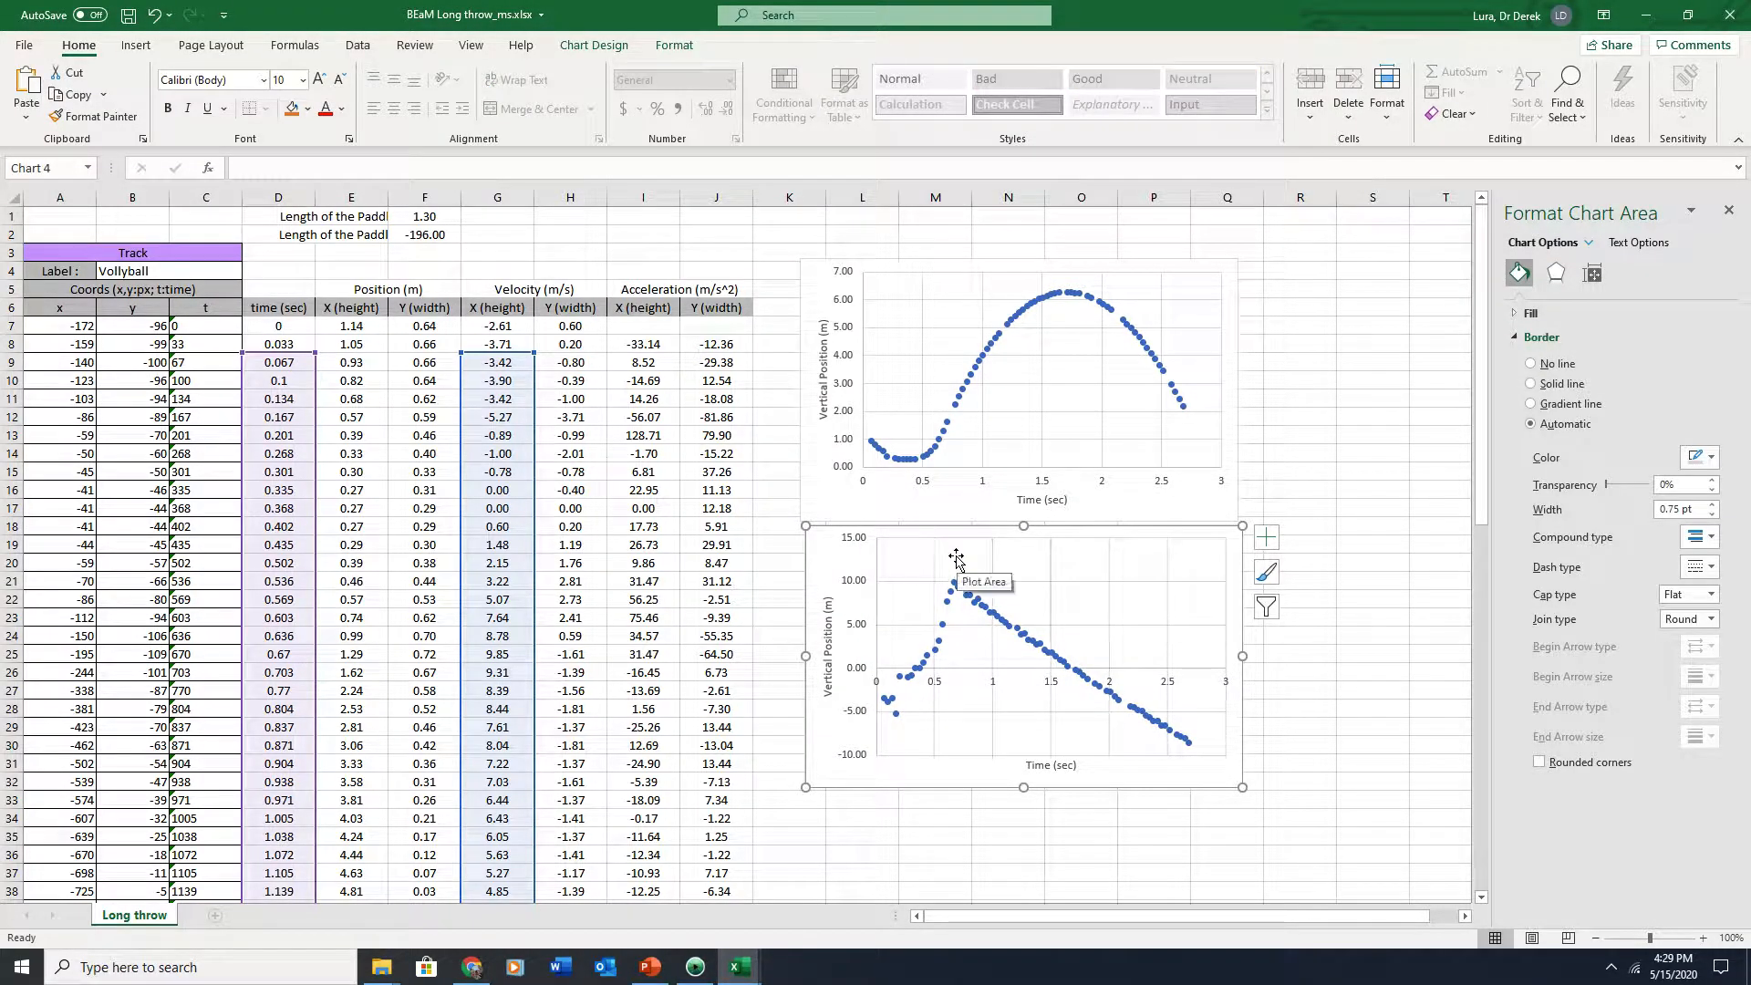
{"action": "left_click", "coordinate": [852, 799]}
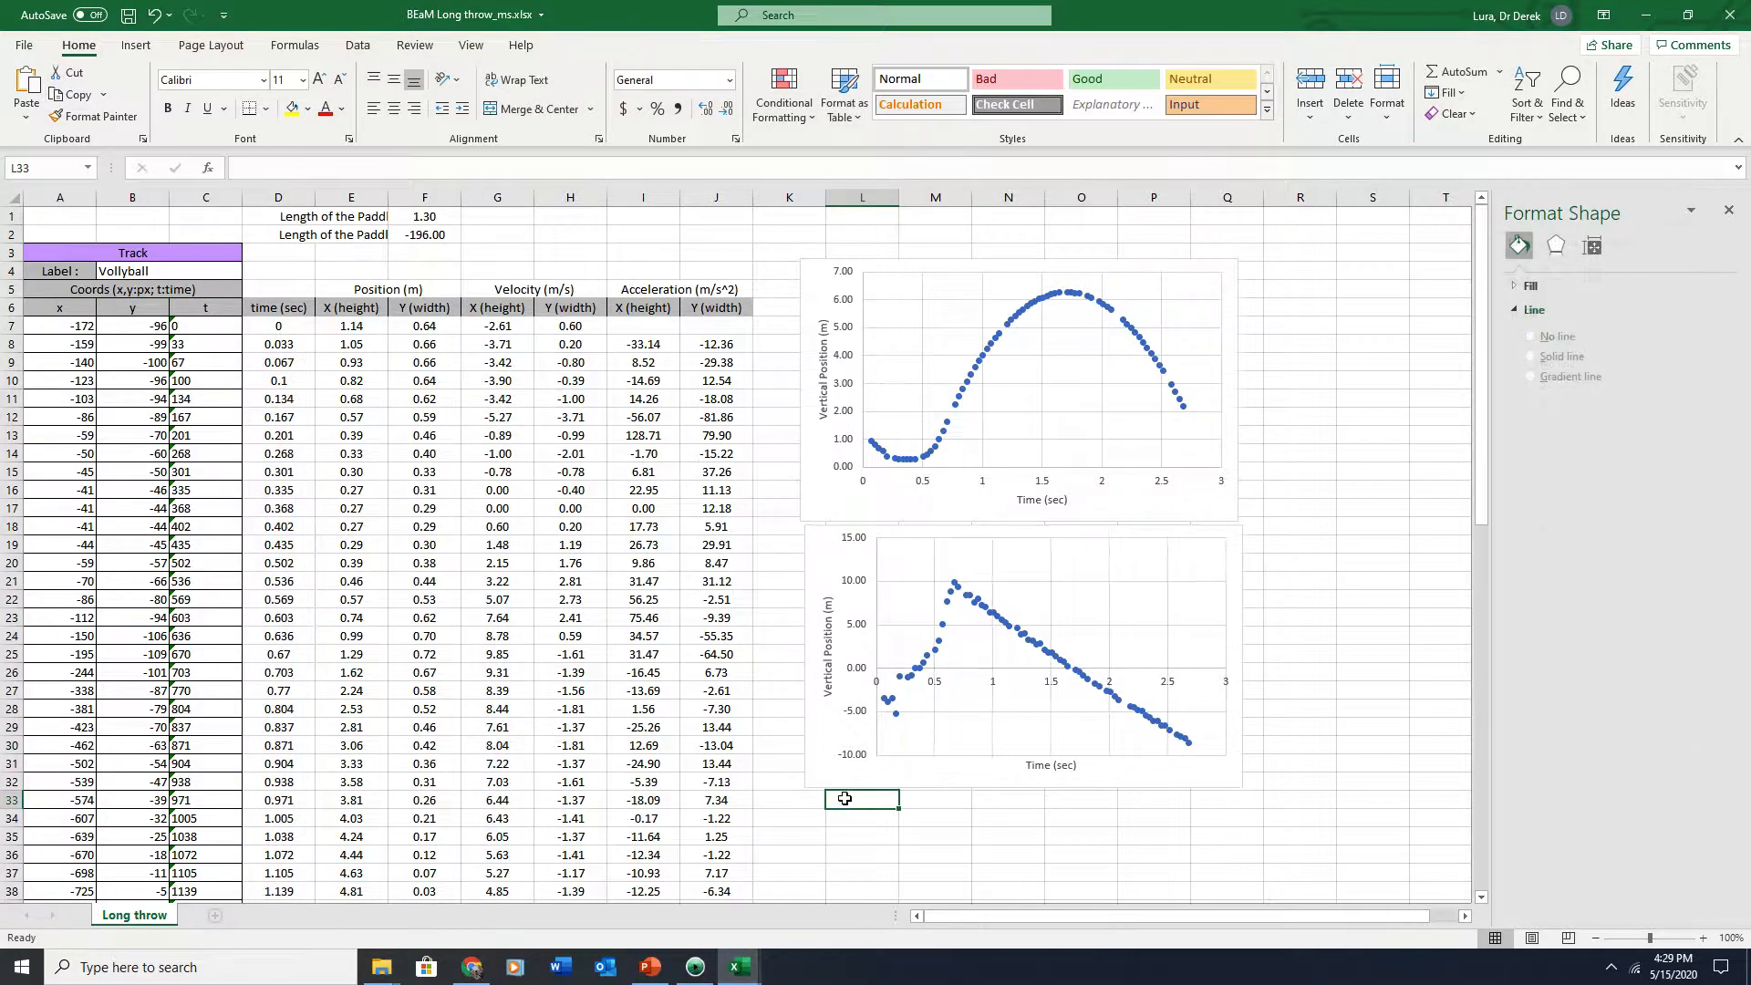
{"action": "left_click", "coordinate": [826, 663]}
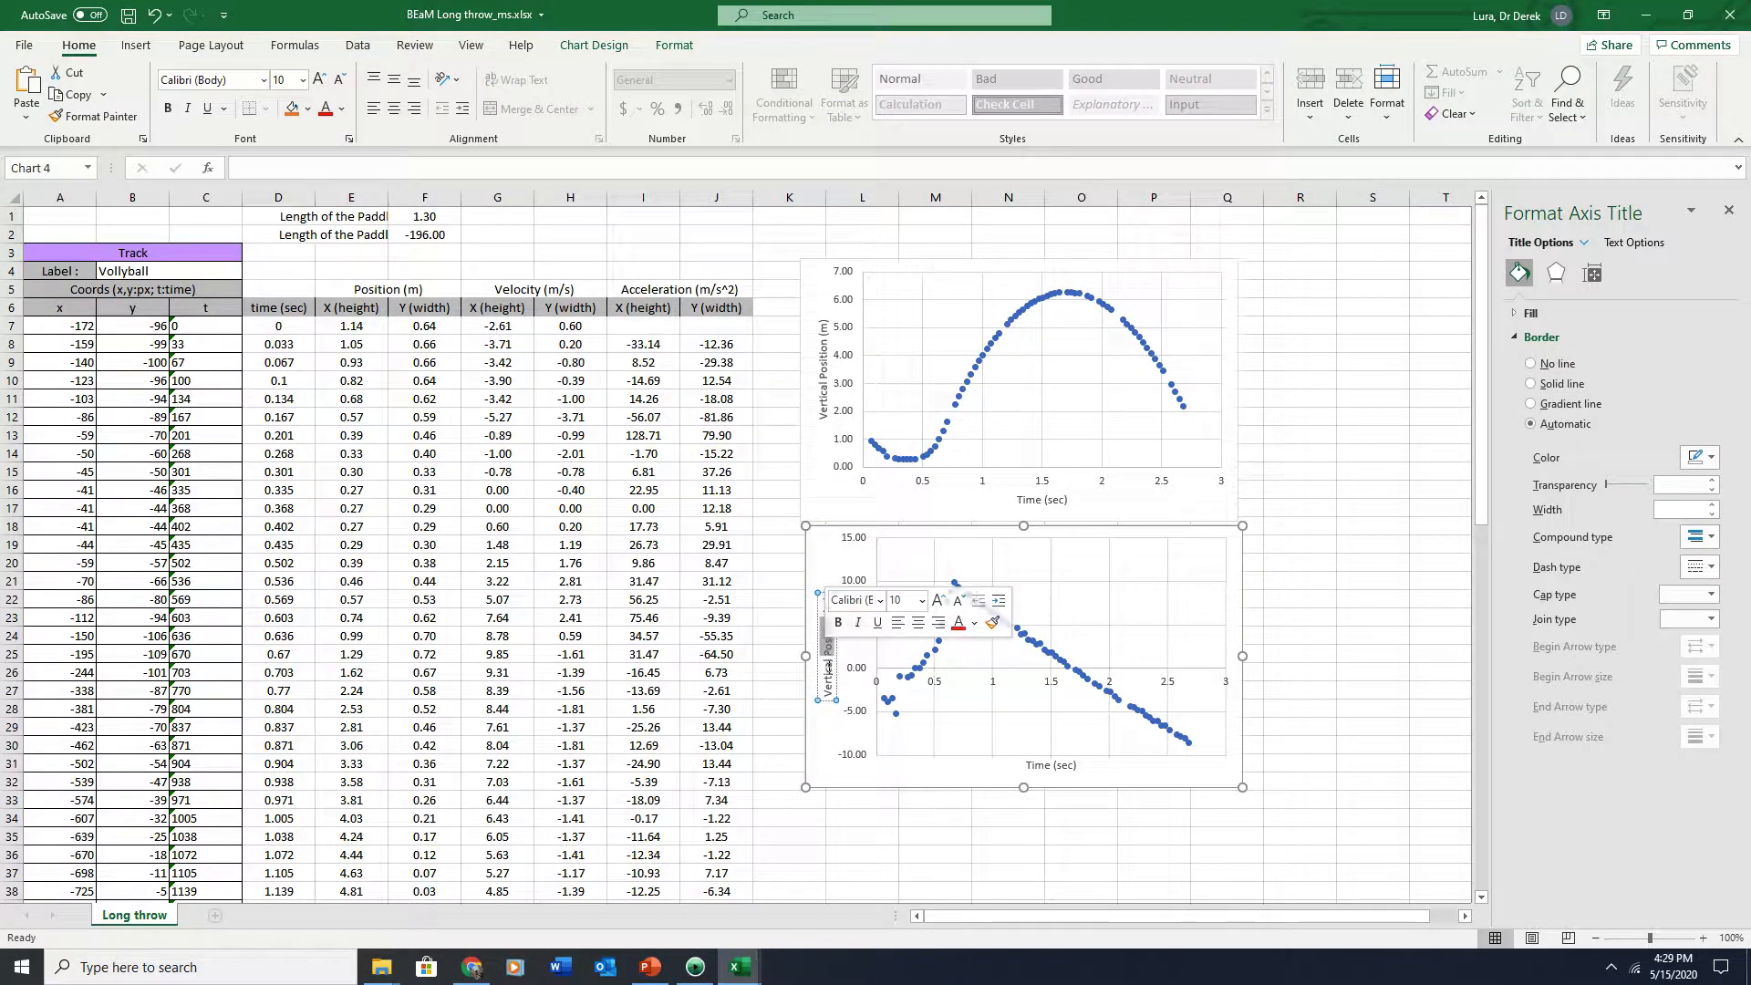
{"action": "type", "text": "Velo"}
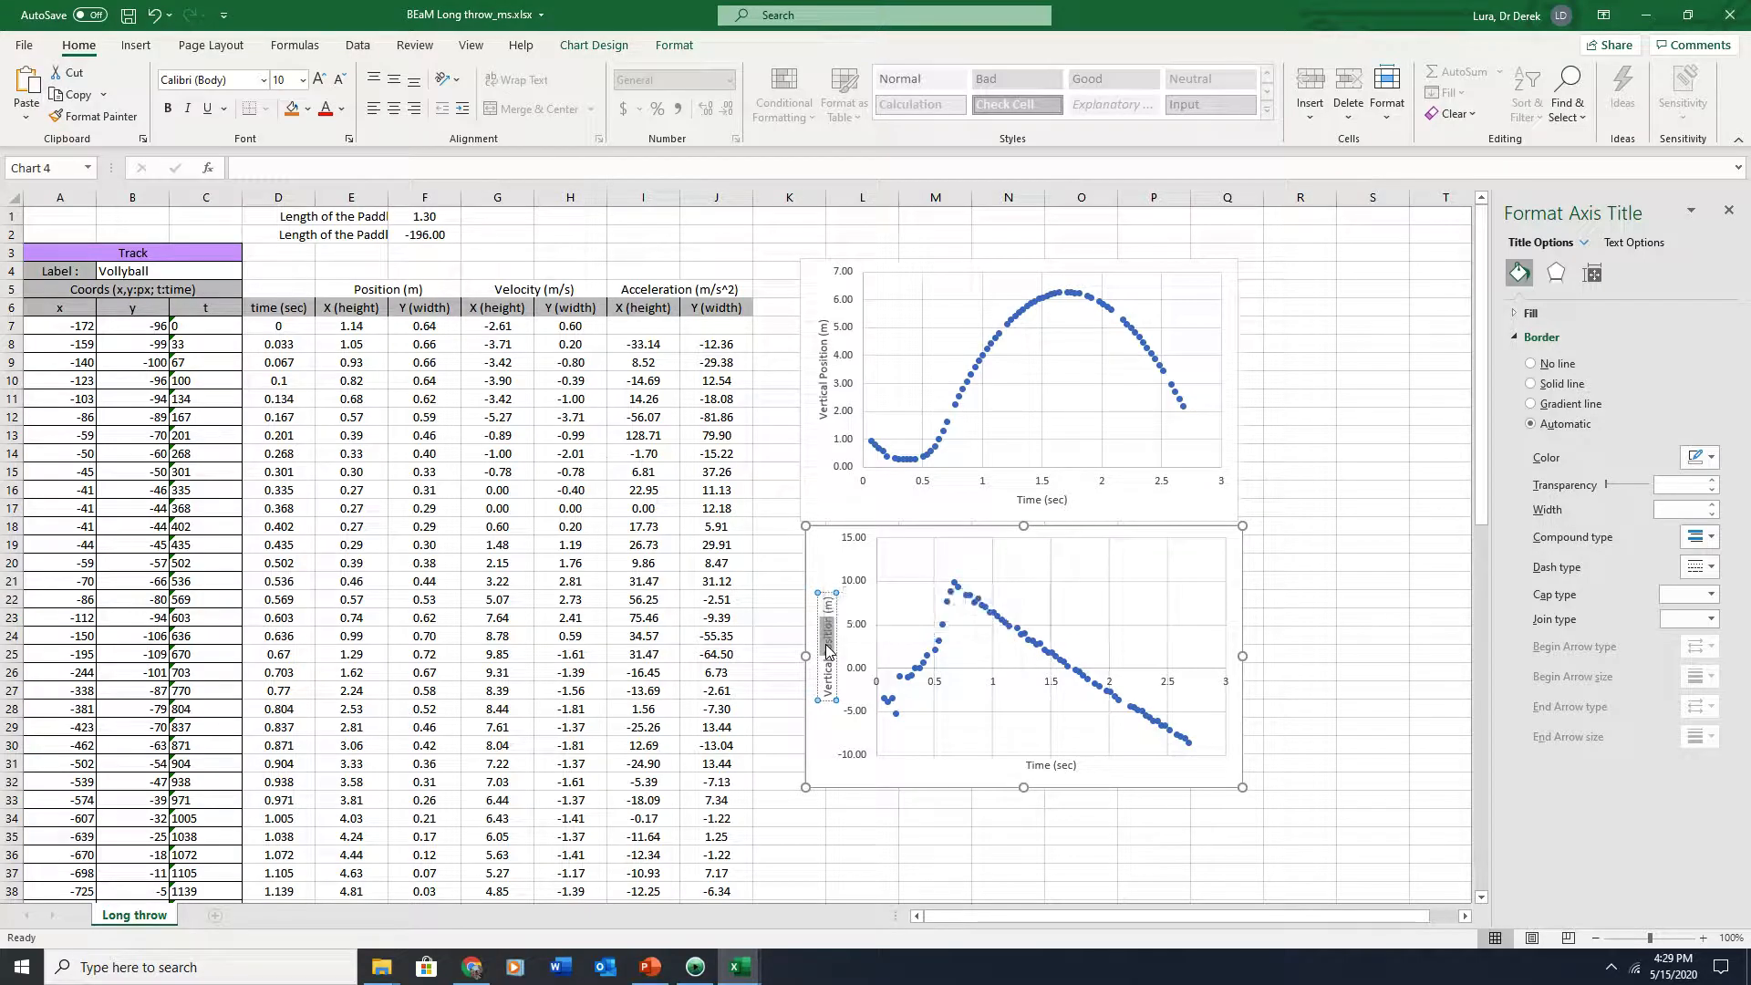
{"action": "type", "text": "city (m/s"}
{"action": "left_click", "coordinate": [840, 834]}
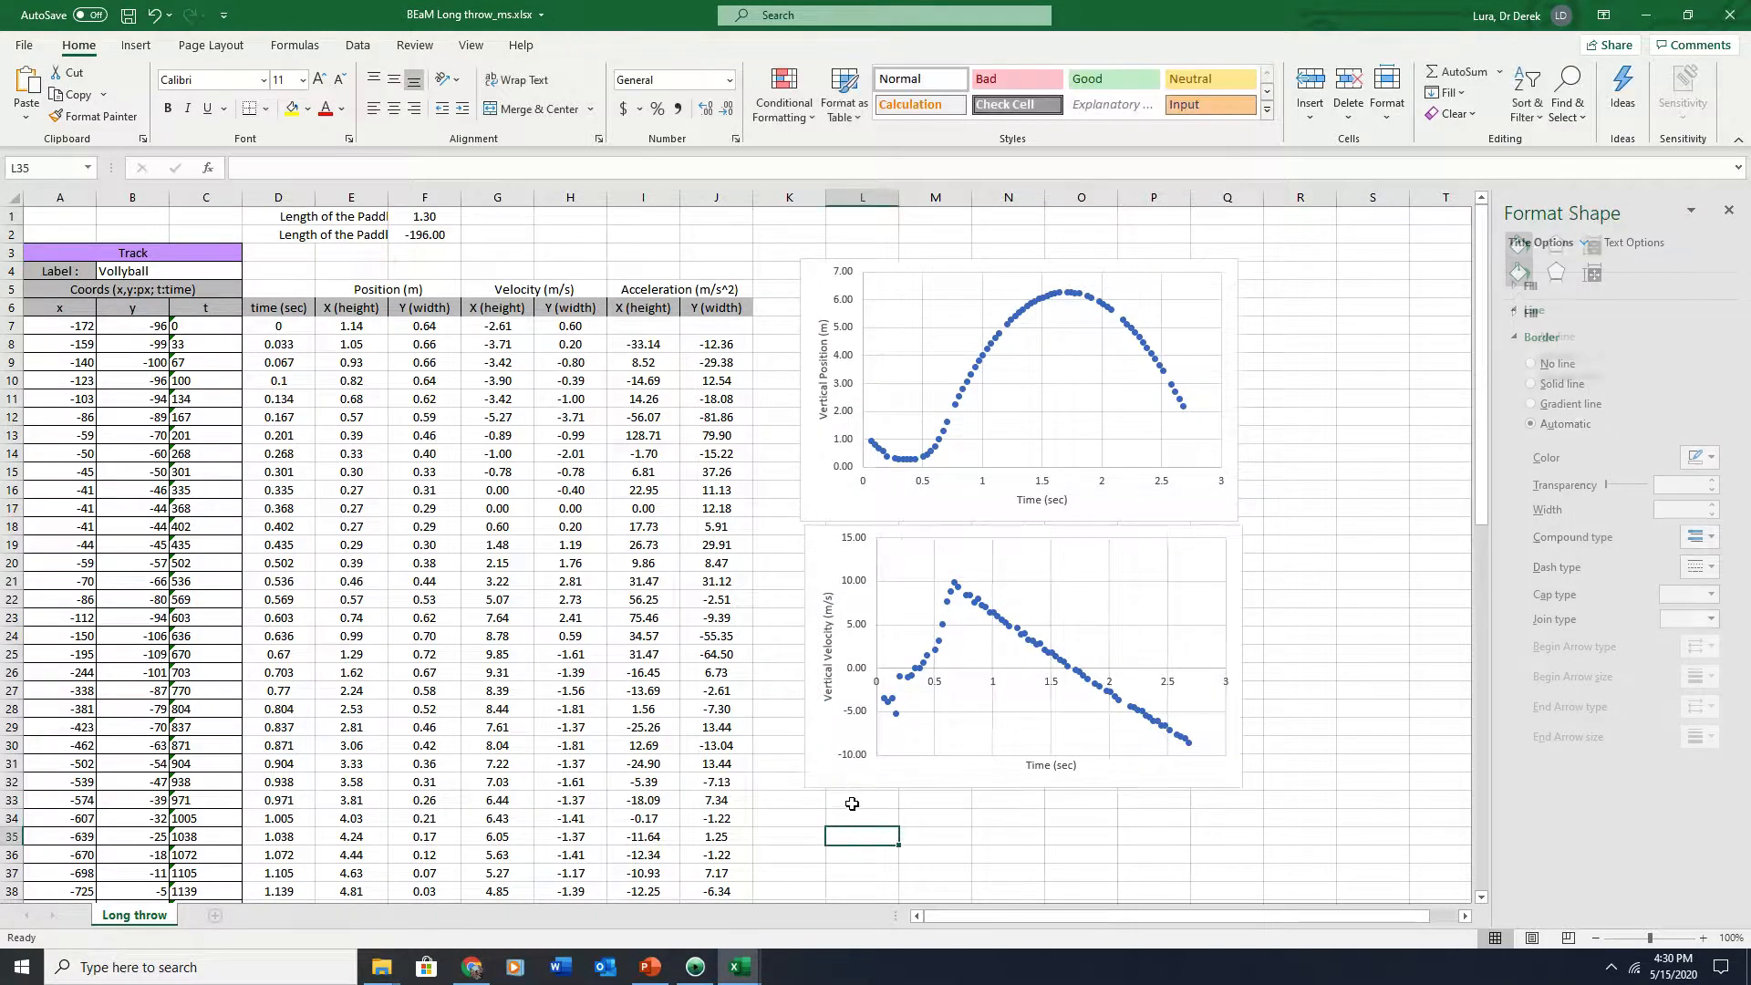
Paste a copy of the velocity chart below it and switch its series to the X (height) acceleration column
{"action": "left_click", "coordinate": [845, 766]}
{"action": "scroll", "coordinate": [845, 766], "scroll_direction": "down", "scroll_amount": 2}
{"action": "left_click", "coordinate": [835, 709]}
{"action": "key", "text": "ctrl+v"}
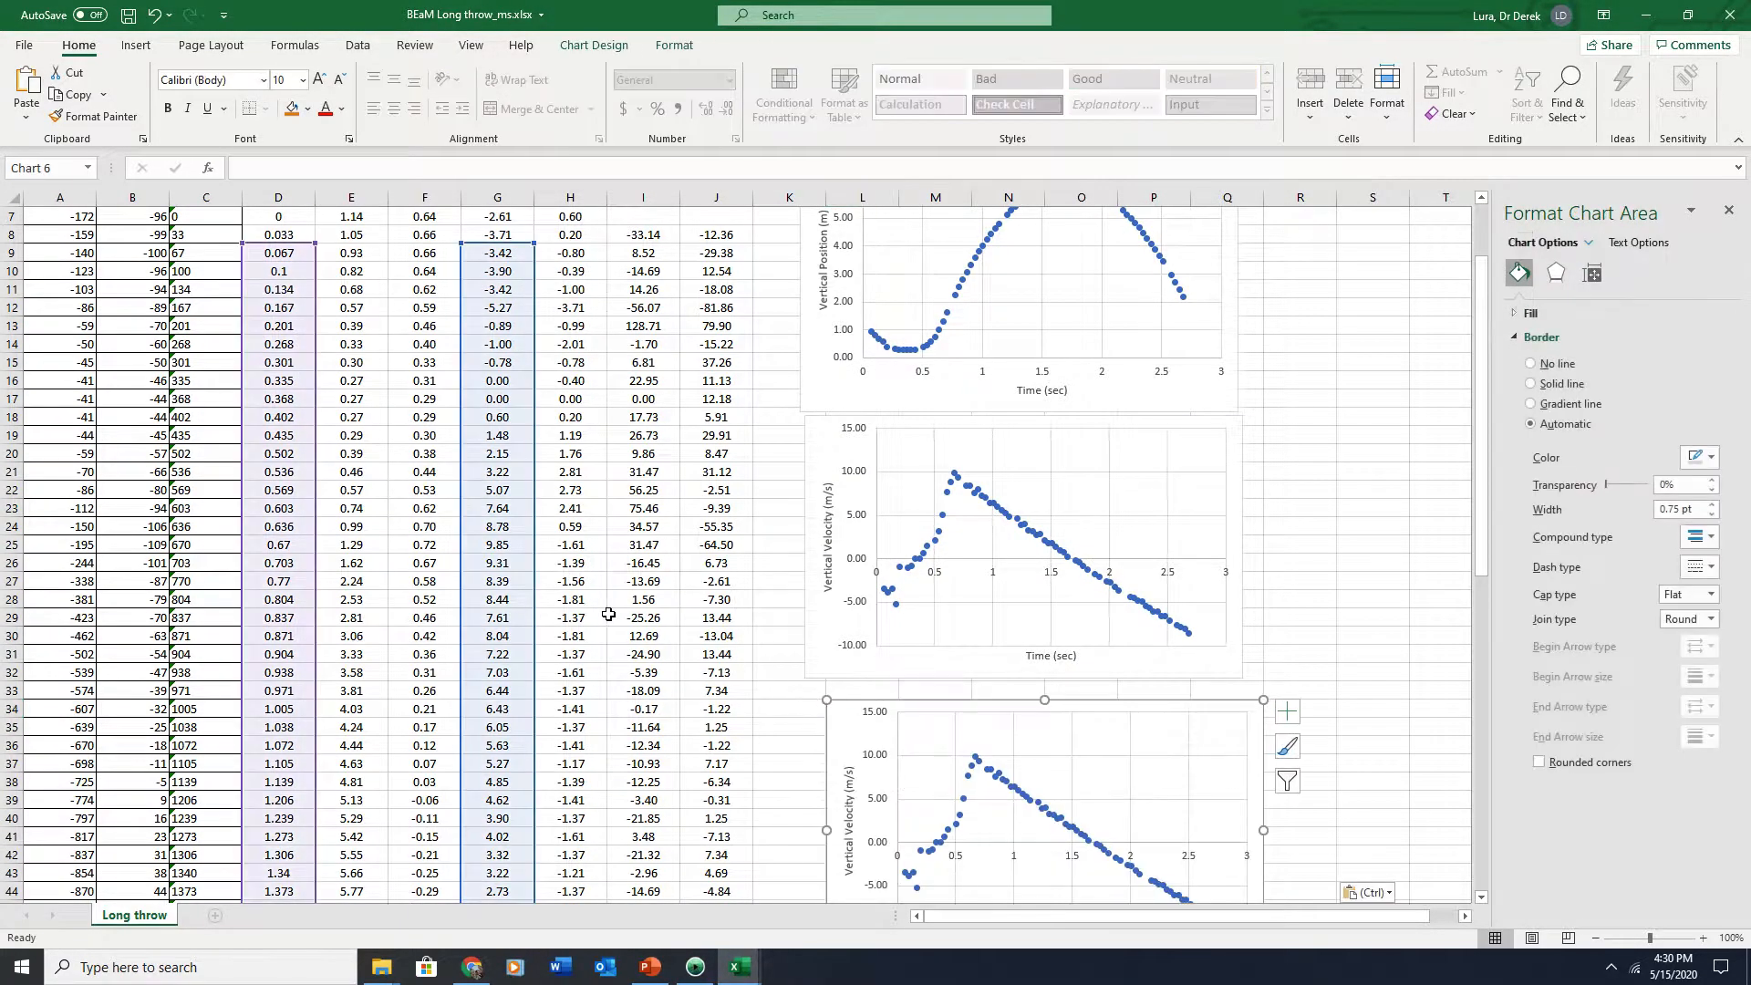
{"action": "left_click_drag", "start_coordinate": [536, 612], "coordinate": [682, 611]}
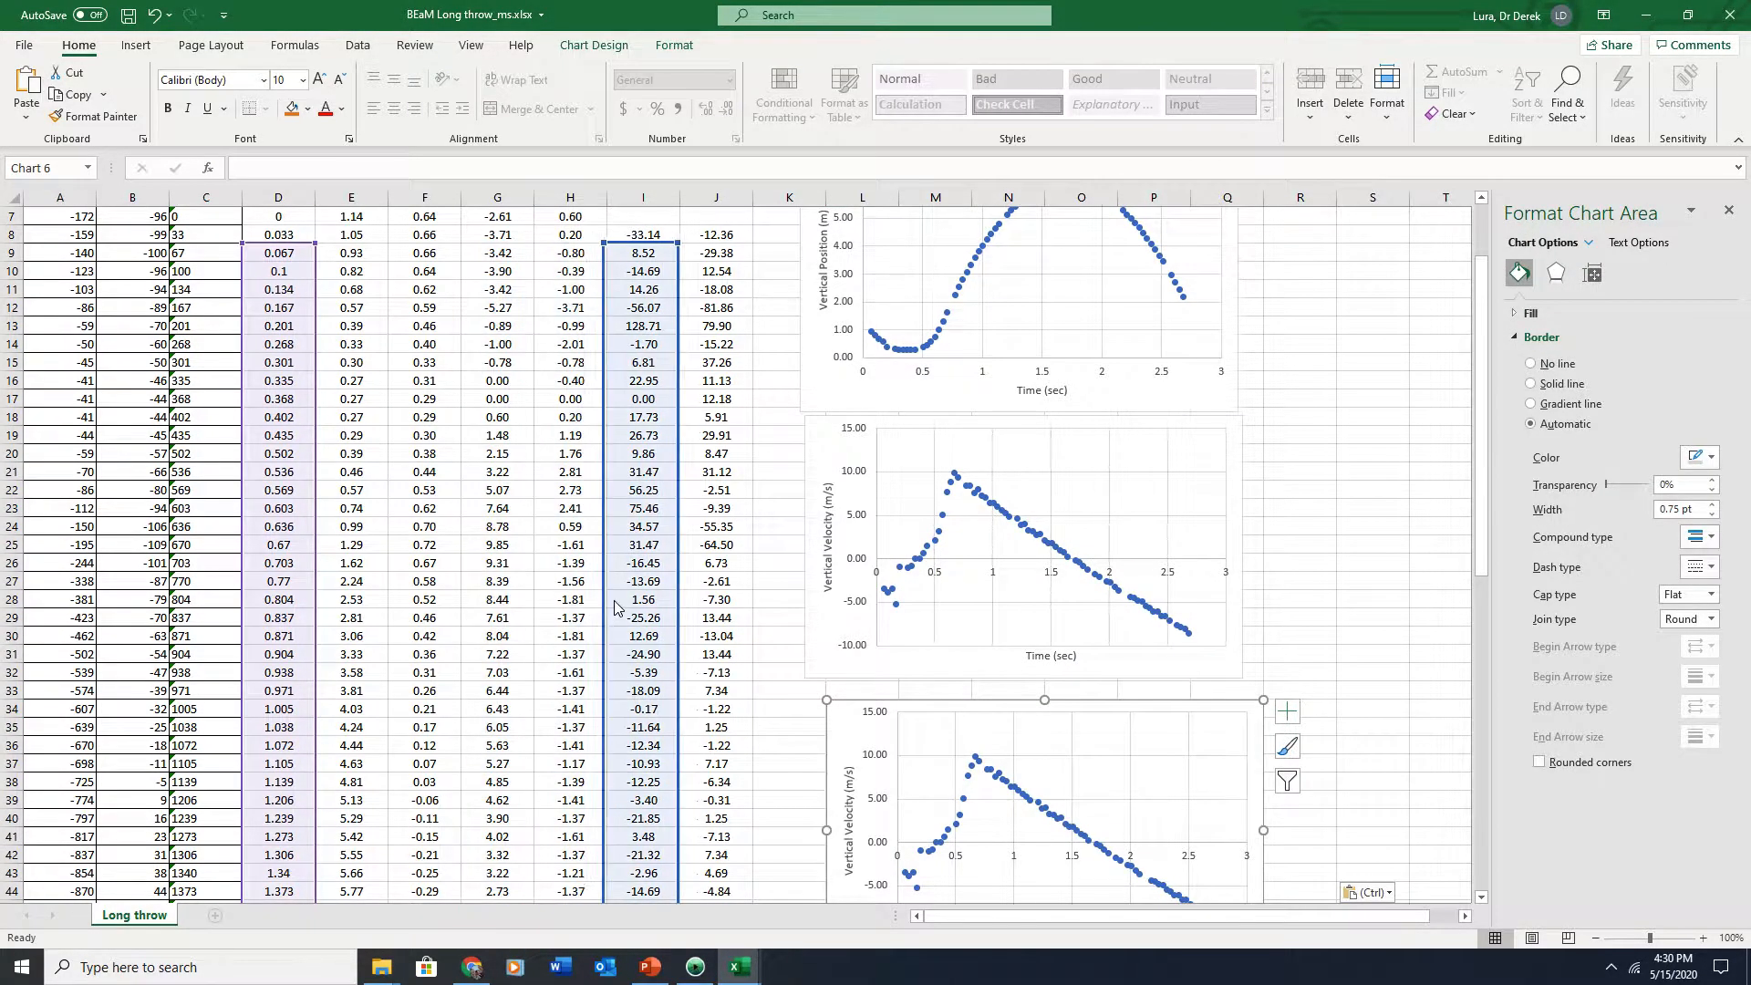
Position the acceleration chart directly beneath the velocity chart
{"action": "left_click_drag", "start_coordinate": [996, 705], "coordinate": [967, 686]}
{"action": "scroll", "coordinate": [396, 356], "scroll_direction": "up", "scroll_amount": 2}
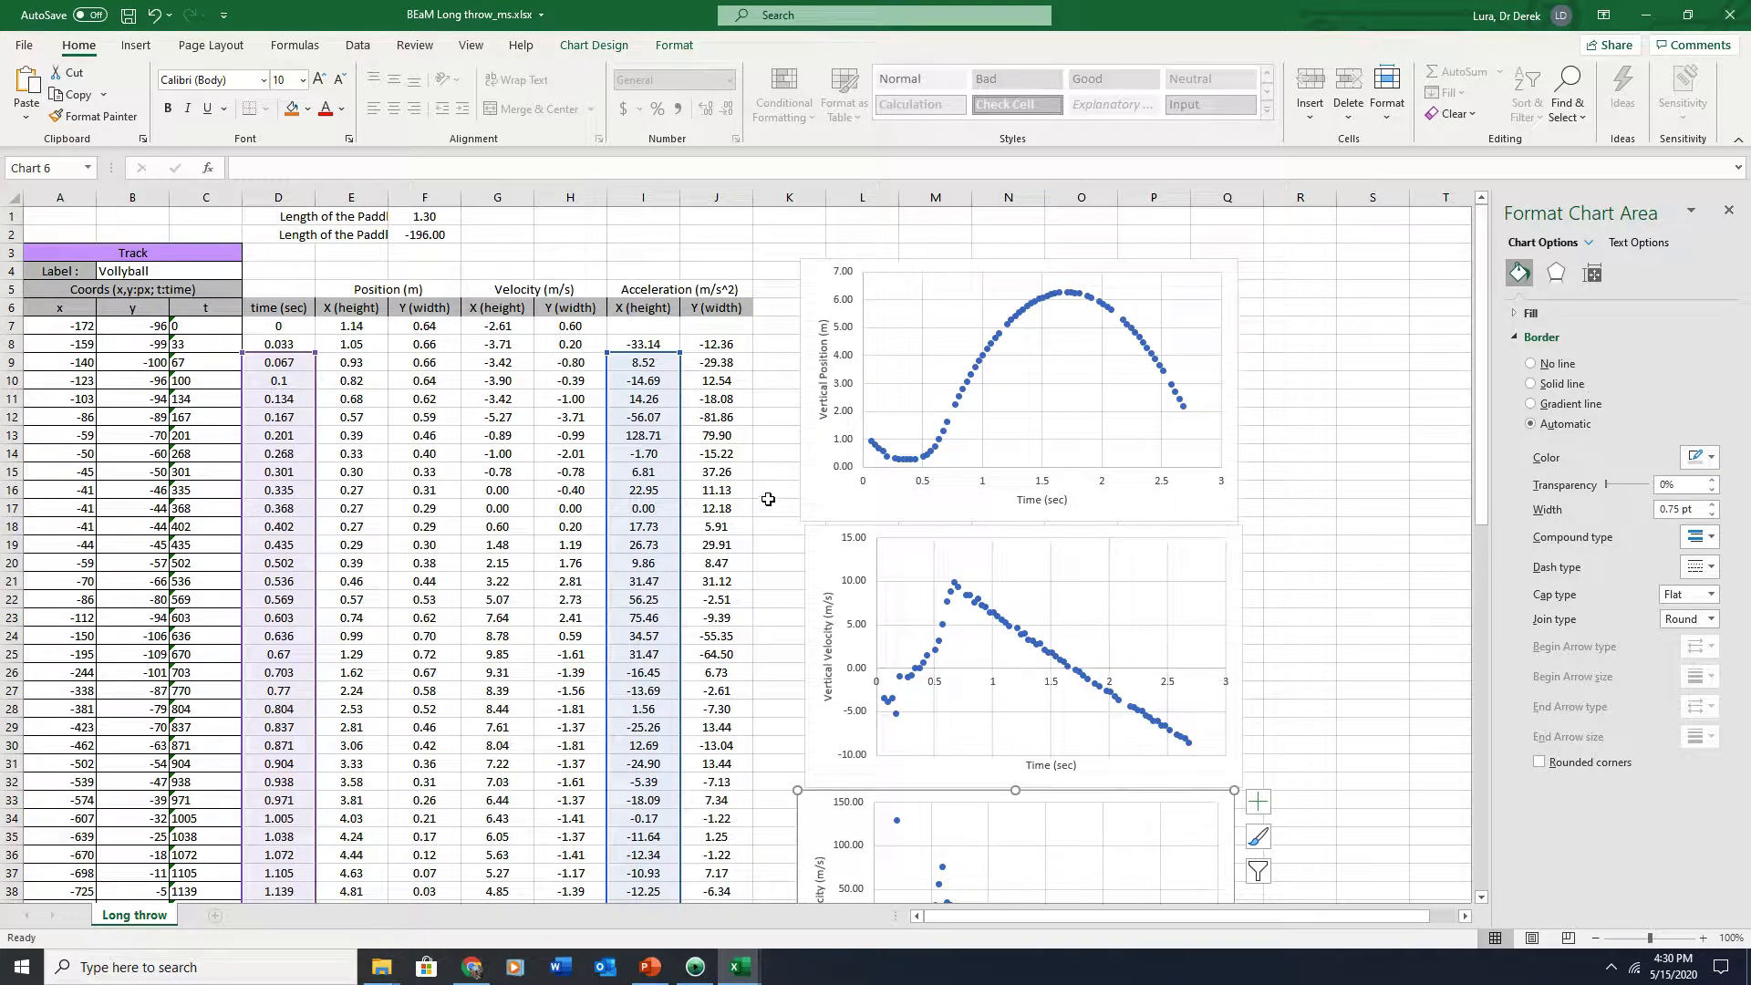
{"action": "scroll", "coordinate": [1202, 593], "scroll_direction": "down", "scroll_amount": 2}
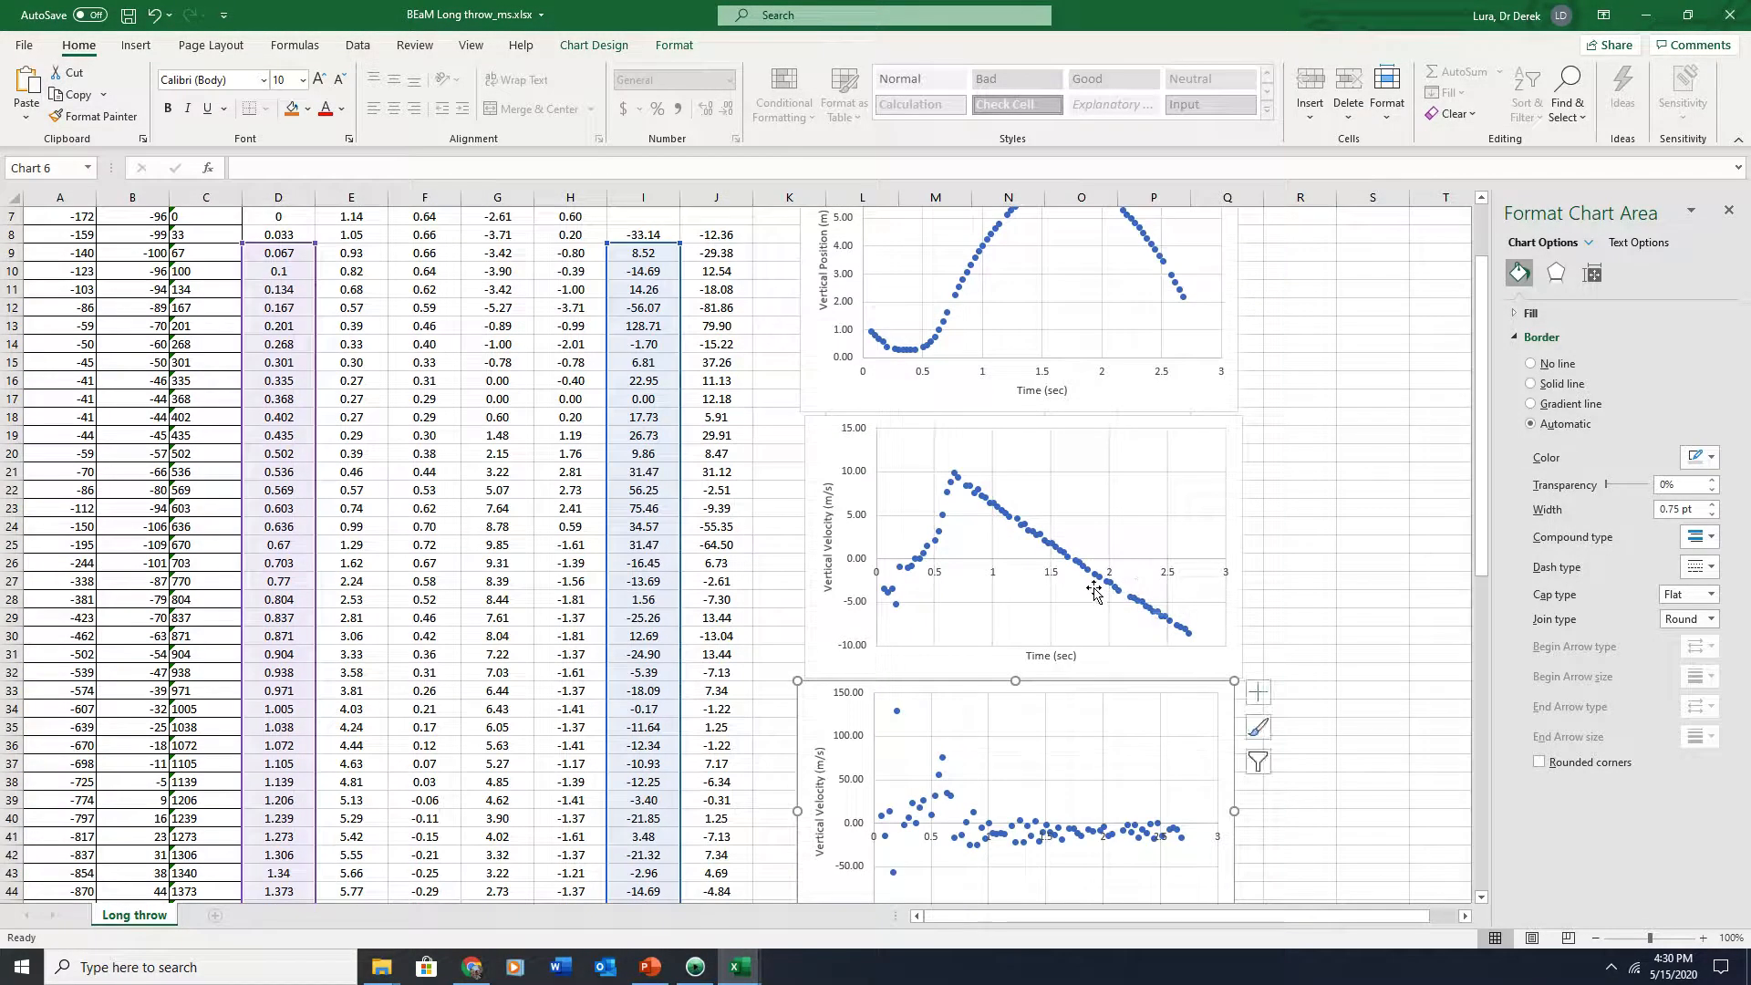
{"action": "left_click", "coordinate": [816, 790]}
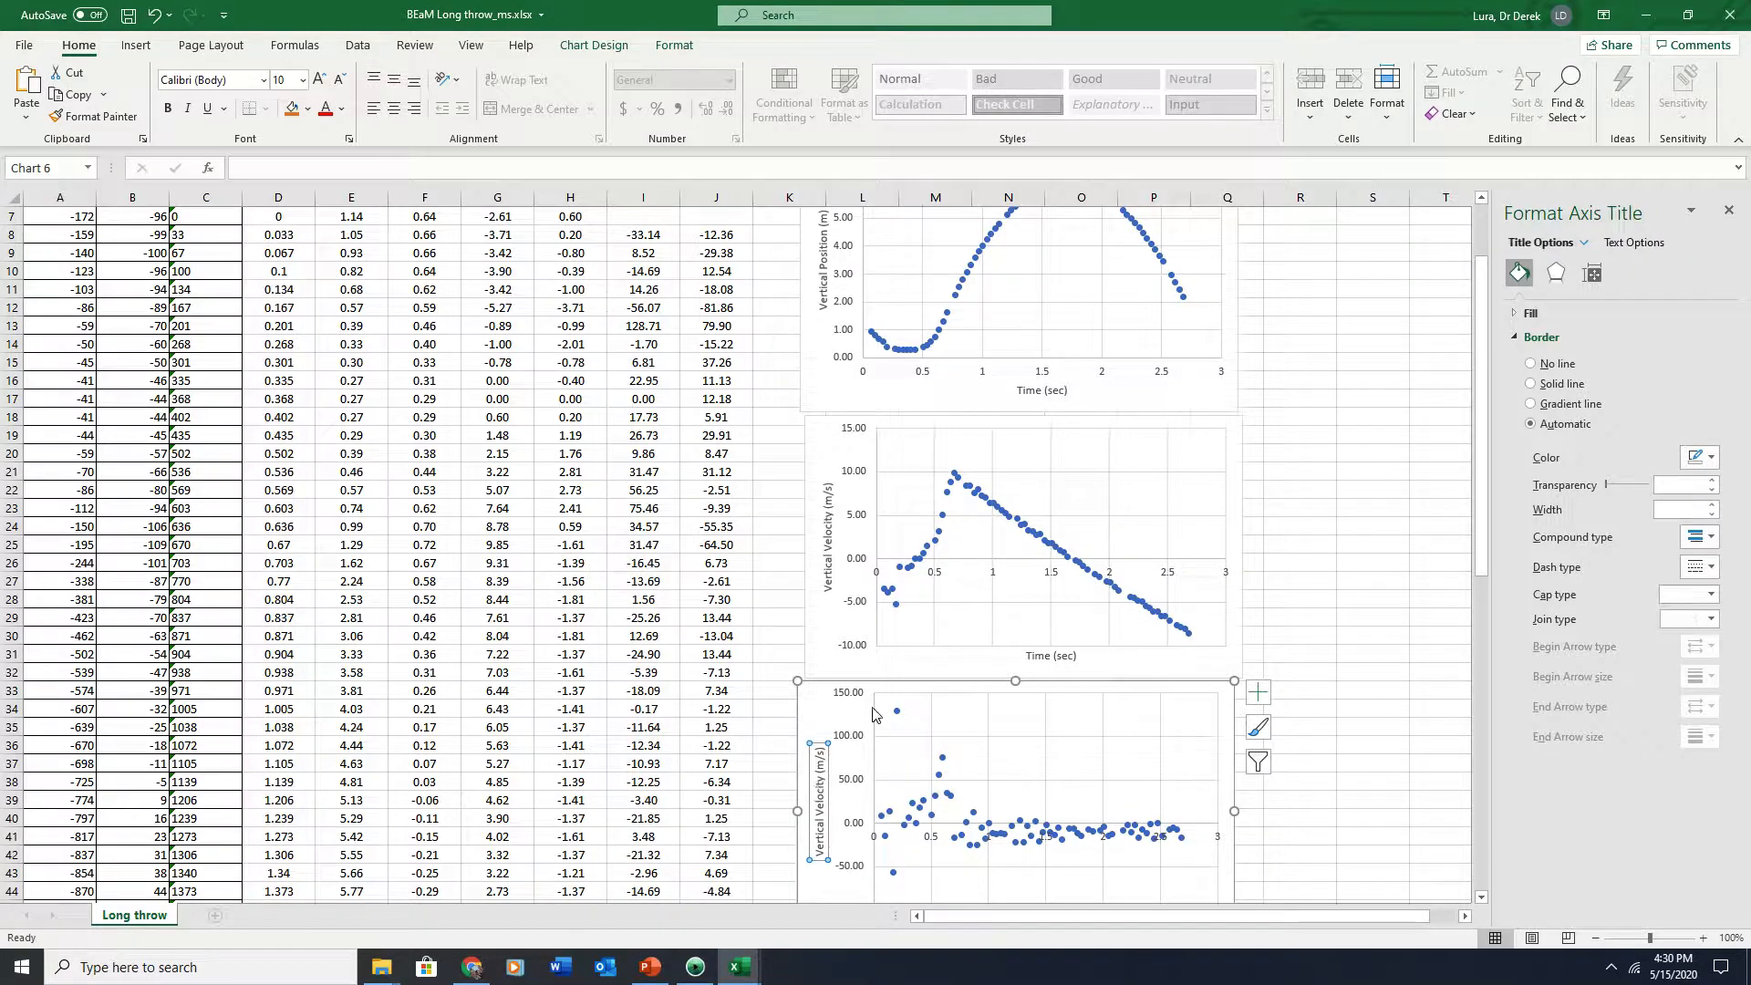
{"action": "left_click_drag", "start_coordinate": [829, 685], "coordinate": [832, 576]}
{"action": "scroll", "coordinate": [973, 638], "scroll_direction": "down", "scroll_amount": 5}
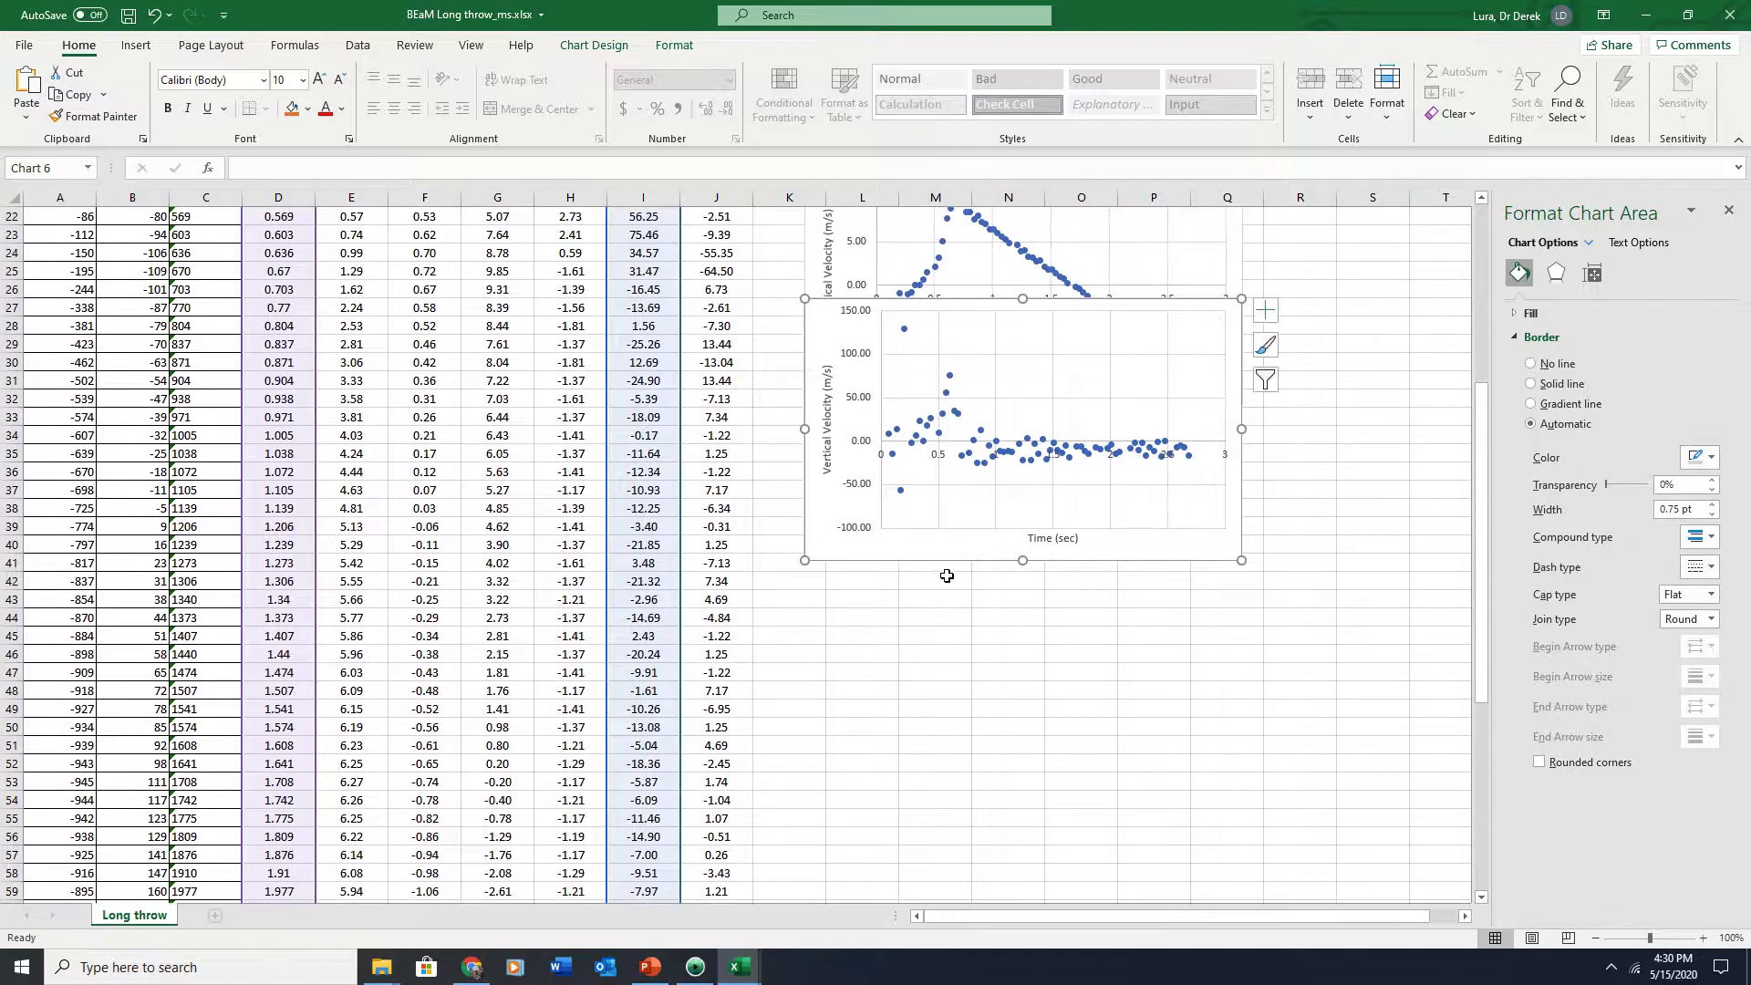
{"action": "left_click_drag", "start_coordinate": [941, 555], "coordinate": [944, 600]}
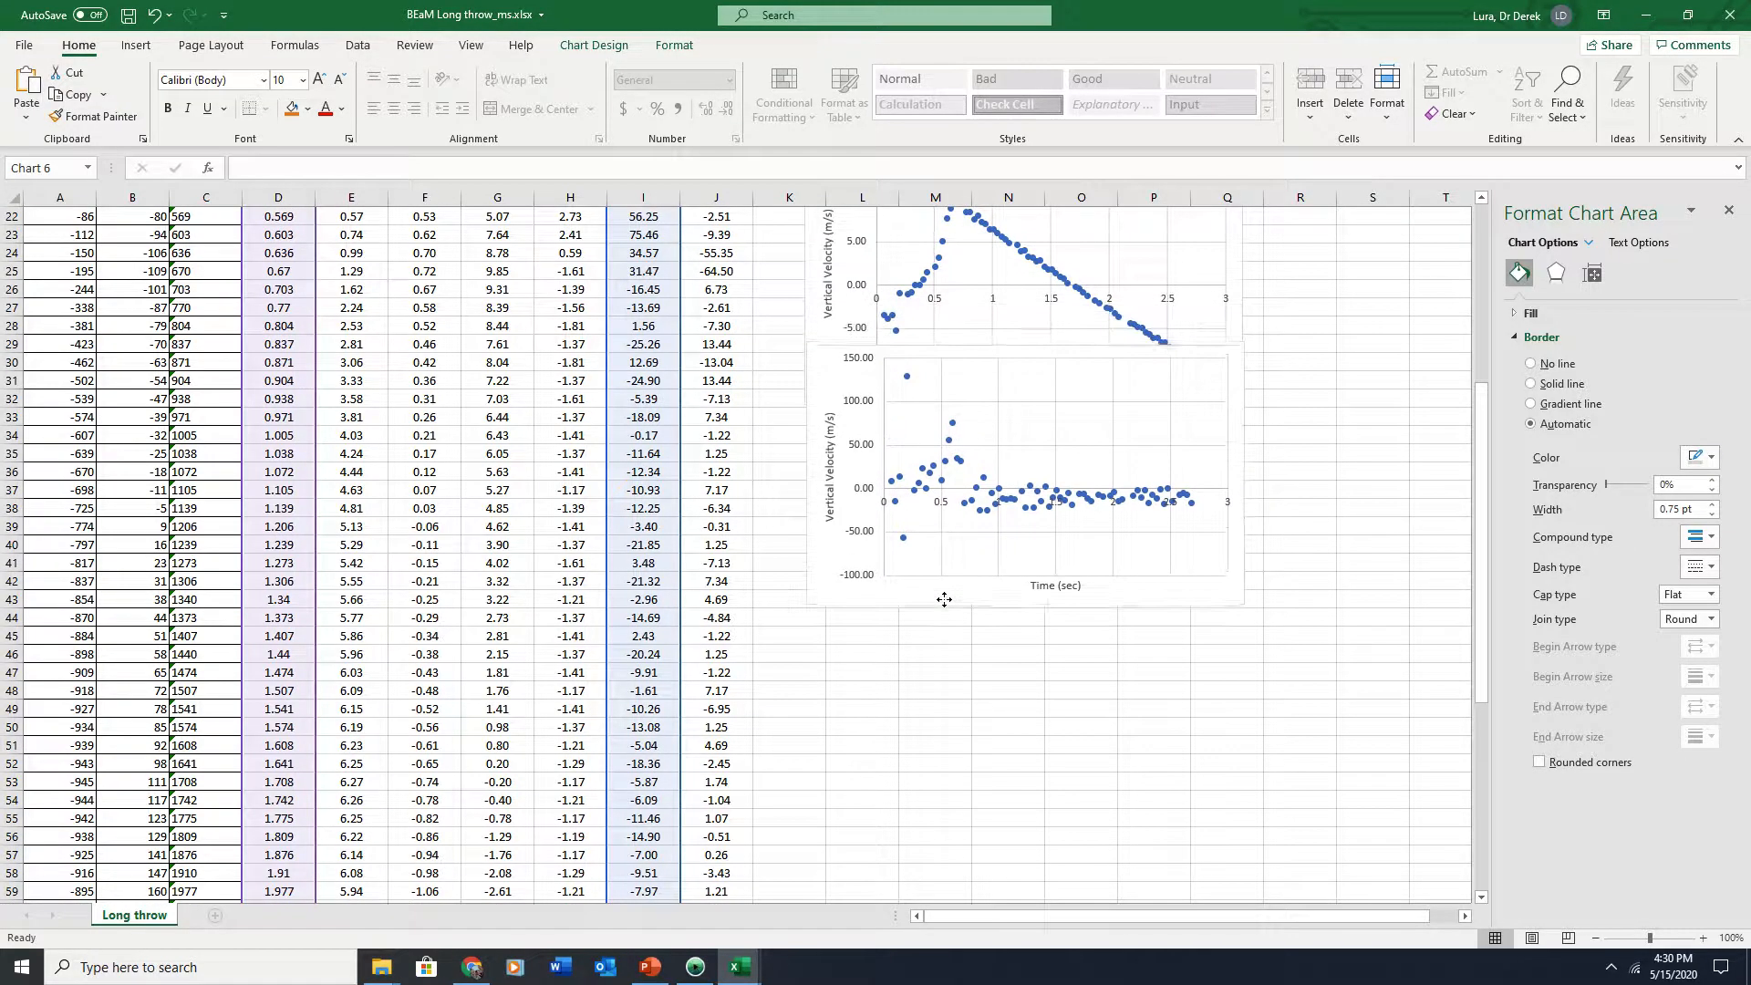
Rename the third chart's vertical axis title to Vertical Acceleration (m/s^2)
{"action": "left_click", "coordinate": [826, 455]}
{"action": "double_click", "coordinate": [827, 455]}
{"action": "type", "text": "Acceleration (m/s"}
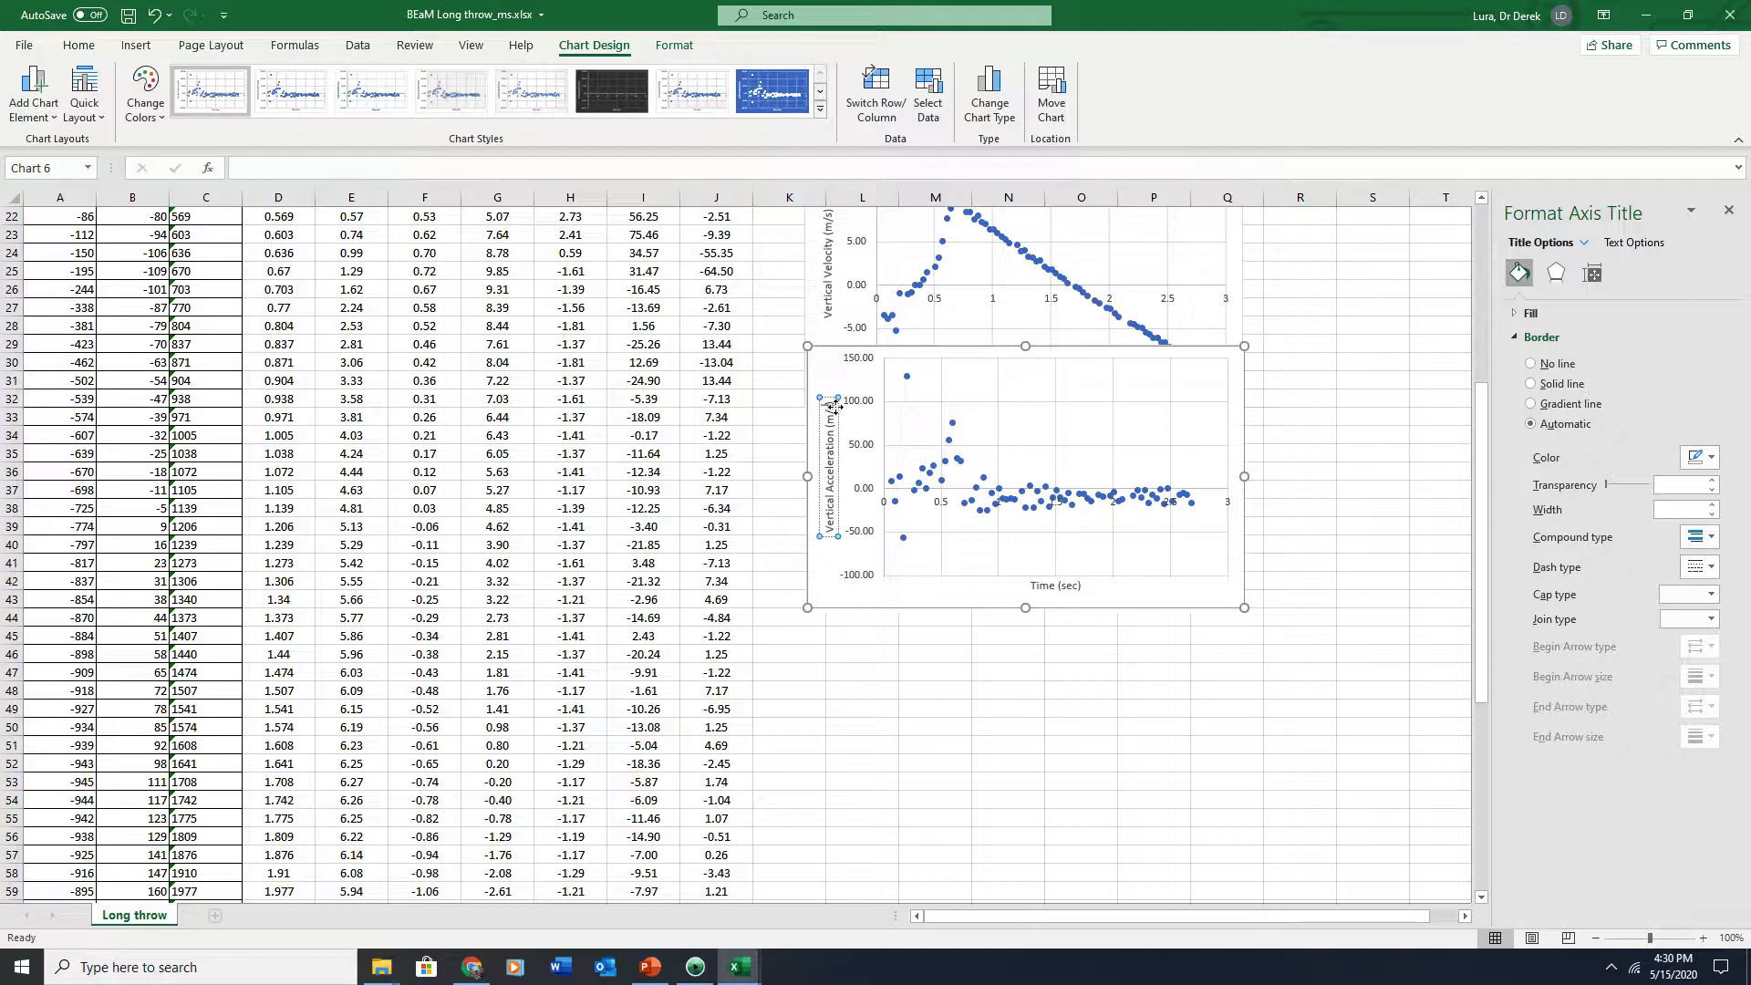
{"action": "type", "text": "^2"}
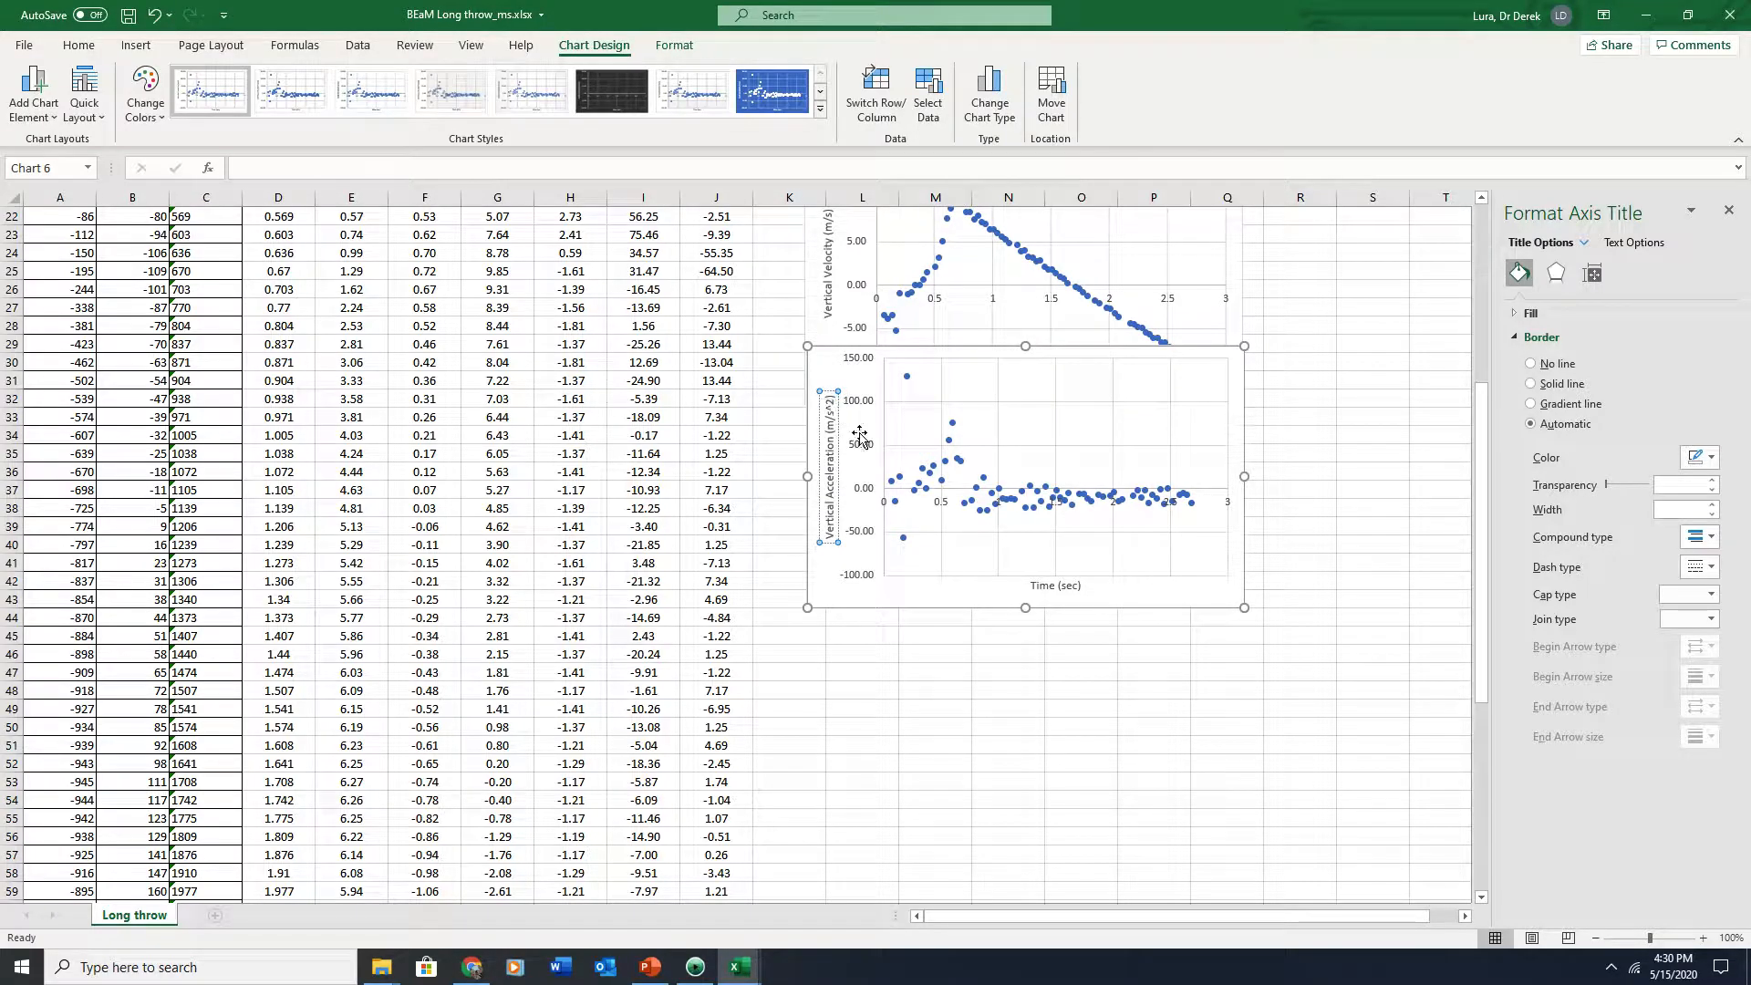
{"action": "left_click", "coordinate": [864, 617]}
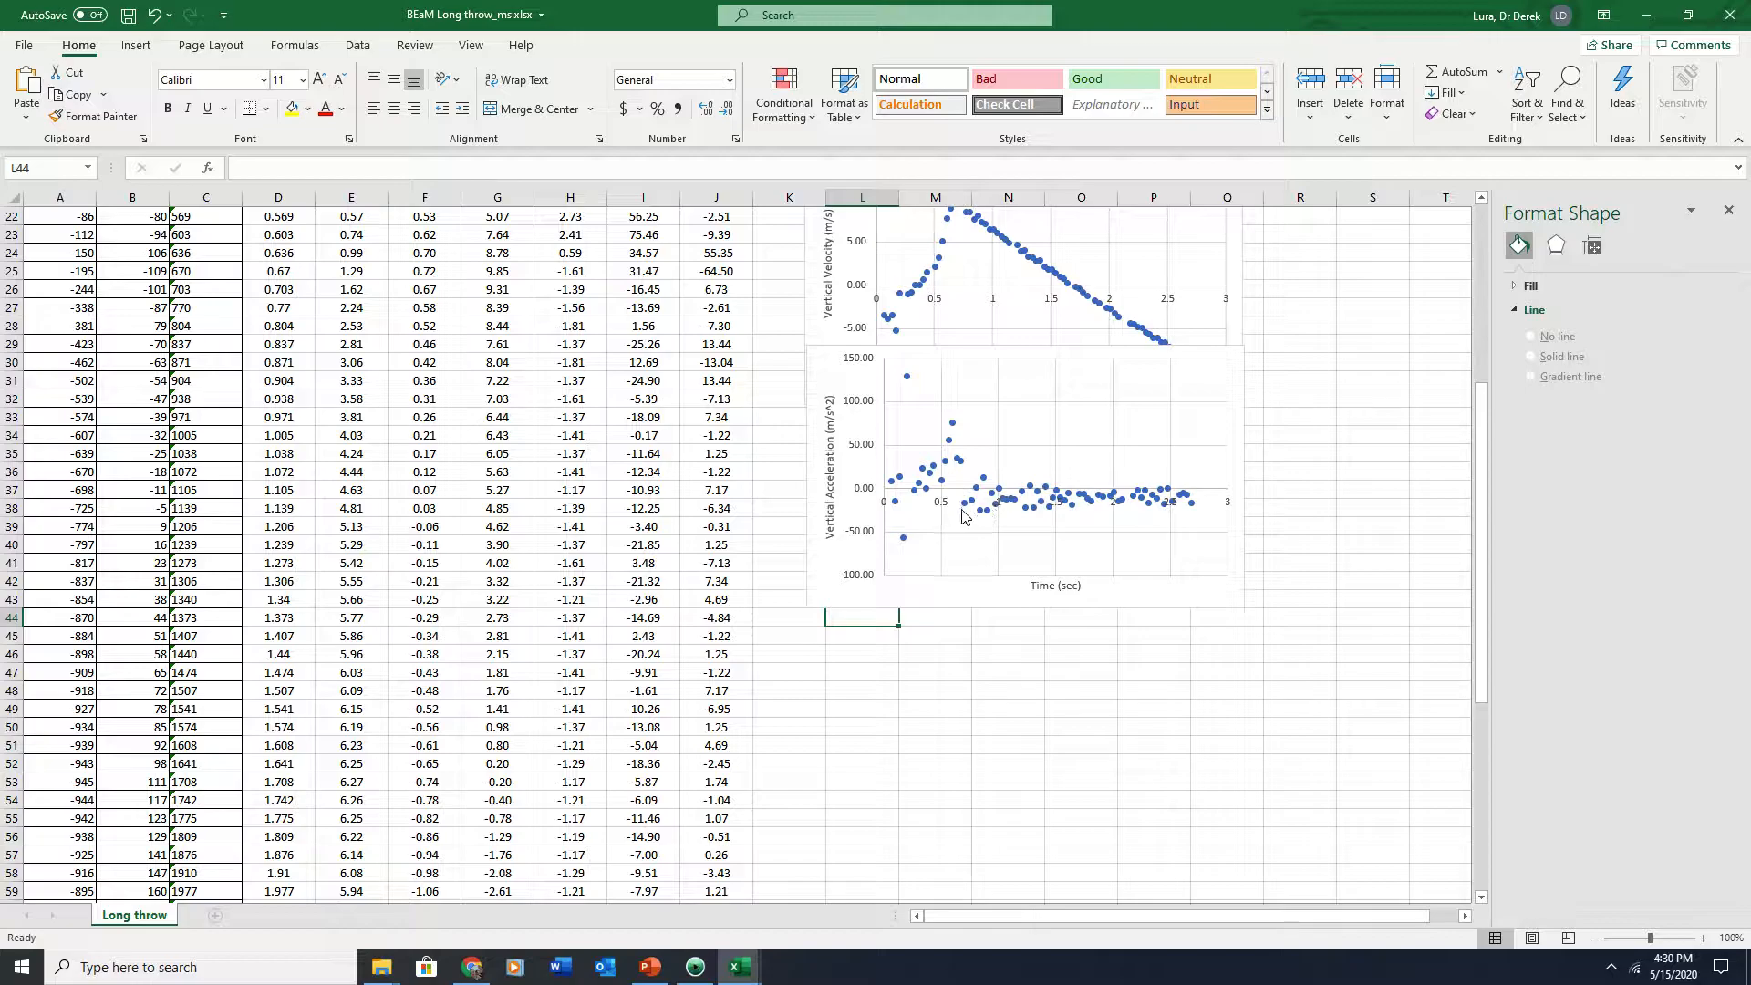
{"action": "scroll", "coordinate": [980, 440], "scroll_direction": "up", "scroll_amount": 5}
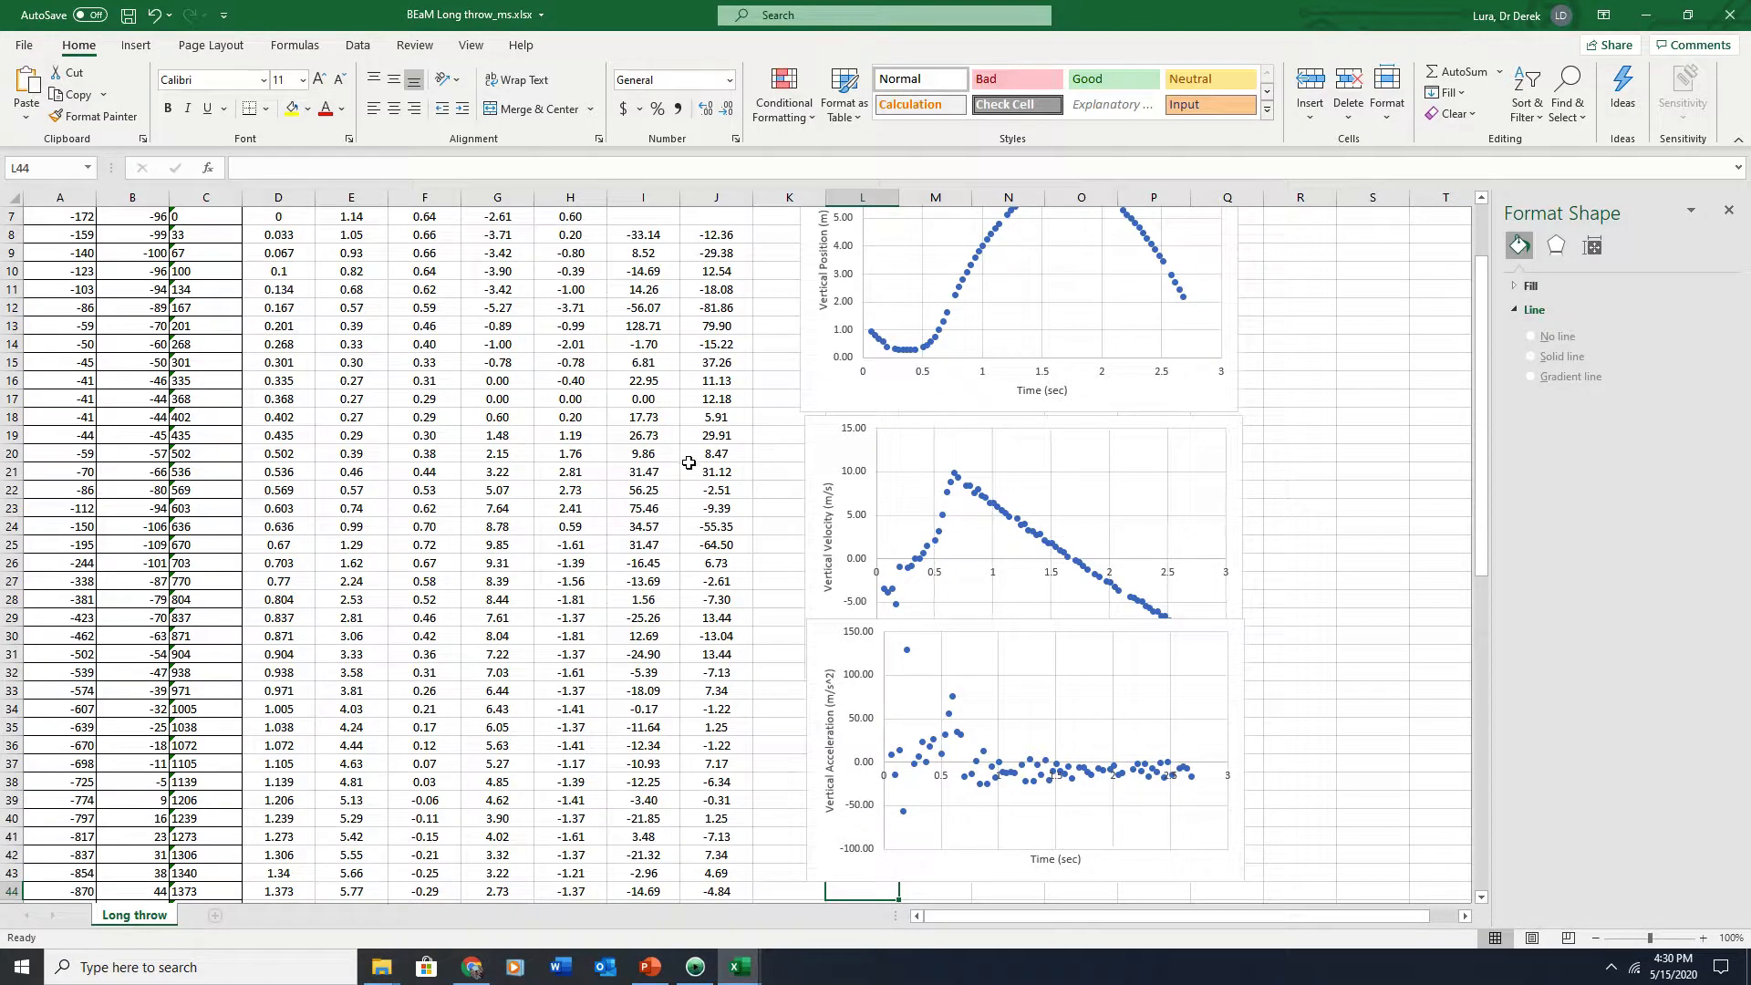
{"action": "scroll", "coordinate": [688, 462], "scroll_direction": "up", "scroll_amount": 2}
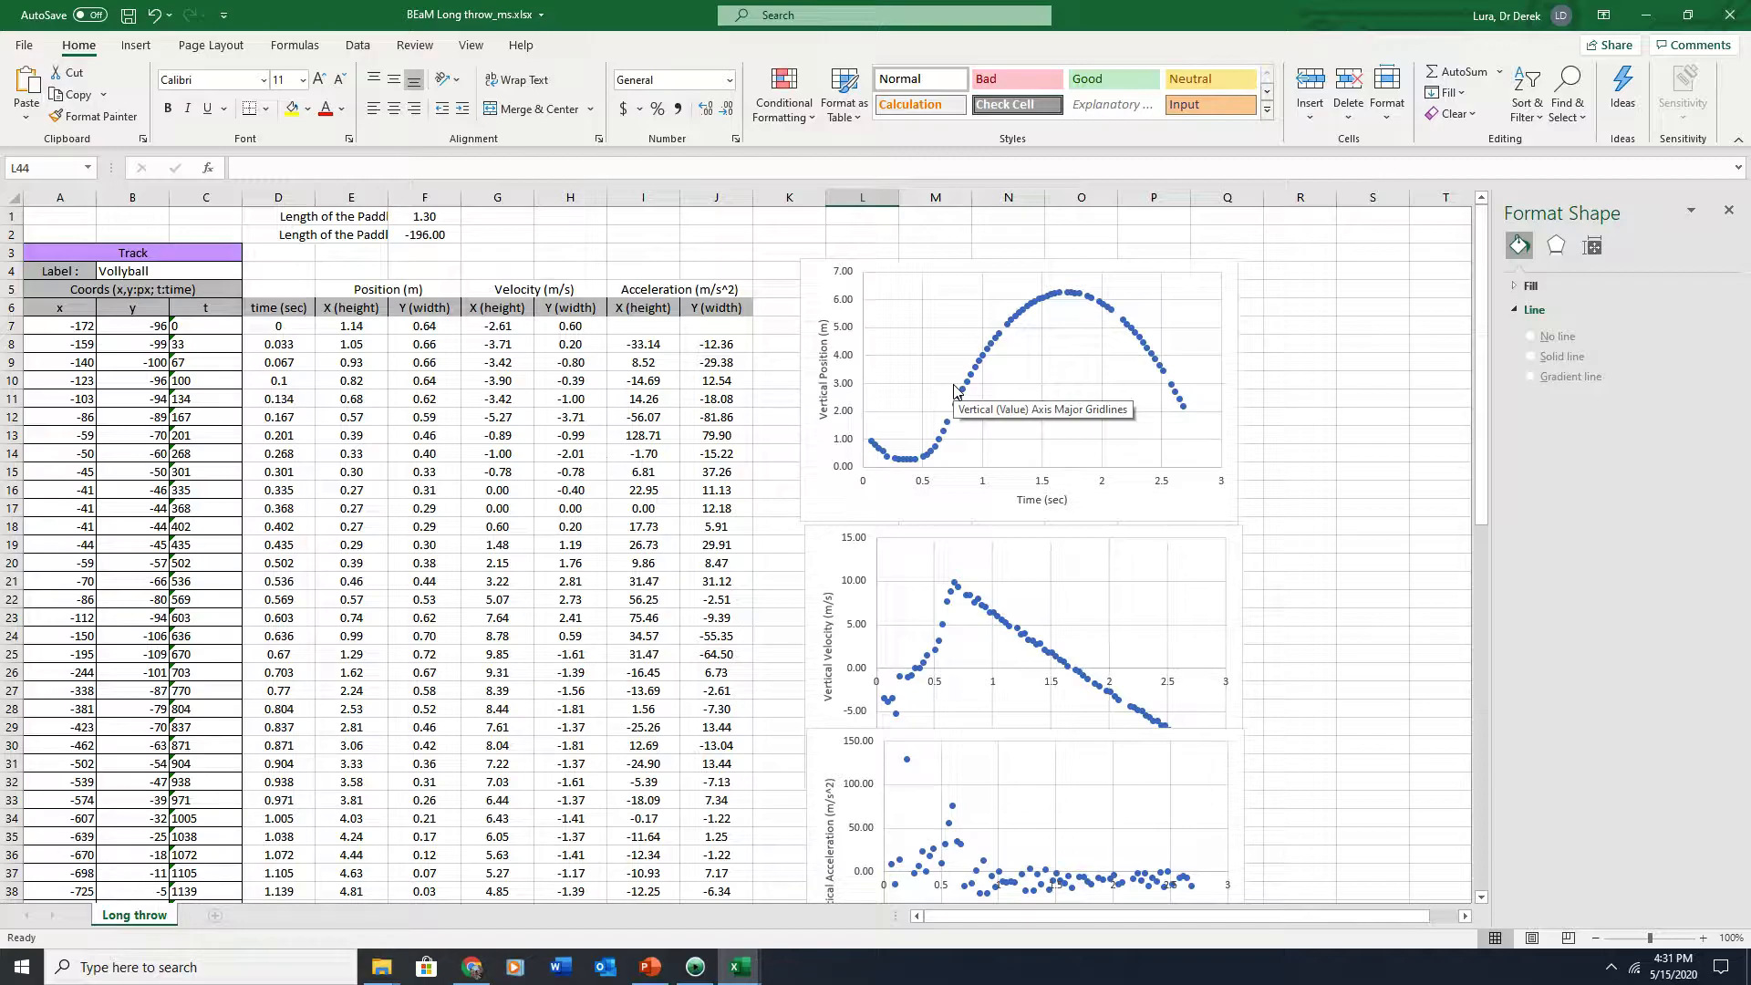
{"action": "left_click", "coordinate": [347, 292]}
{"action": "left_click", "coordinate": [335, 198]}
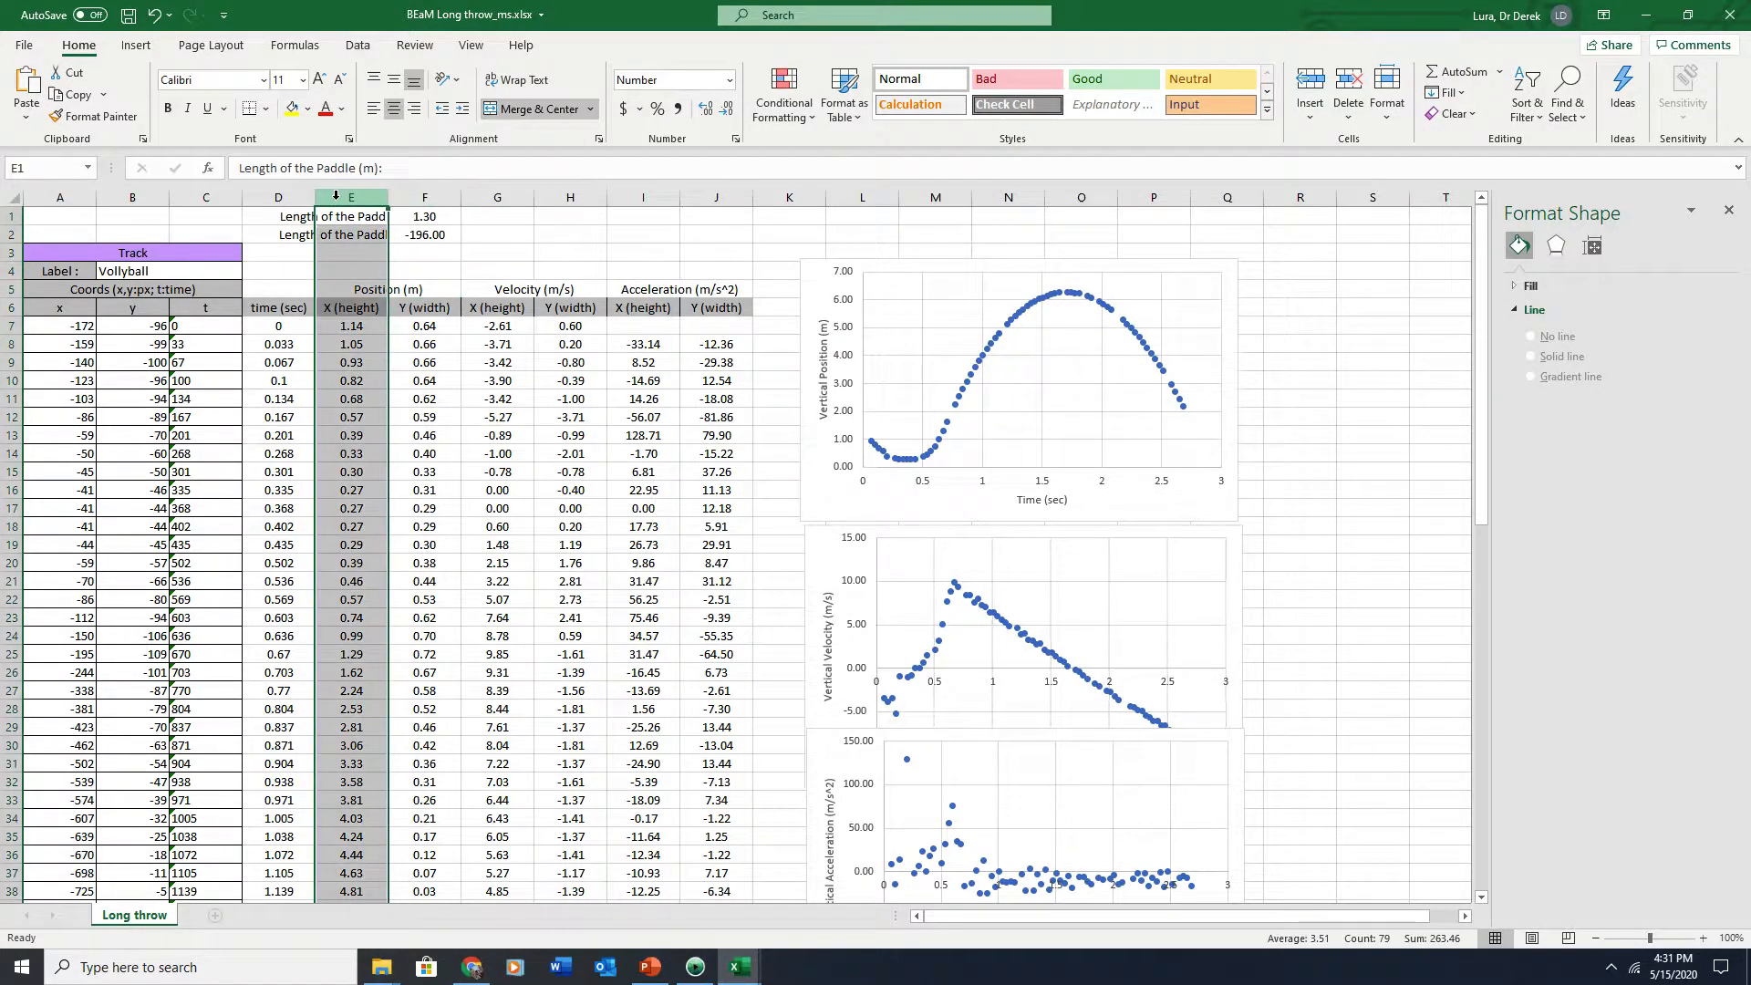
{"action": "left_click", "coordinate": [473, 199]}
{"action": "right_click", "coordinate": [473, 203]}
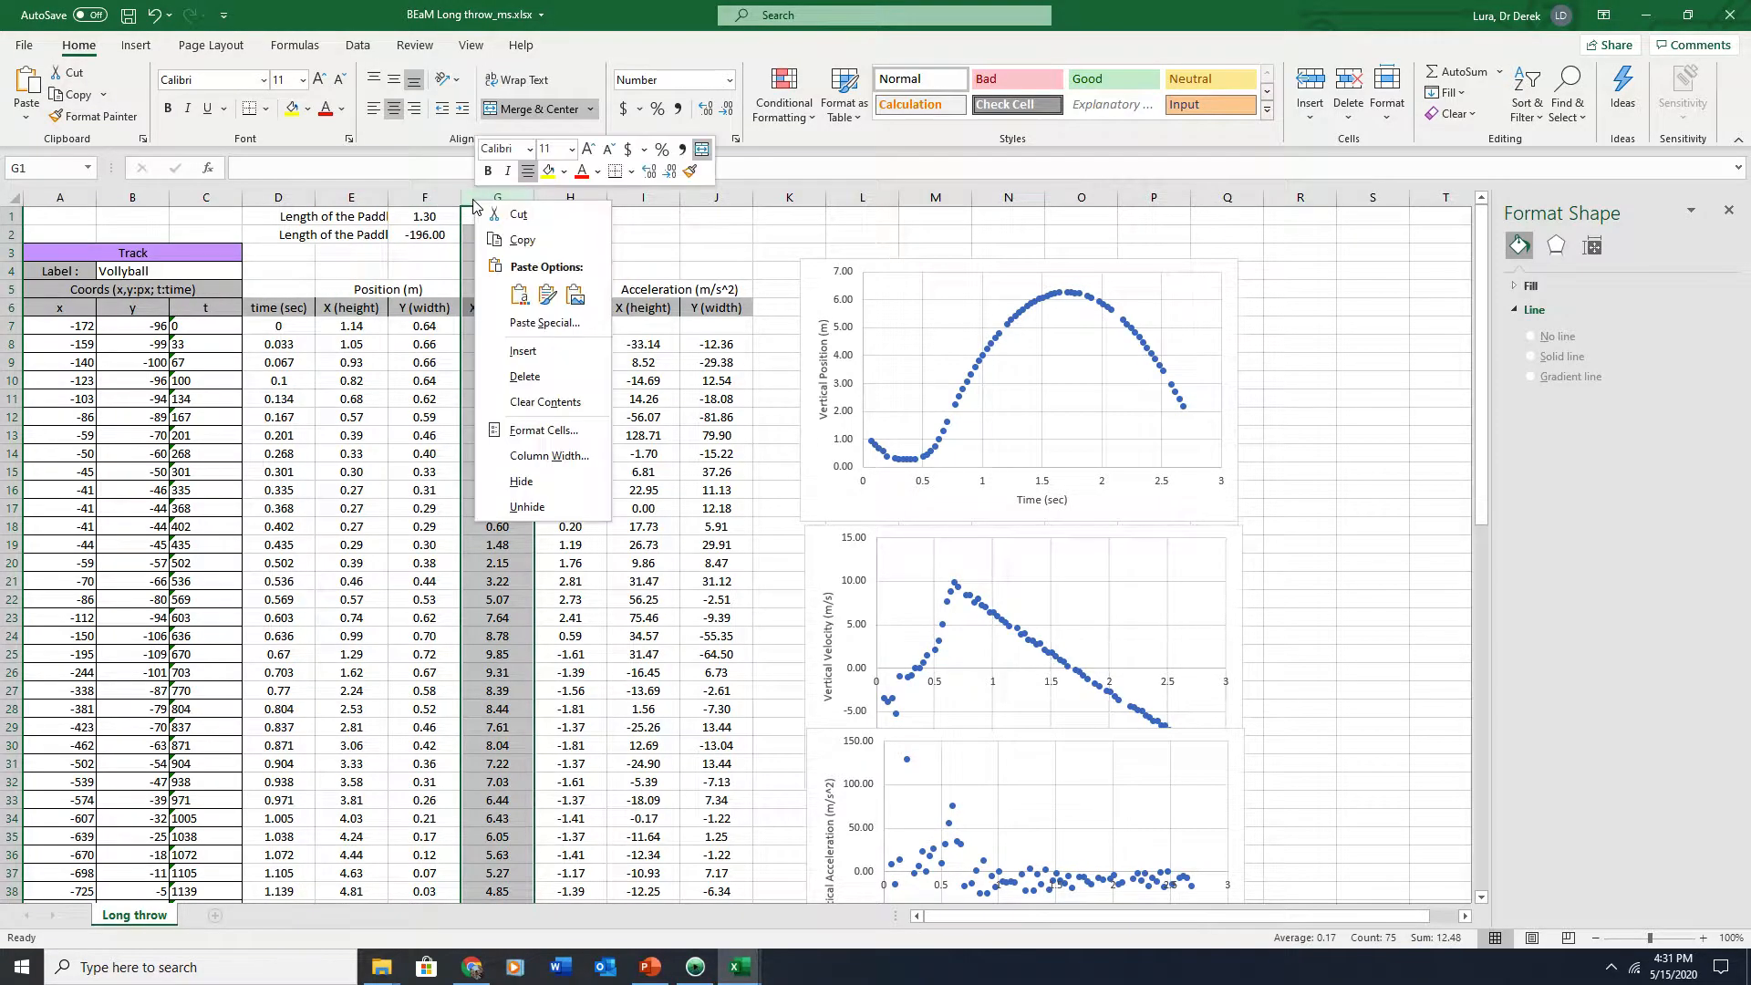
{"action": "left_click", "coordinate": [522, 351]}
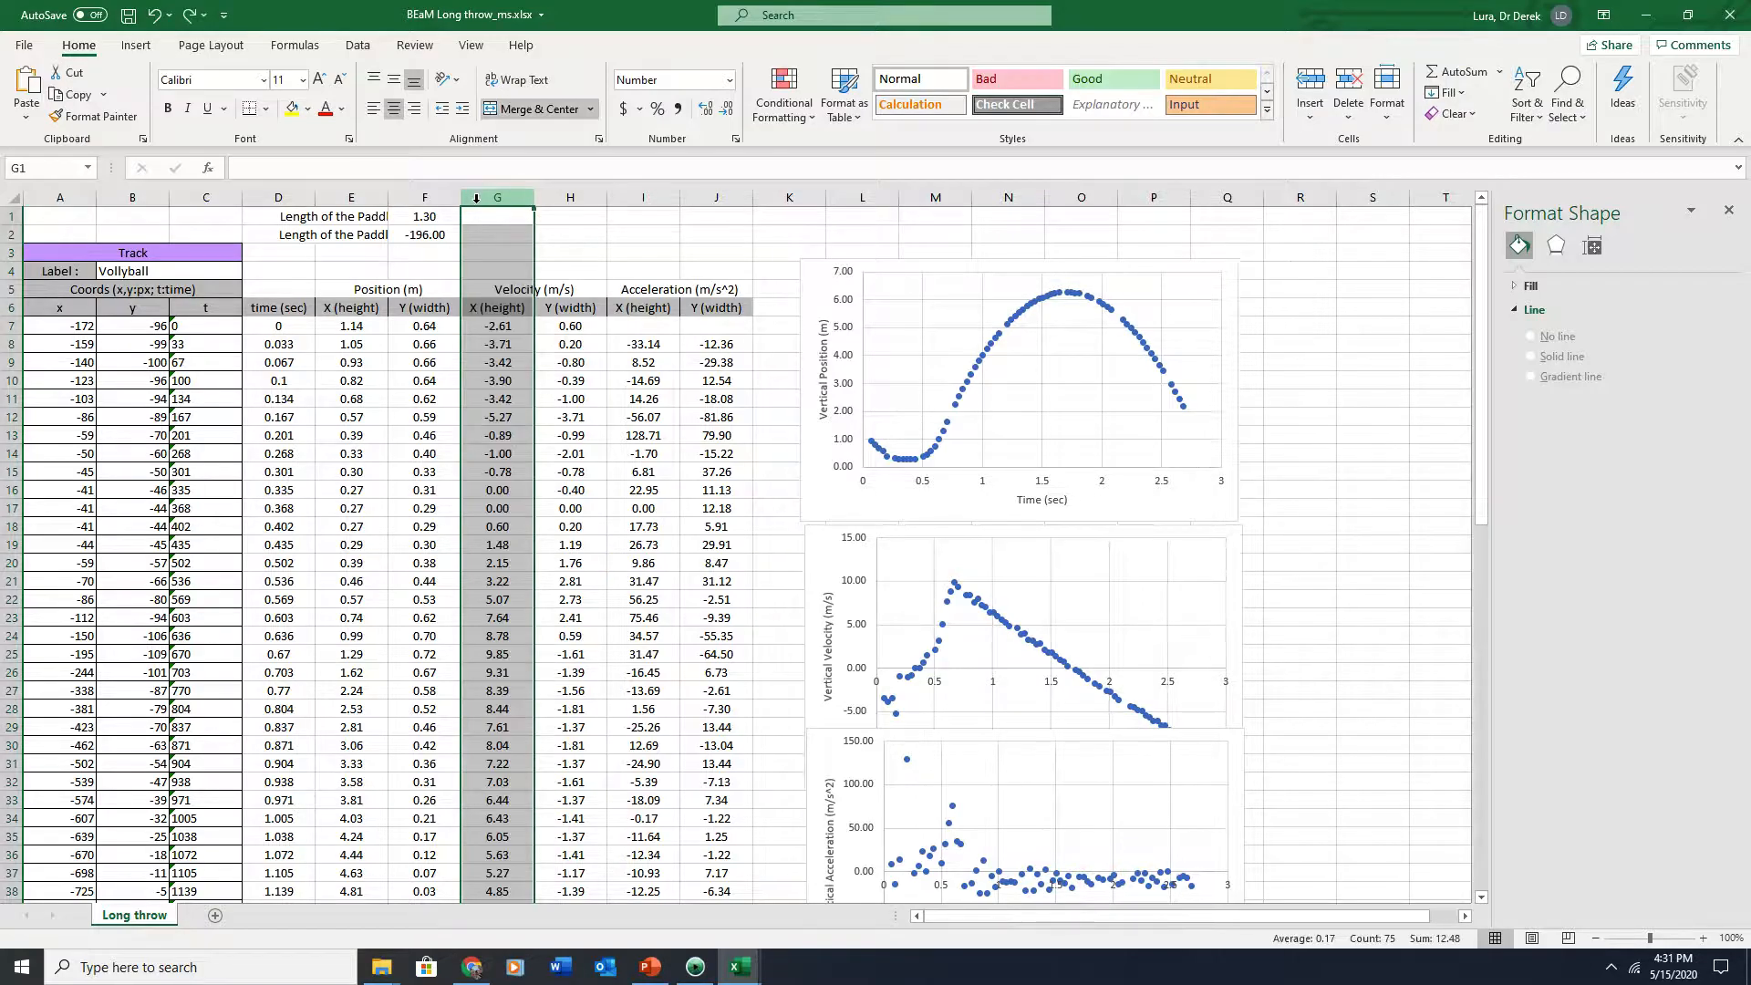
{"action": "key", "text": "ctrl+z"}
Move all three charts further right to free the columns beside the acceleration data
{"action": "left_click", "coordinate": [809, 278]}
{"action": "left_click_drag", "start_coordinate": [809, 278], "coordinate": [1027, 261]}
{"action": "left_click_drag", "start_coordinate": [811, 525], "coordinate": [1034, 523]}
{"action": "left_click_drag", "start_coordinate": [812, 731], "coordinate": [1040, 739]}
{"action": "left_click", "coordinate": [801, 286]}
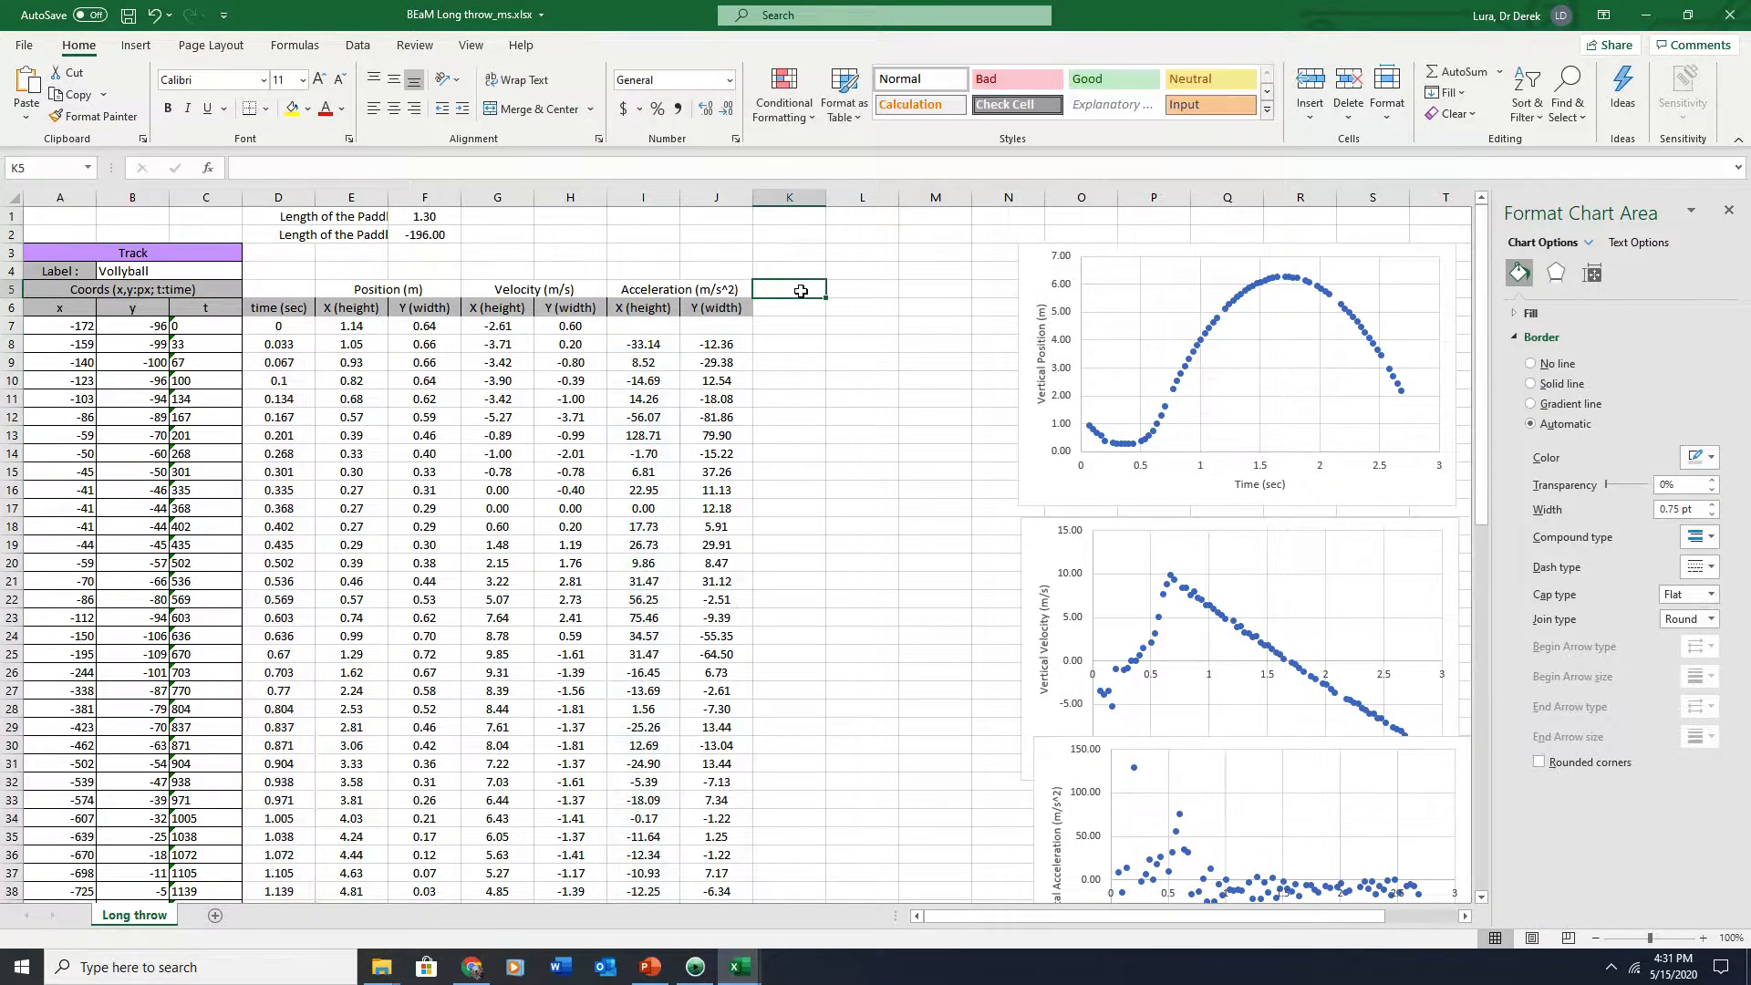
Merge two cells in row 5 next to the acceleration headers and title them Filtered Position
{"action": "left_click_drag", "start_coordinate": [832, 285], "coordinate": [864, 290]}
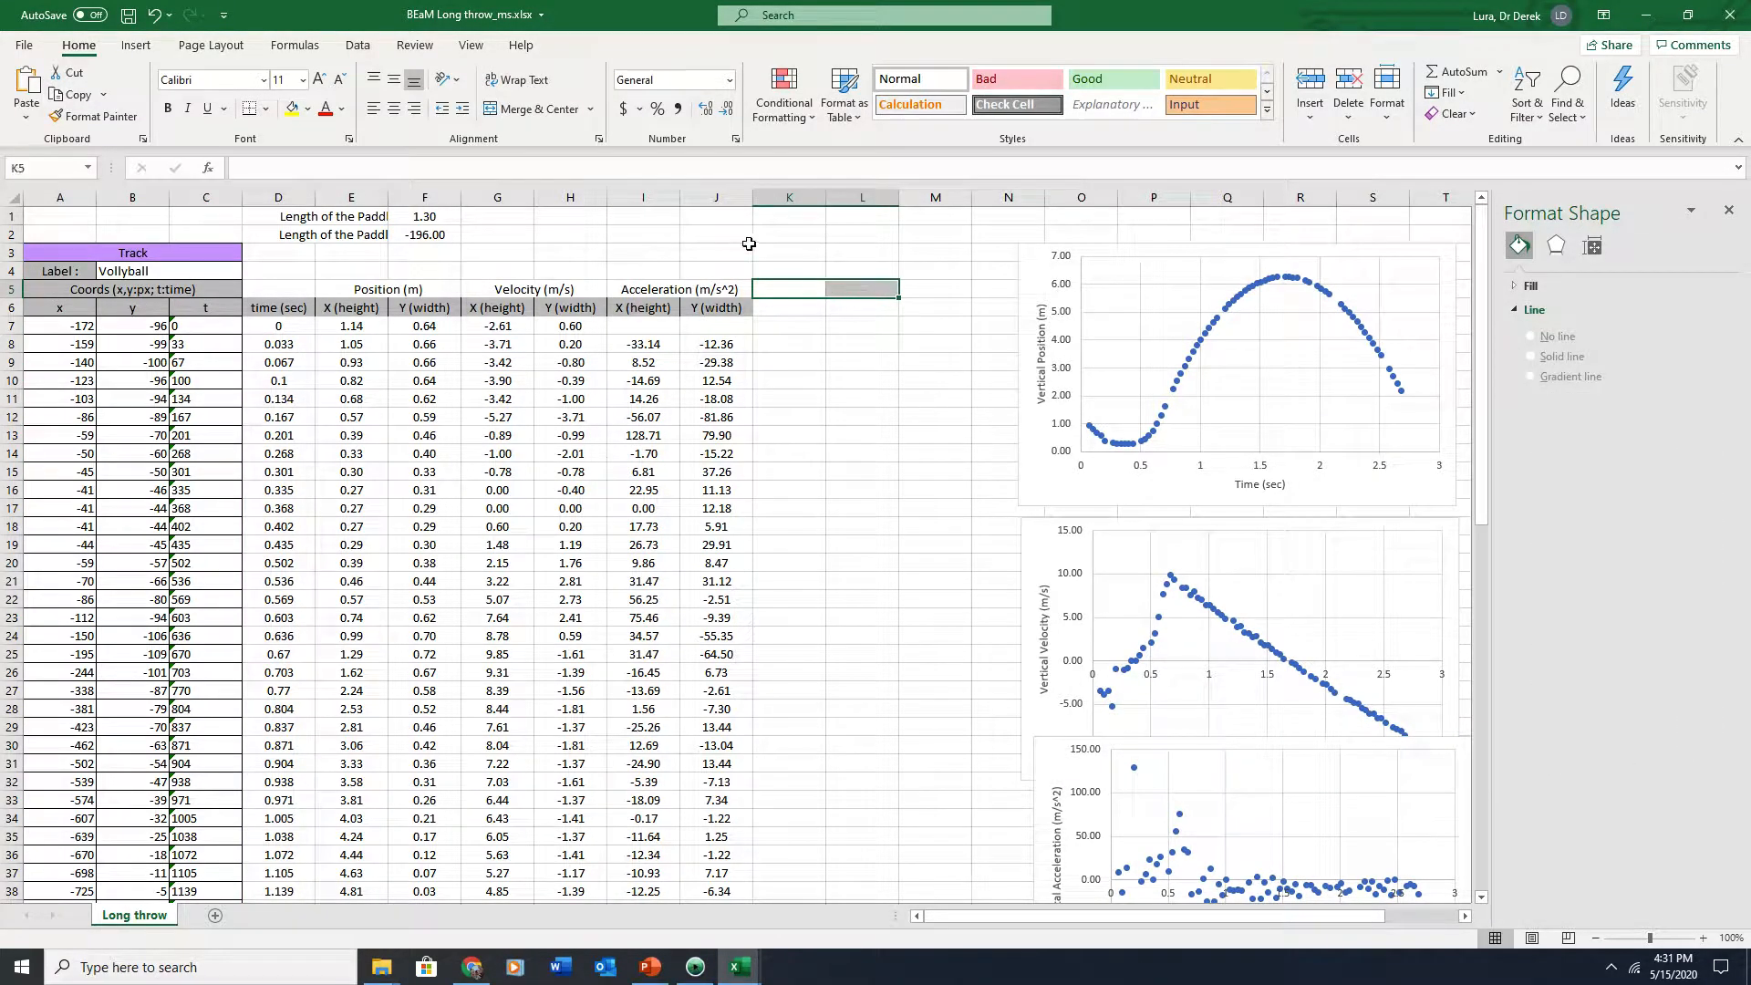
{"action": "left_click", "coordinate": [515, 112]}
{"action": "type", "text": "Fily"}
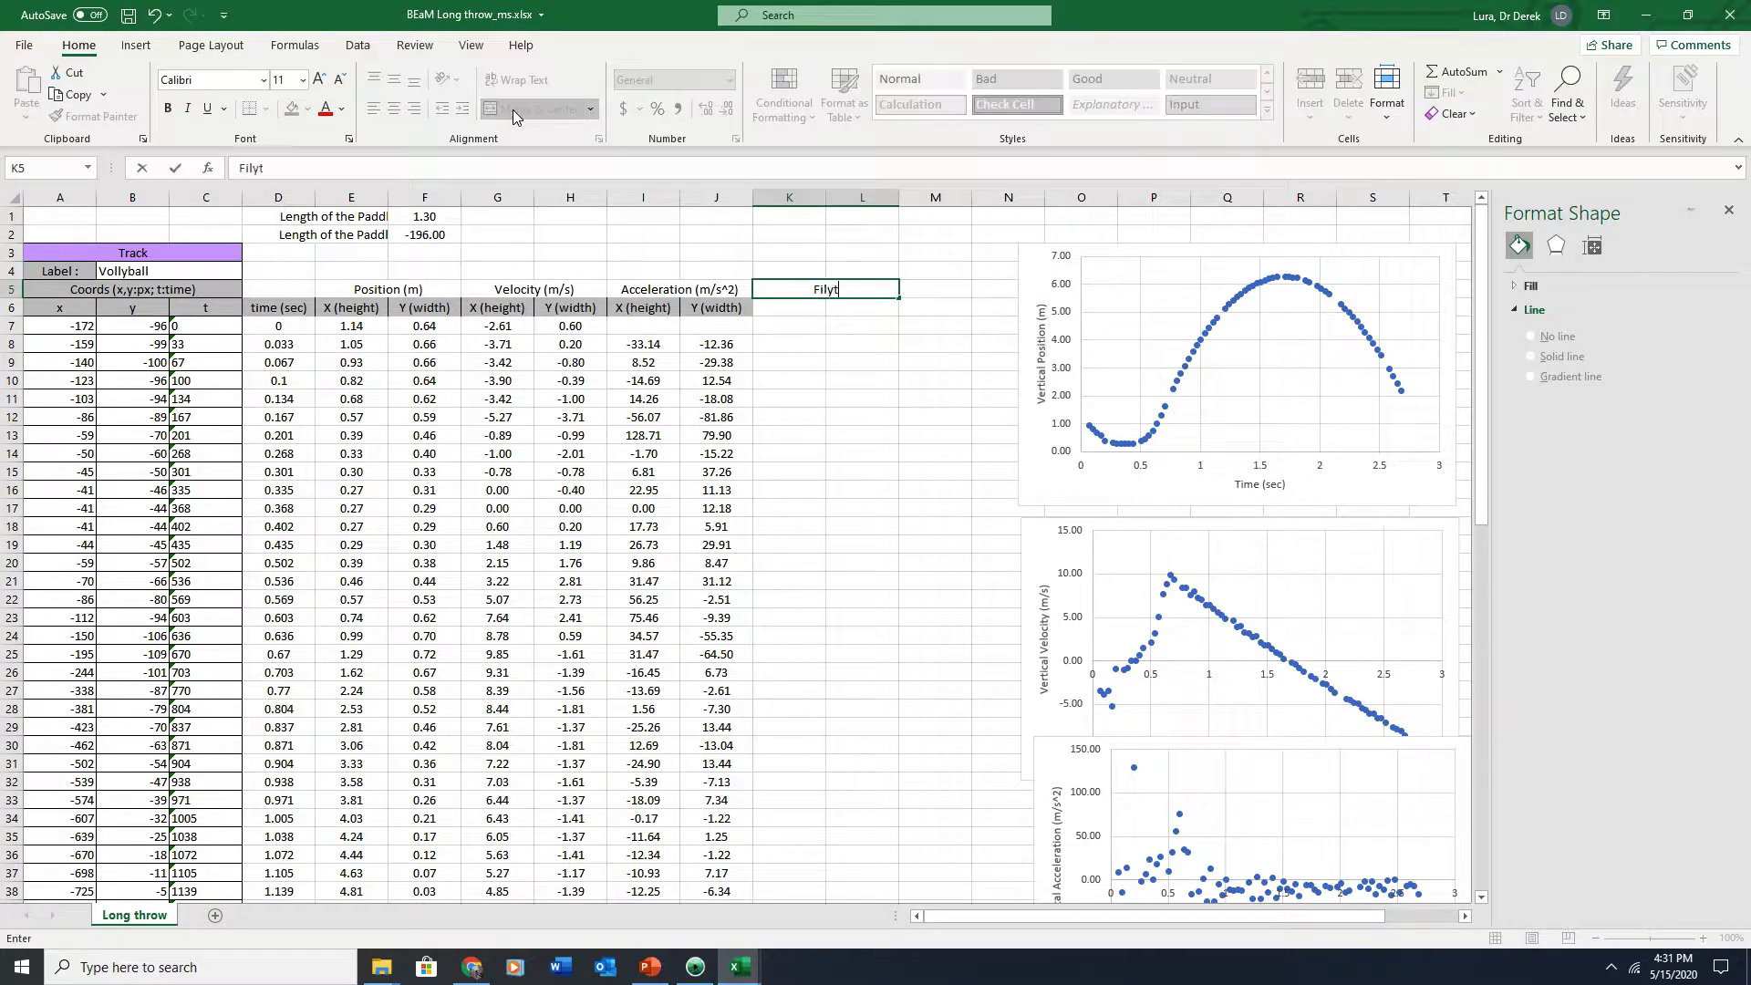
{"action": "key", "text": "BackSpace"}
{"action": "type", "text": "tered Position"}
{"action": "key", "text": "Return"}
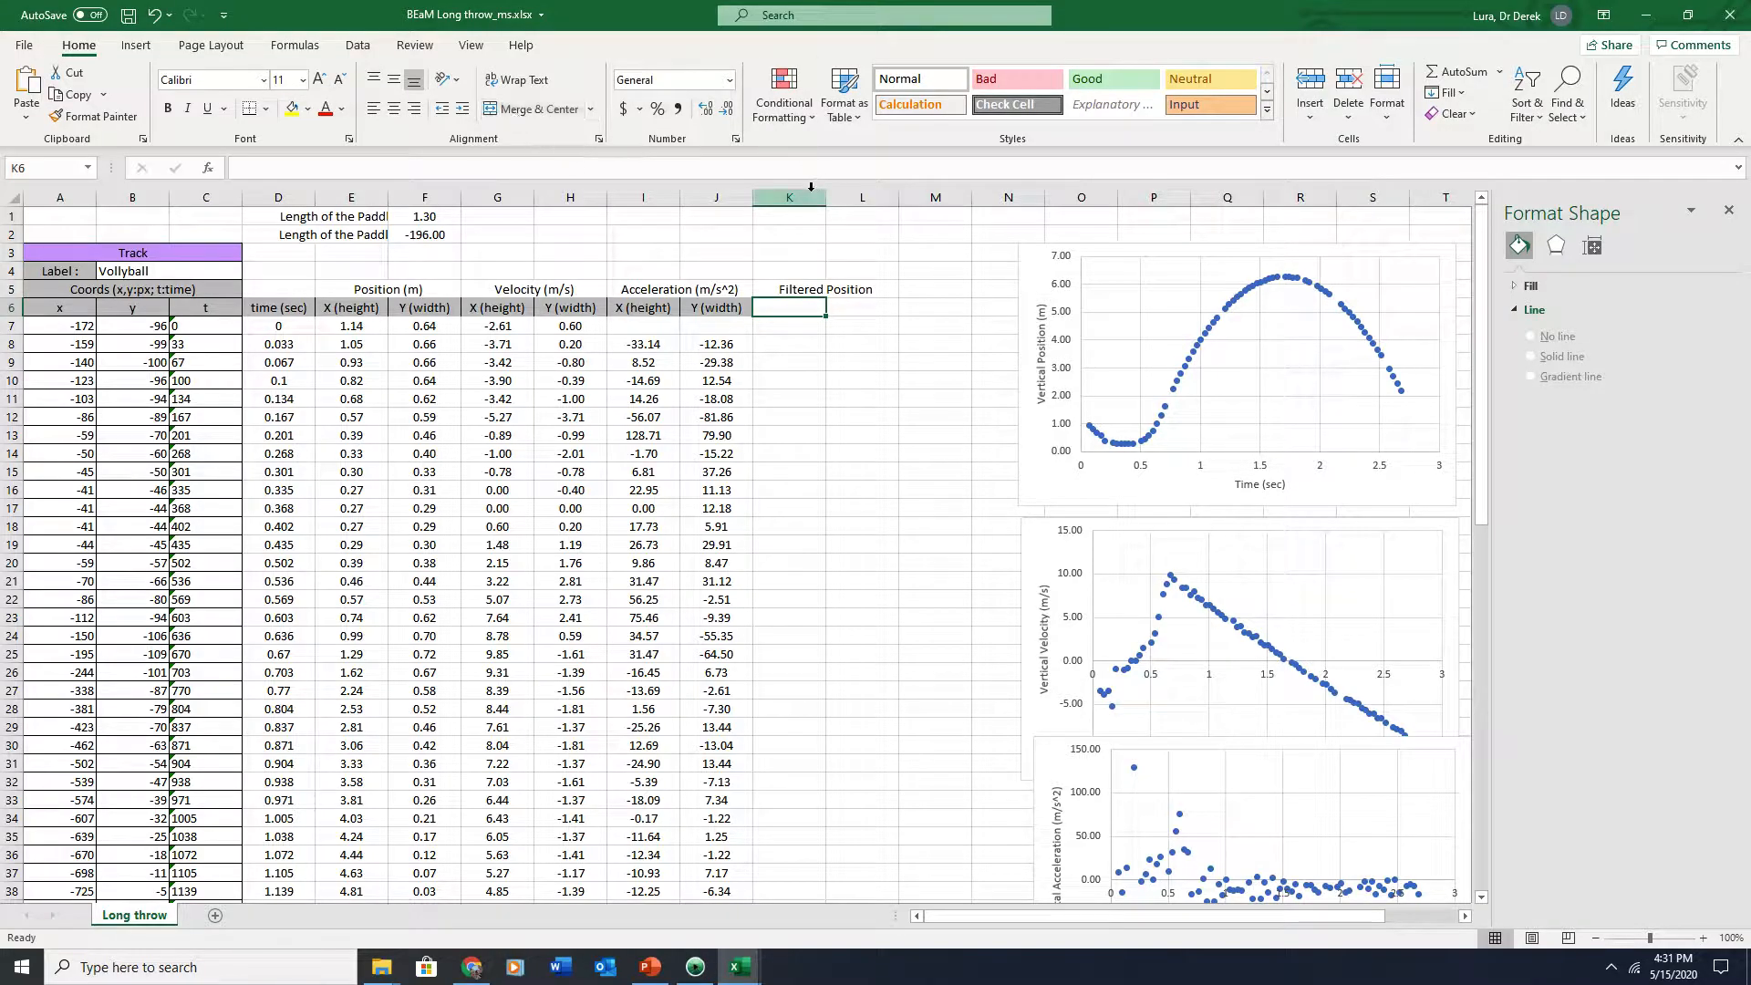
Insert a new column K before the Filtered Position heading
{"action": "left_click", "coordinate": [786, 197]}
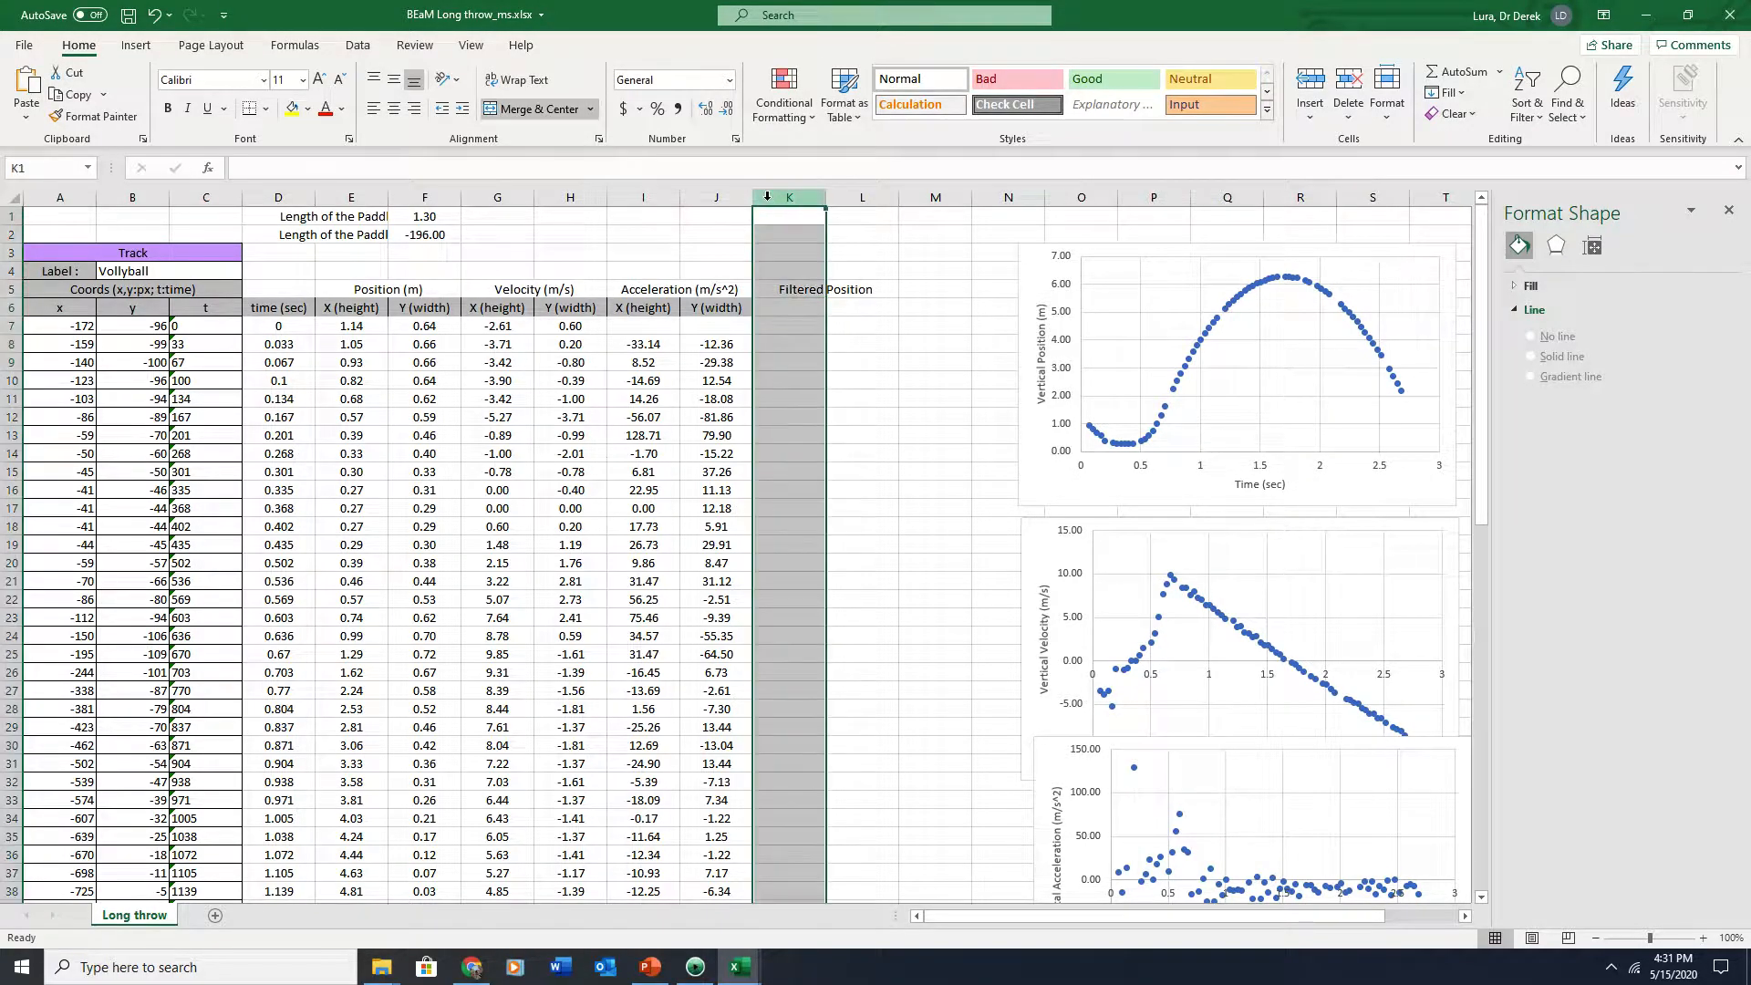
{"action": "right_click", "coordinate": [775, 202]}
{"action": "left_click", "coordinate": [807, 358]}
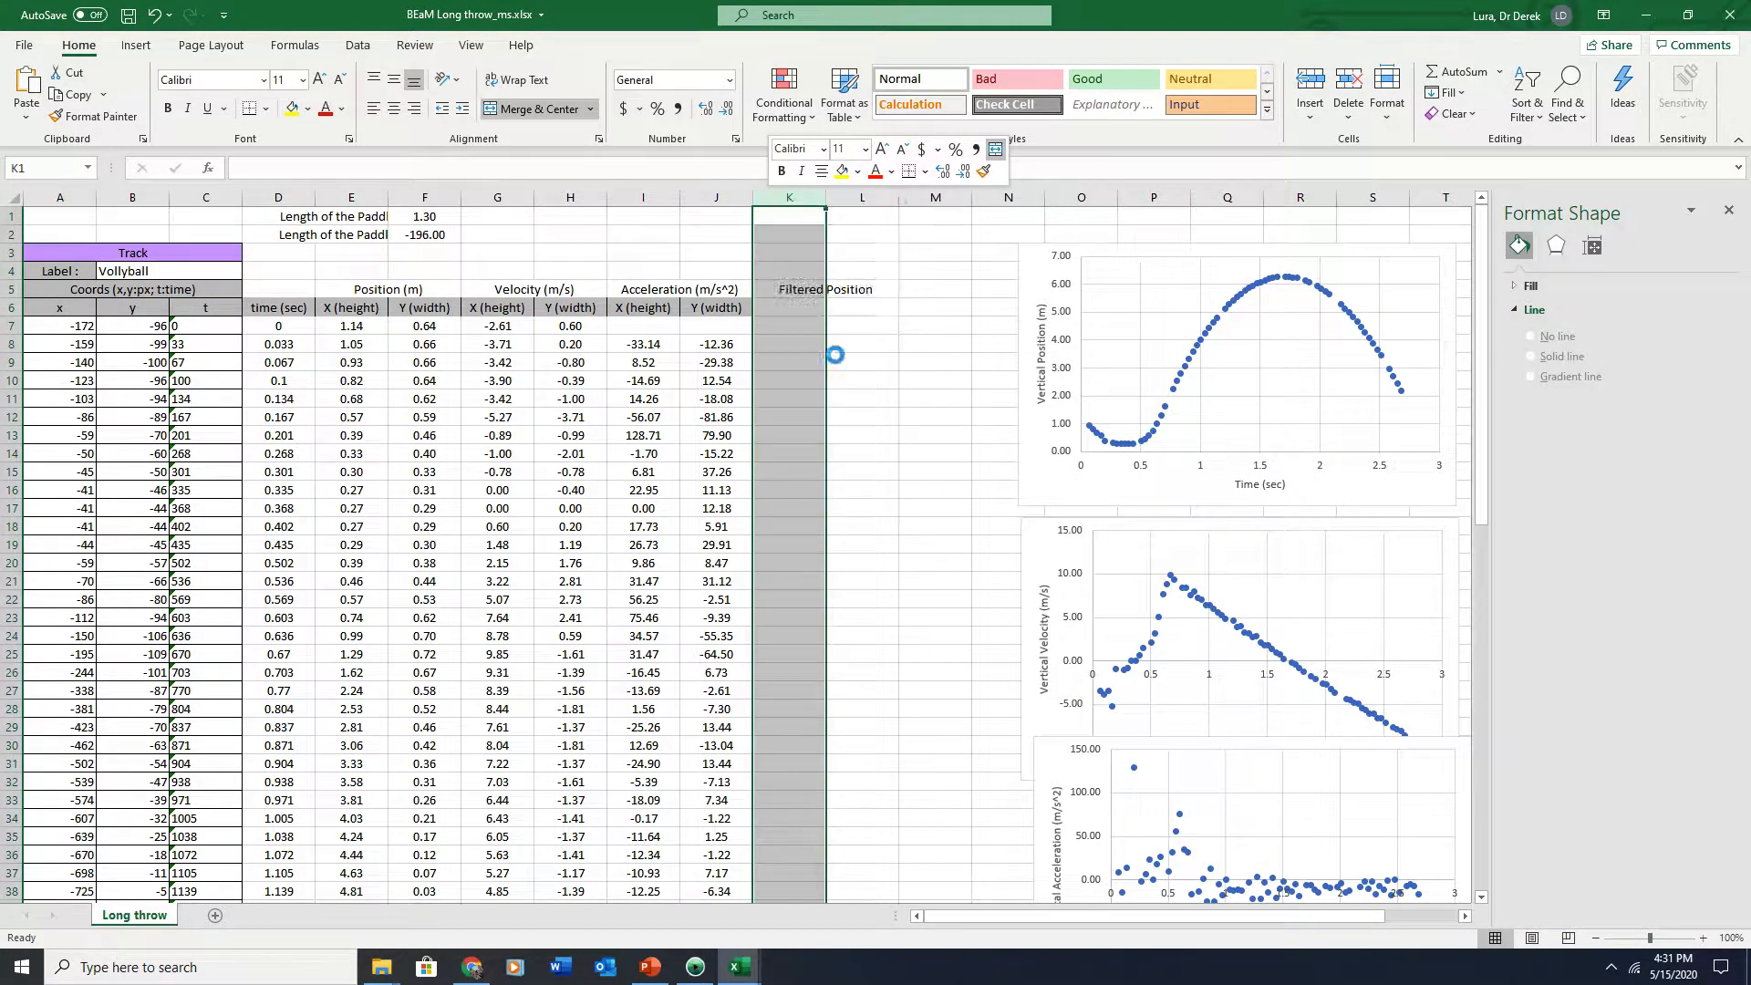
Label cell K6 as Ftime(sec)
{"action": "left_click", "coordinate": [794, 303]}
{"action": "type", "text": "Ftime(sec"}
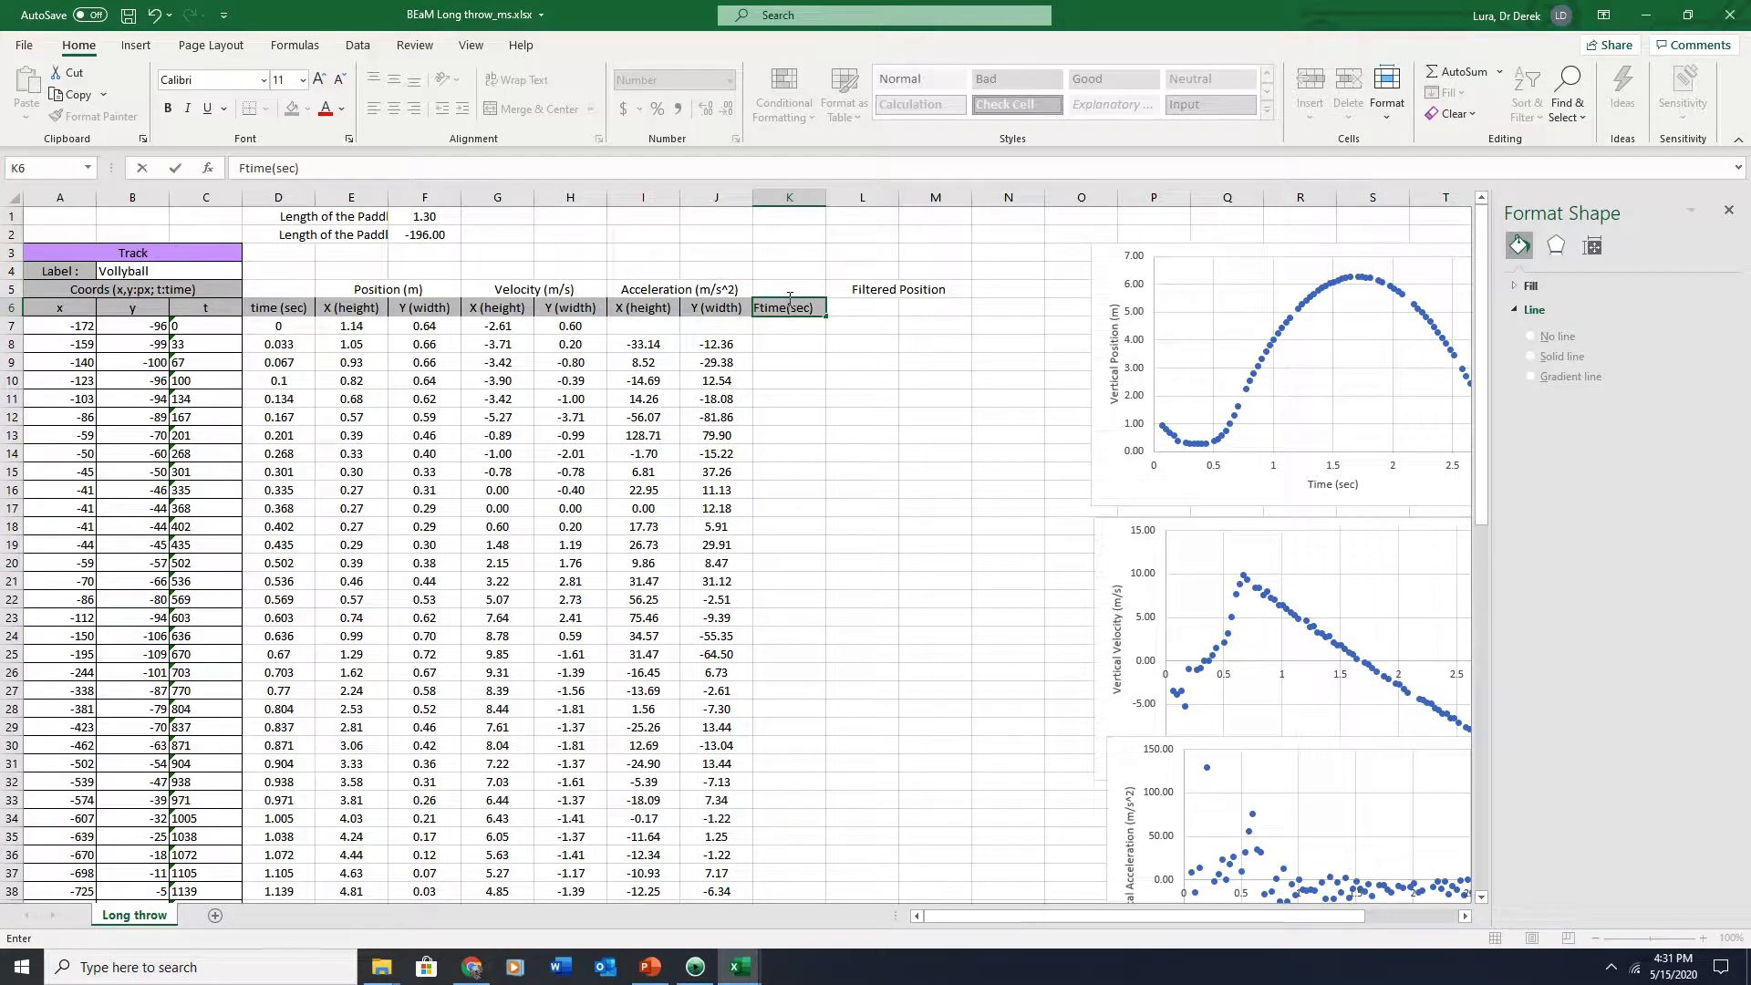
{"action": "key", "text": "Return"}
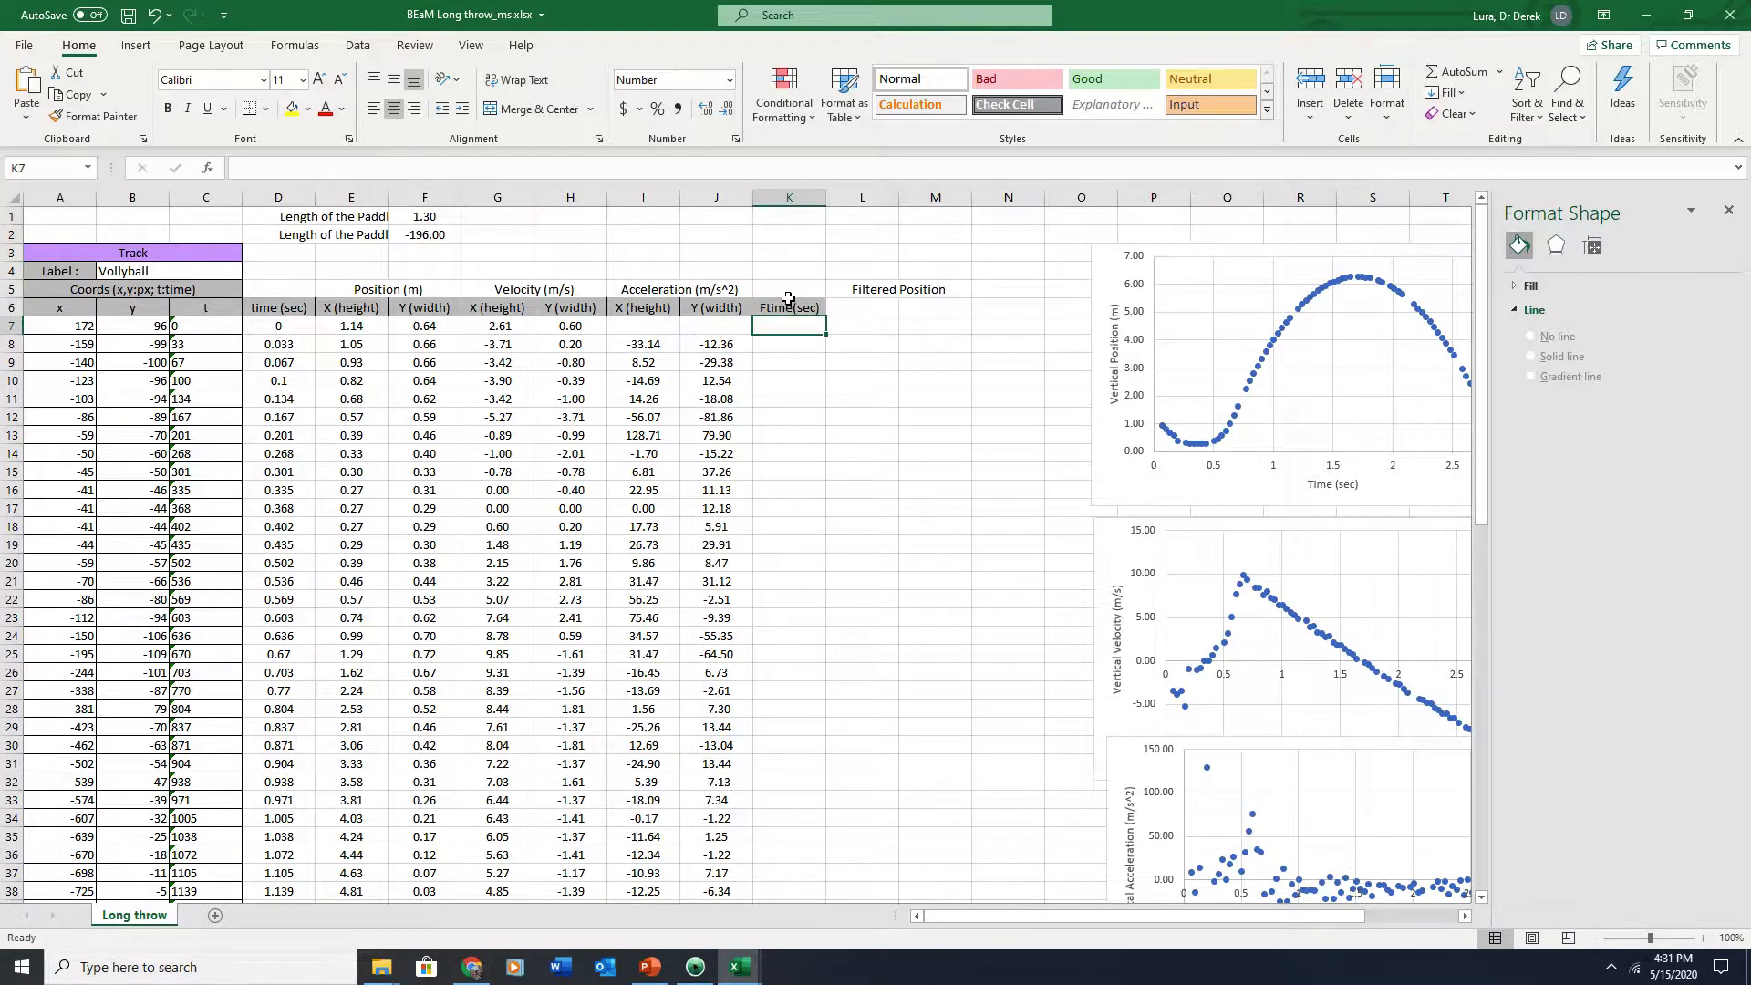
Copy the X (height) and Y (width) position headers into the two cells beside Ftime(sec)
{"action": "left_click_drag", "start_coordinate": [328, 307], "coordinate": [413, 310]}
{"action": "key", "text": "ctrl+c"}
{"action": "left_click", "coordinate": [858, 307]}
{"action": "key", "text": "ctrl+v"}
{"action": "left_click", "coordinate": [757, 360]}
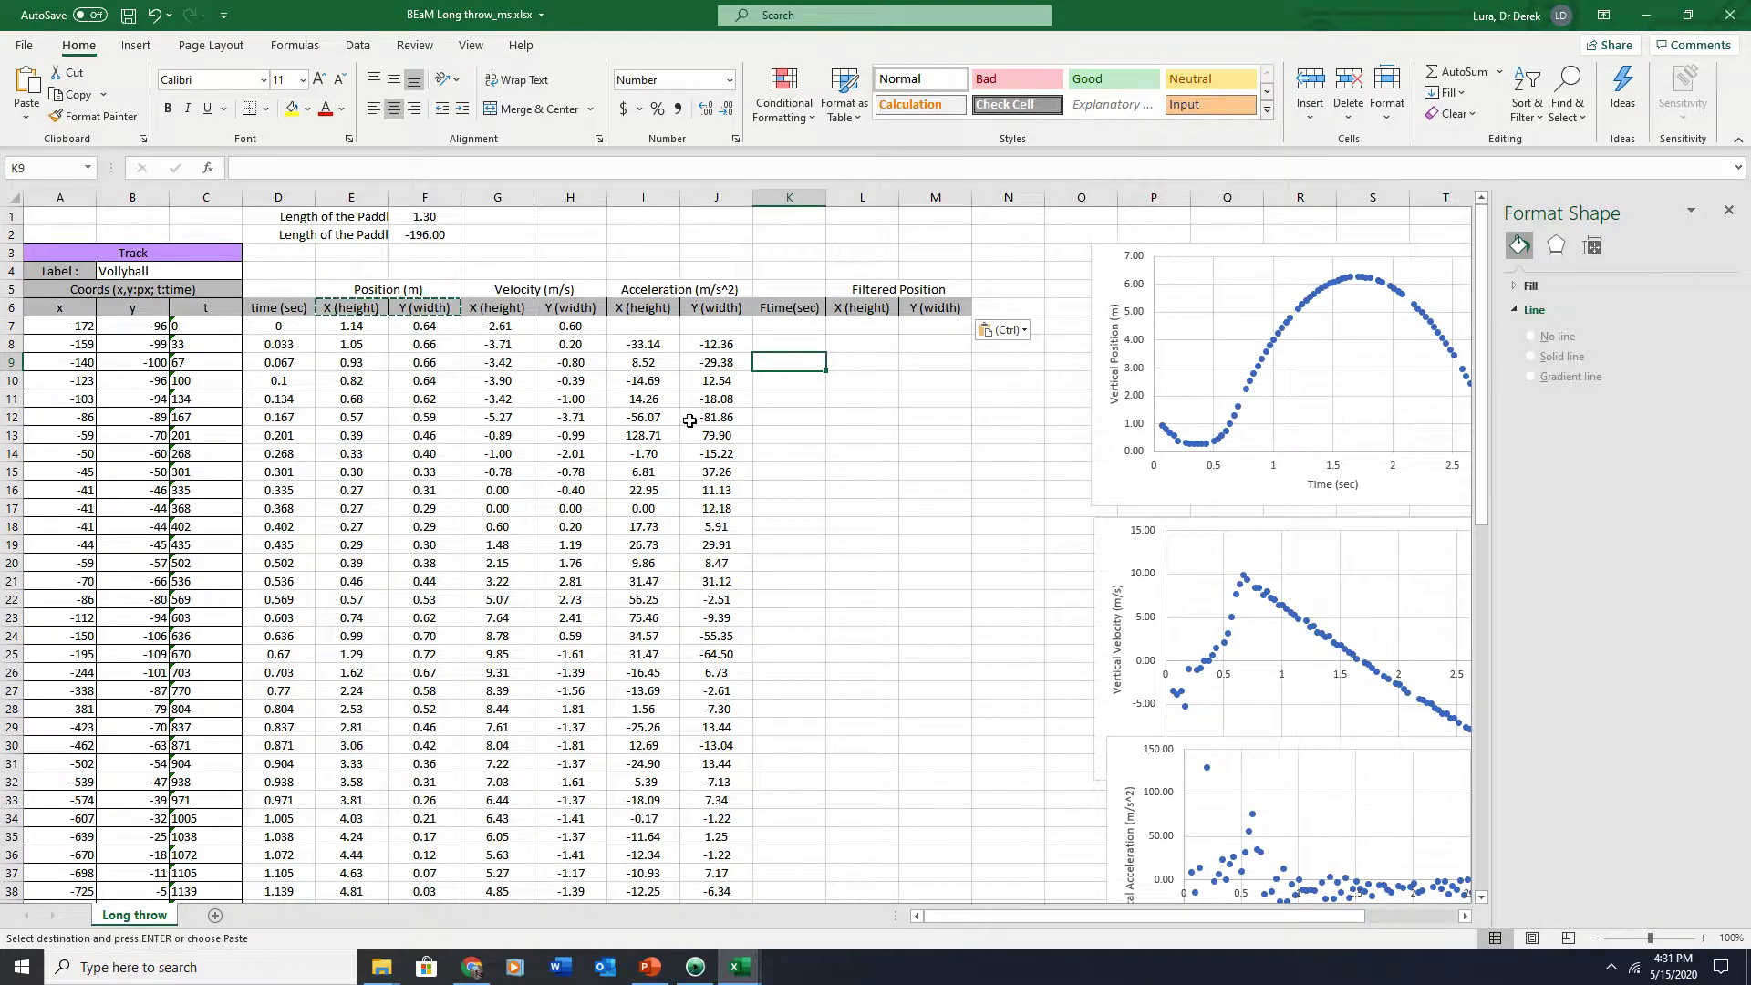
Enter =AVERAGE(D7:D9) in K8 to average three consecutive time values
{"action": "left_click", "coordinate": [879, 340]}
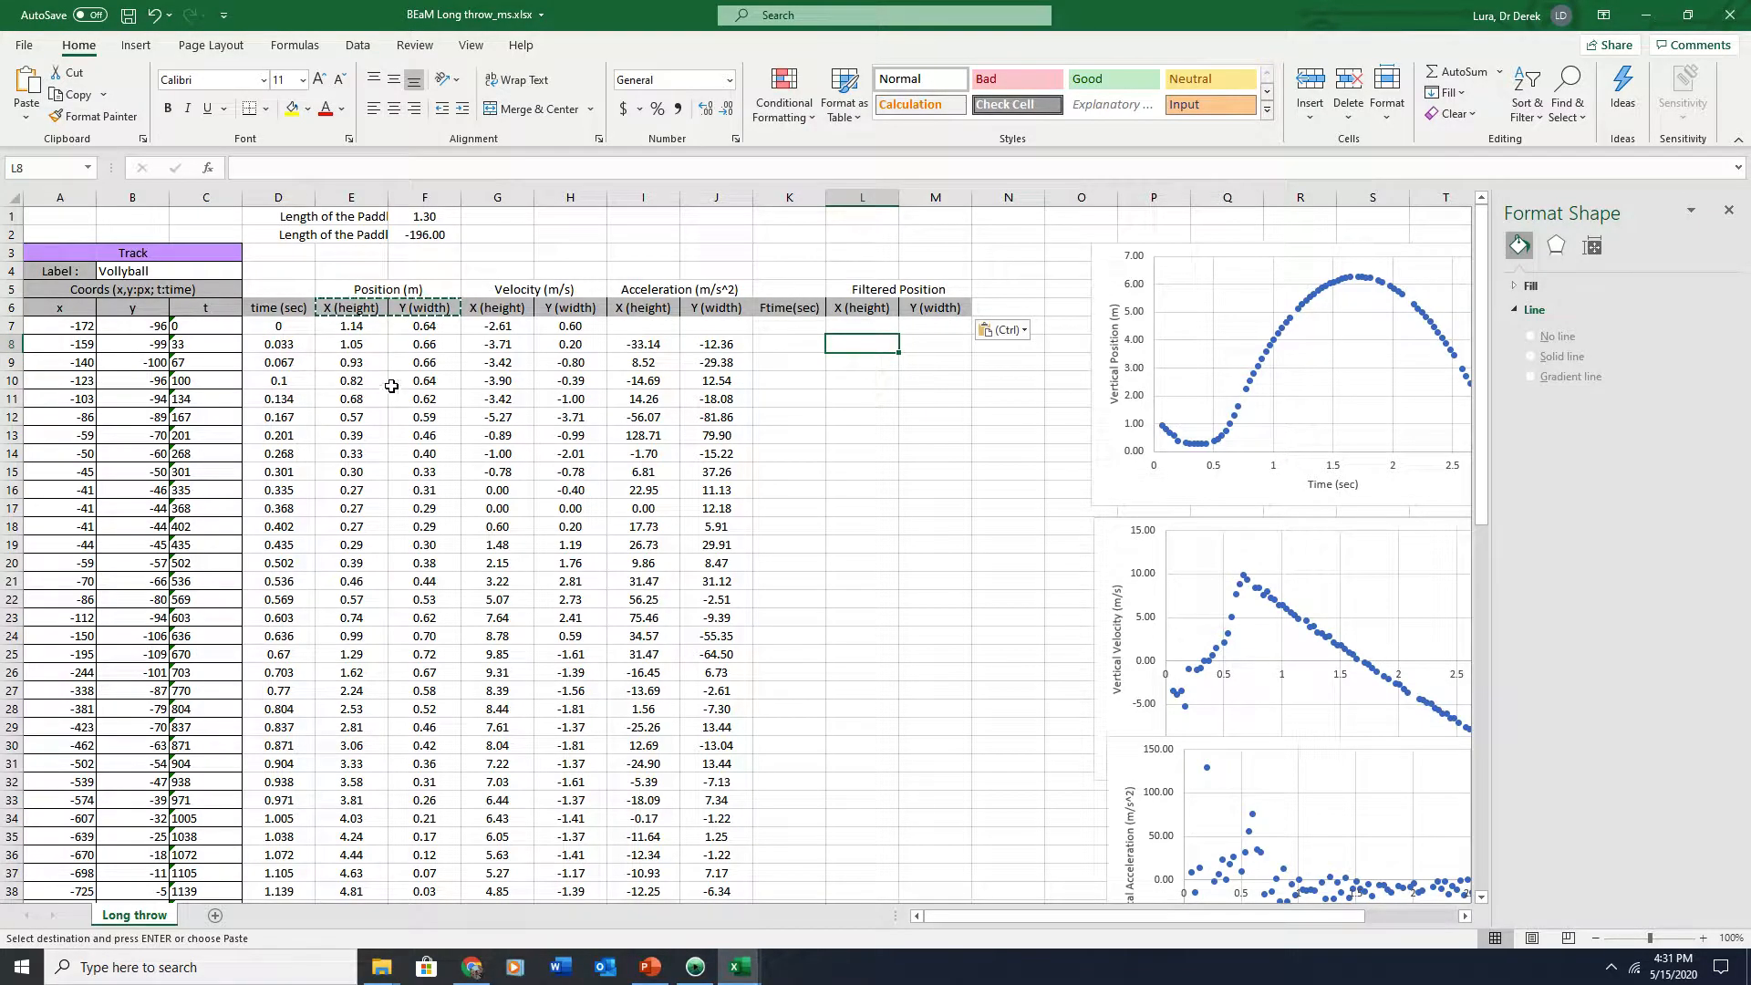
{"action": "left_click", "coordinate": [789, 343]}
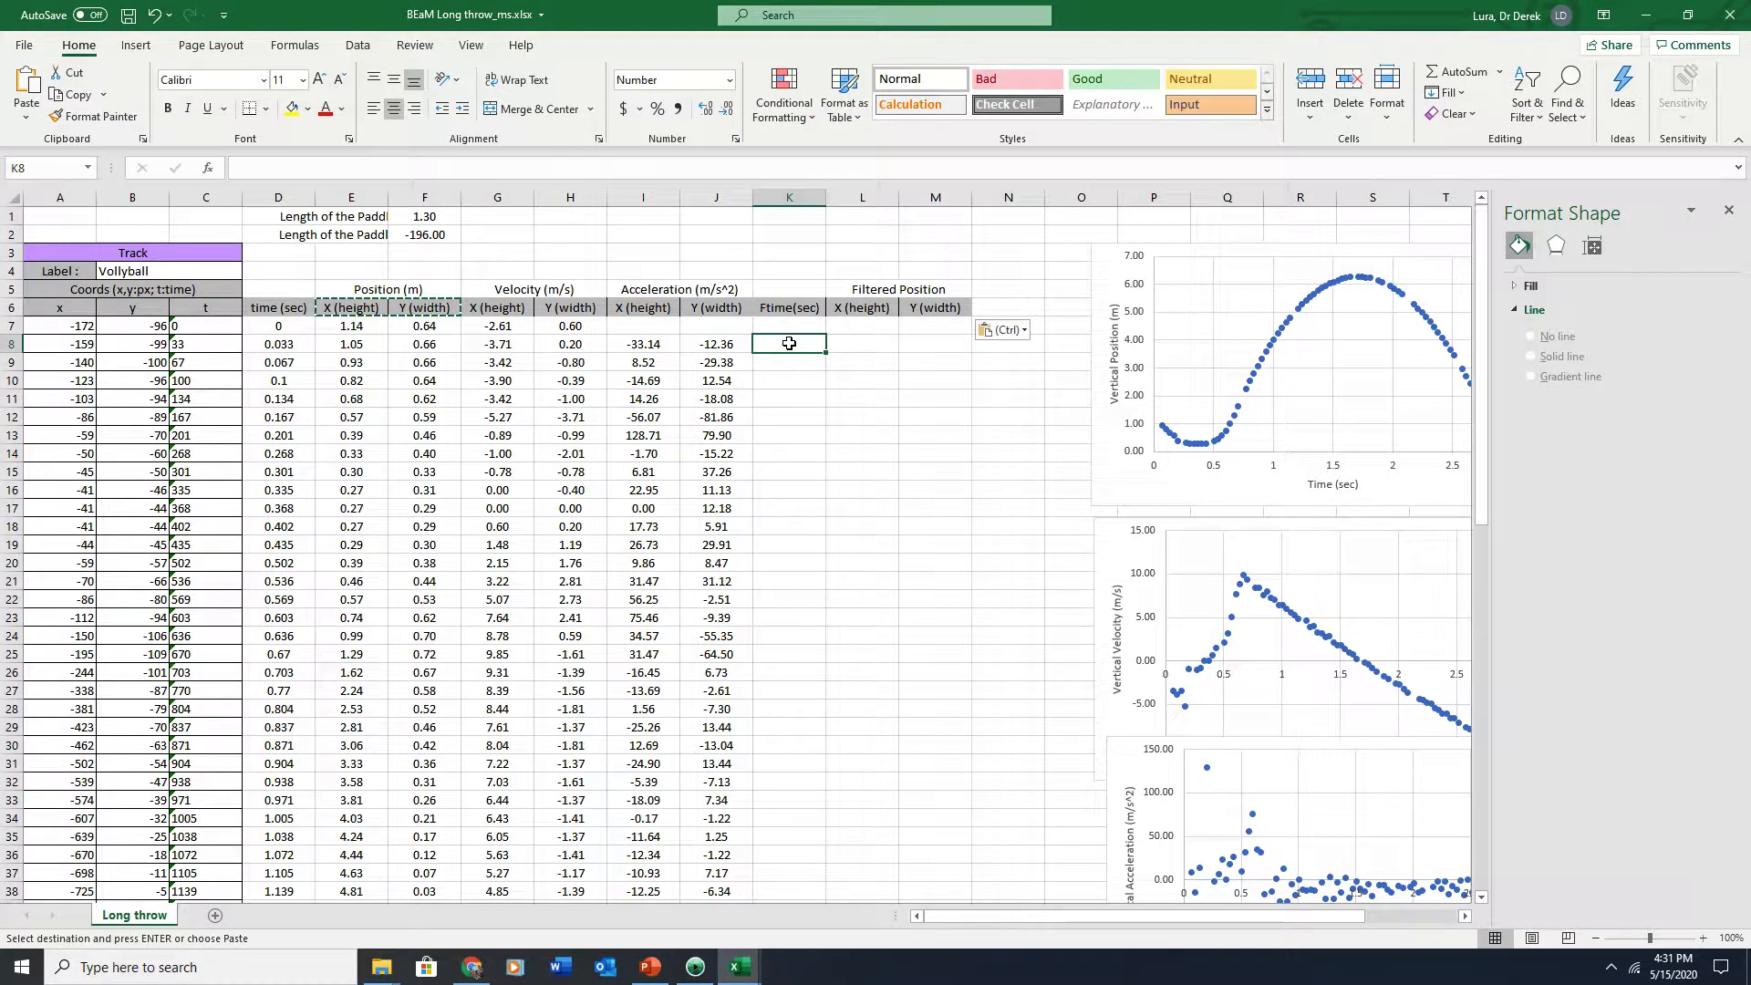
{"action": "type", "text": "="}
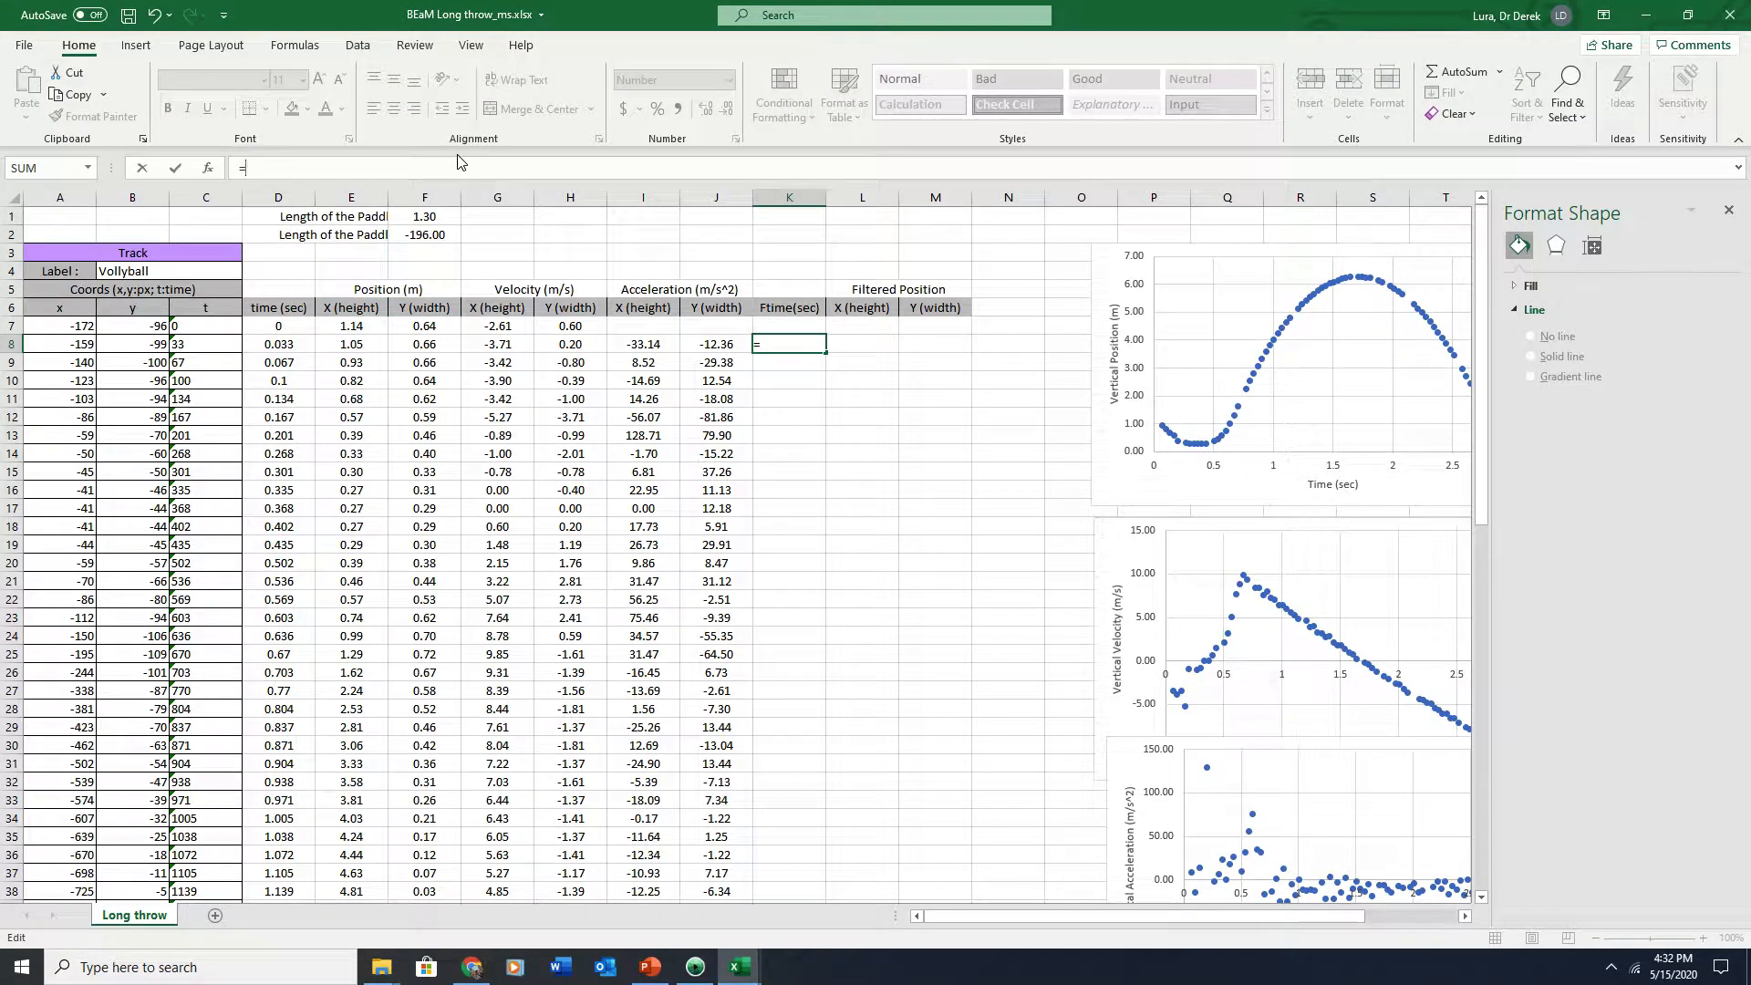
{"action": "type", "text": "av"}
{"action": "double_click", "coordinate": [274, 215]}
{"action": "left_click_drag", "start_coordinate": [299, 325], "coordinate": [297, 374]}
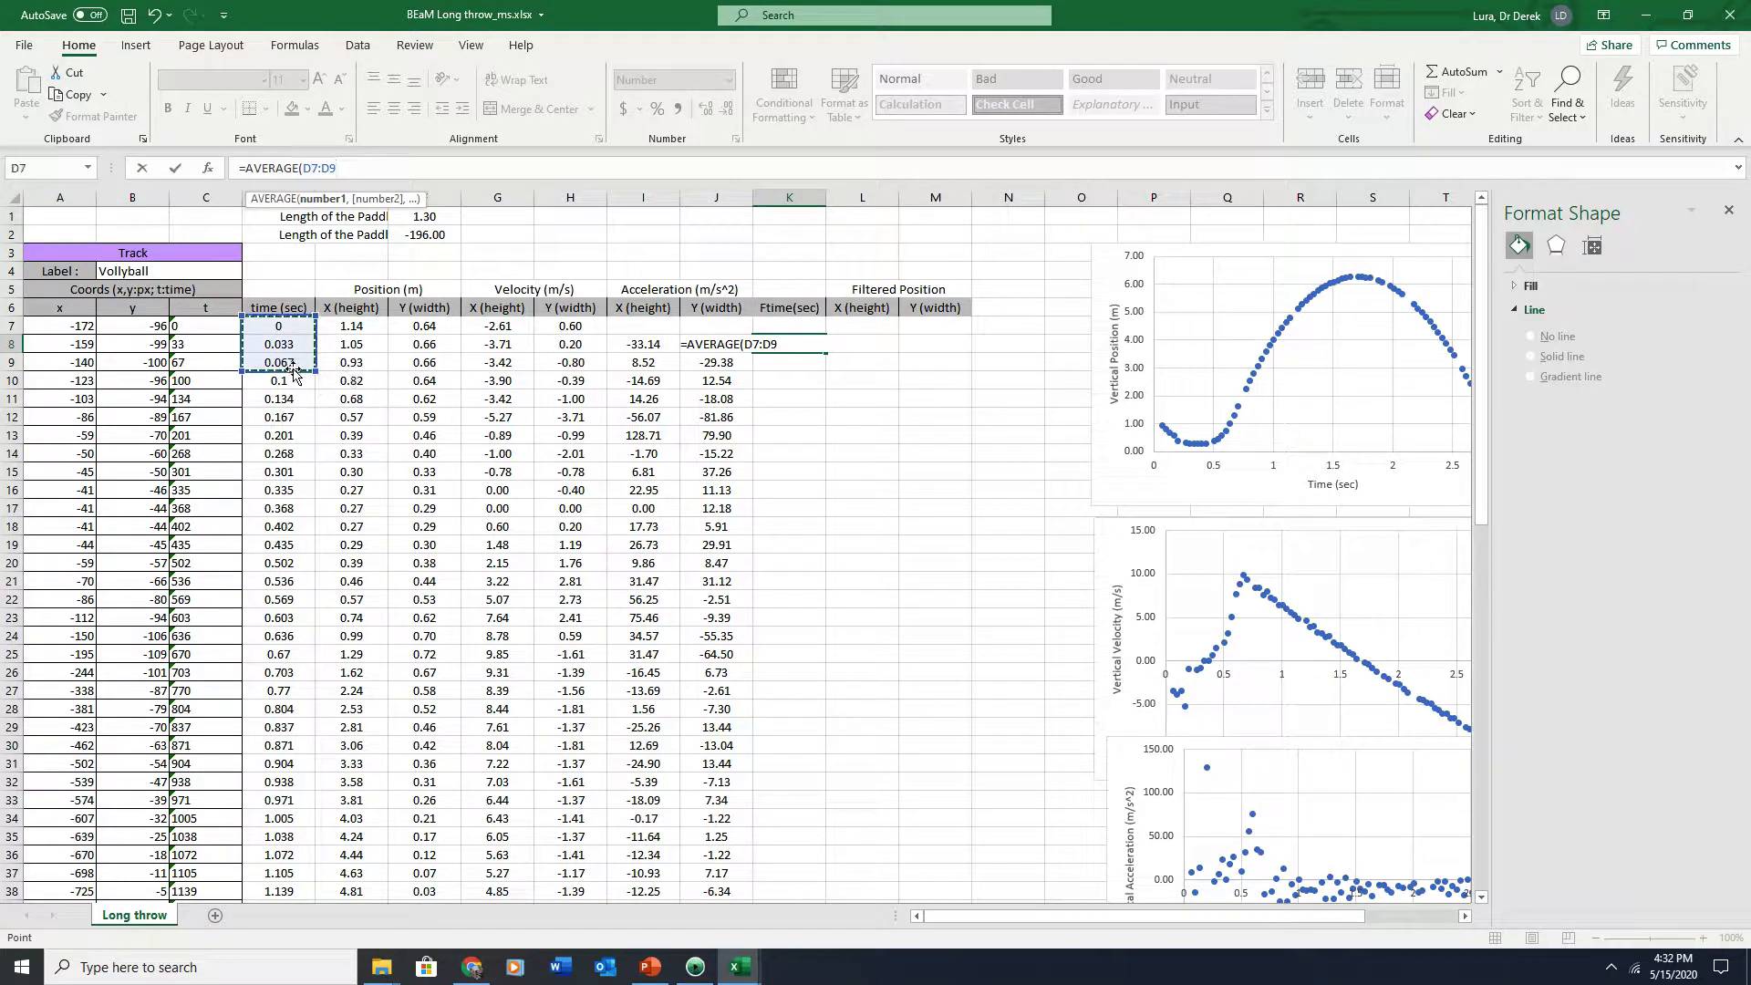
{"action": "key", "text": "Return"}
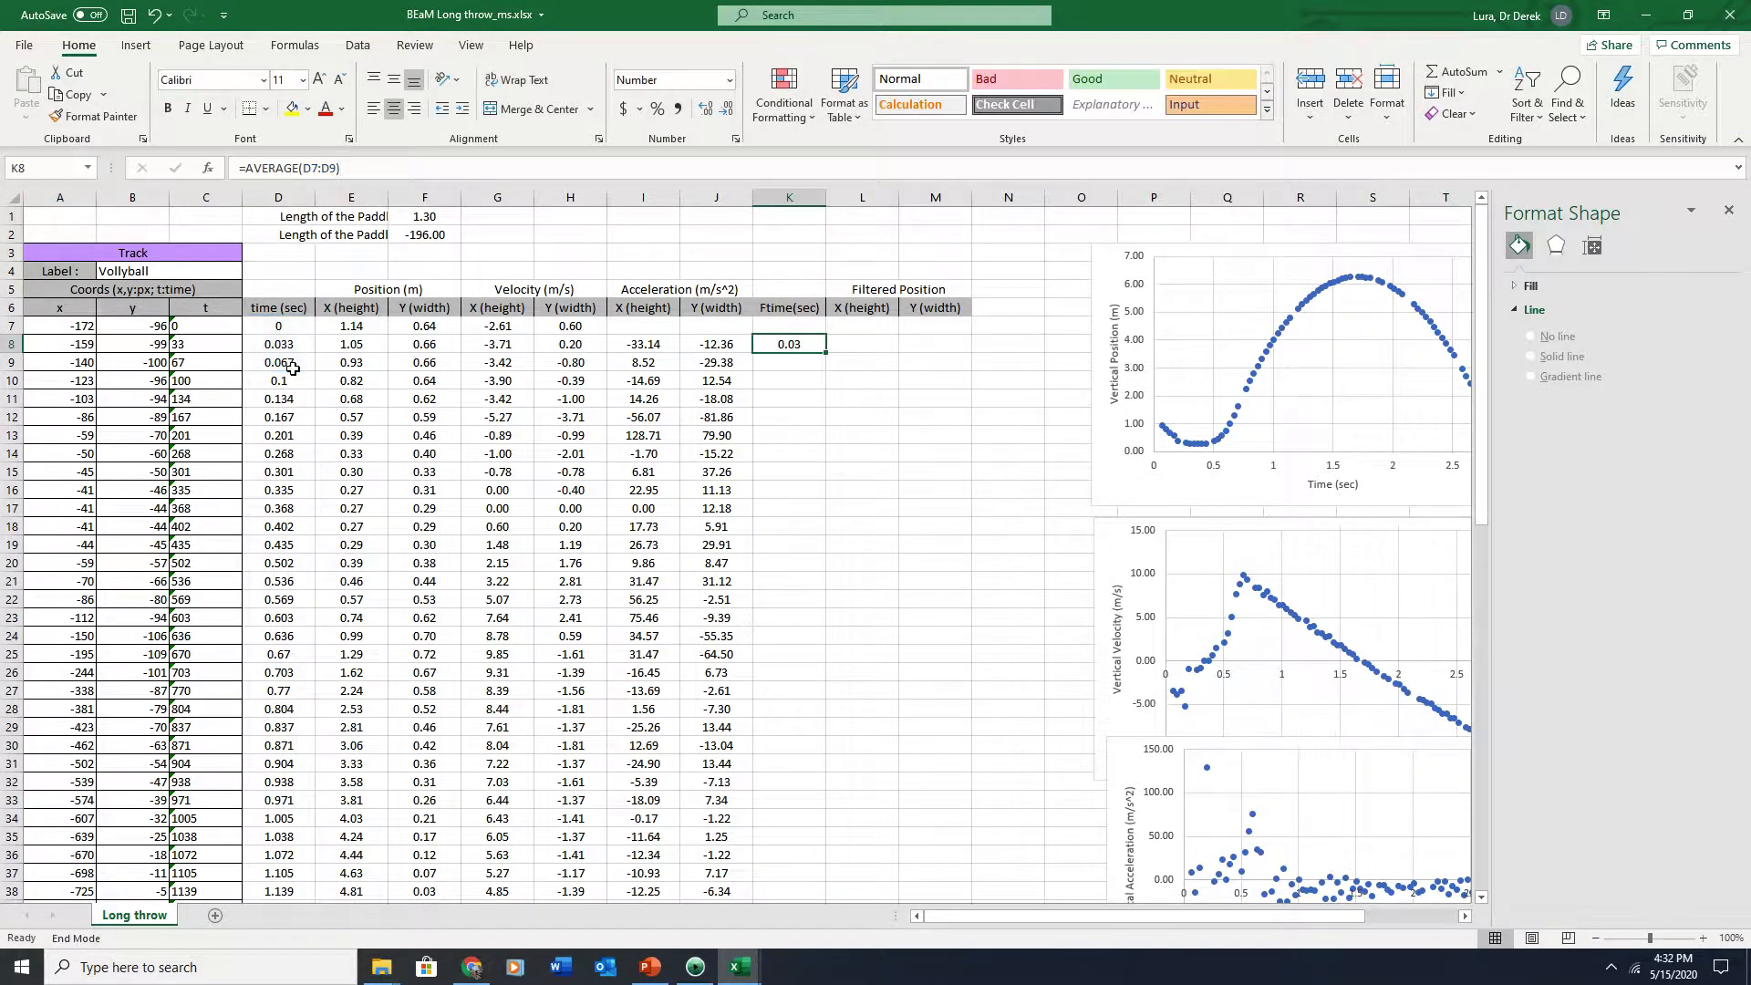
Copy the averaging formula across to M8 and down the three filtered columns to row 78
{"action": "left_click_drag", "start_coordinate": [826, 354], "coordinate": [968, 351]}
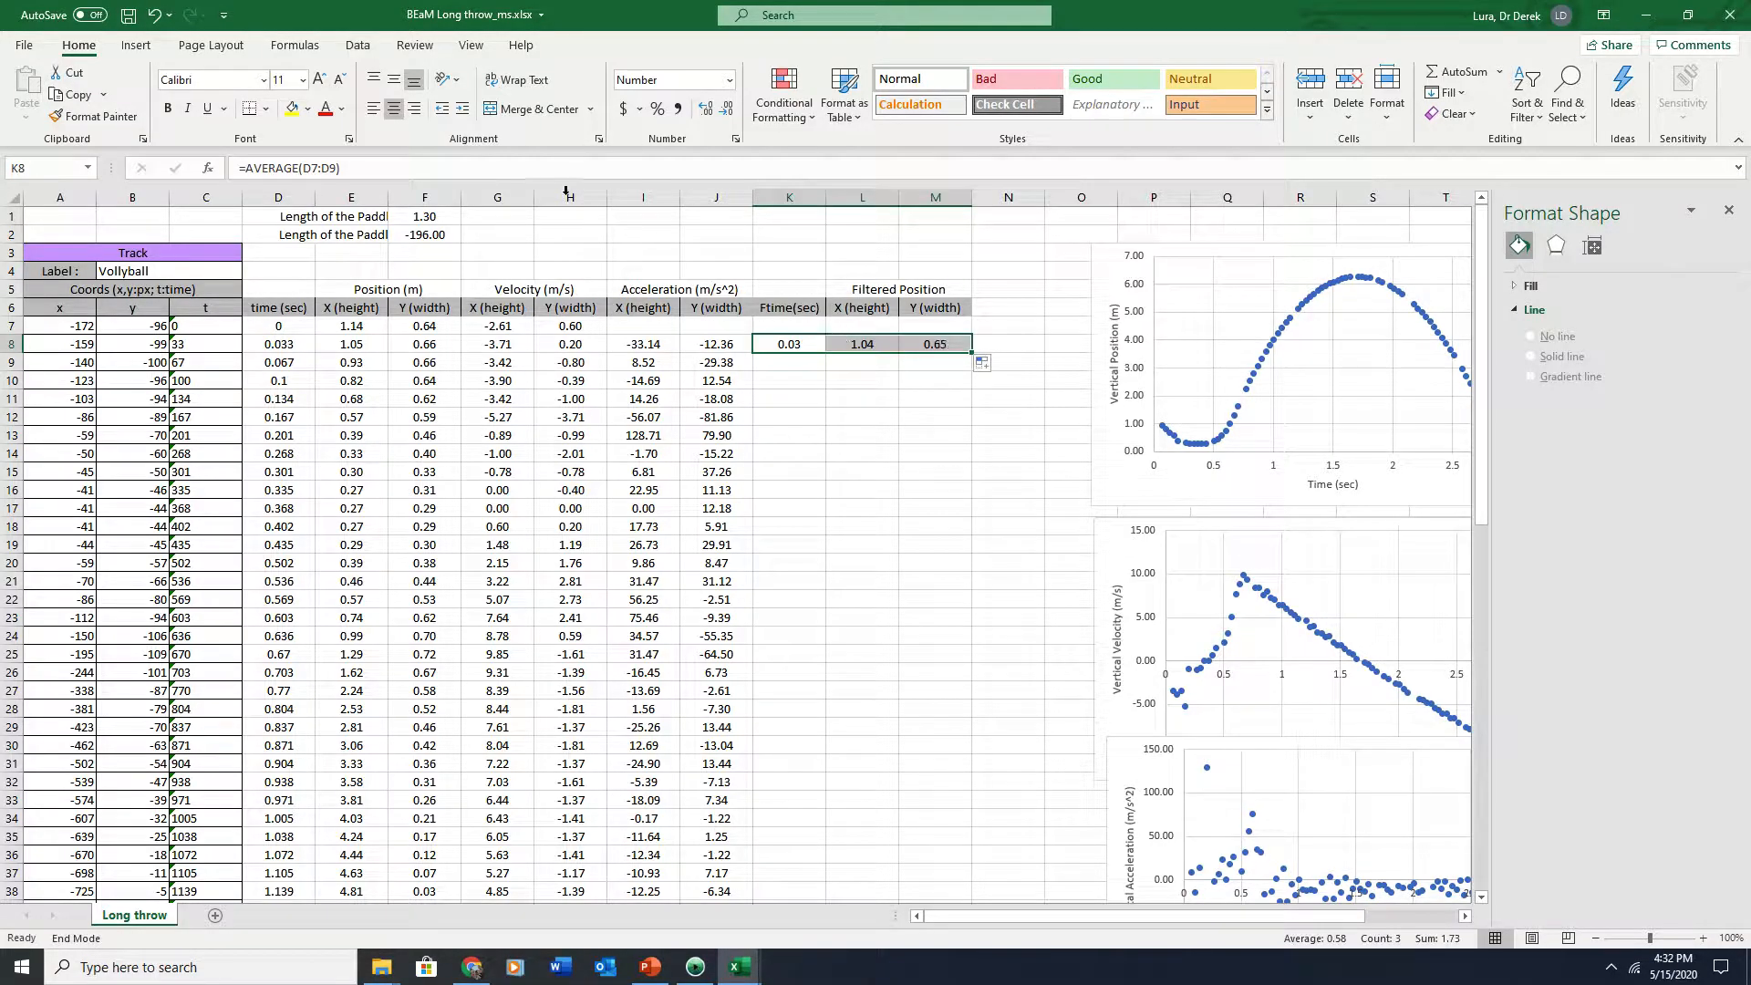
{"action": "left_click", "coordinate": [791, 326]}
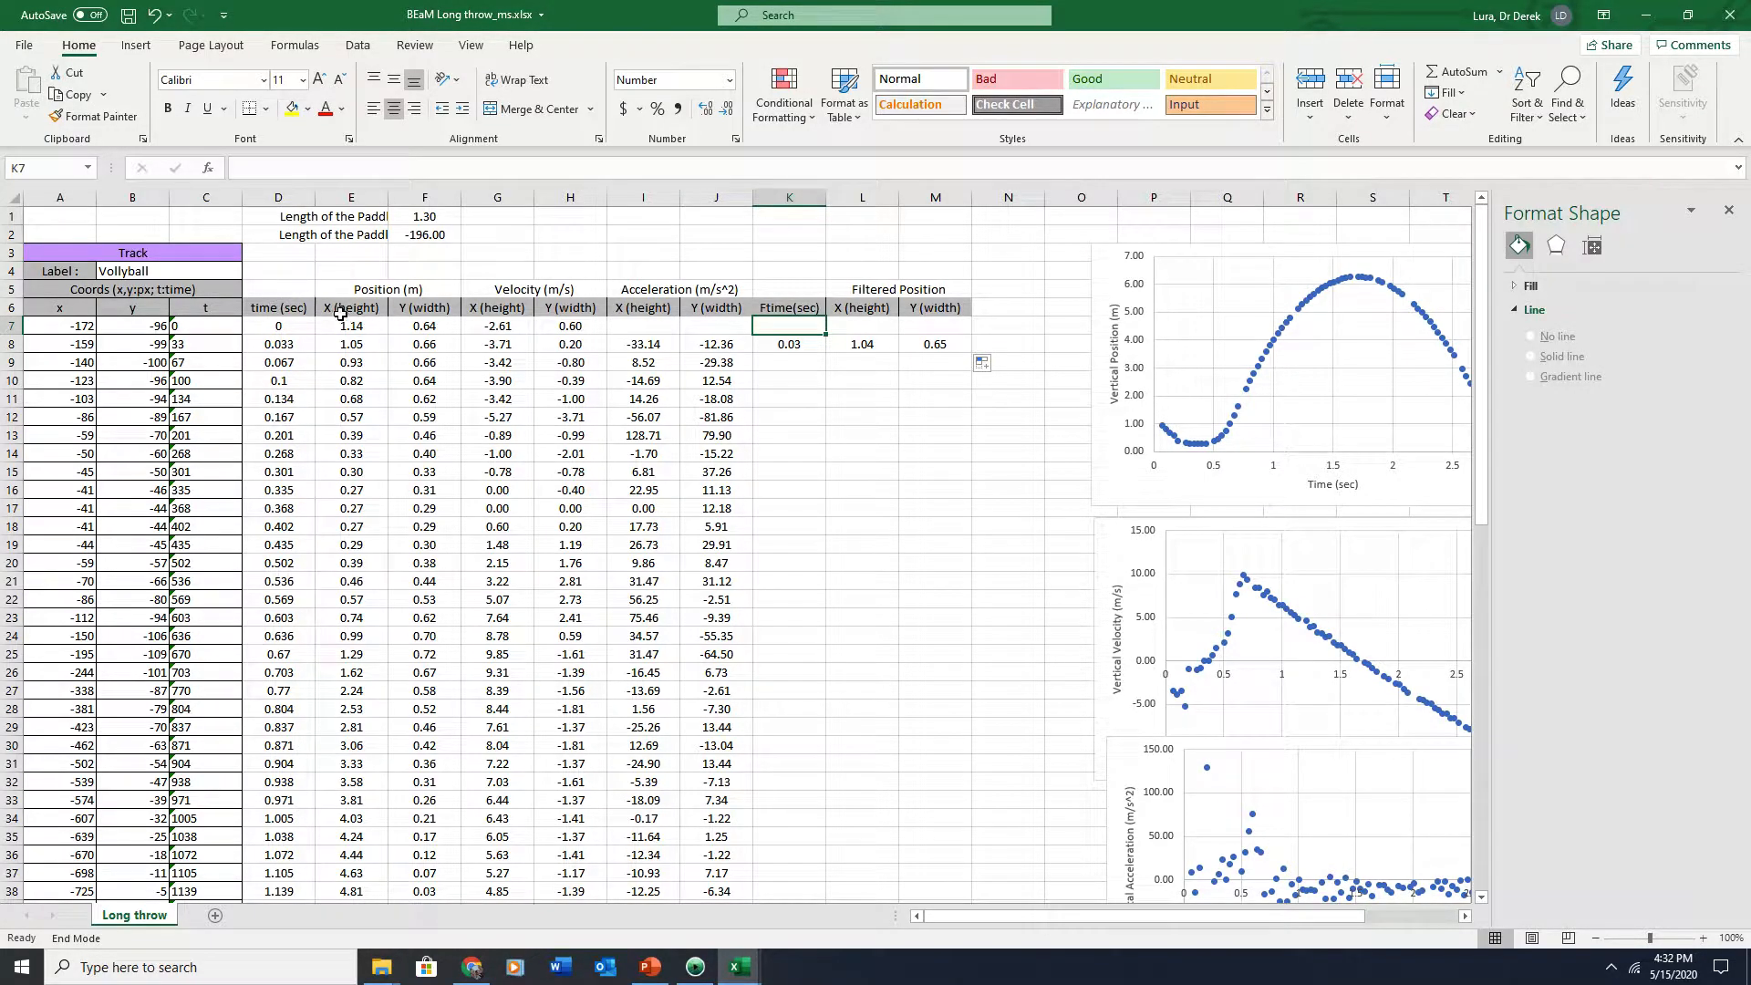
{"action": "left_click", "coordinate": [775, 346]}
{"action": "left_click_drag", "start_coordinate": [830, 345], "coordinate": [971, 826]}
{"action": "key", "text": "End"}
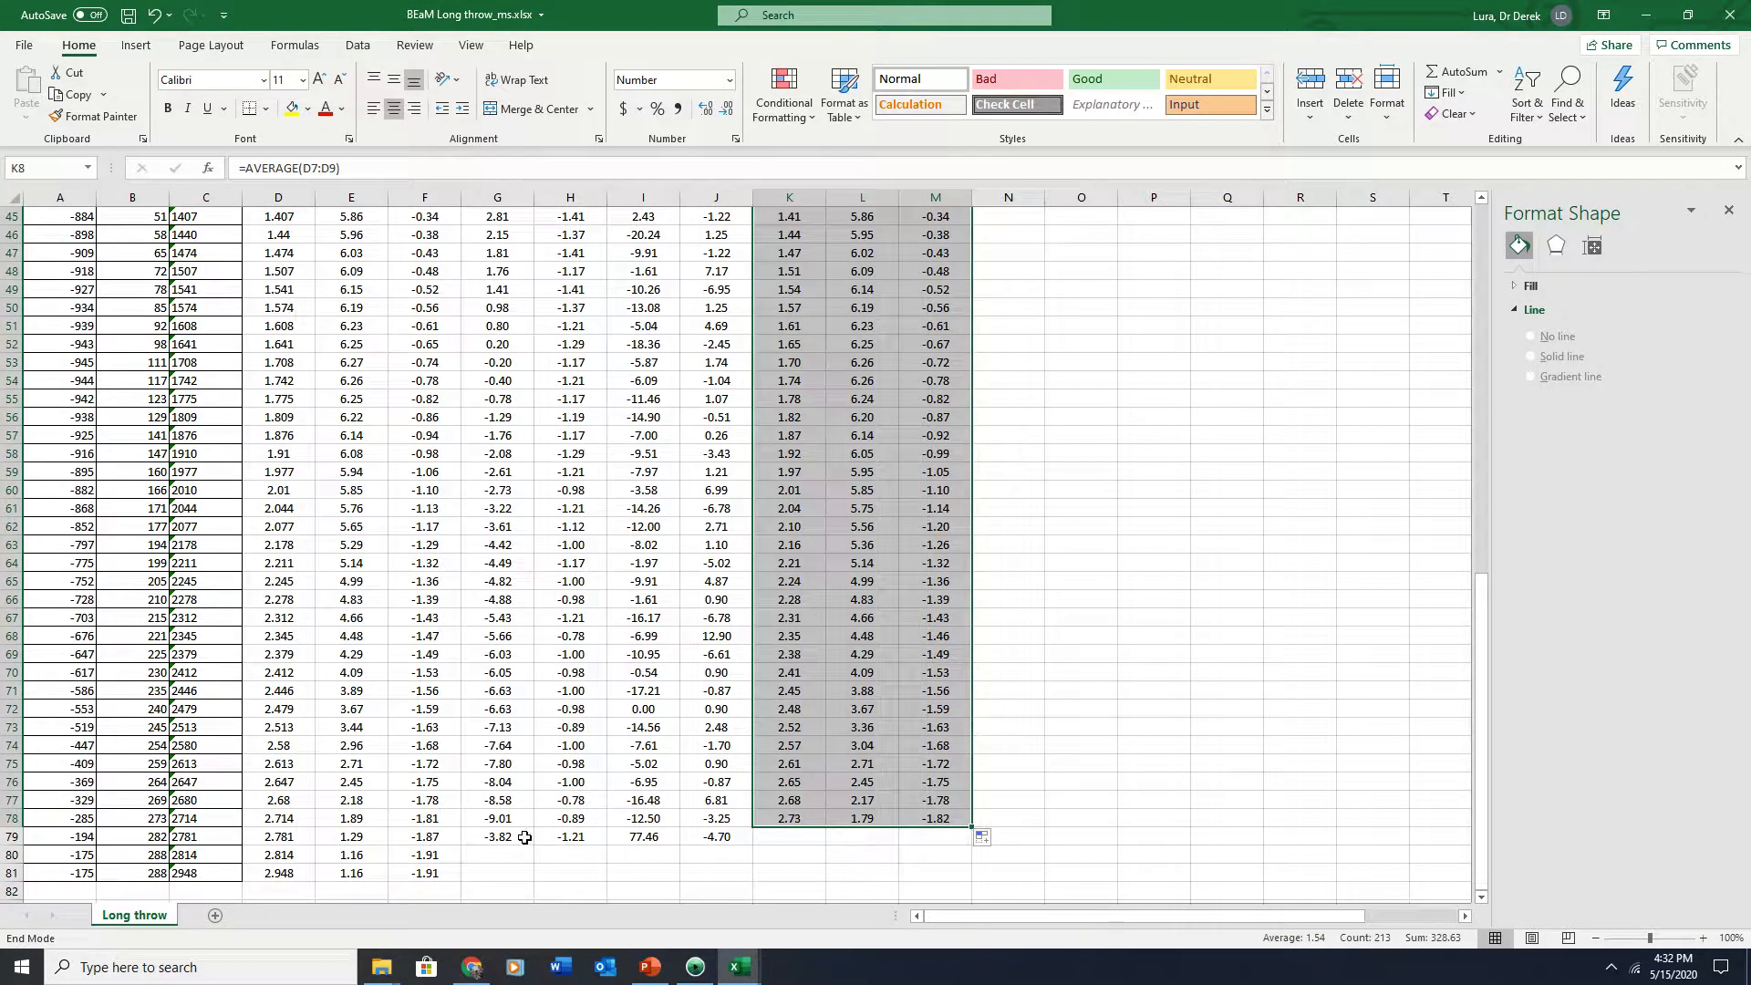
{"action": "scroll", "coordinate": [391, 831], "scroll_direction": "up", "scroll_amount": 15}
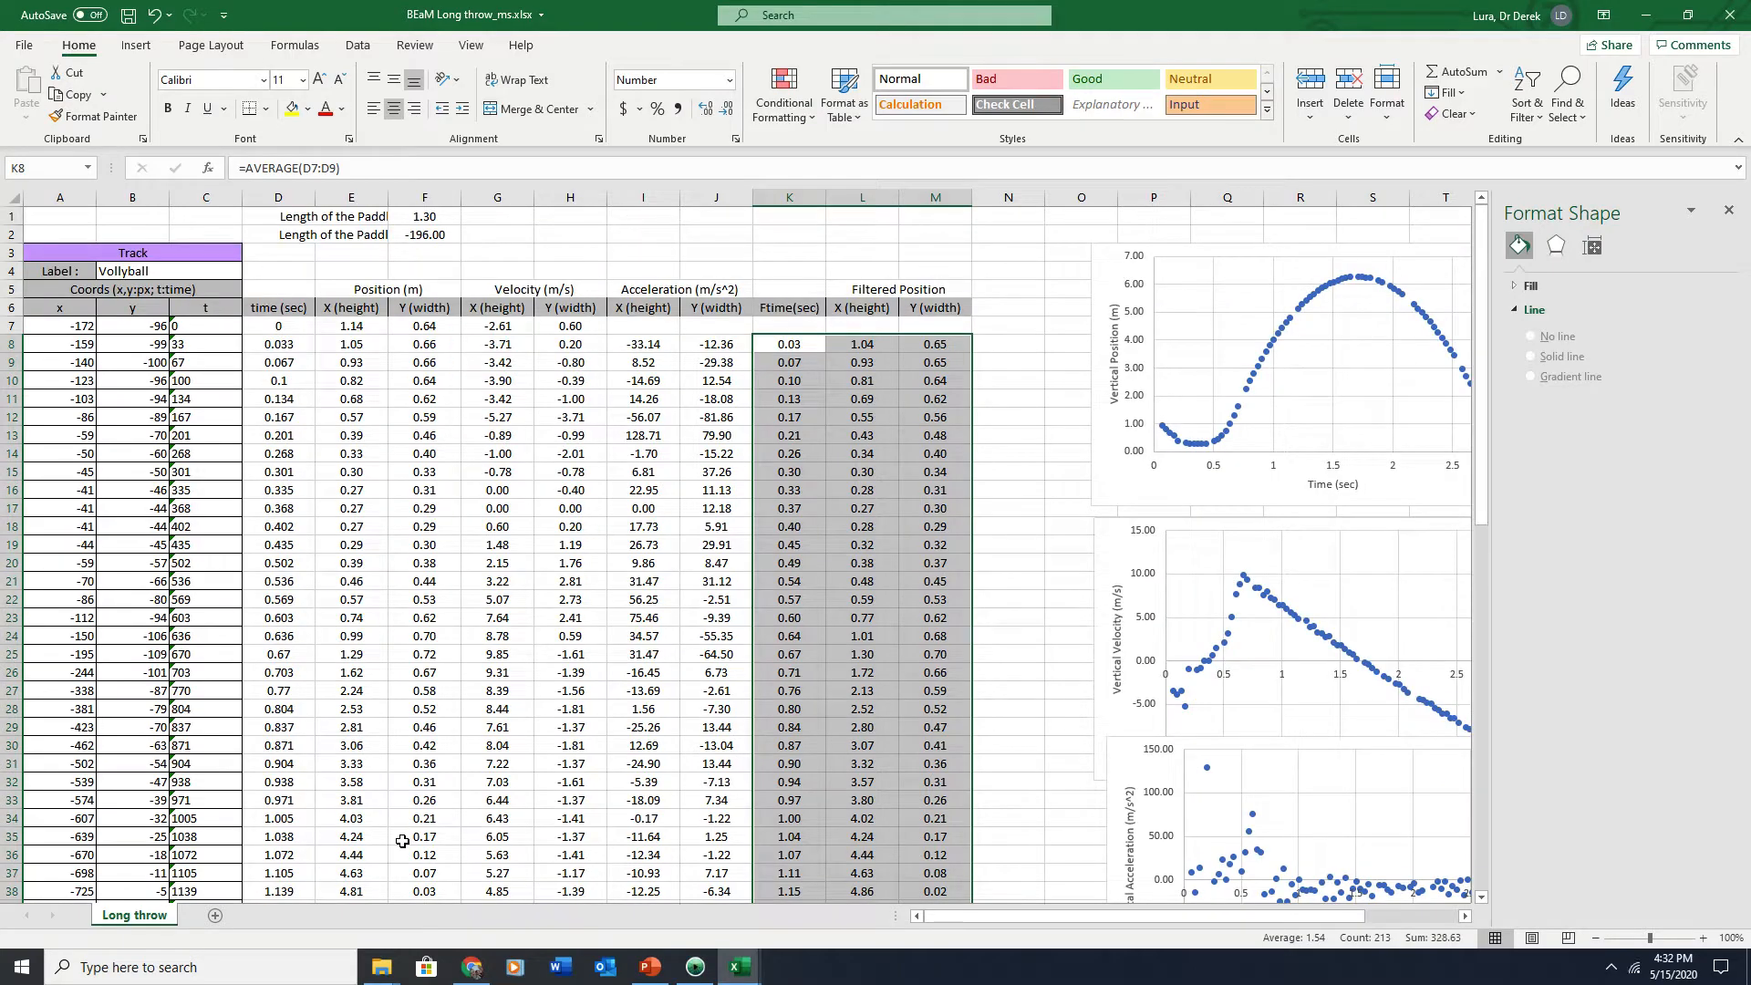
Delete the filtered formulas in row 8 across K8:M8
{"action": "left_click", "coordinate": [773, 346]}
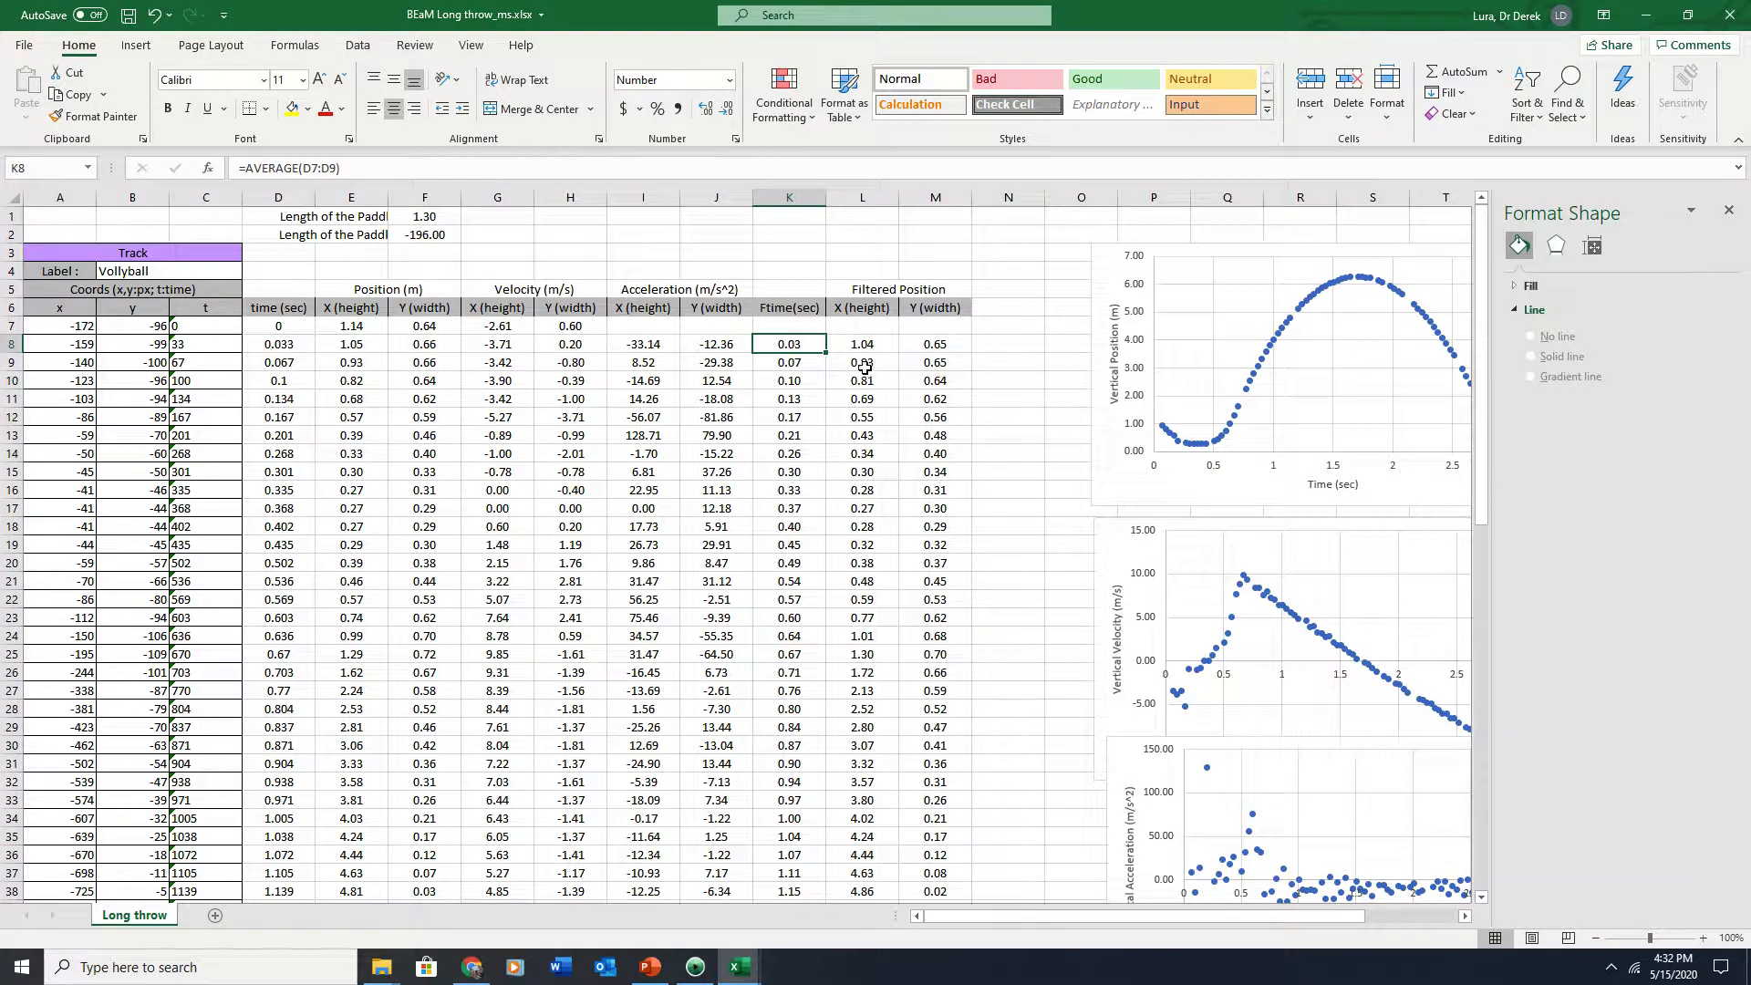
{"action": "left_click_drag", "start_coordinate": [929, 347], "coordinate": [782, 346]}
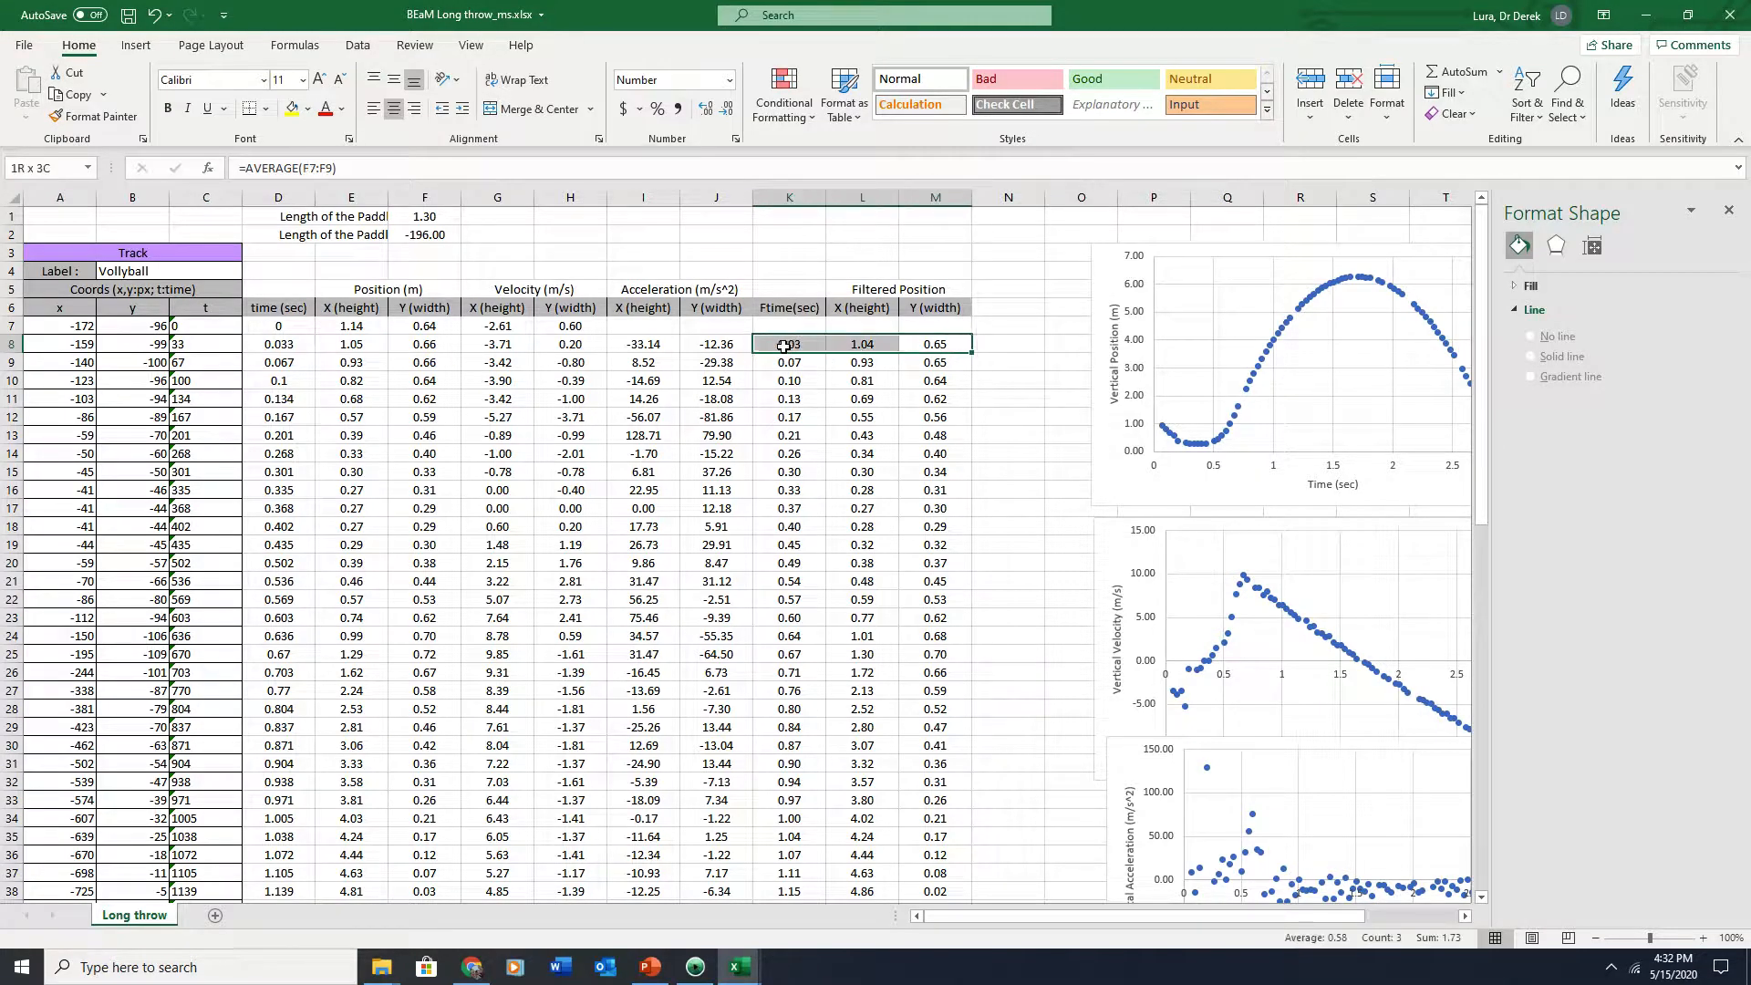
{"action": "key", "text": "Delete"}
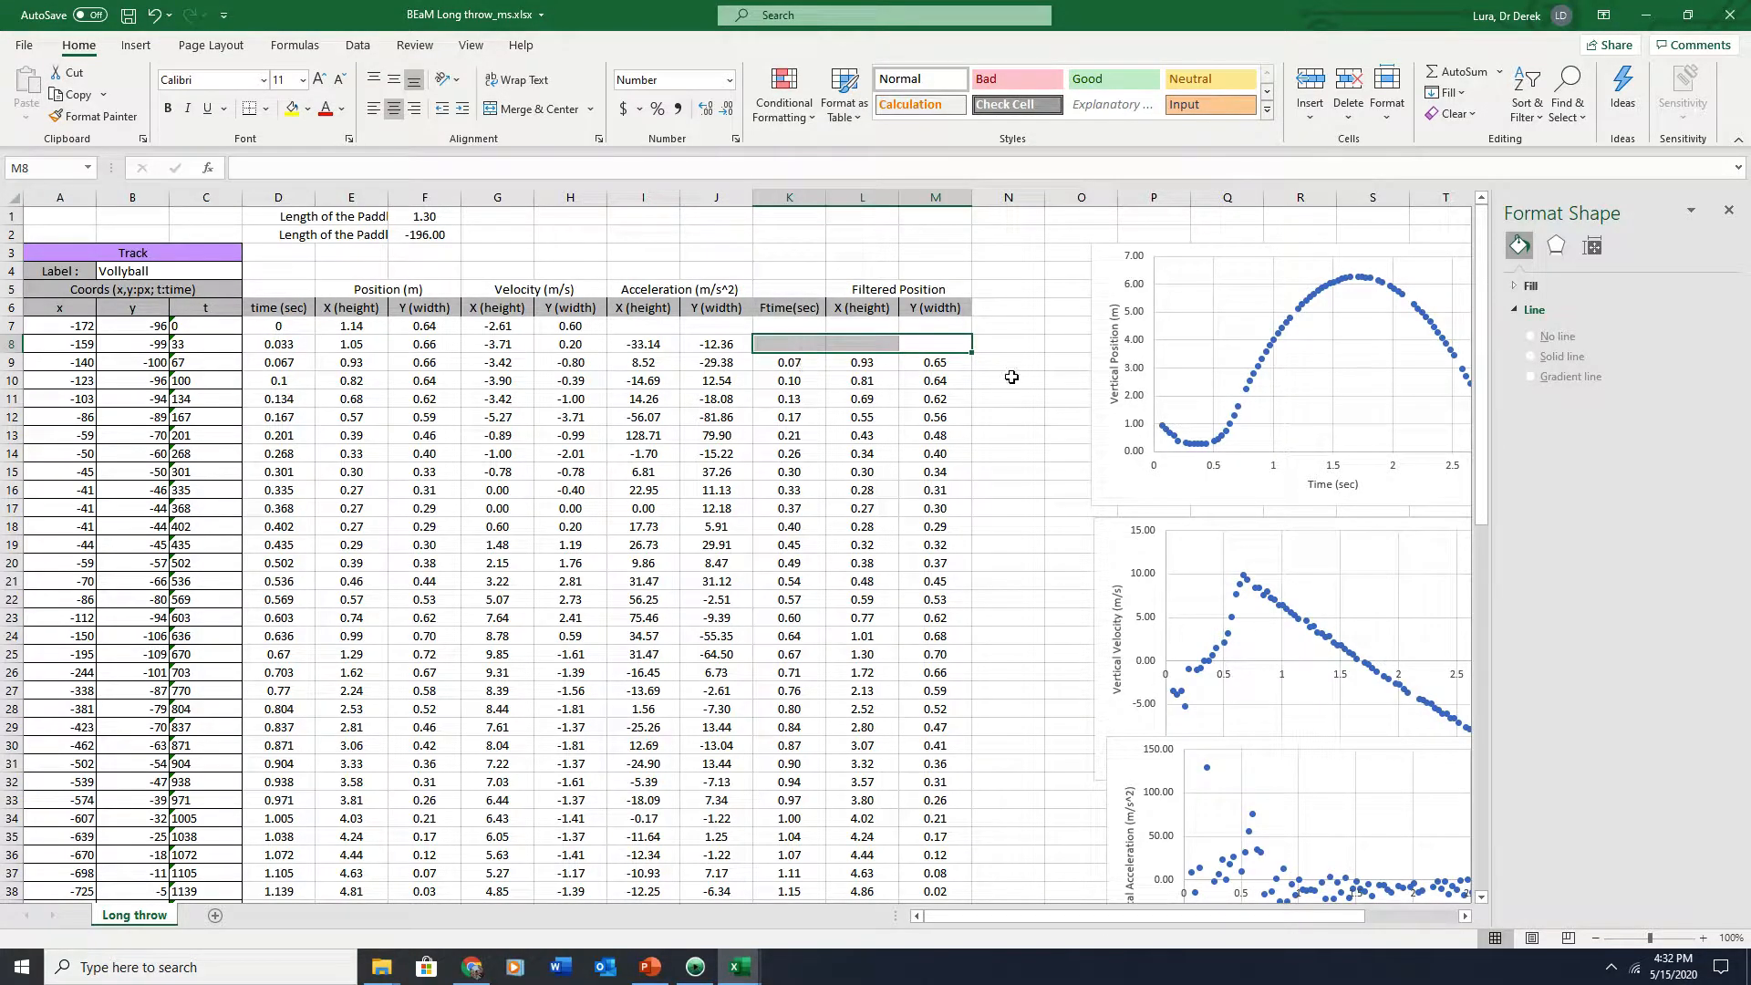
{"action": "left_click", "coordinate": [1008, 380]}
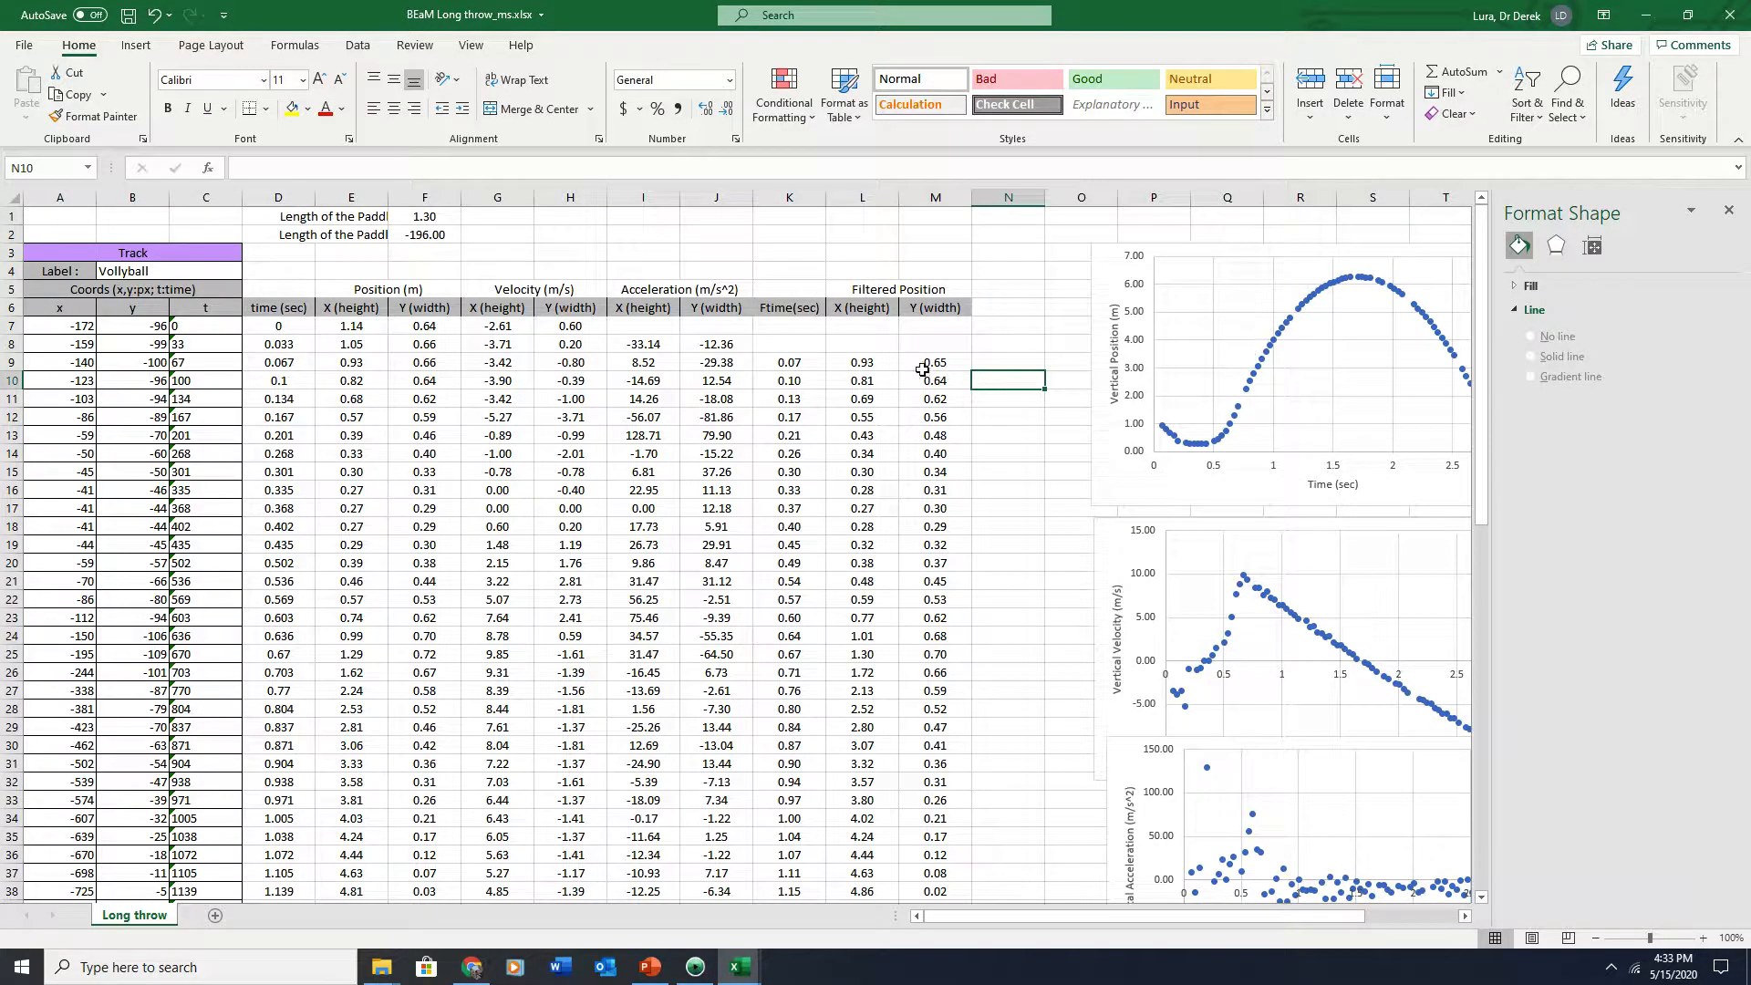
Switch the position chart's Y values to the filtered X (height) column
{"action": "left_click", "coordinate": [1289, 321]}
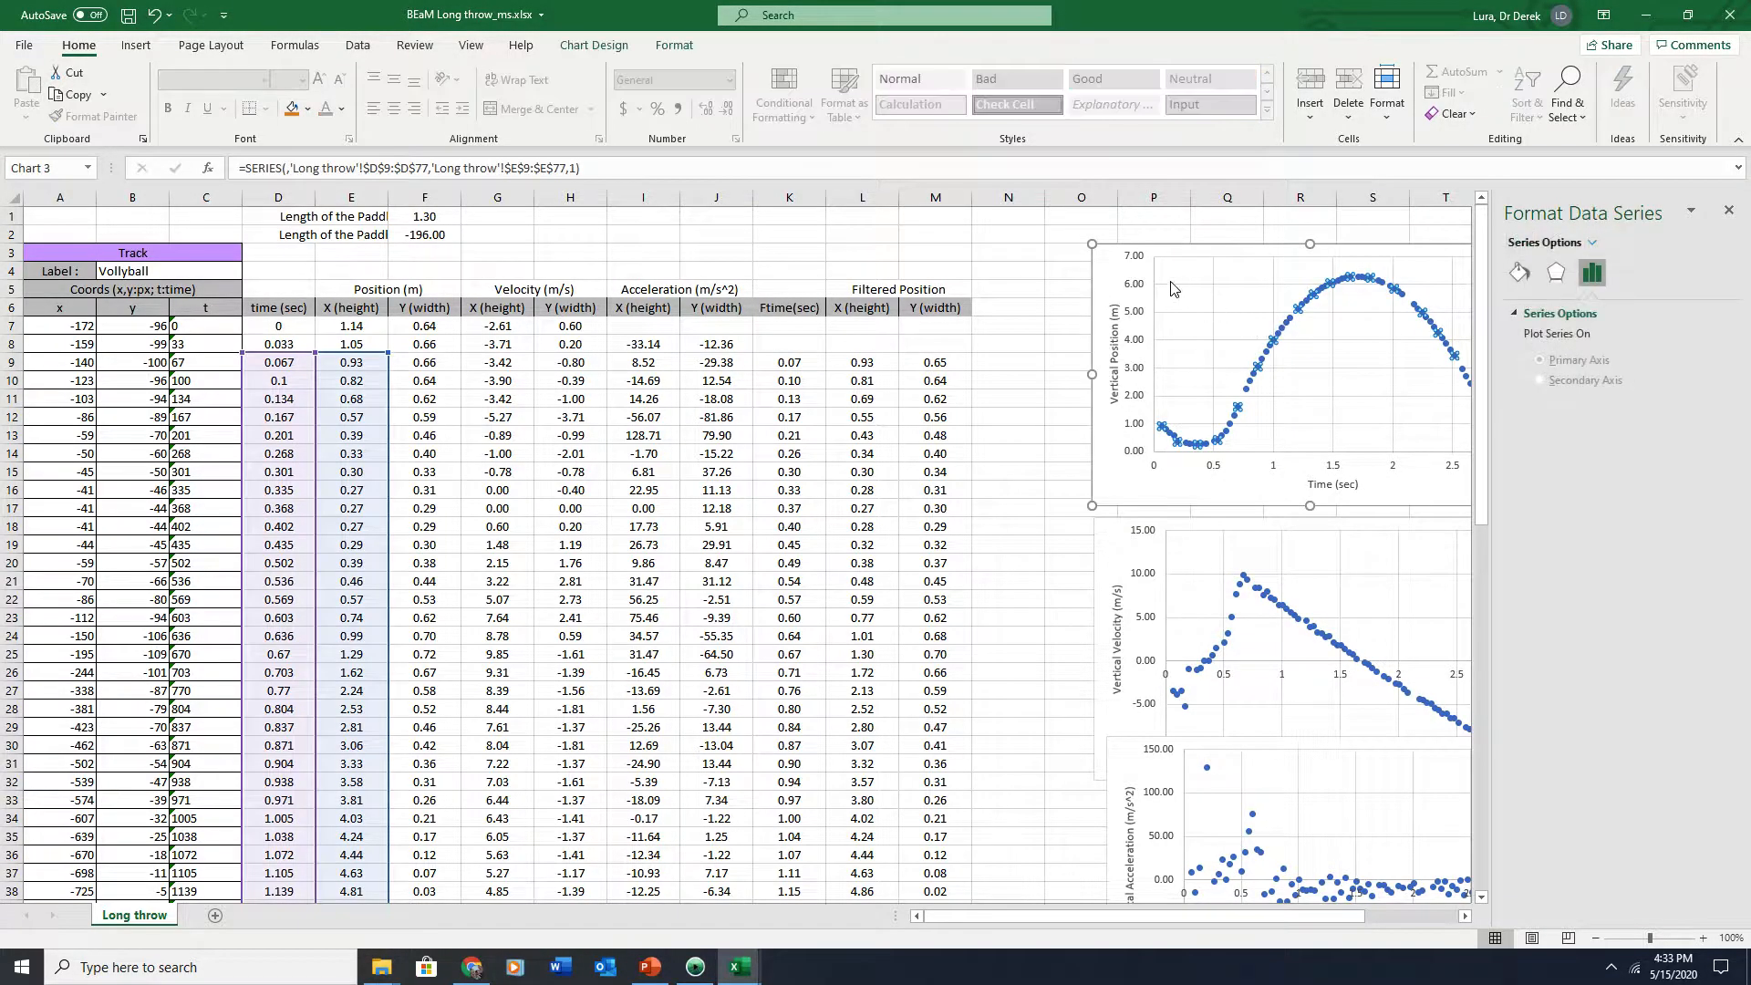
{"action": "key", "text": "Escape"}
{"action": "left_click", "coordinate": [1270, 356]}
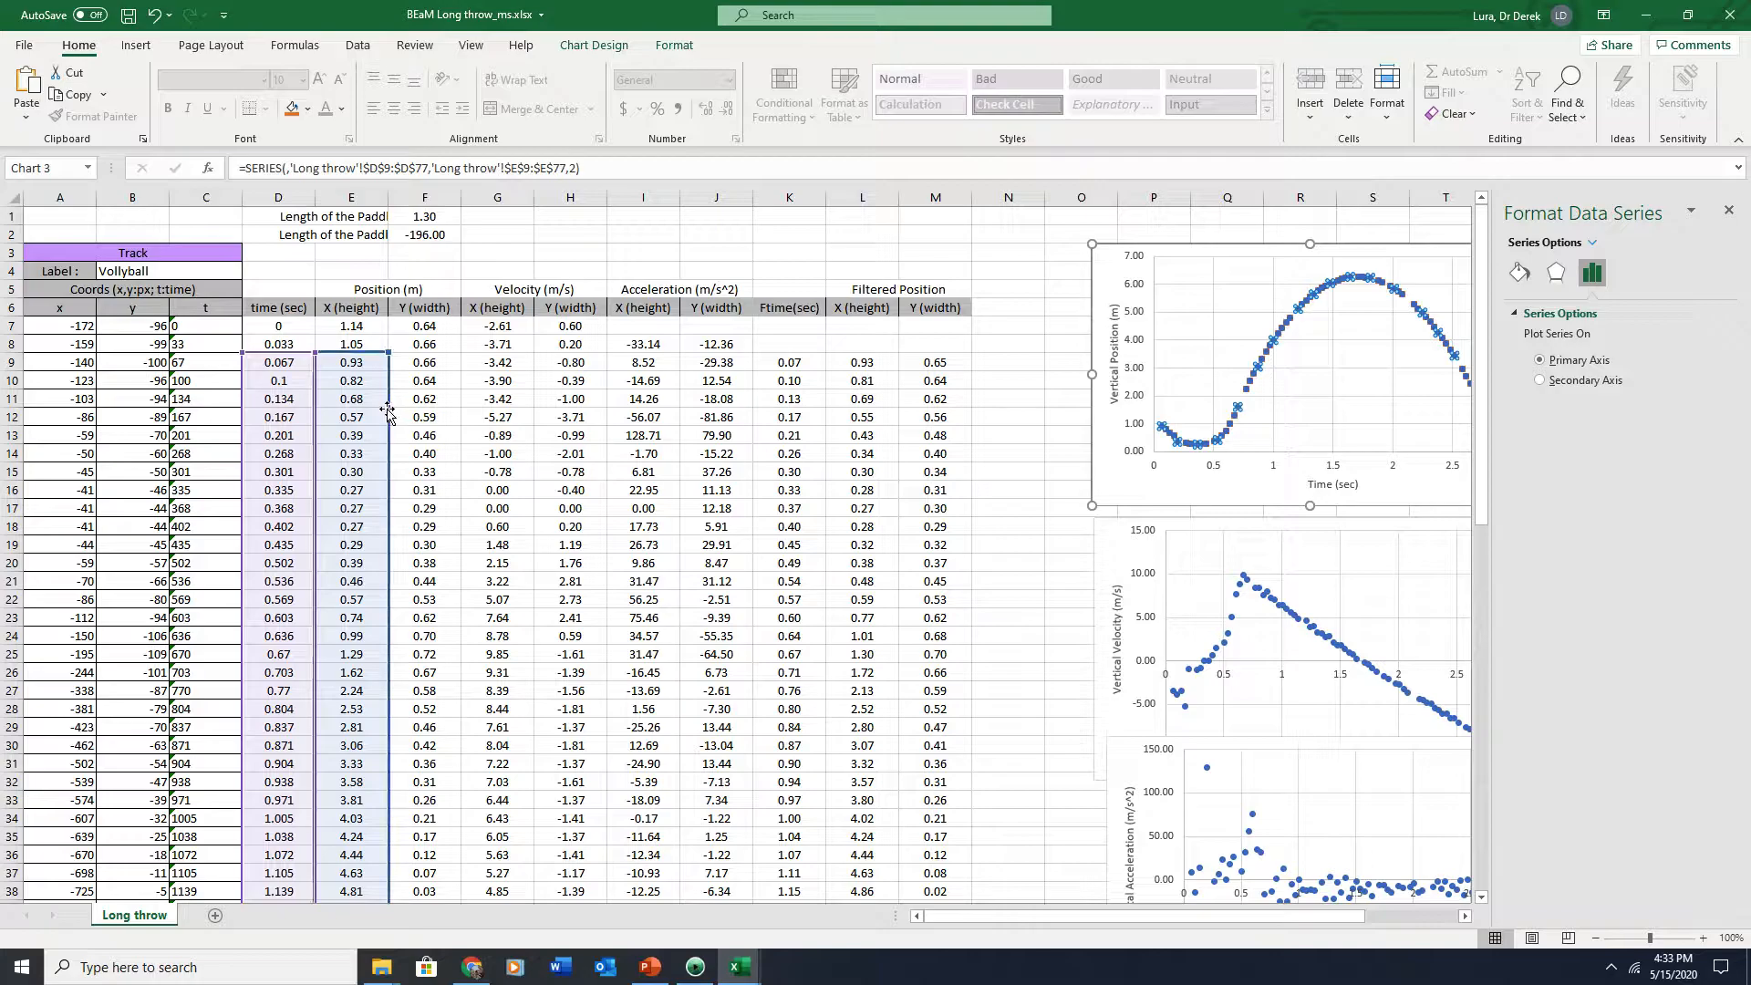
{"action": "left_click_drag", "start_coordinate": [388, 412], "coordinate": [846, 428]}
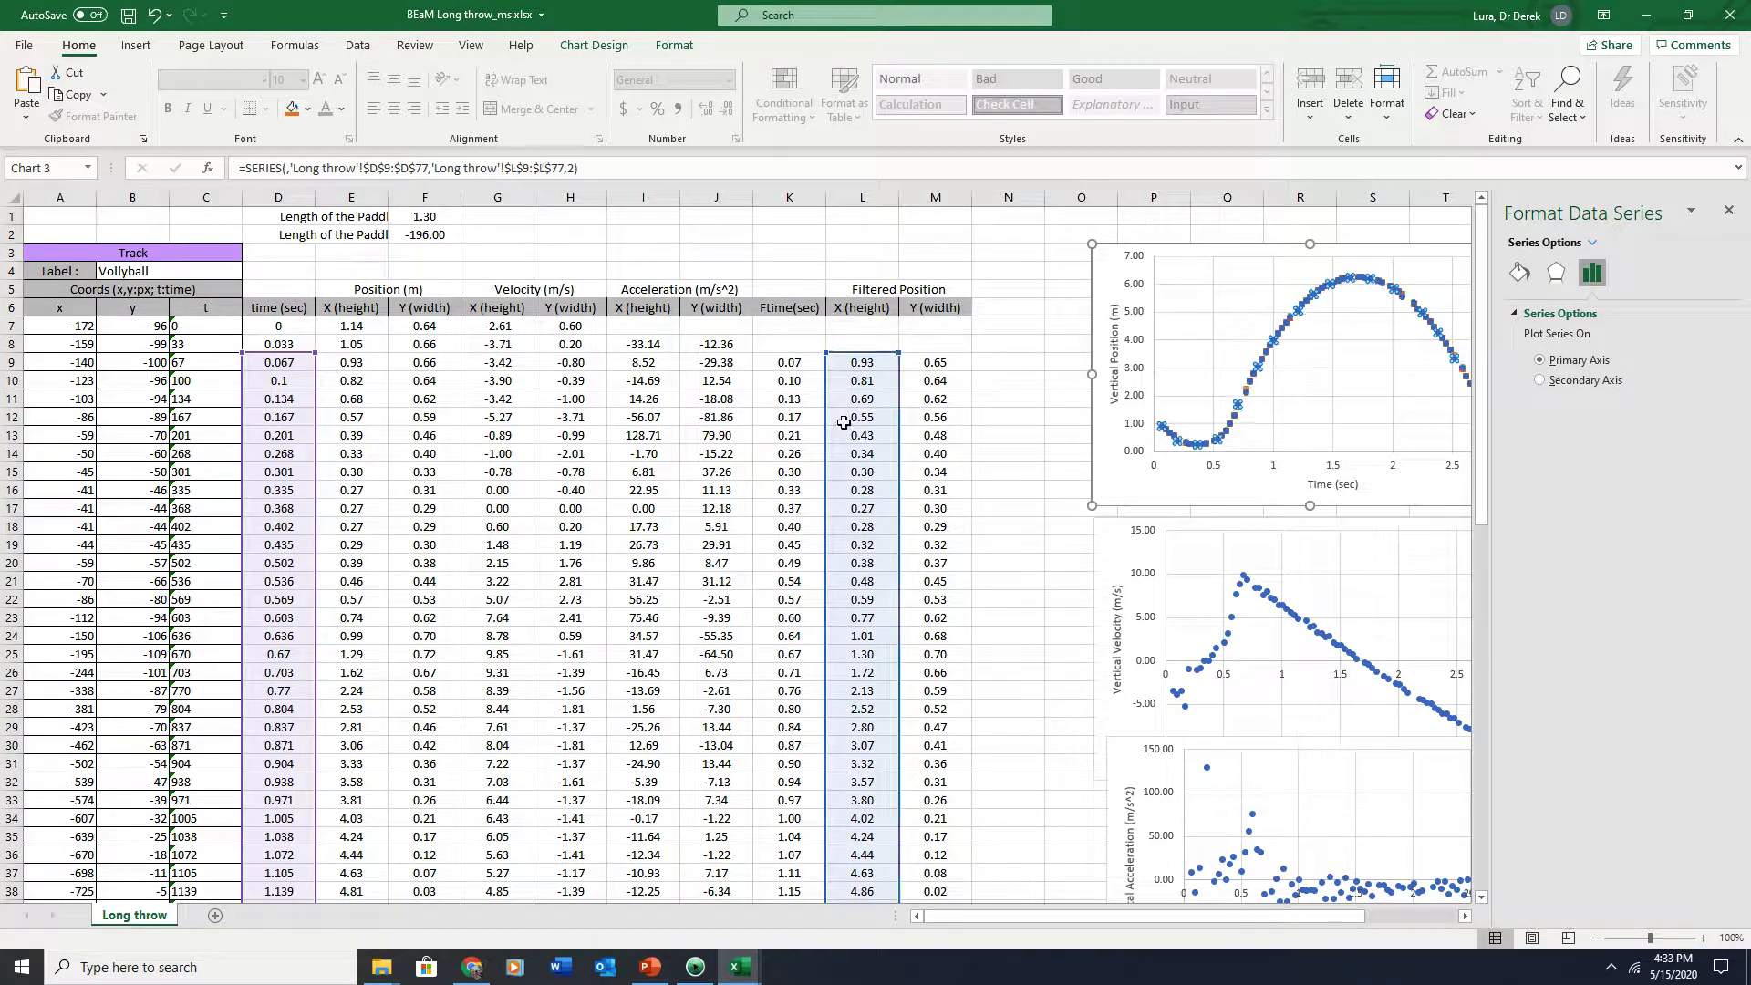
Switch the position chart's X values to the Ftime(sec) column
{"action": "left_click", "coordinate": [1243, 239]}
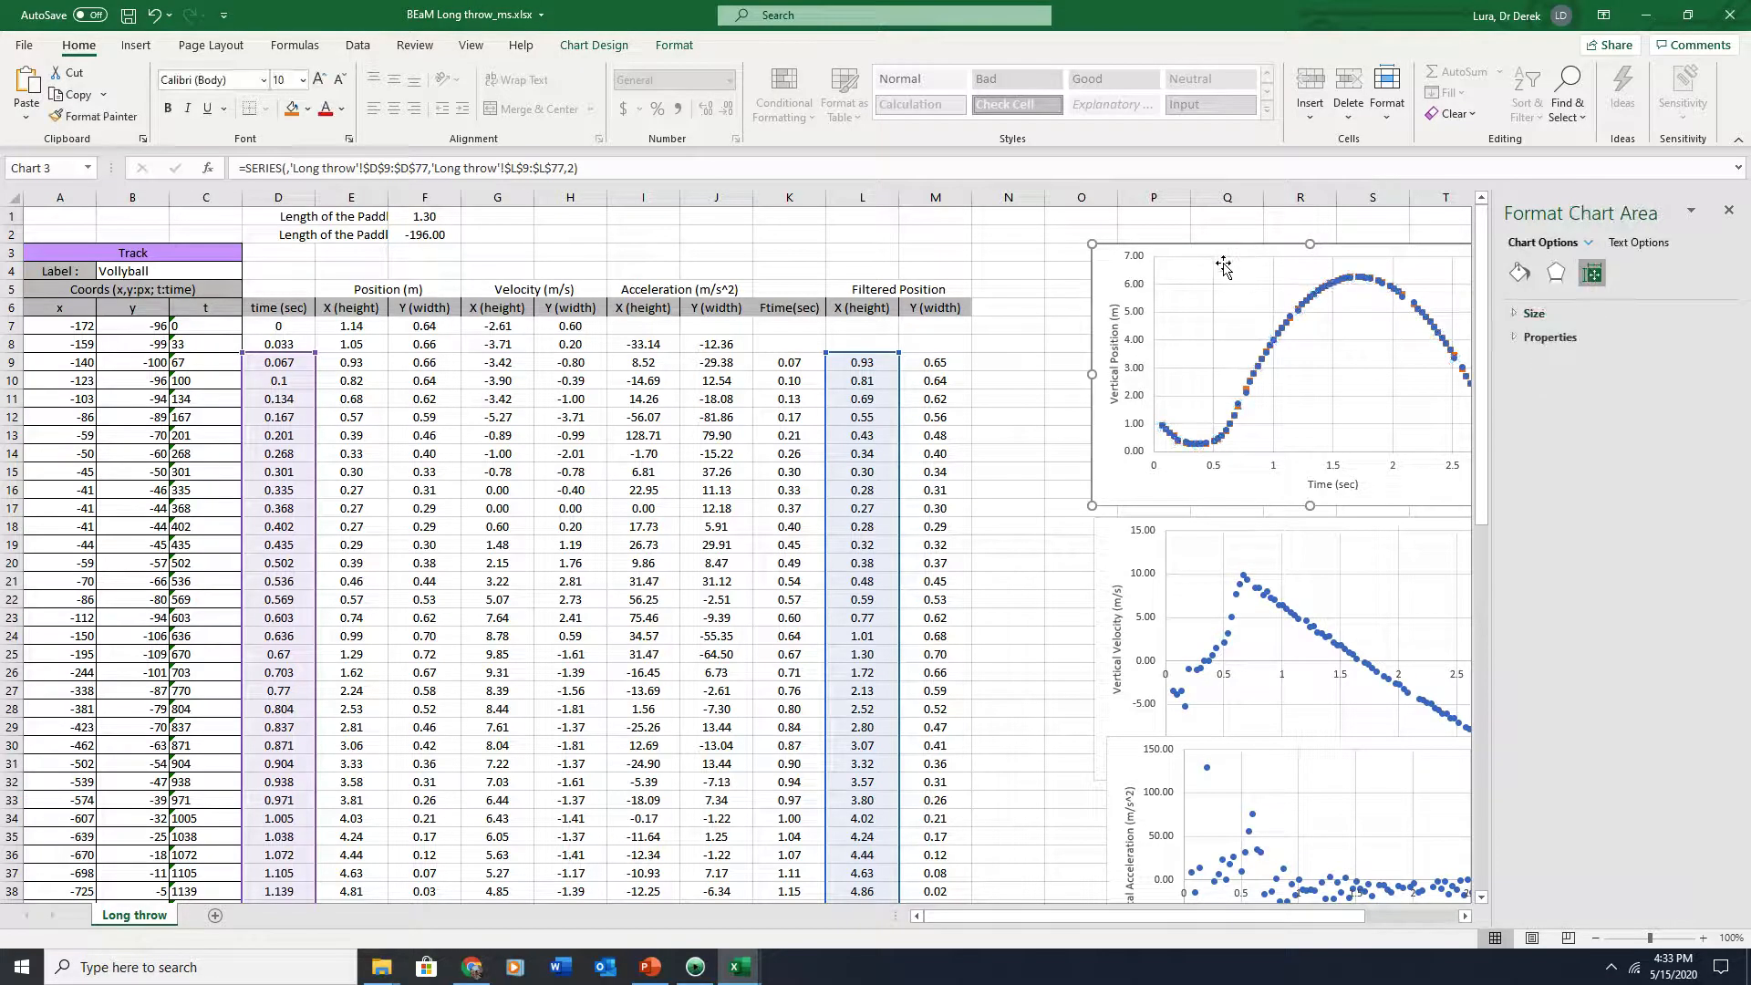
{"action": "left_click", "coordinate": [1239, 412]}
{"action": "left_click_drag", "start_coordinate": [315, 392], "coordinate": [773, 415]}
{"action": "left_click", "coordinate": [1223, 283]}
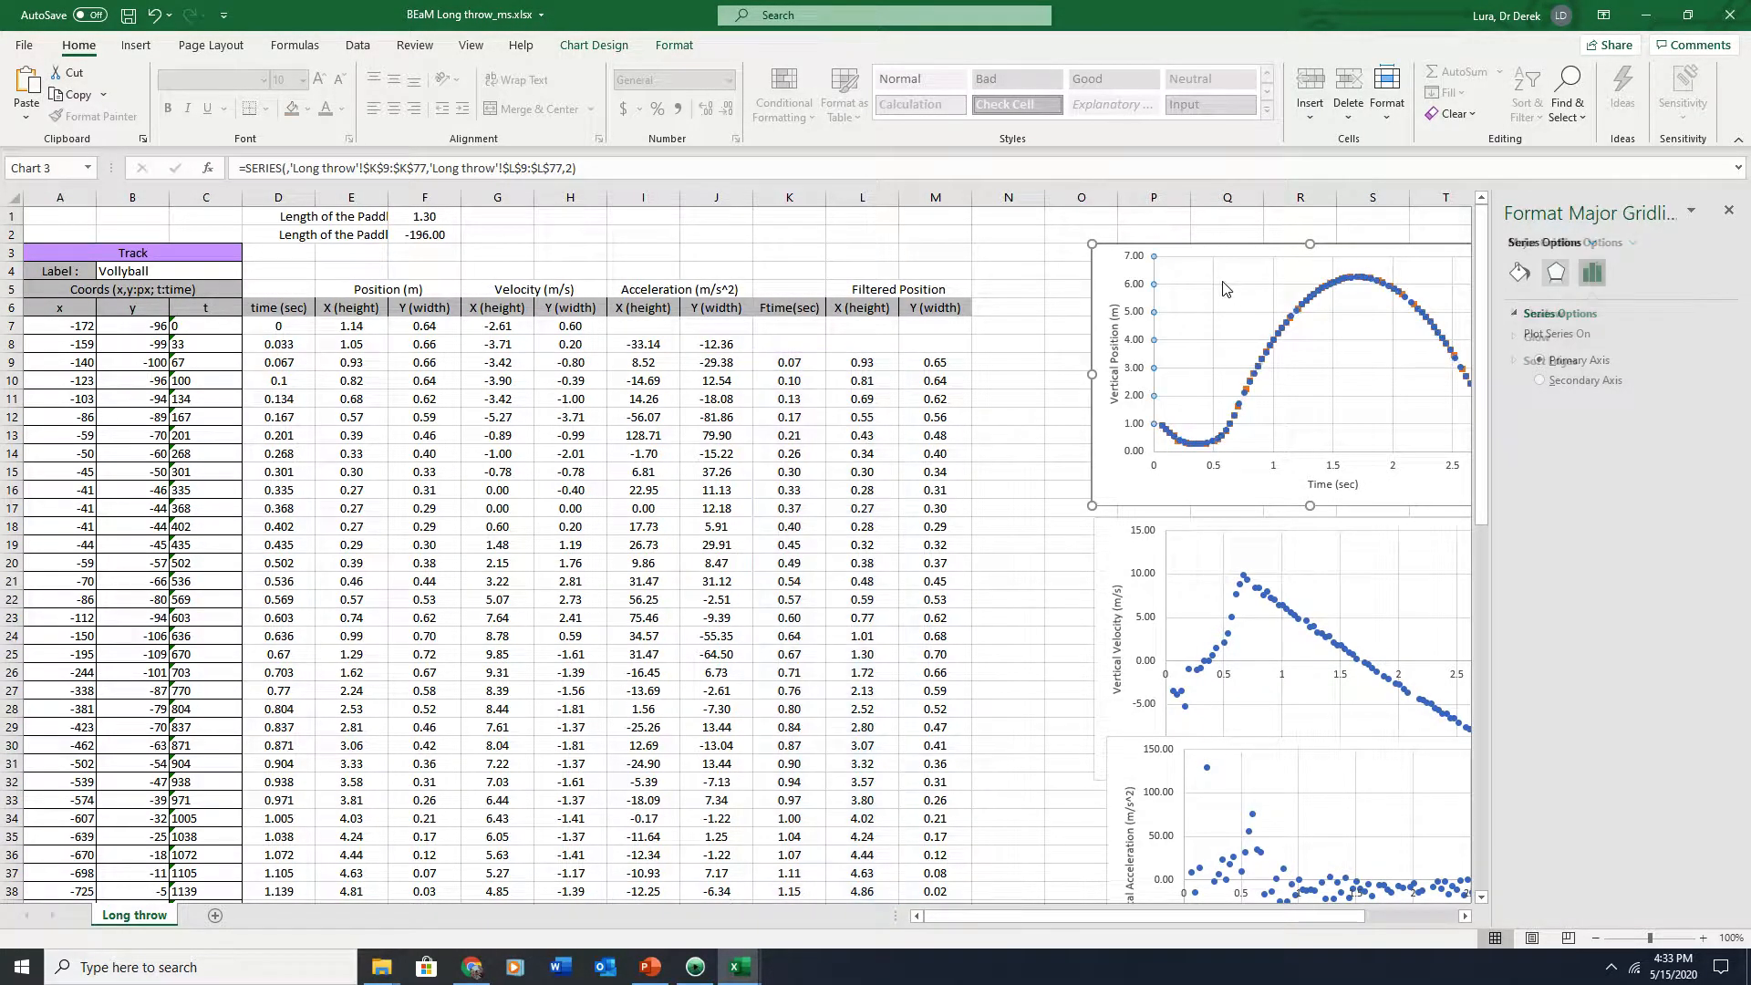
Duplicate the velocity series in the velocity chart and point the copy's X values to Ftime(sec) and Y values to column N
{"action": "left_click_drag", "start_coordinate": [1234, 250], "coordinate": [1133, 255]}
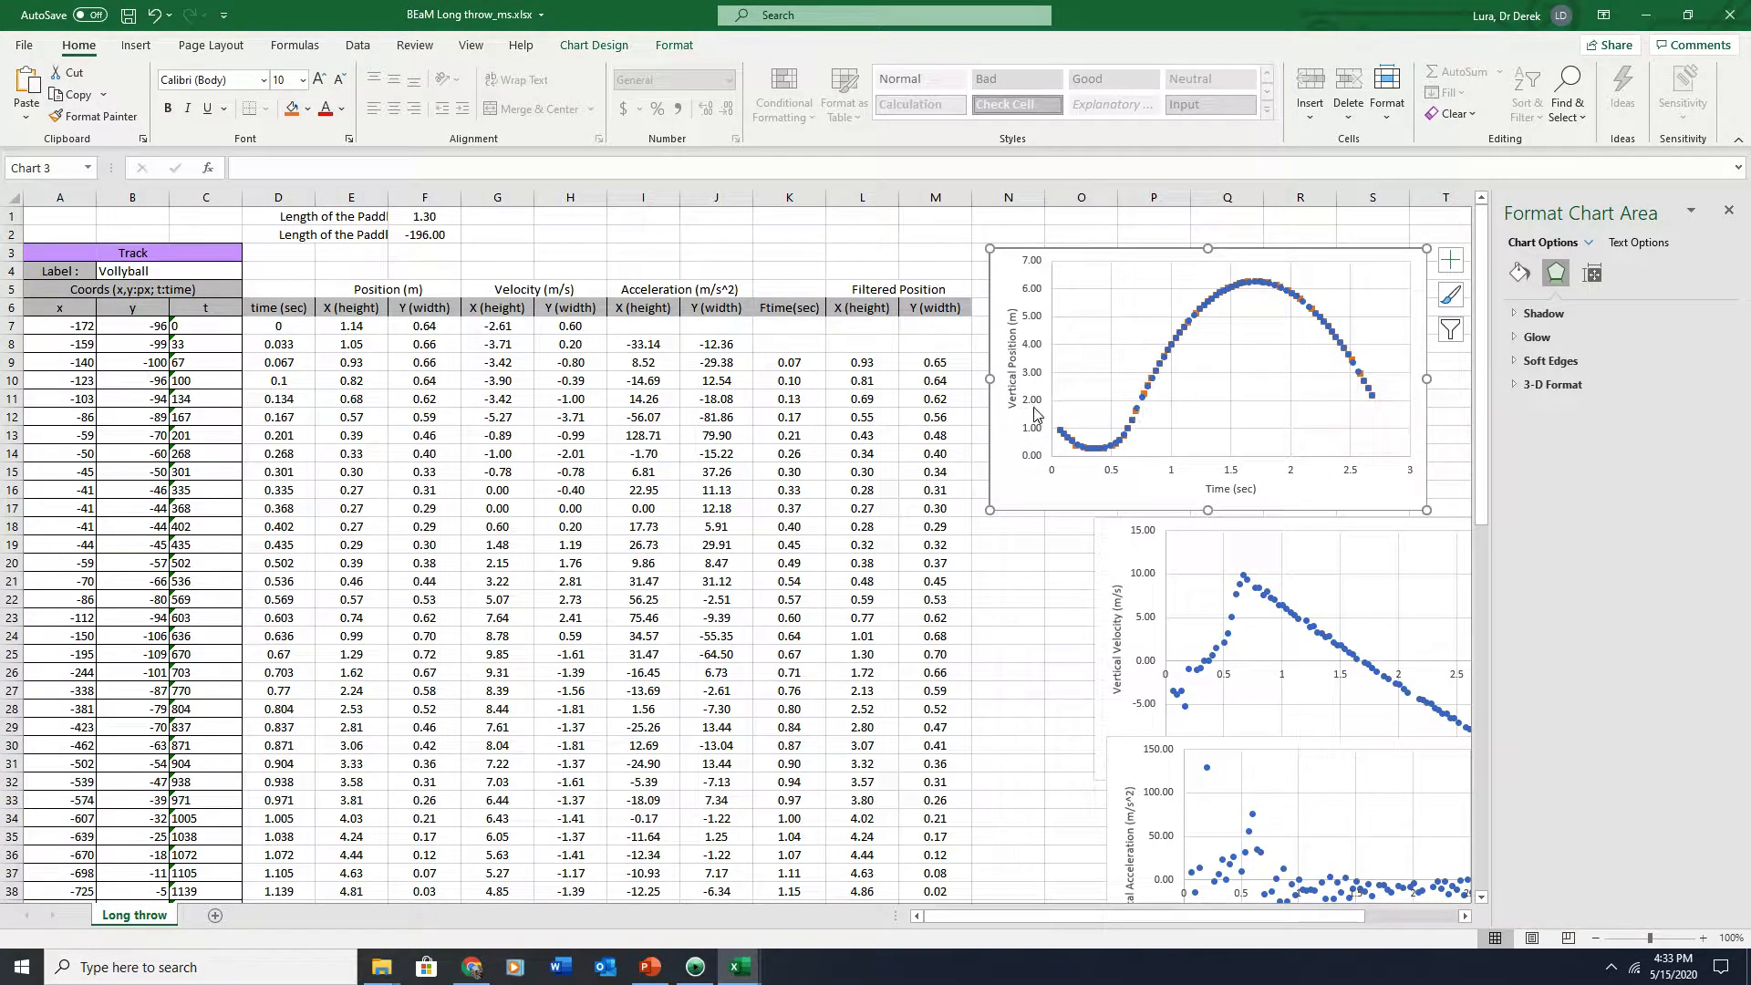
{"action": "left_click_drag", "start_coordinate": [1101, 255], "coordinate": [1121, 252]}
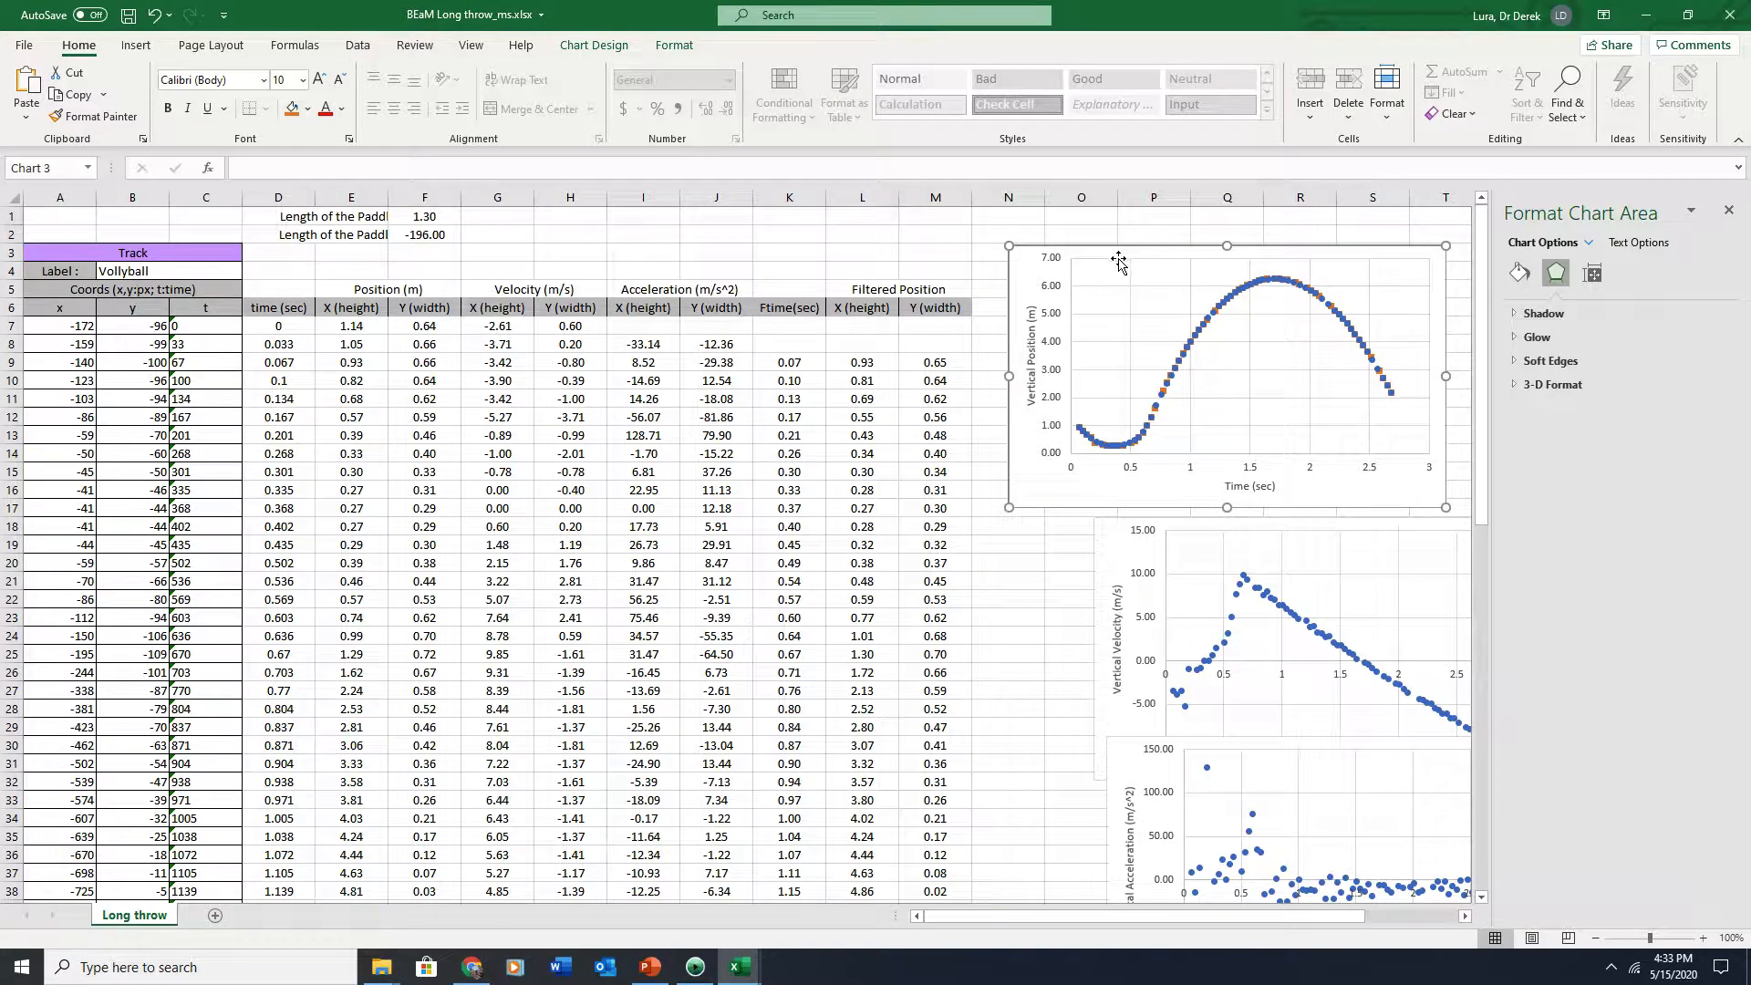
{"action": "left_click", "coordinate": [1232, 608]}
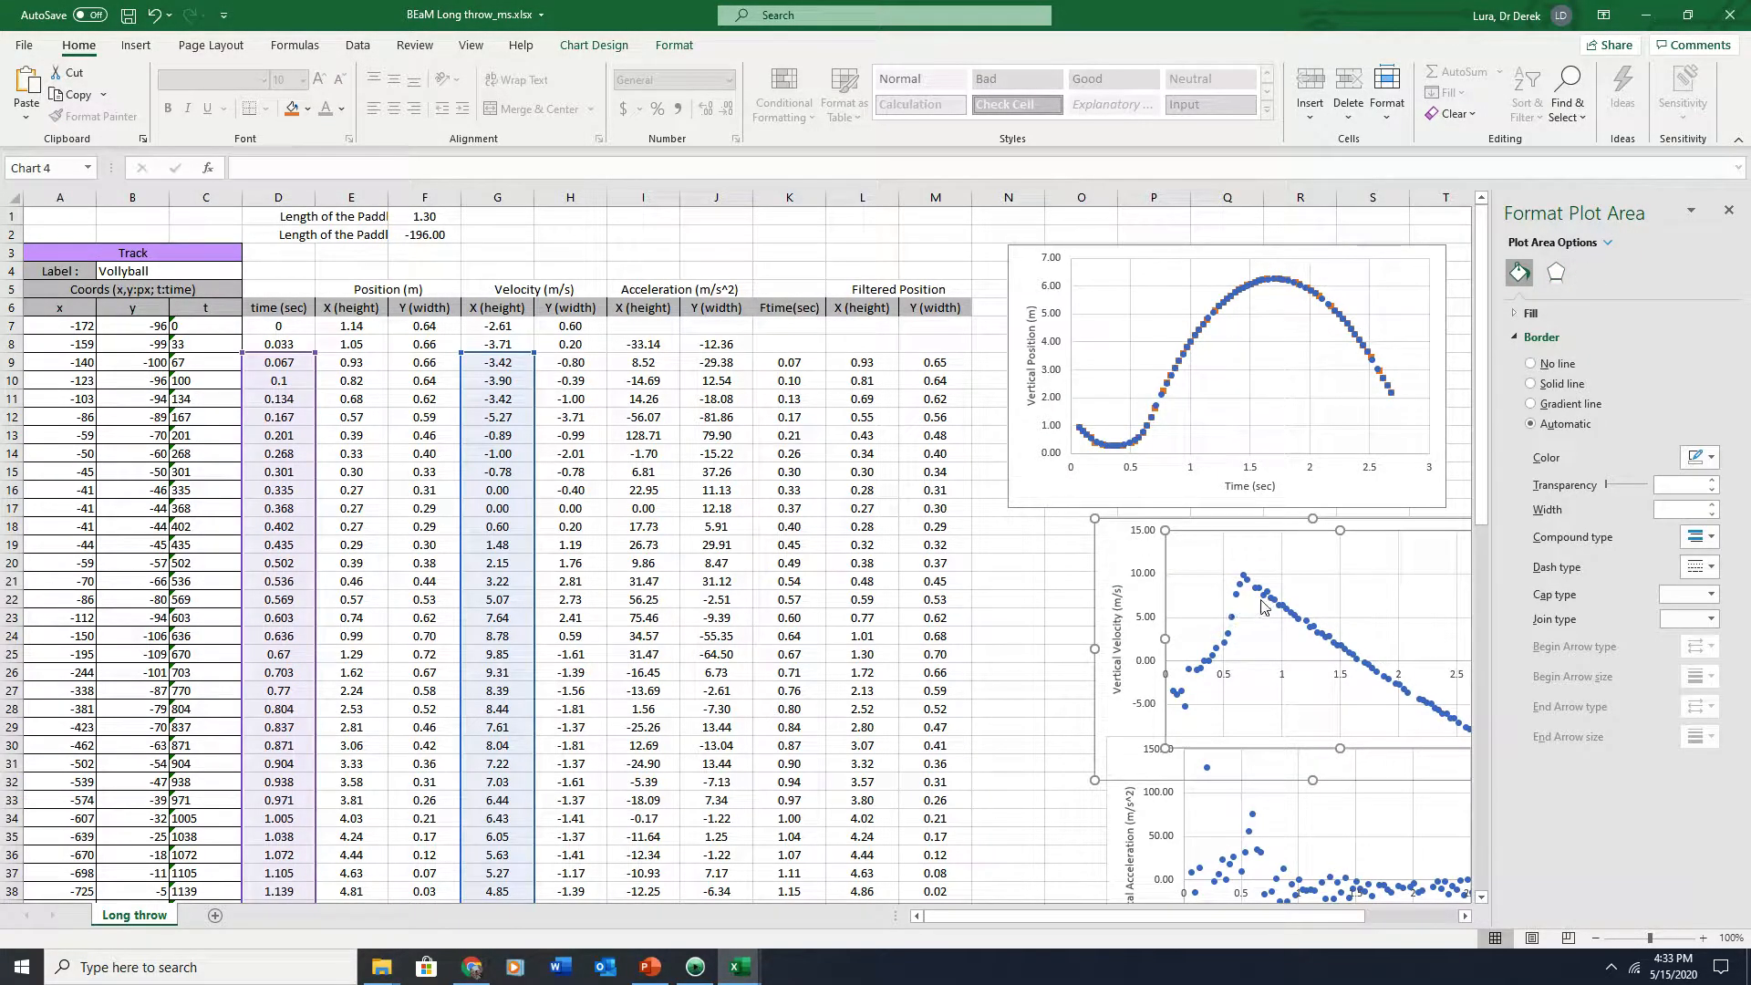
{"action": "left_click", "coordinate": [1266, 595]}
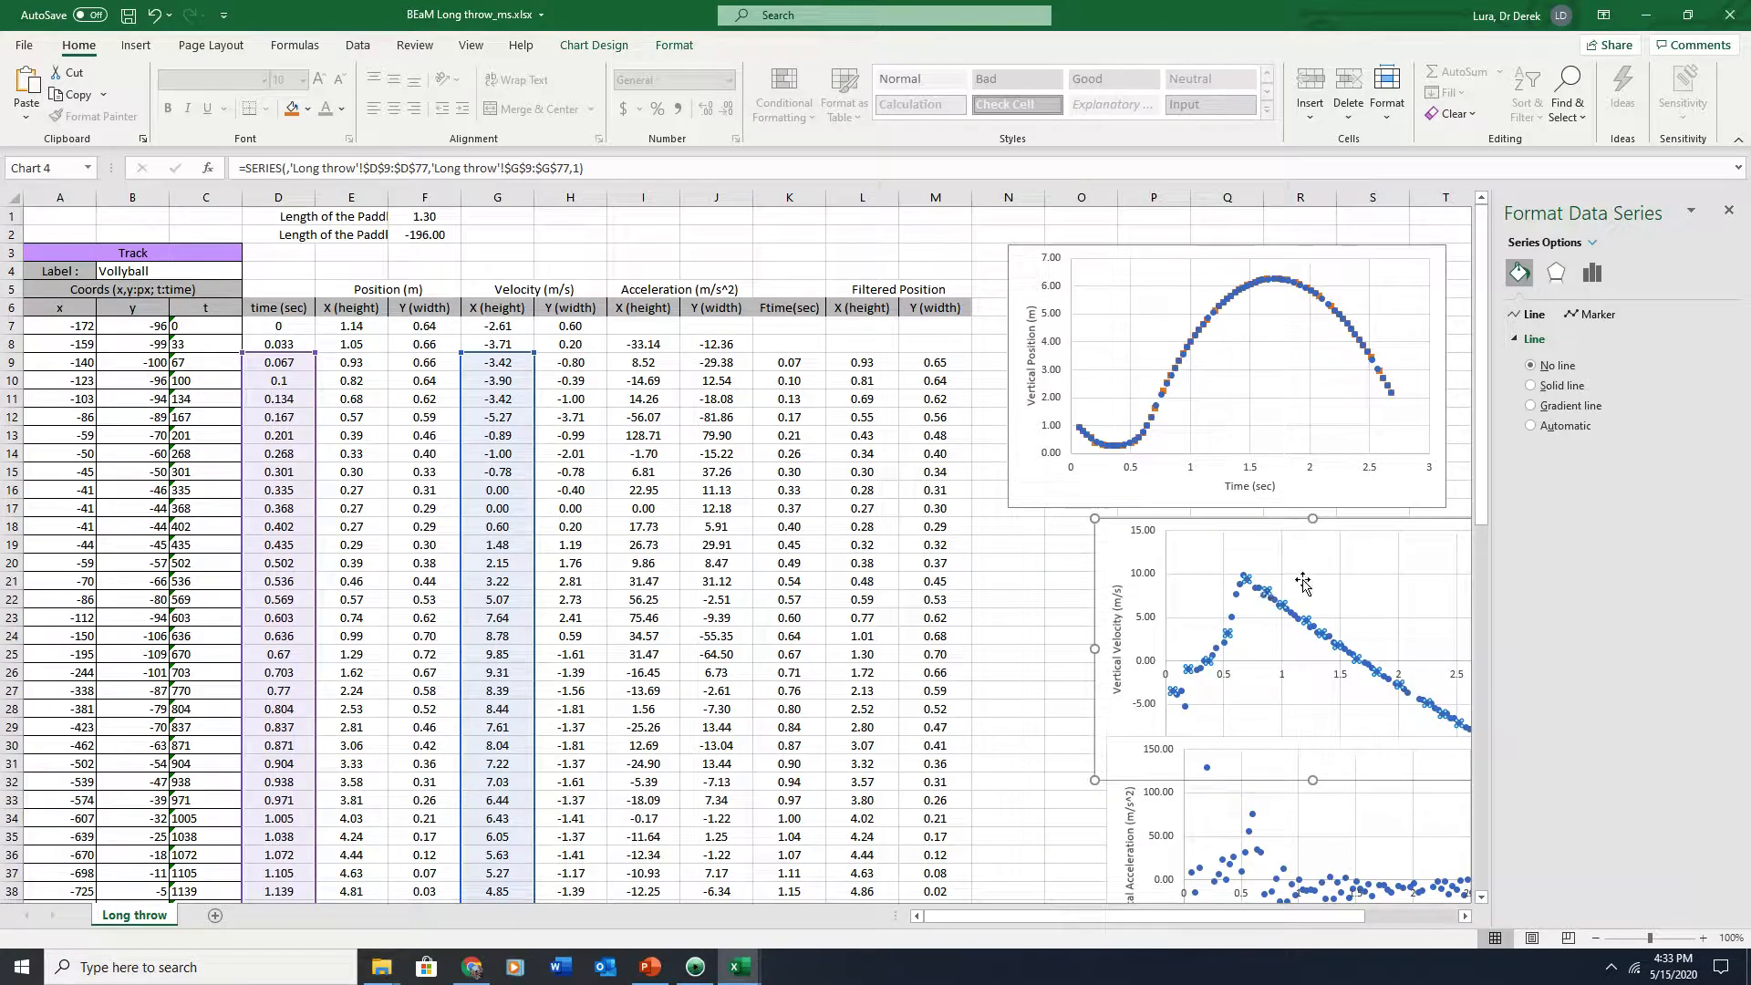
{"action": "left_click", "coordinate": [1302, 580]}
{"action": "key", "text": "ctrl+v"}
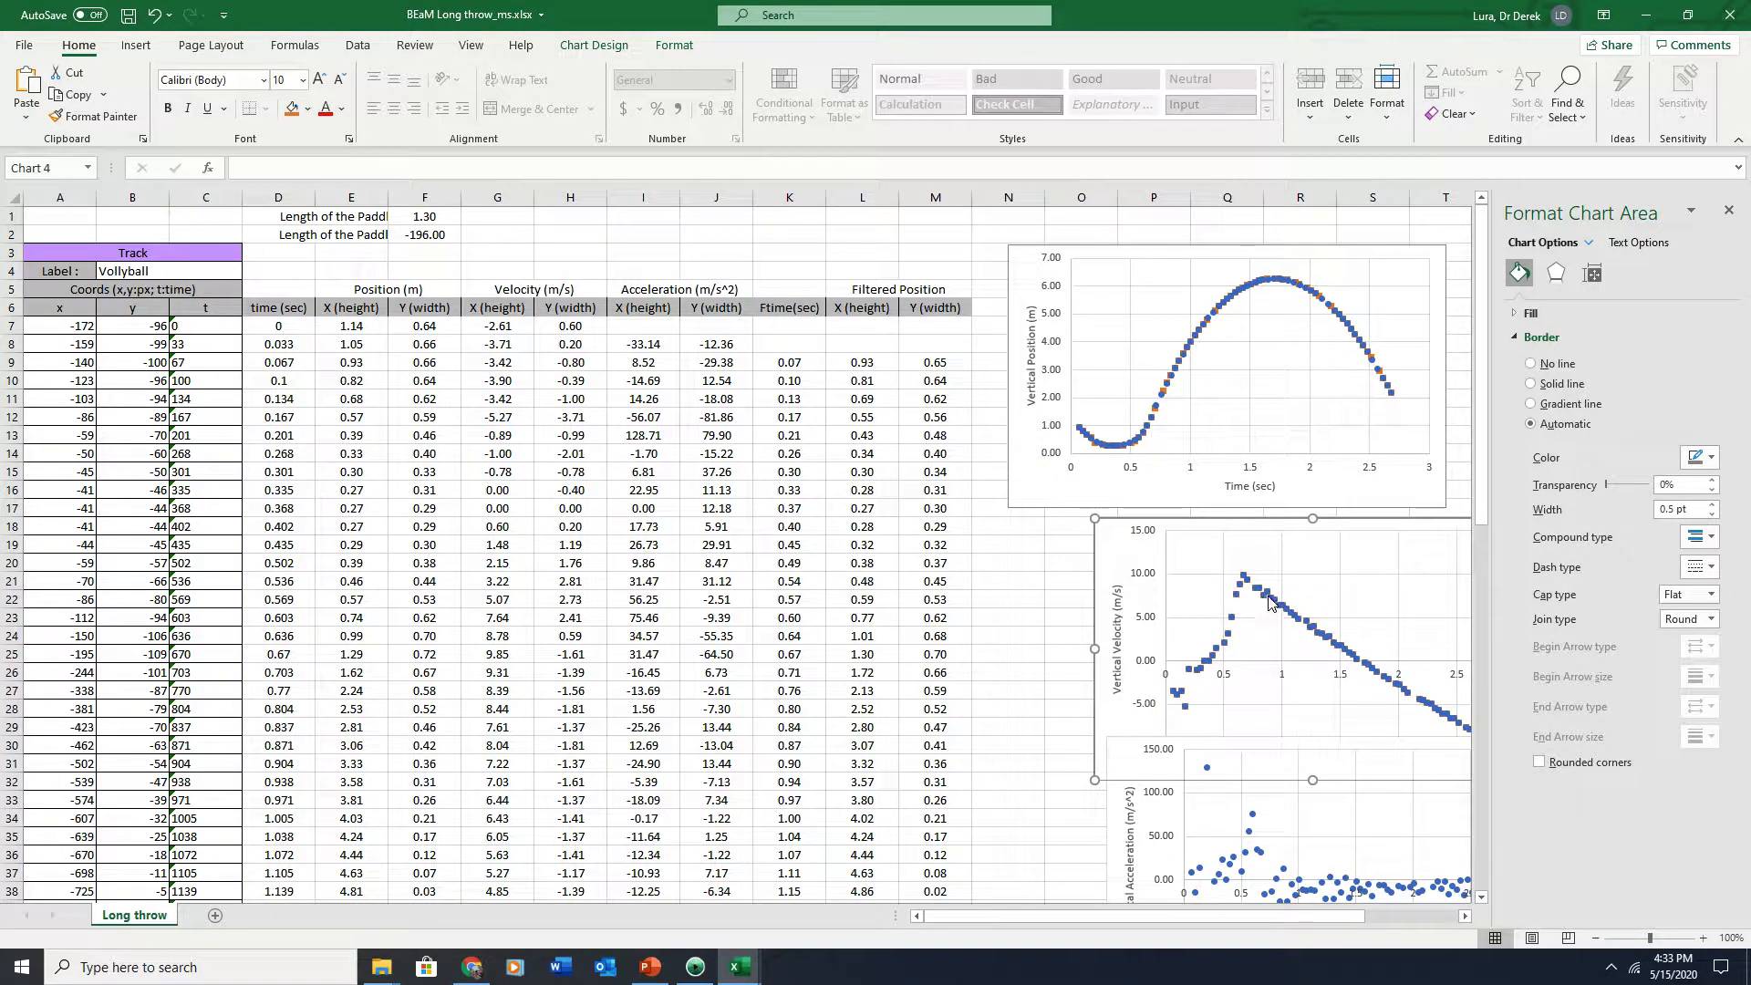
{"action": "left_click", "coordinate": [1267, 602]}
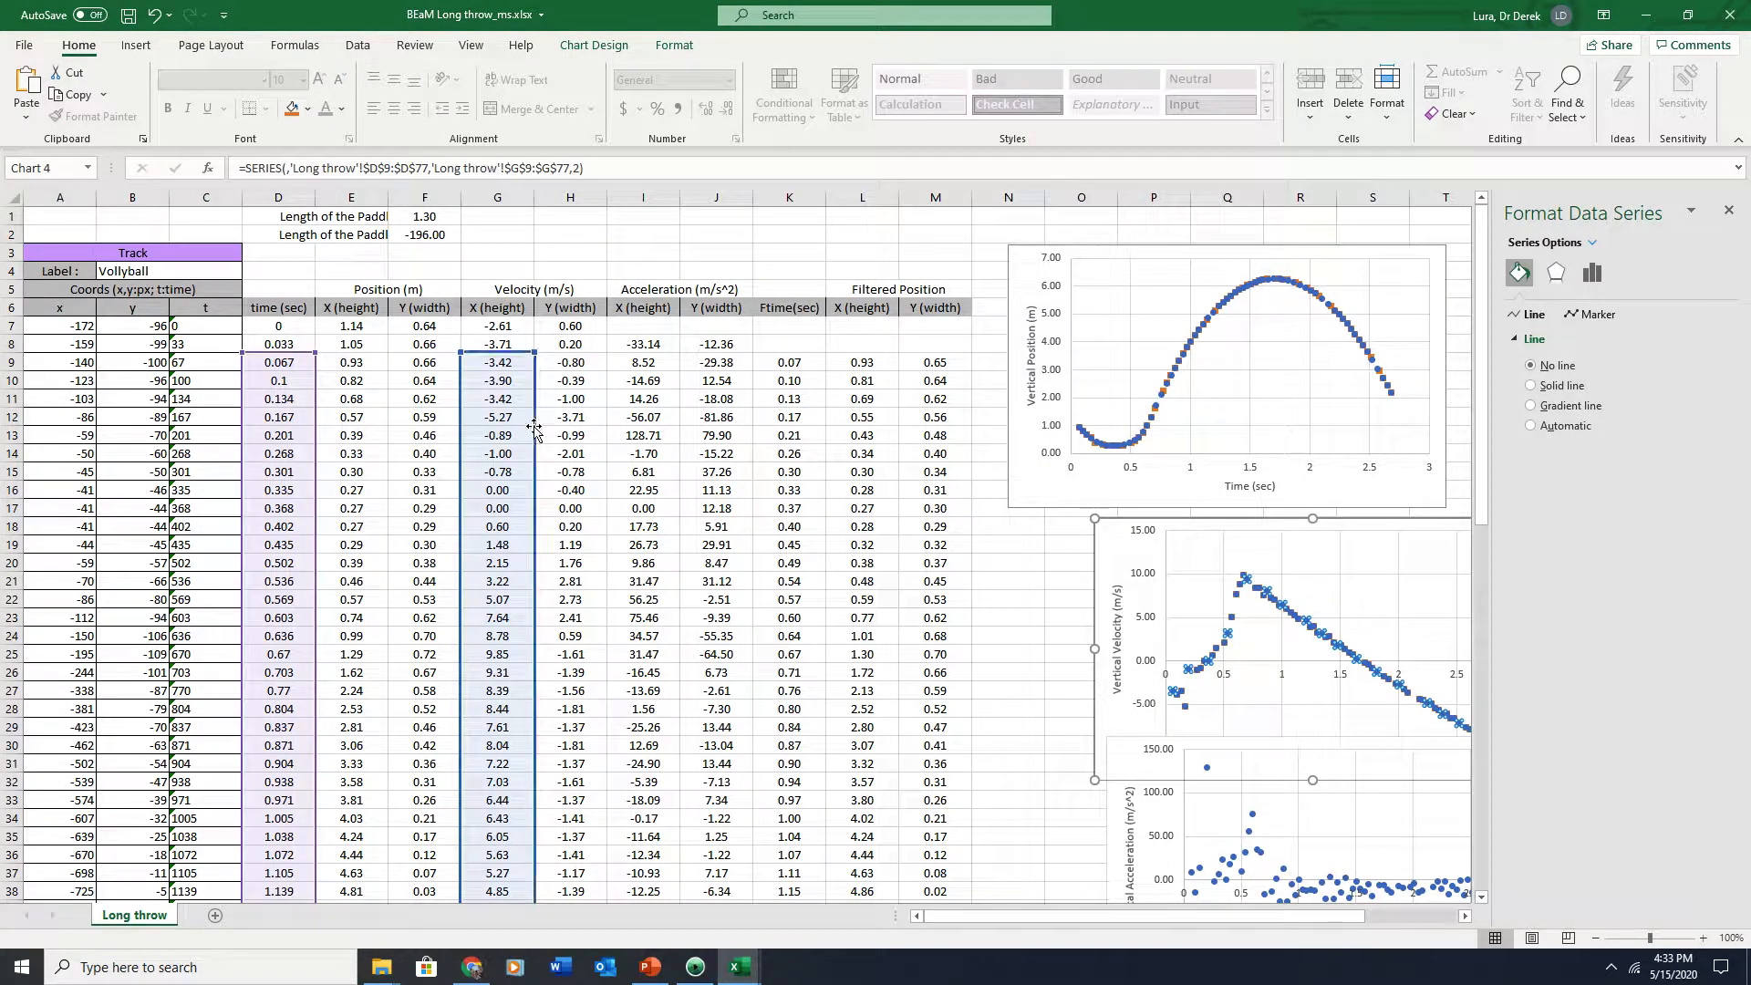
{"action": "left_click_drag", "start_coordinate": [536, 434], "coordinate": [987, 441]}
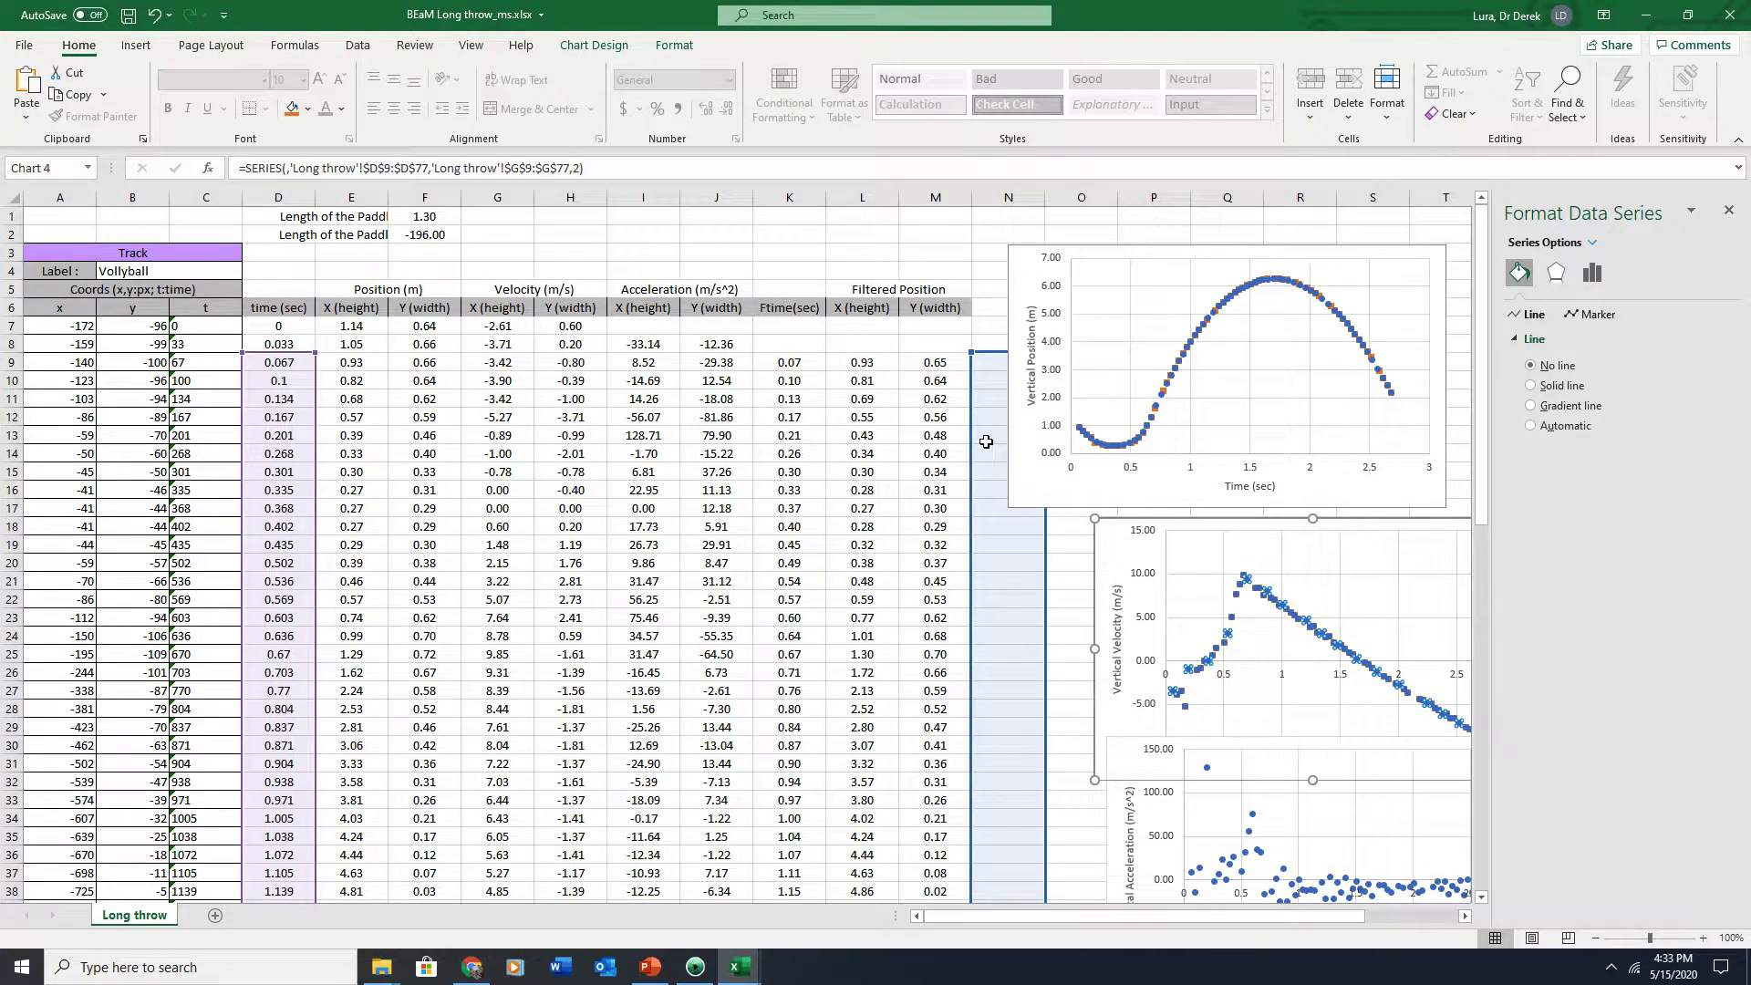
{"action": "left_click_drag", "start_coordinate": [318, 445], "coordinate": [775, 442]}
Copy the three-point averaging formula from M9 across to Q9 to average the velocity and acceleration columns
{"action": "left_click", "coordinate": [938, 359]}
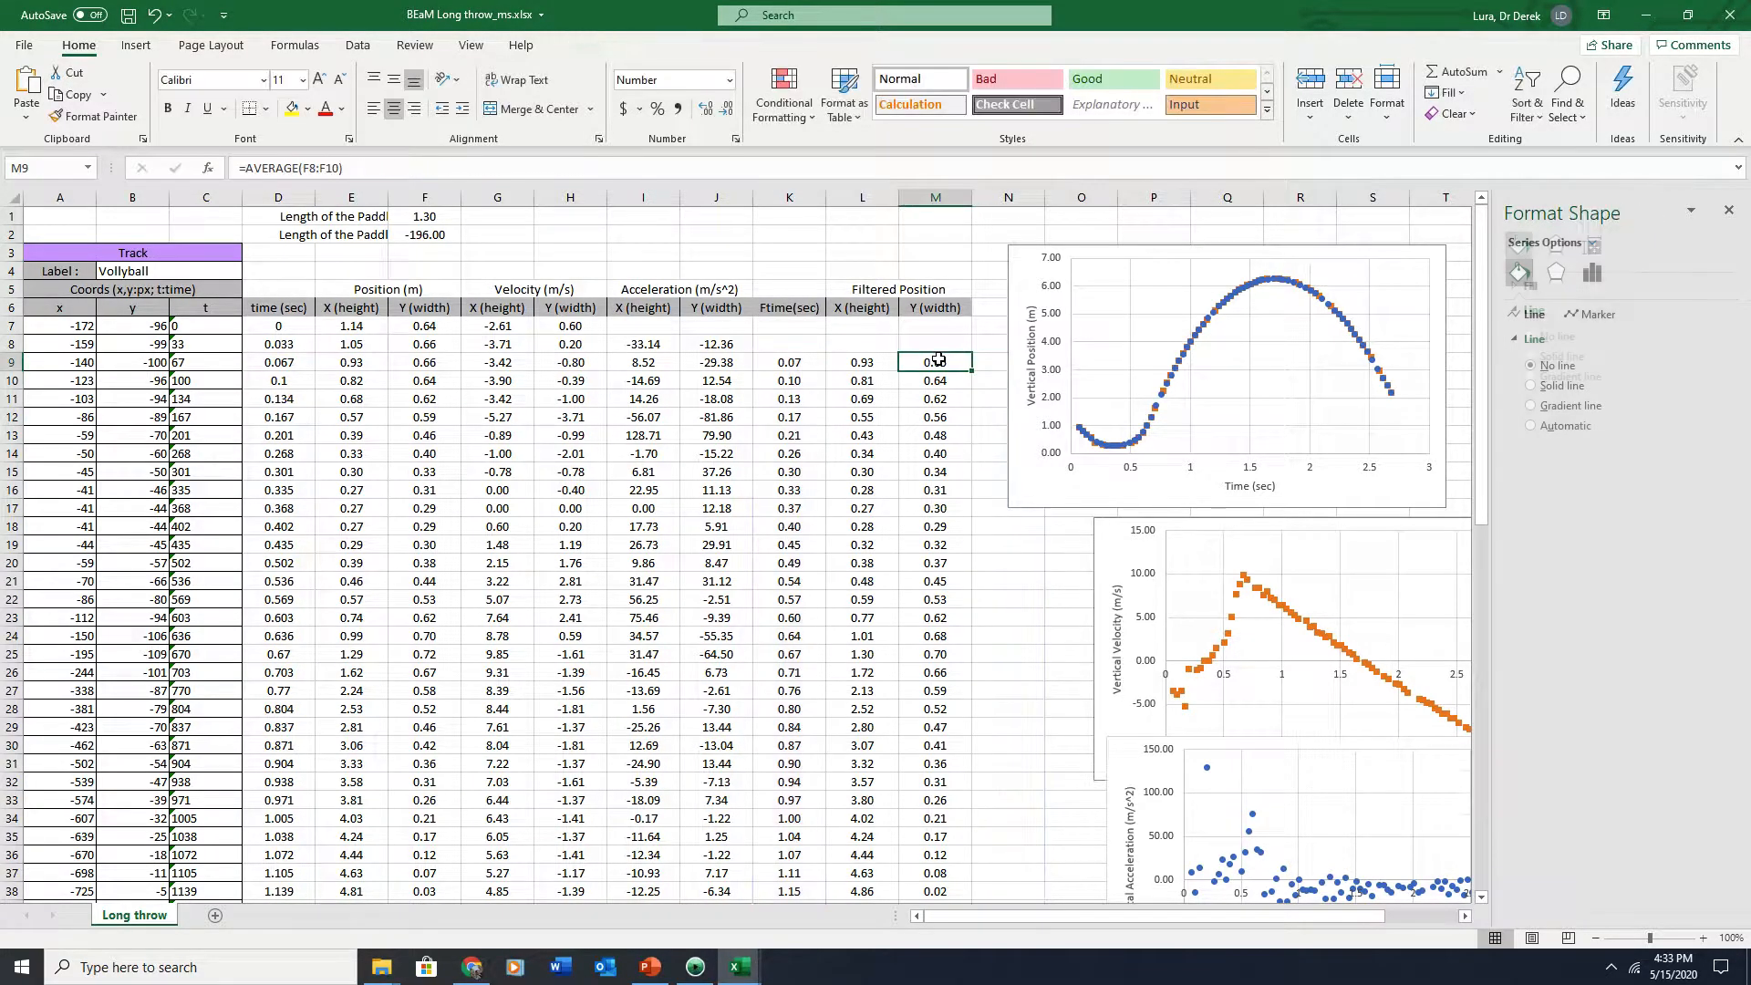
{"action": "left_click_drag", "start_coordinate": [1076, 254], "coordinate": [1316, 271]}
{"action": "left_click", "coordinate": [939, 361]}
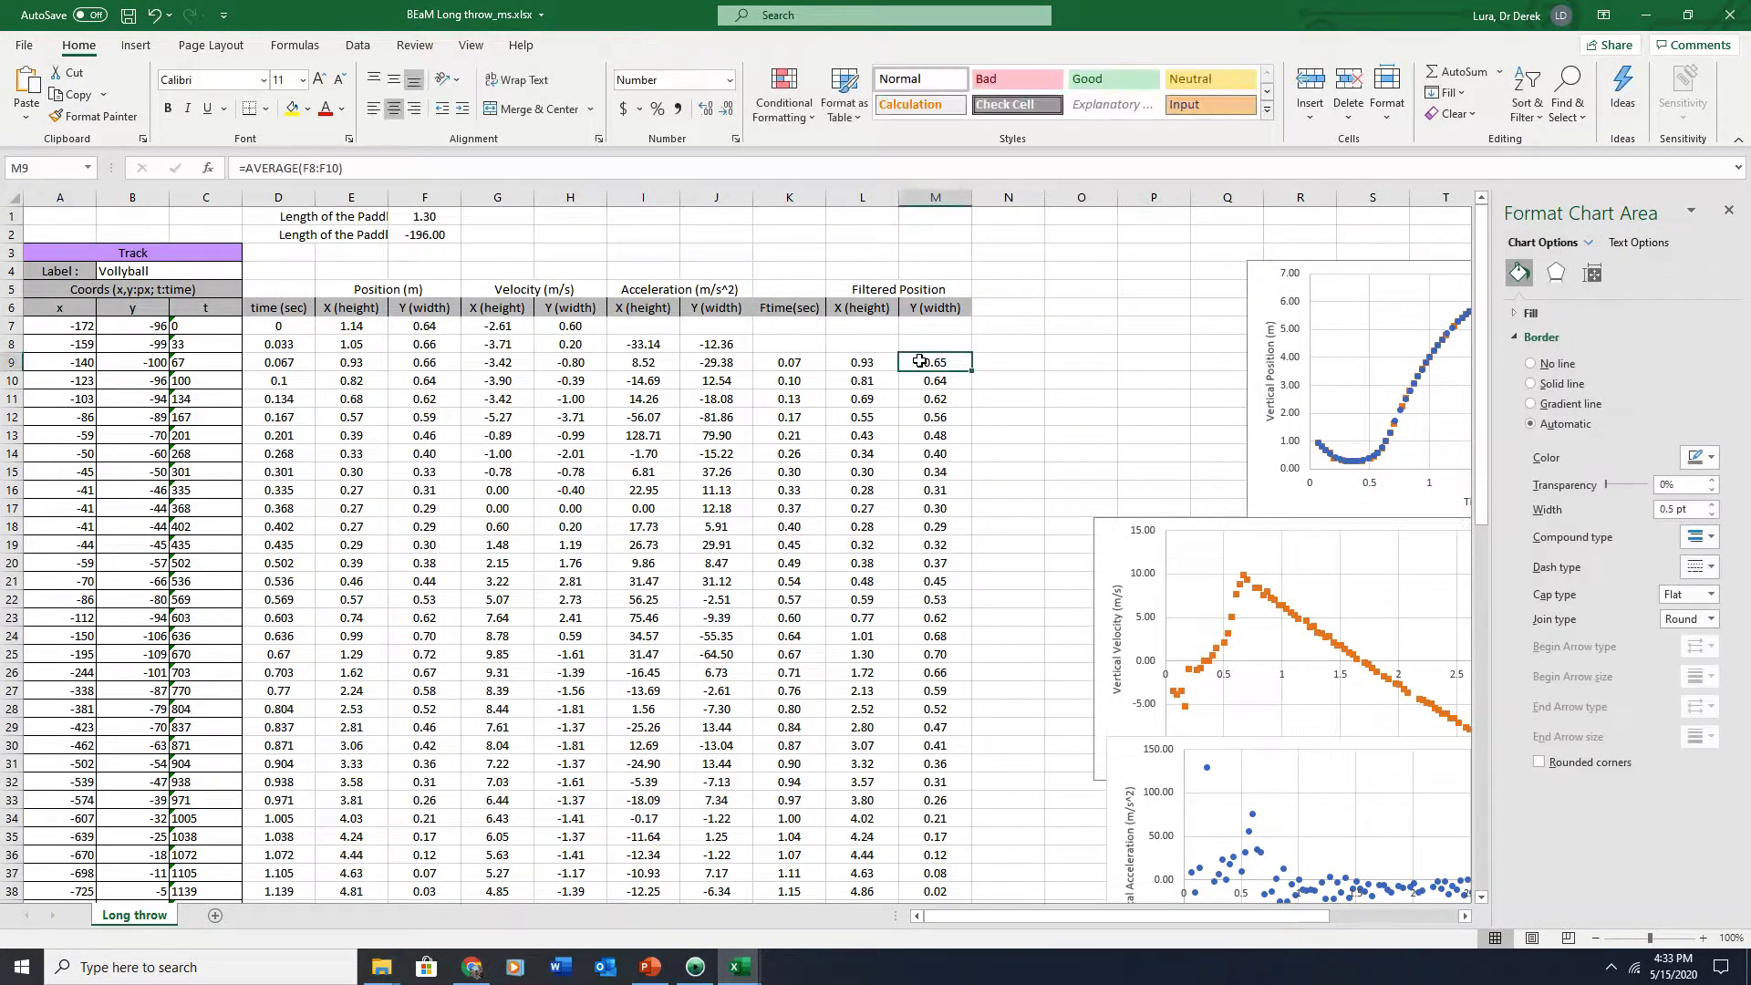
{"action": "left_click_drag", "start_coordinate": [974, 372], "coordinate": [1254, 383]}
{"action": "left_click", "coordinate": [998, 362]}
{"action": "left_click", "coordinate": [599, 166]}
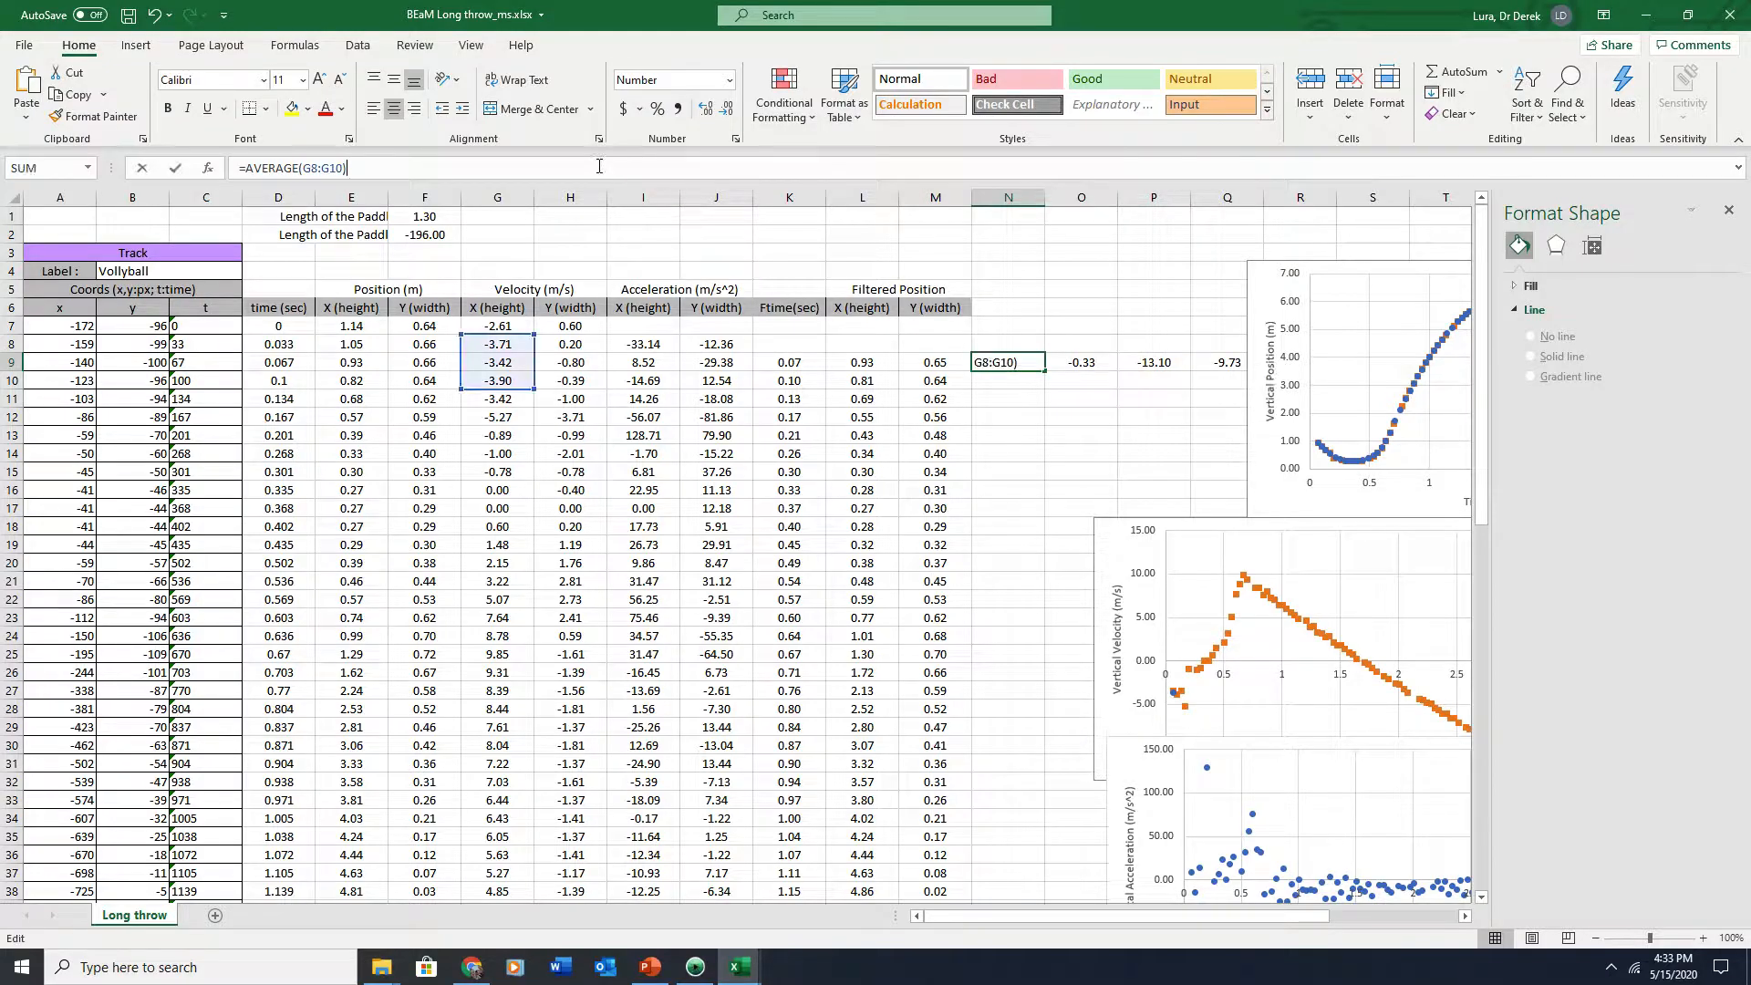
{"action": "key", "text": "Return"}
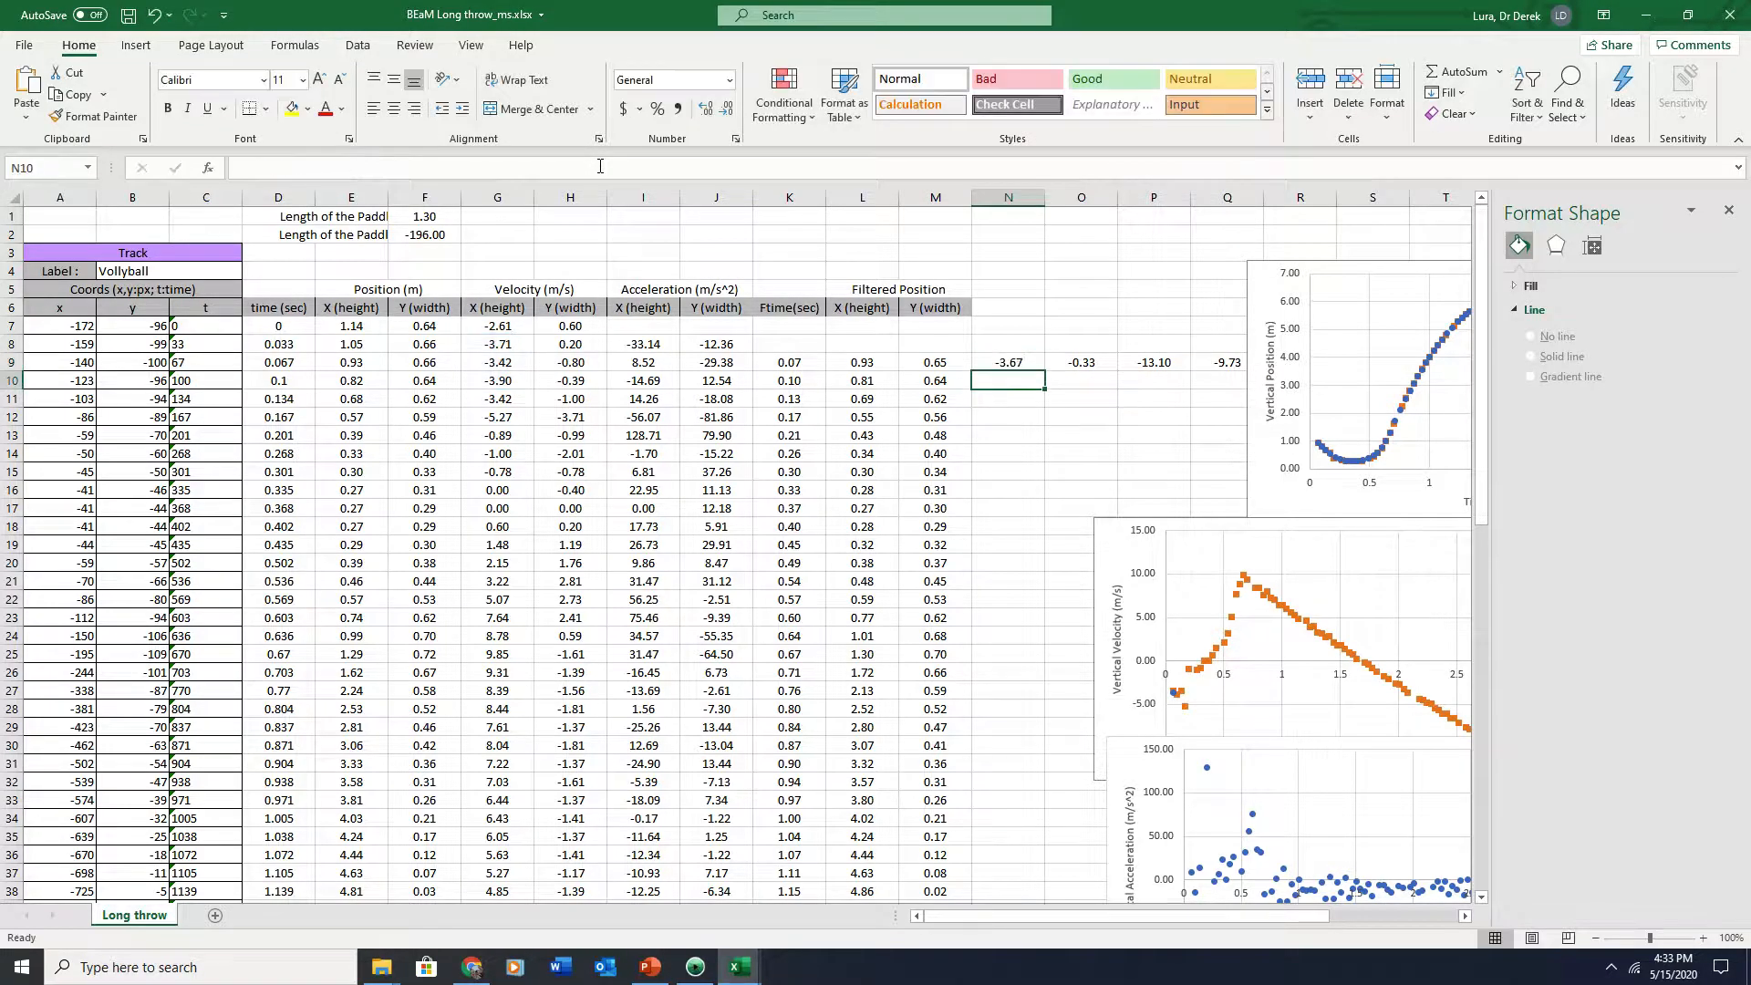
Fill the averaging formulas in N9:Q9 down to row 78
{"action": "left_click", "coordinate": [1144, 362]}
{"action": "left_click", "coordinate": [958, 172]}
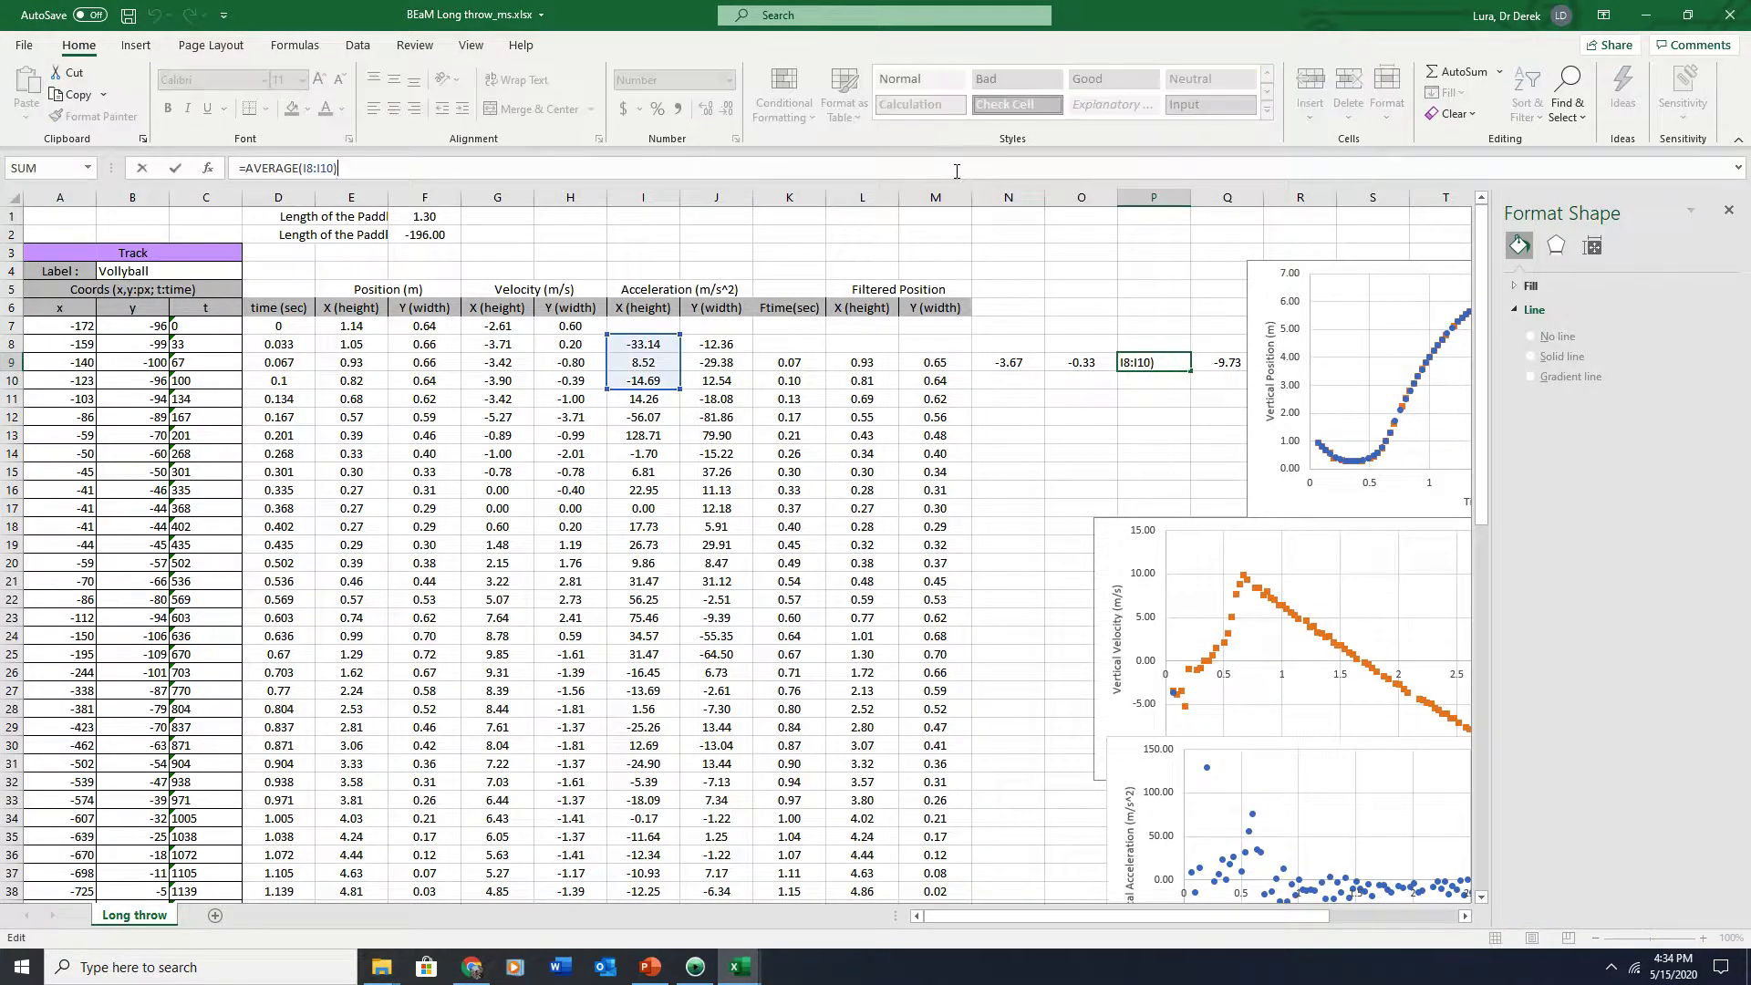
{"action": "key", "text": "Return"}
{"action": "left_click_drag", "start_coordinate": [1003, 362], "coordinate": [1236, 363]}
{"action": "left_click_drag", "start_coordinate": [1274, 278], "coordinate": [1388, 277]}
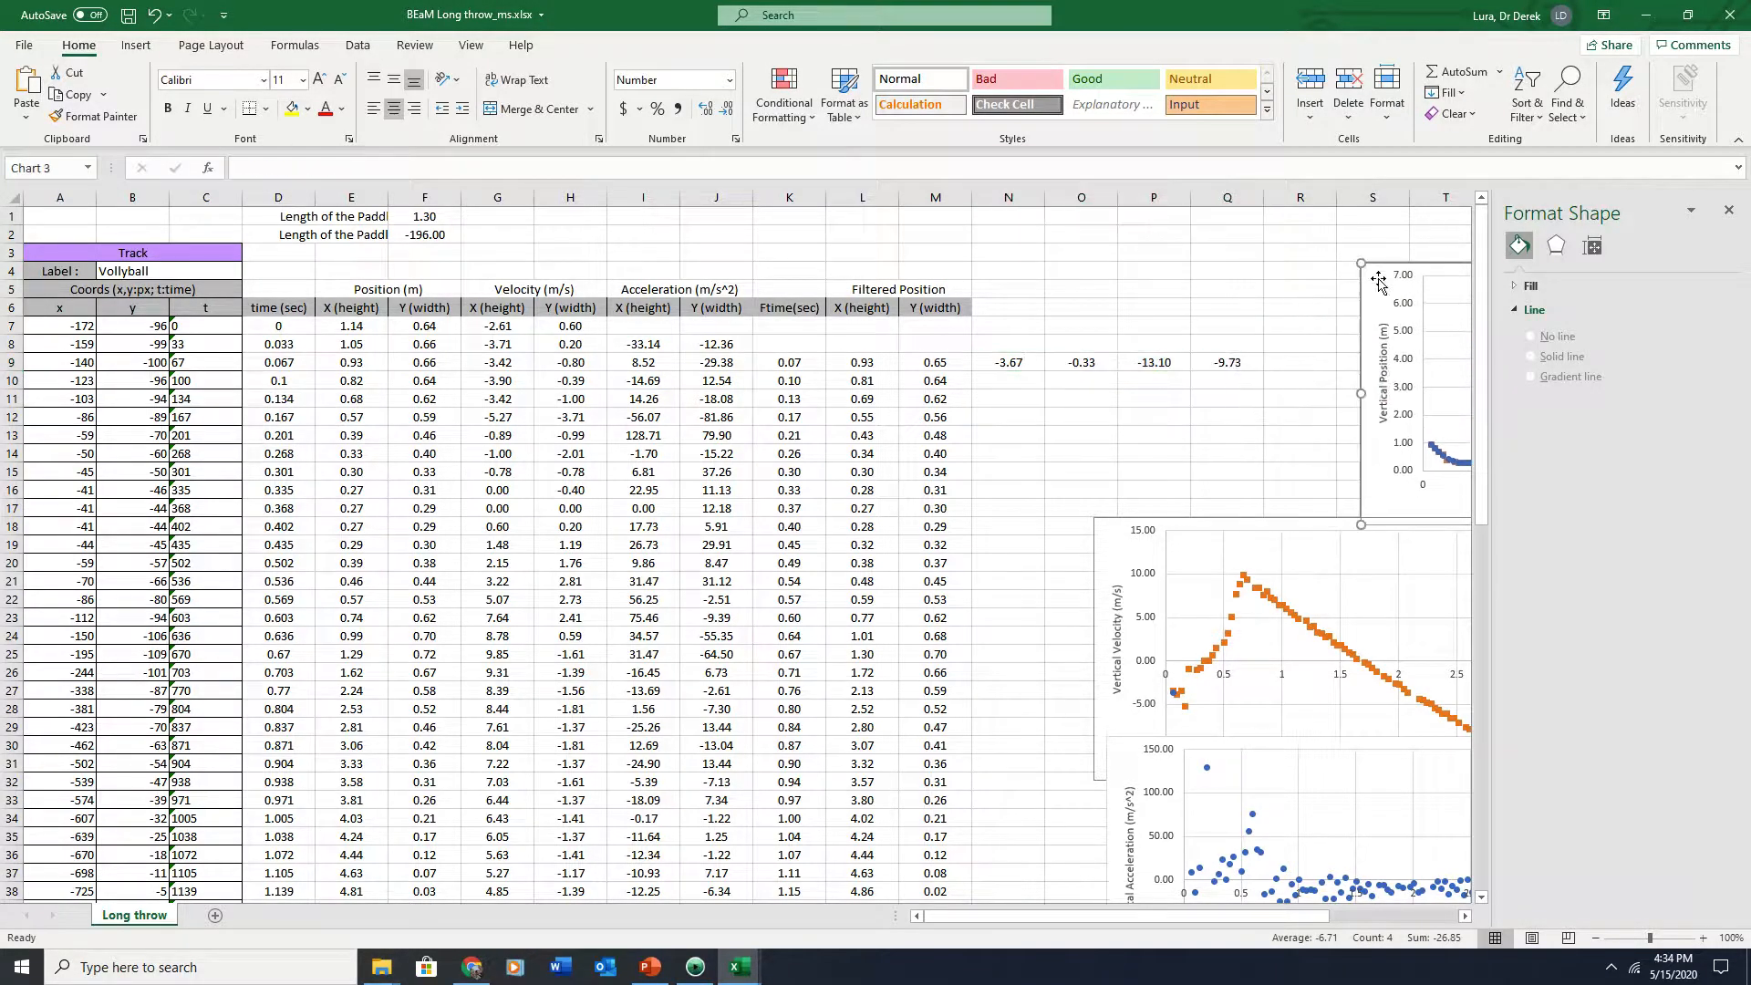
{"action": "left_click_drag", "start_coordinate": [1007, 362], "coordinate": [1242, 825]}
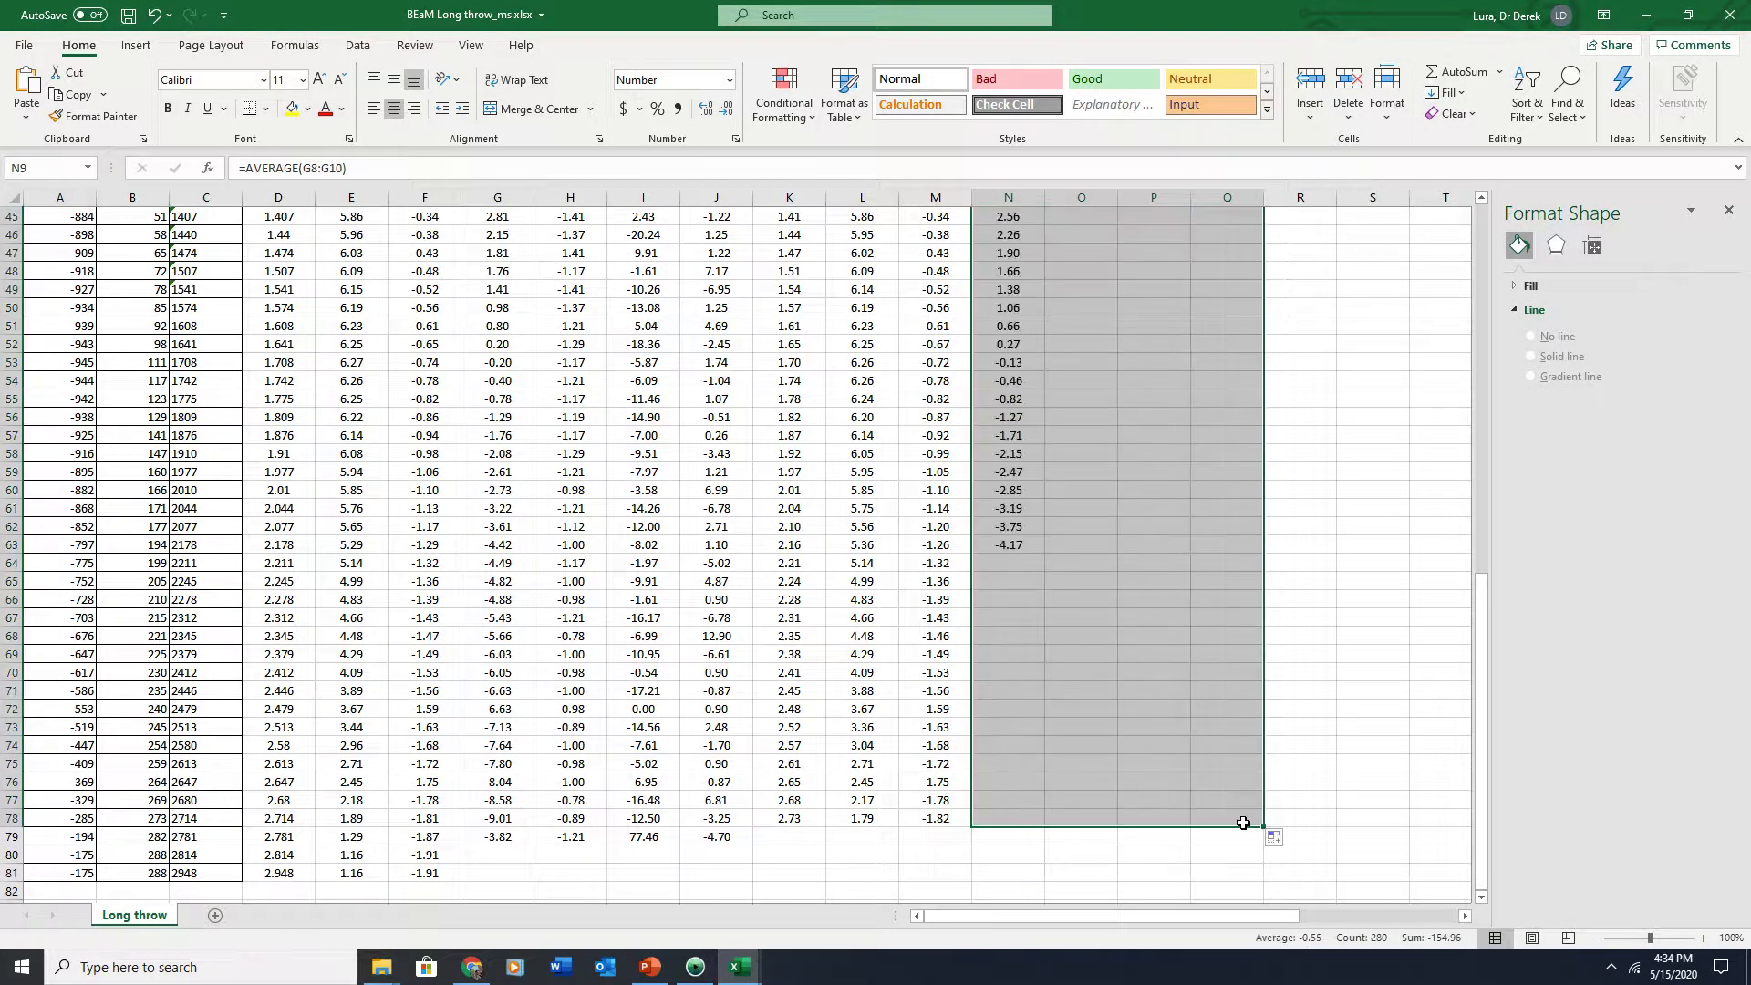
{"action": "scroll", "coordinate": [896, 561], "scroll_direction": "up", "scroll_amount": 8}
{"action": "scroll", "coordinate": [894, 562], "scroll_direction": "down", "scroll_amount": 7}
{"action": "scroll", "coordinate": [891, 563], "scroll_direction": "up", "scroll_amount": 14}
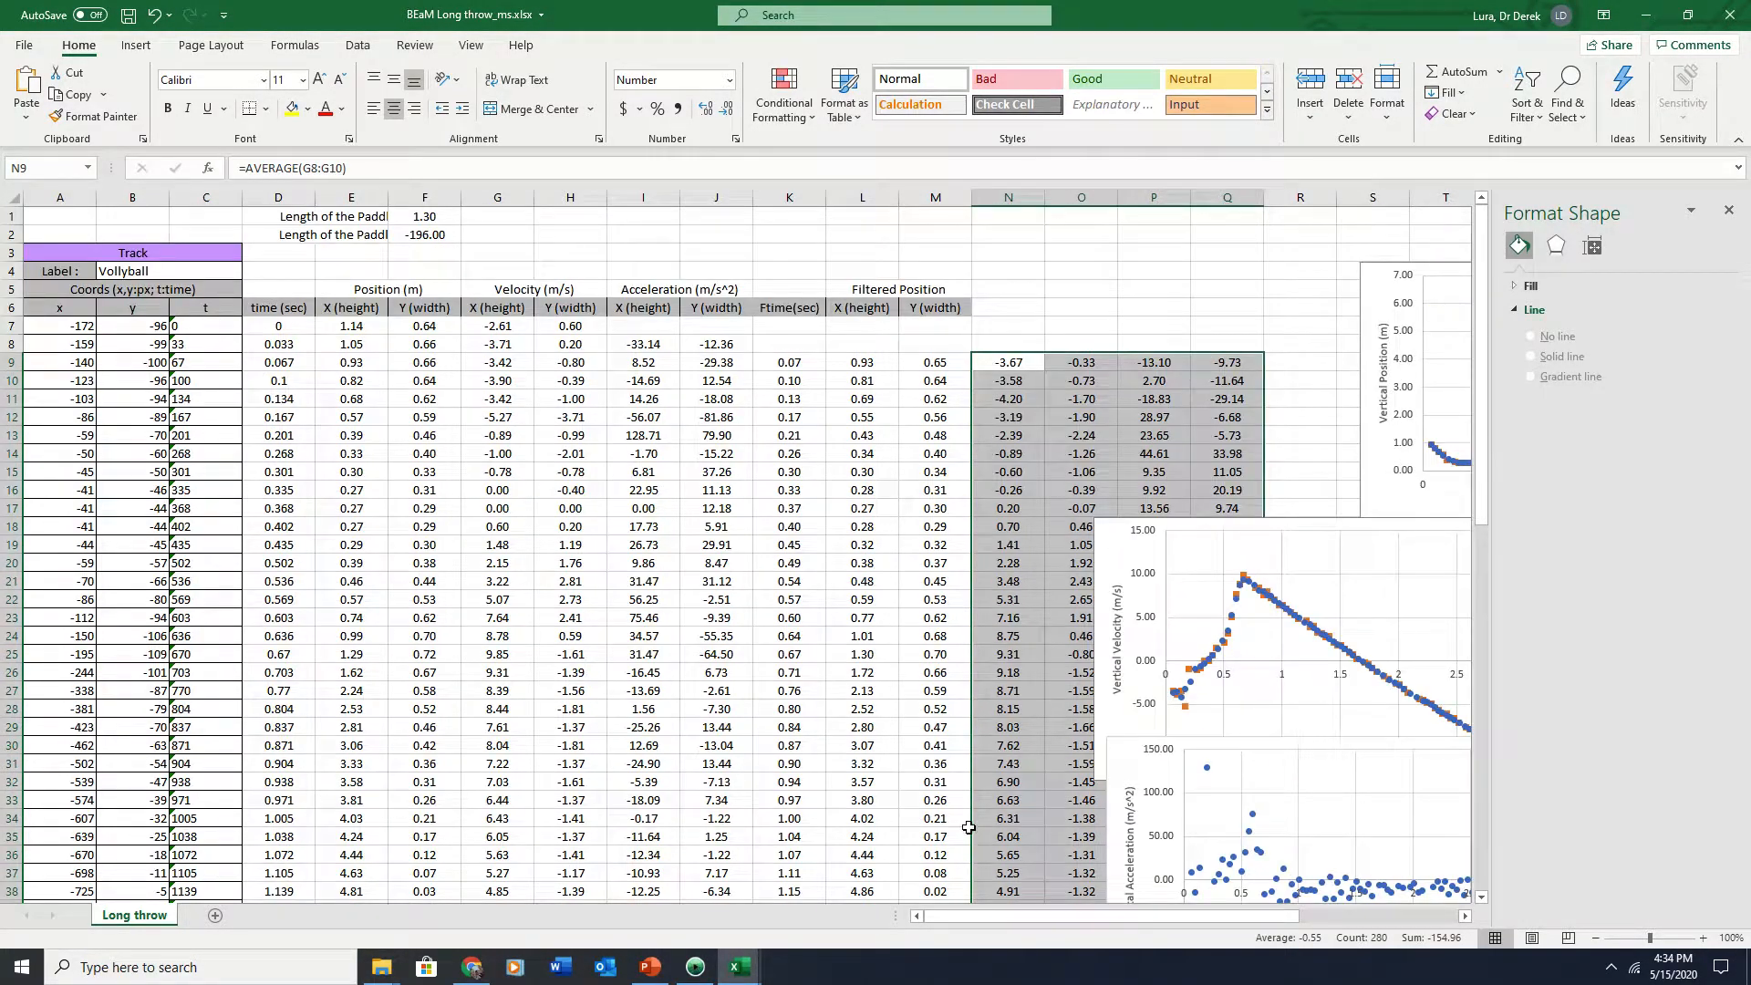
{"action": "left_click", "coordinate": [692, 972]}
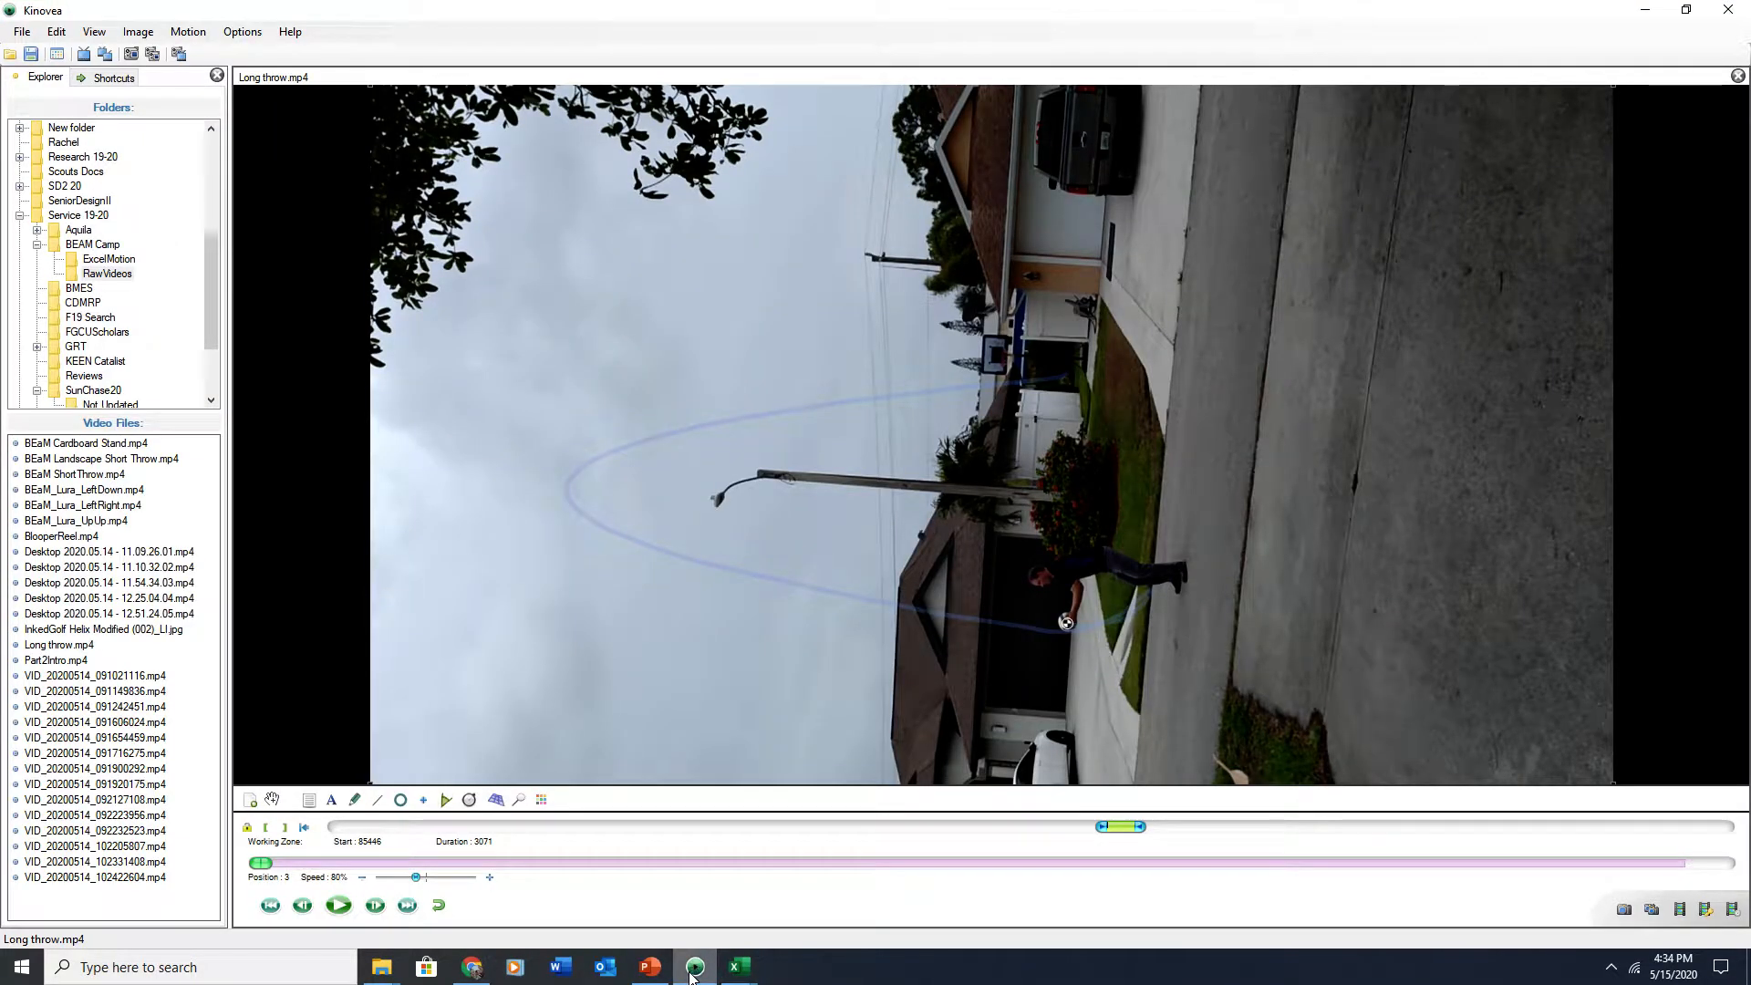
{"action": "left_click", "coordinate": [693, 972]}
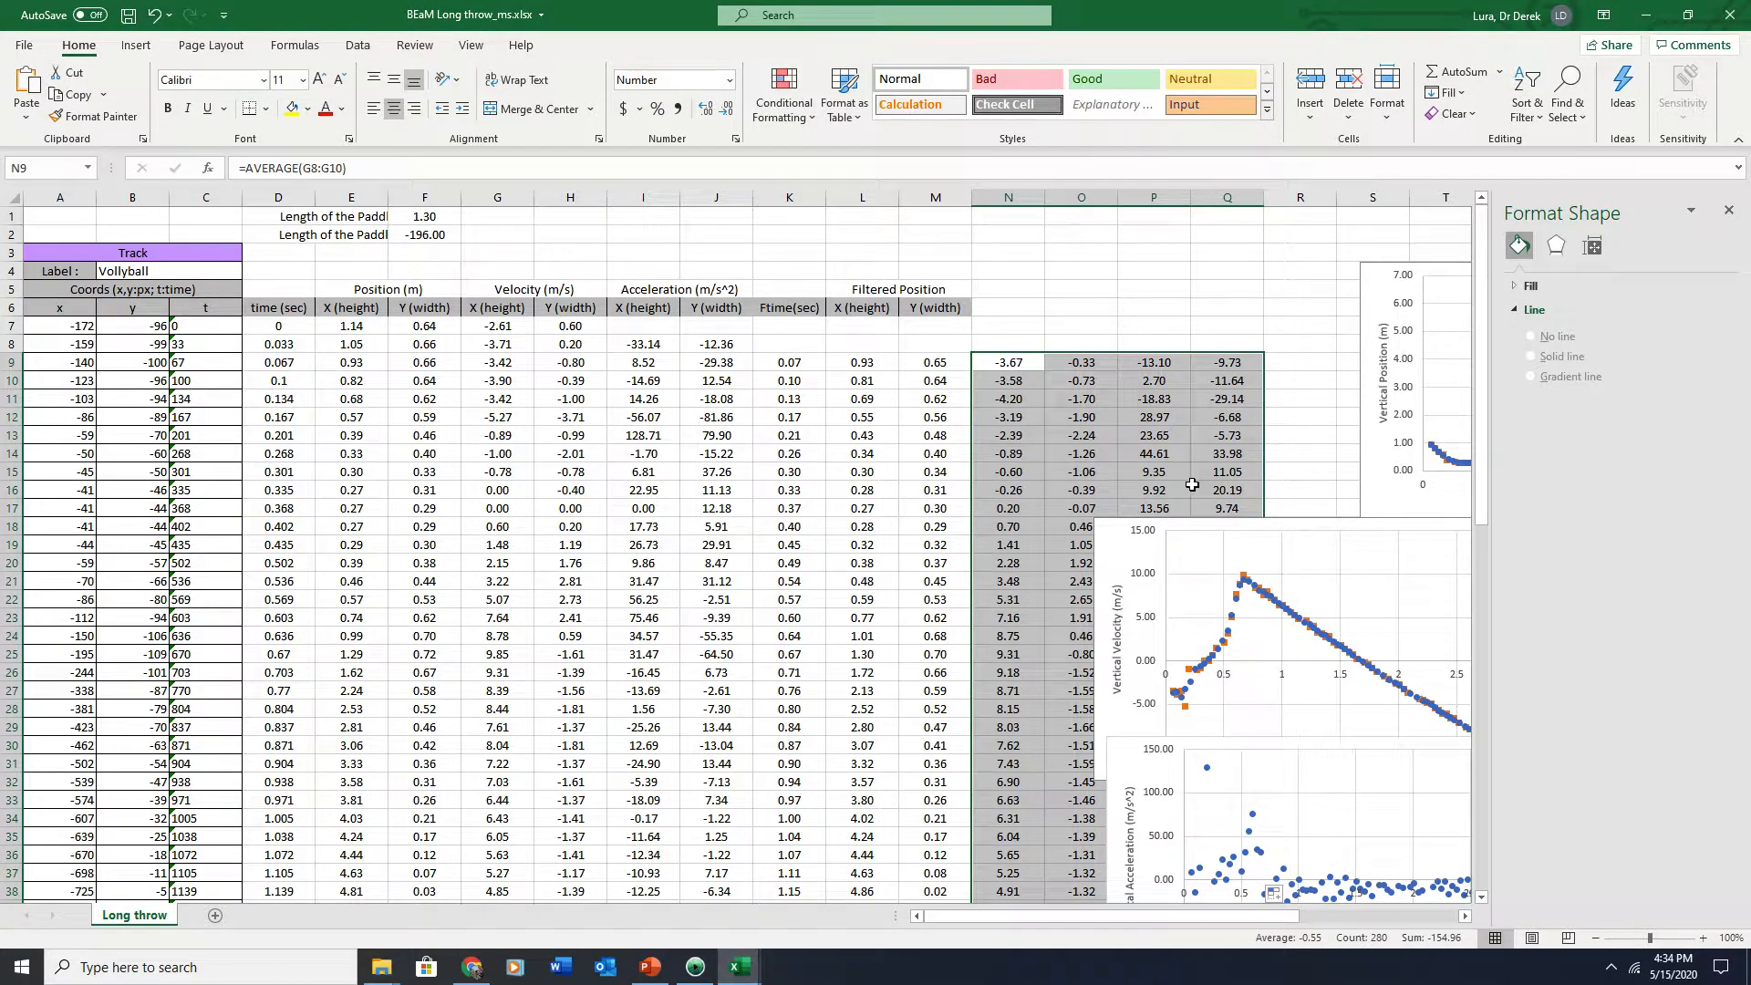
Add a legend to the velocity chart
{"action": "left_click_drag", "start_coordinate": [1275, 532], "coordinate": [1230, 495]}
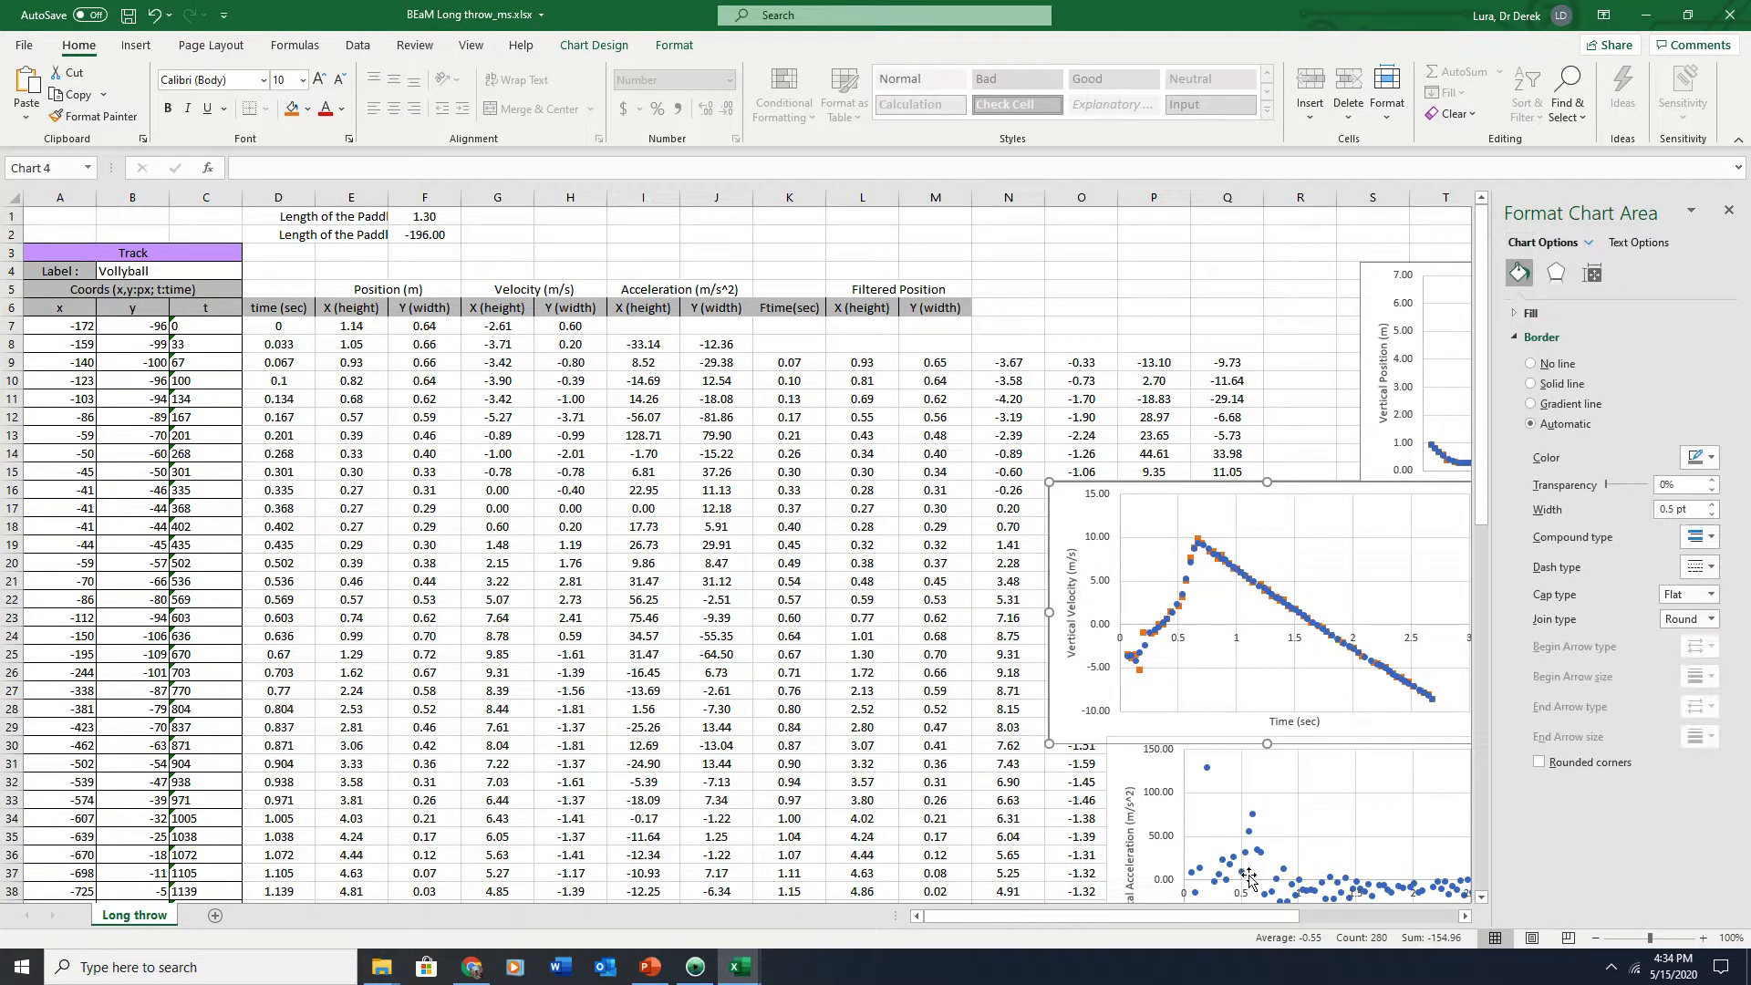
{"action": "left_click_drag", "start_coordinate": [1251, 917], "coordinate": [1331, 916]}
{"action": "left_click", "coordinate": [949, 574]}
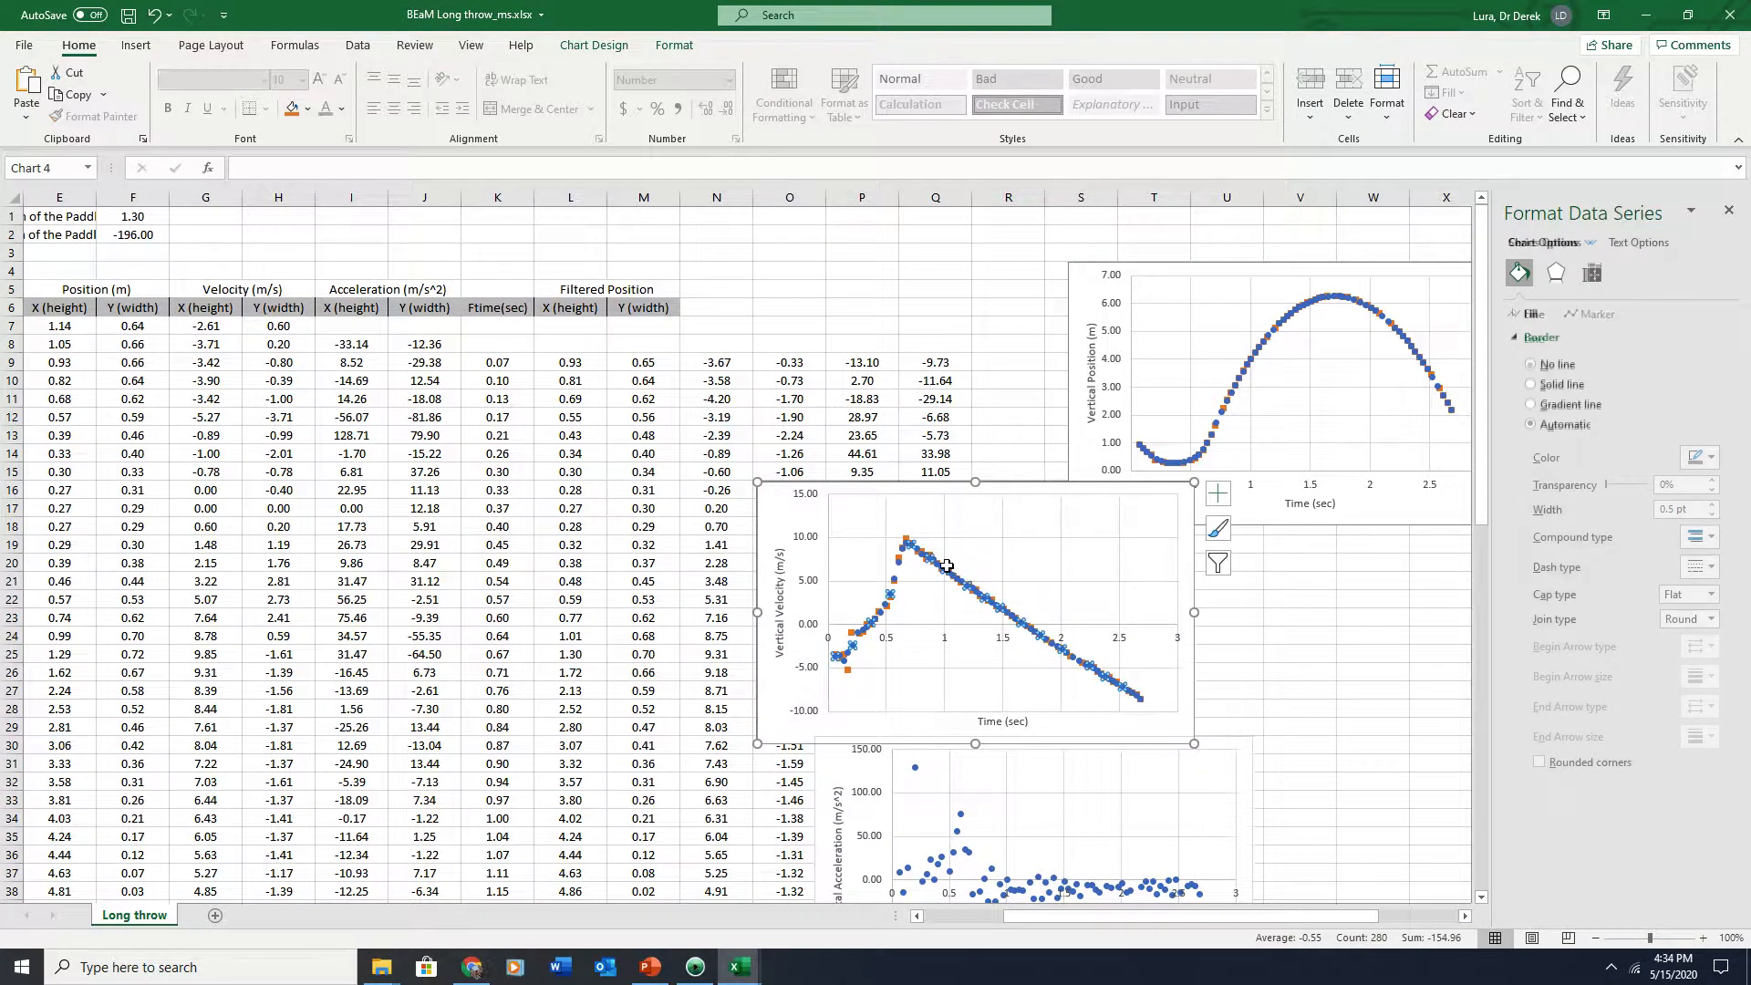
{"action": "left_click", "coordinate": [609, 47]}
{"action": "left_click", "coordinate": [663, 48]}
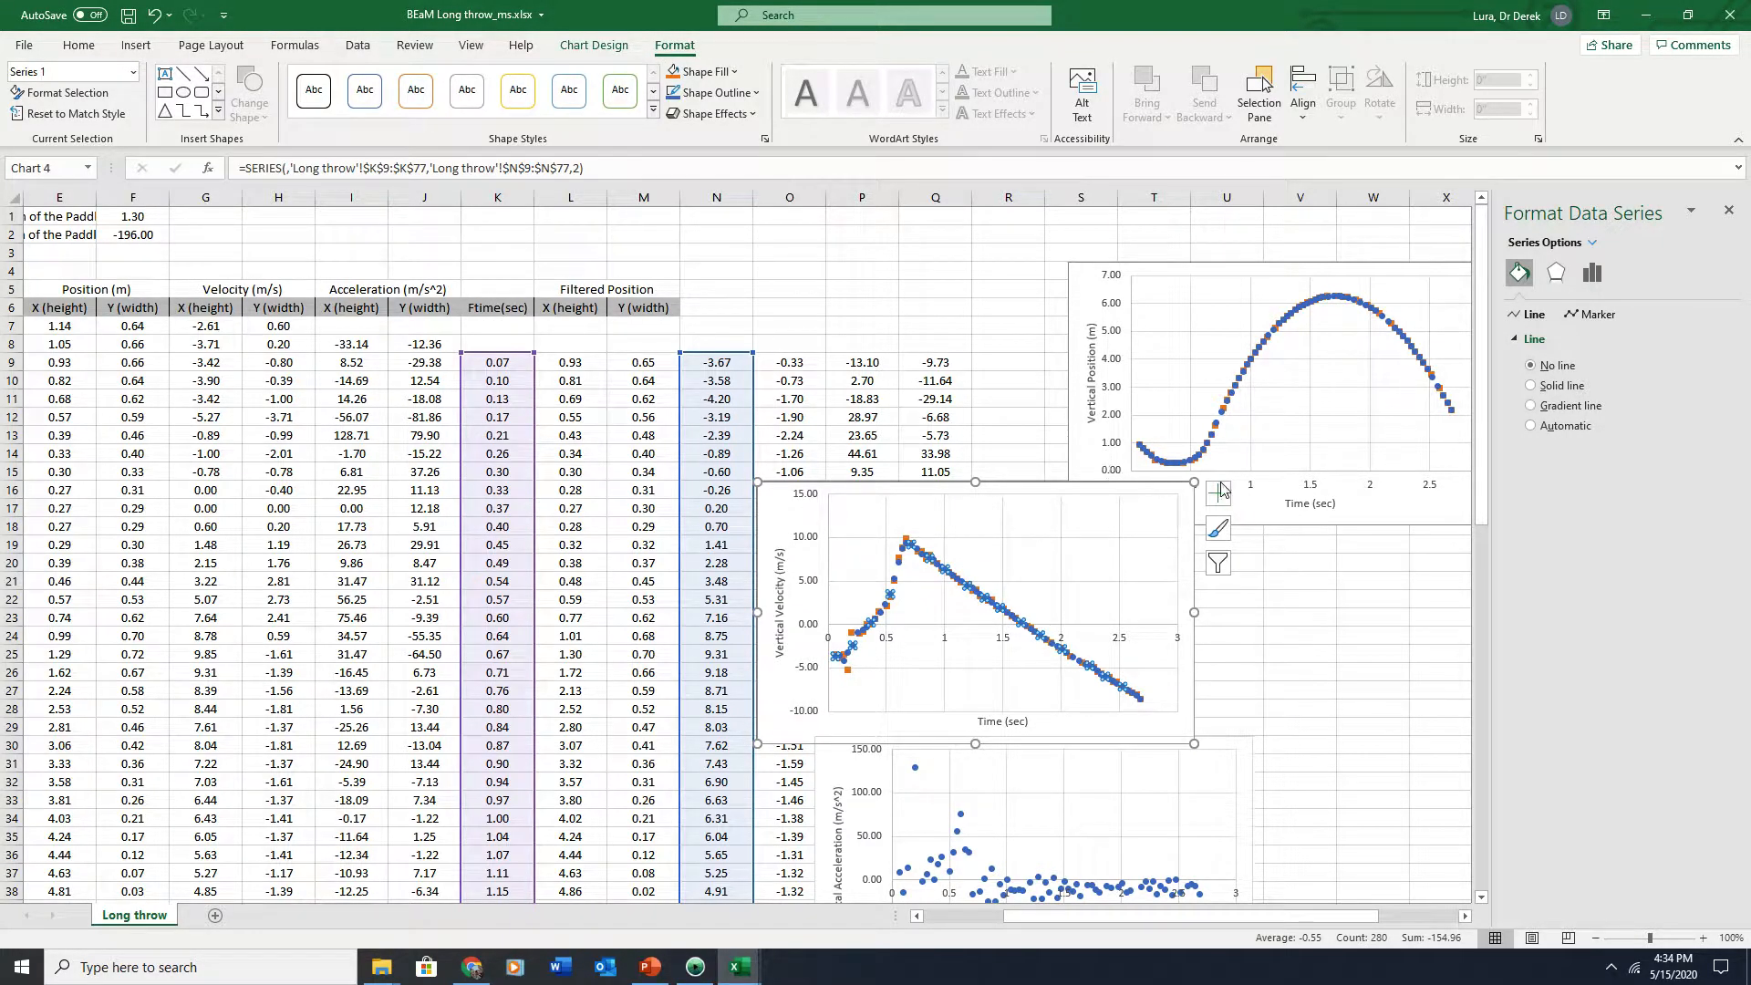
{"action": "left_click_drag", "start_coordinate": [1010, 482], "coordinate": [1189, 495]}
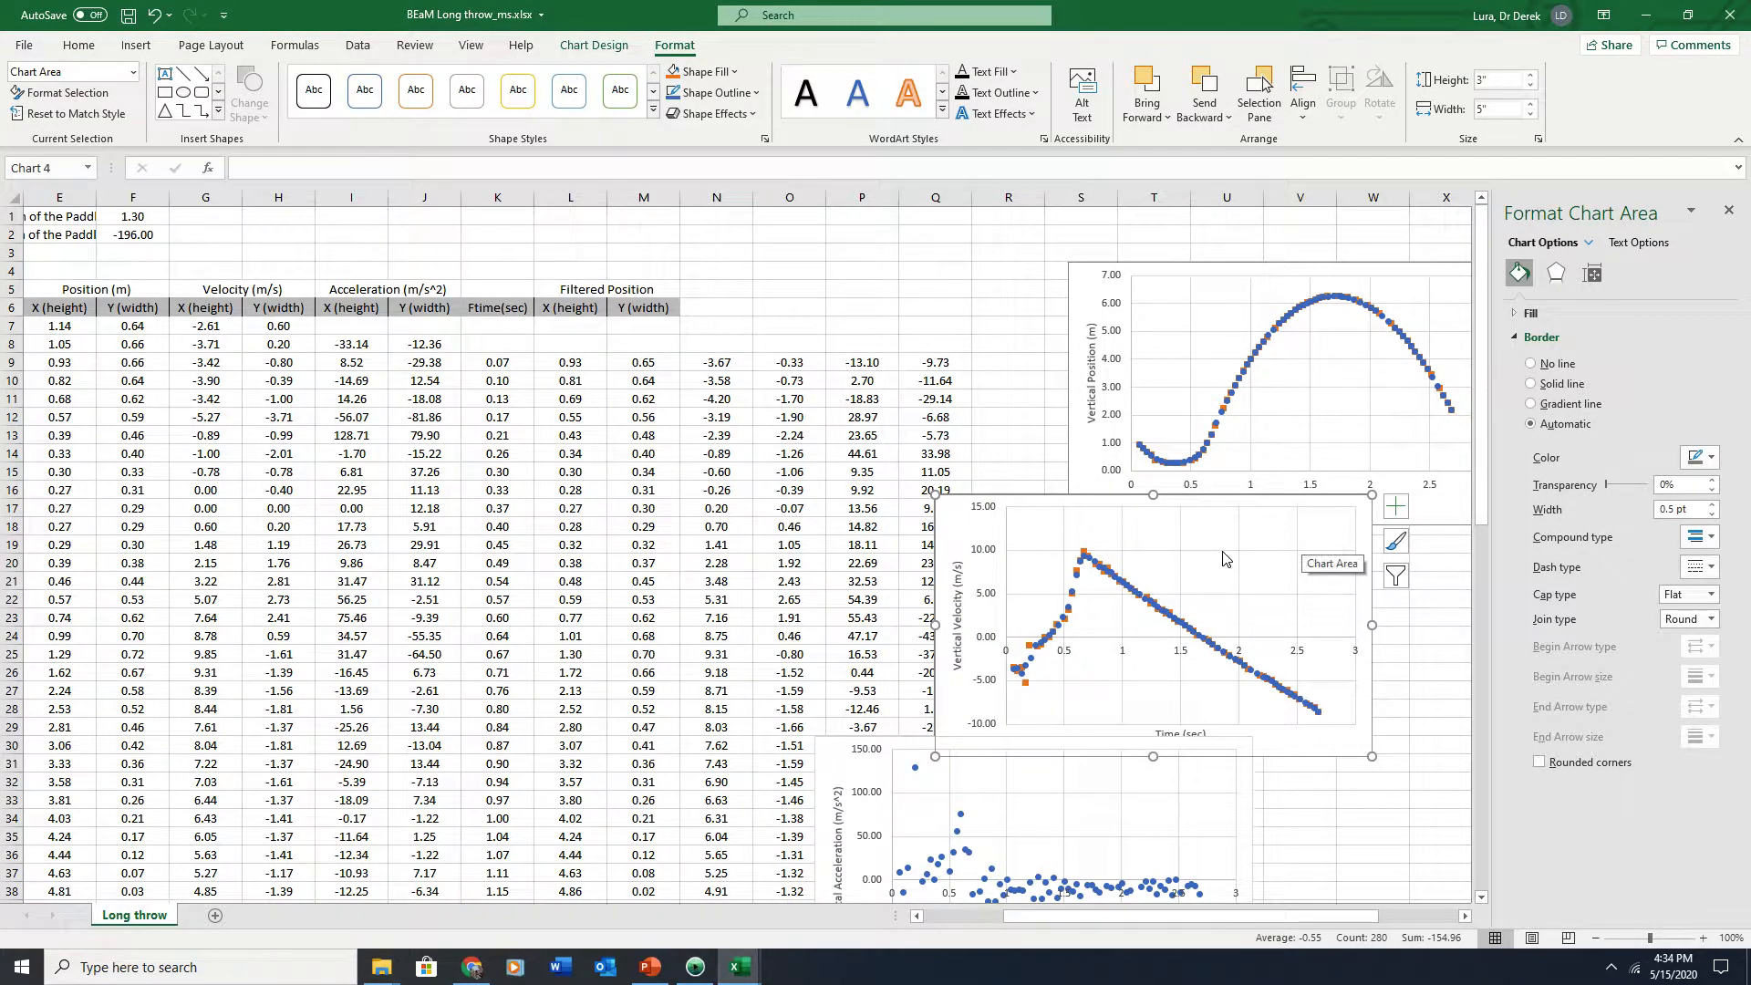
{"action": "left_click", "coordinate": [1395, 507]}
{"action": "left_click", "coordinate": [1440, 638]}
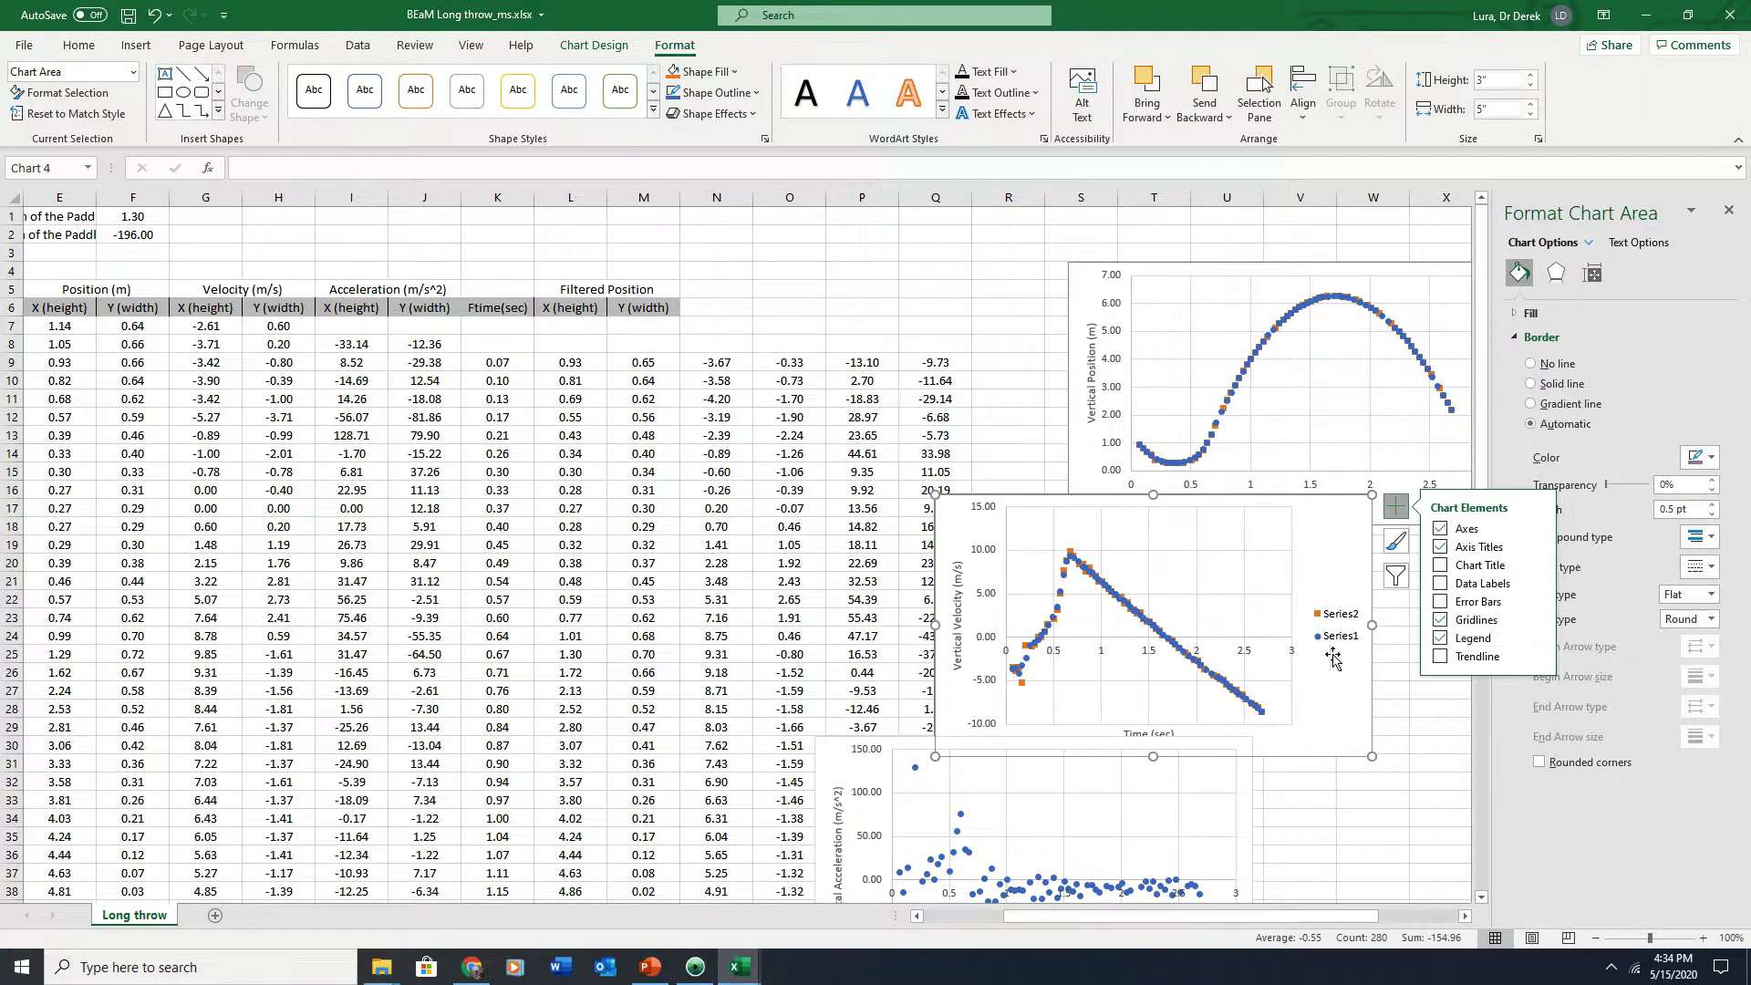
Name the velocity chart's original series Unfiltered and the averaged series Filtered in the chart's data source
{"action": "left_click", "coordinate": [1338, 620]}
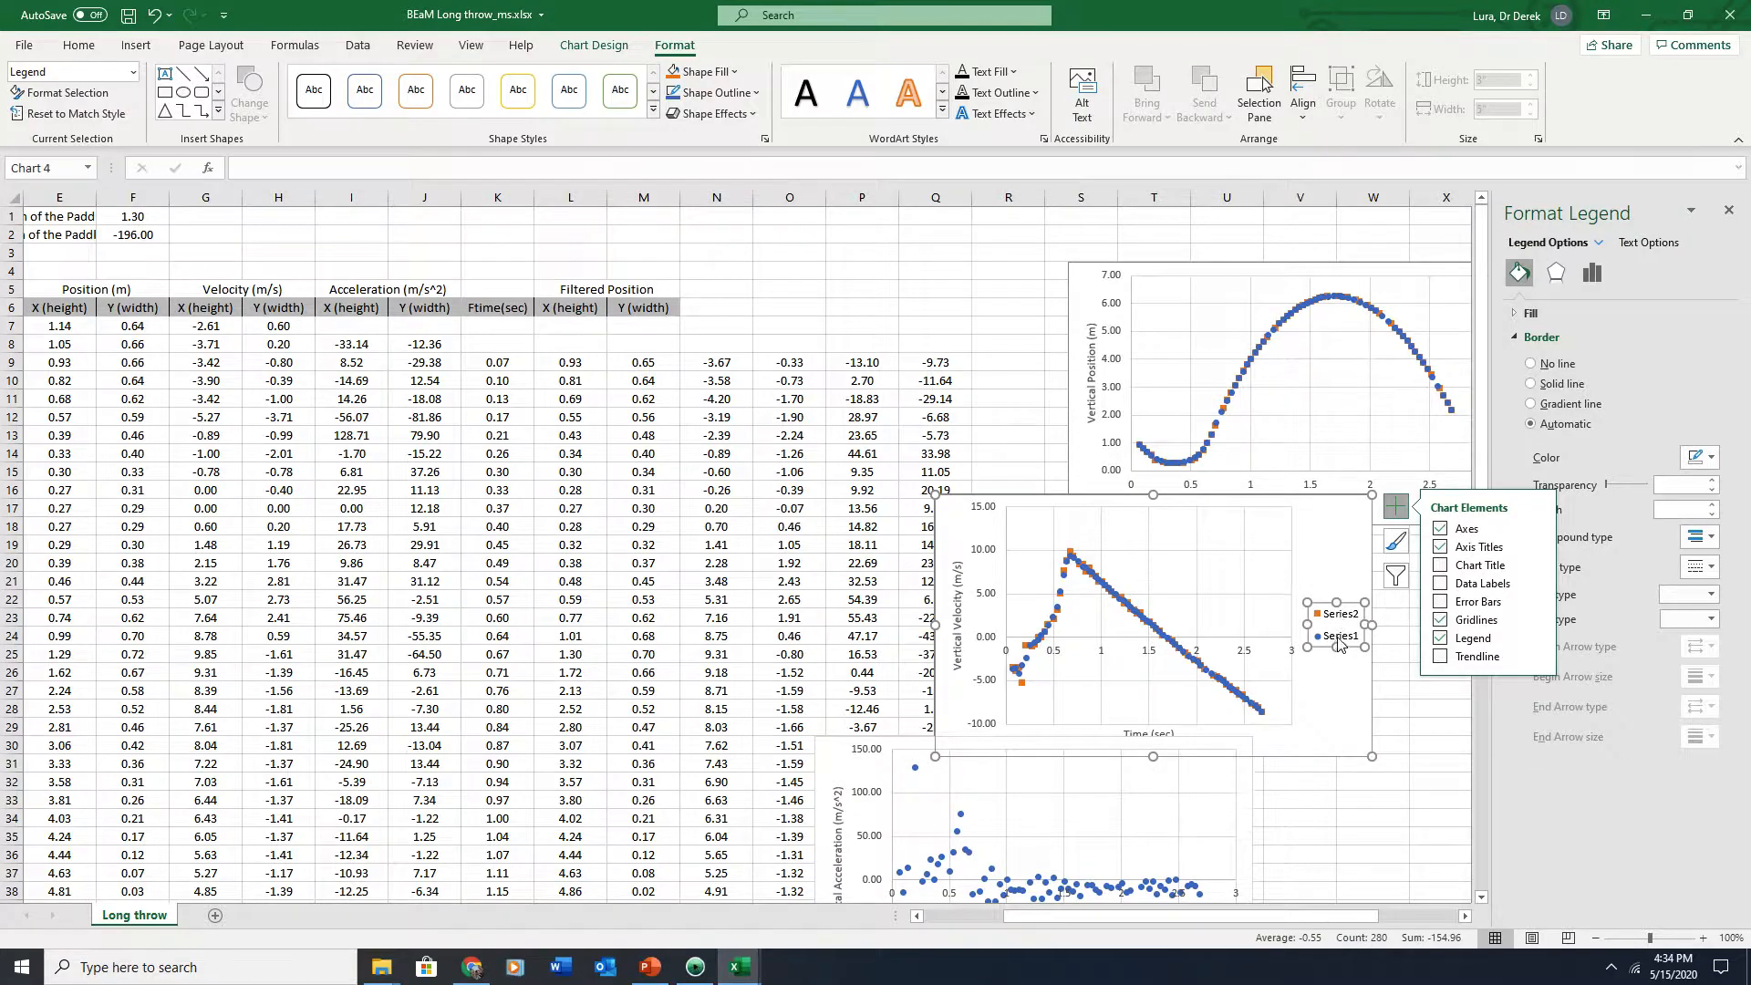
{"action": "right_click", "coordinate": [1258, 606]}
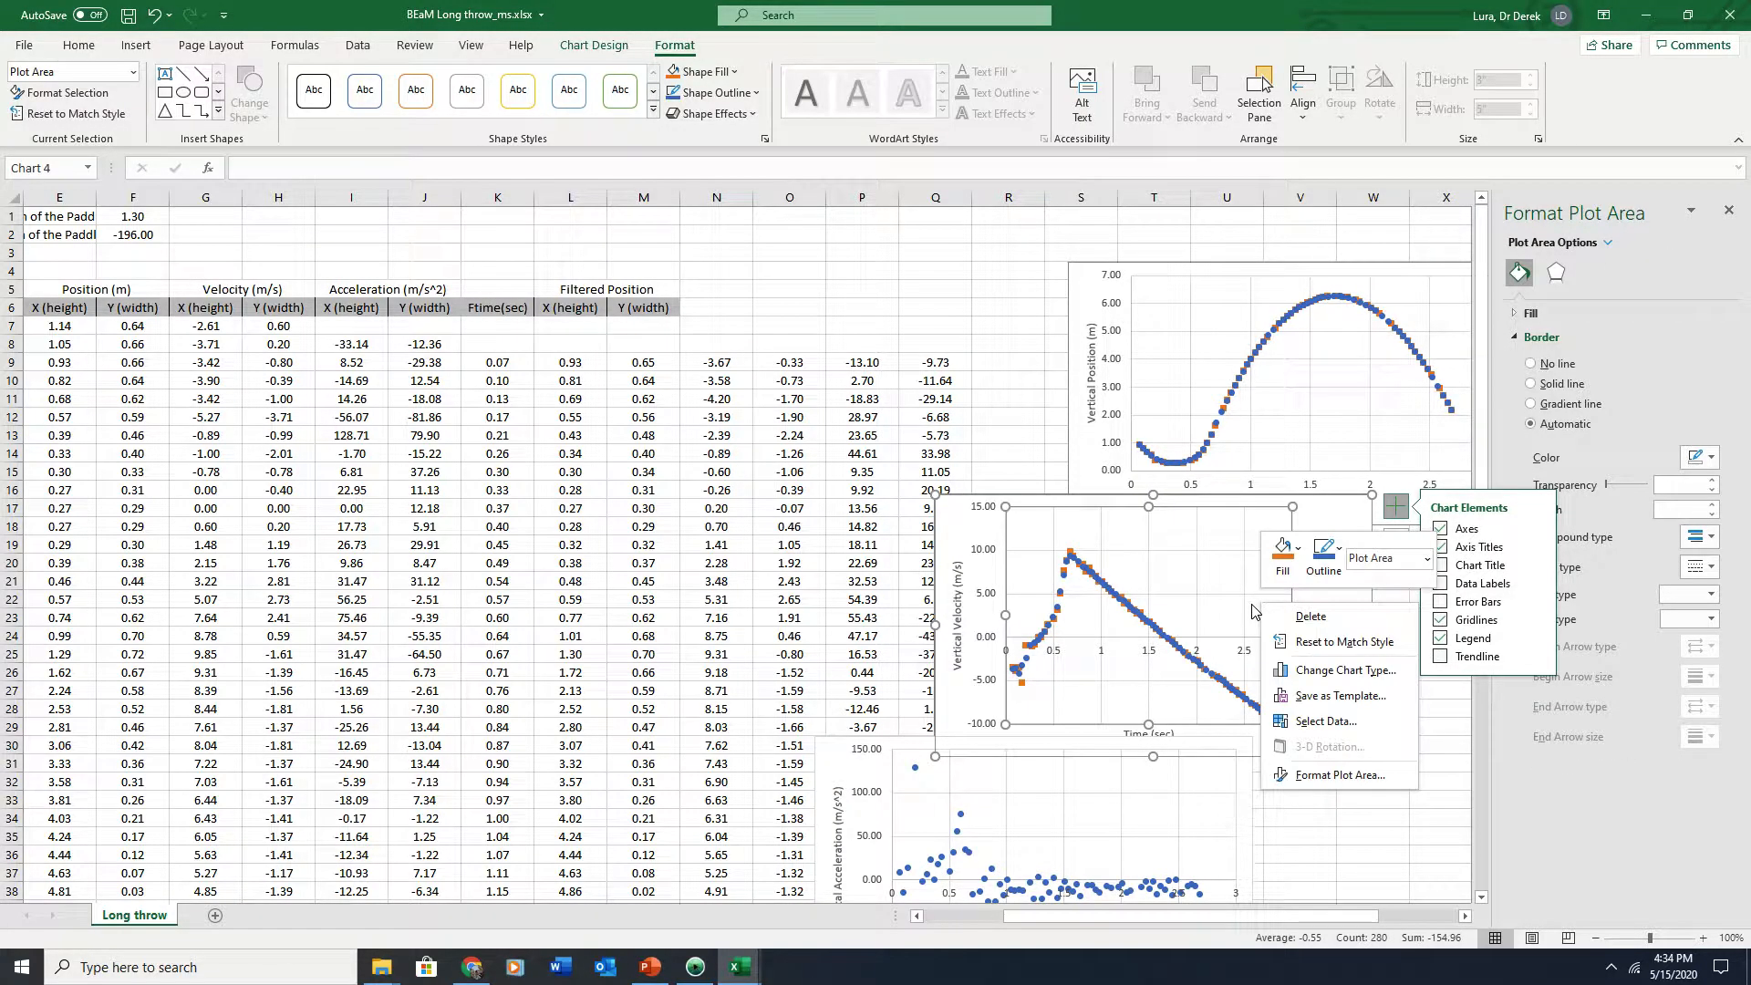
{"action": "left_click", "coordinate": [1334, 721]}
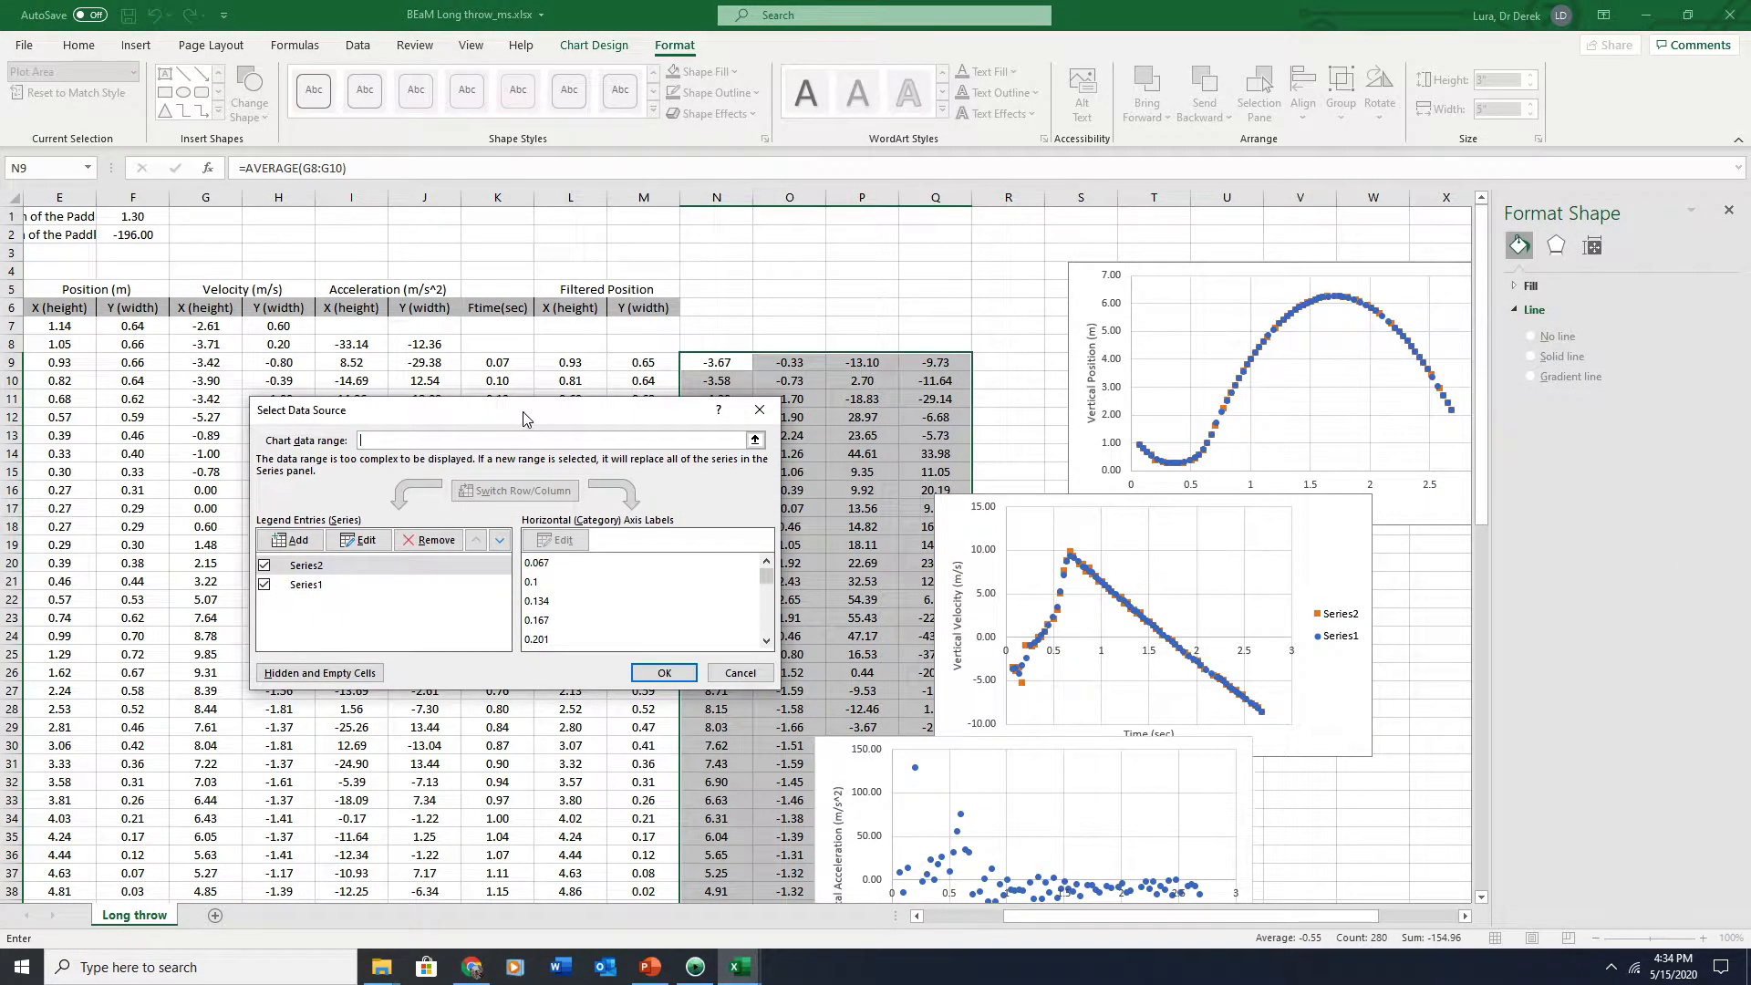
{"action": "left_click_drag", "start_coordinate": [524, 418], "coordinate": [578, 510]}
{"action": "left_click", "coordinate": [364, 658]}
{"action": "left_click", "coordinate": [412, 632]}
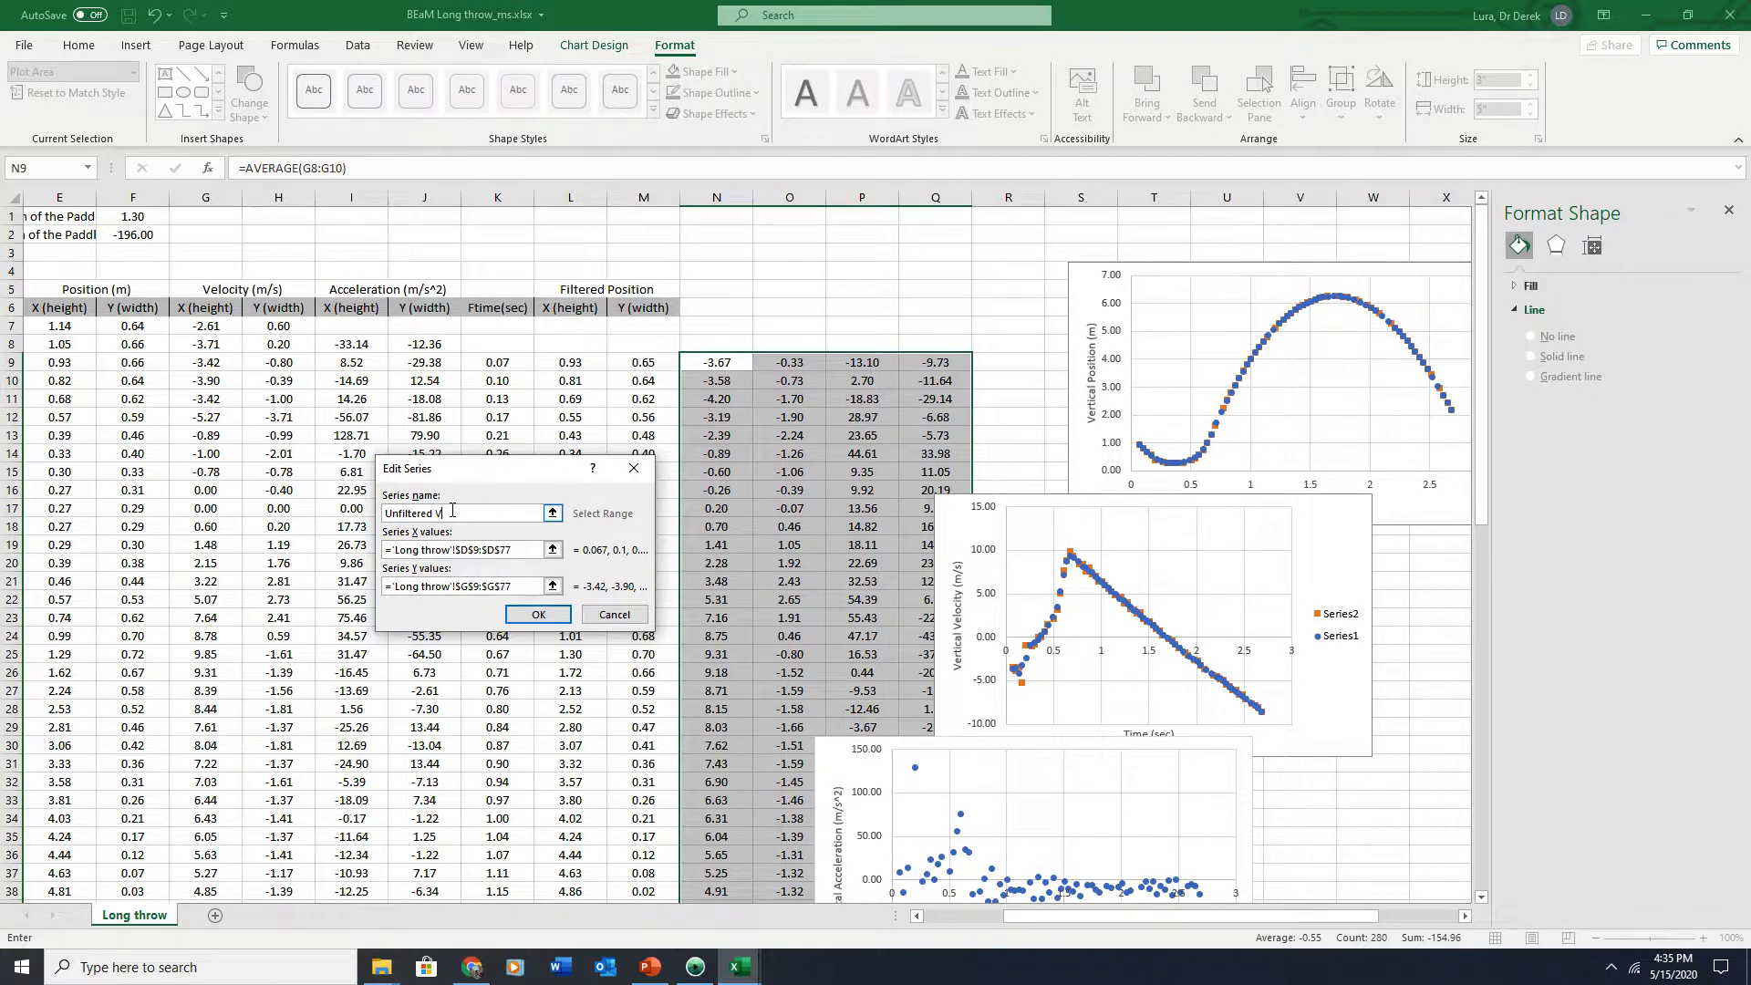
{"action": "left_click", "coordinate": [538, 614]}
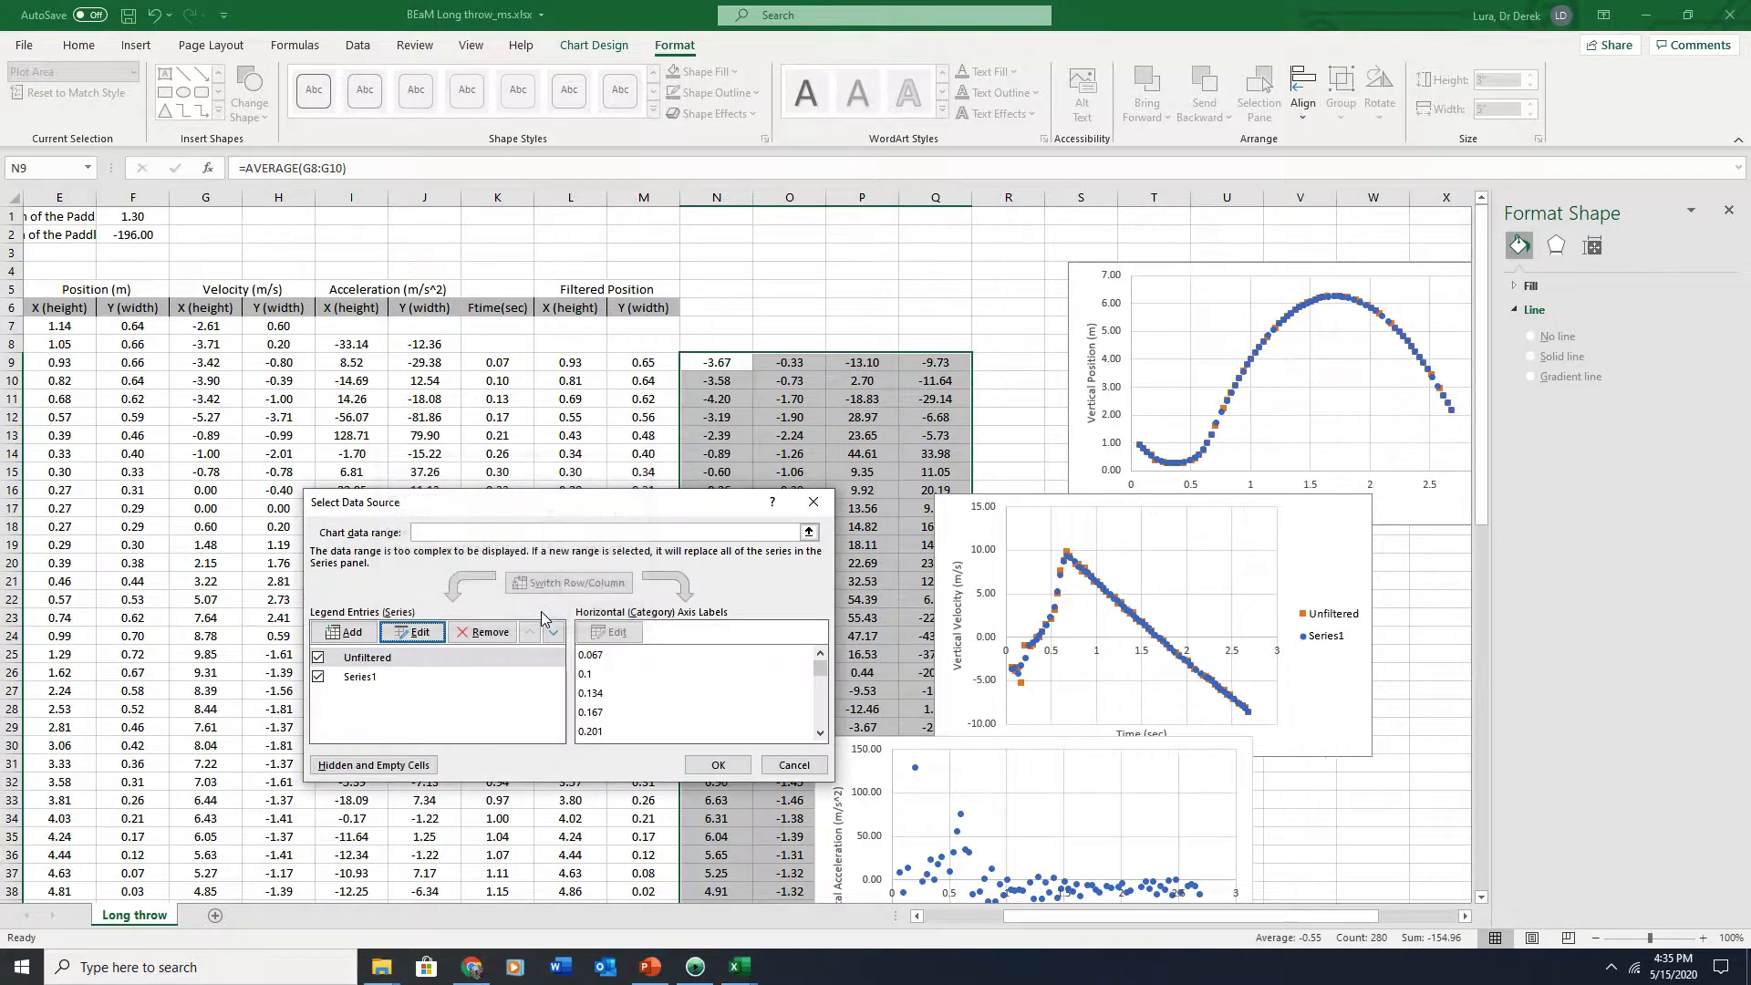
{"action": "left_click", "coordinate": [361, 676]}
{"action": "left_click", "coordinate": [412, 632]}
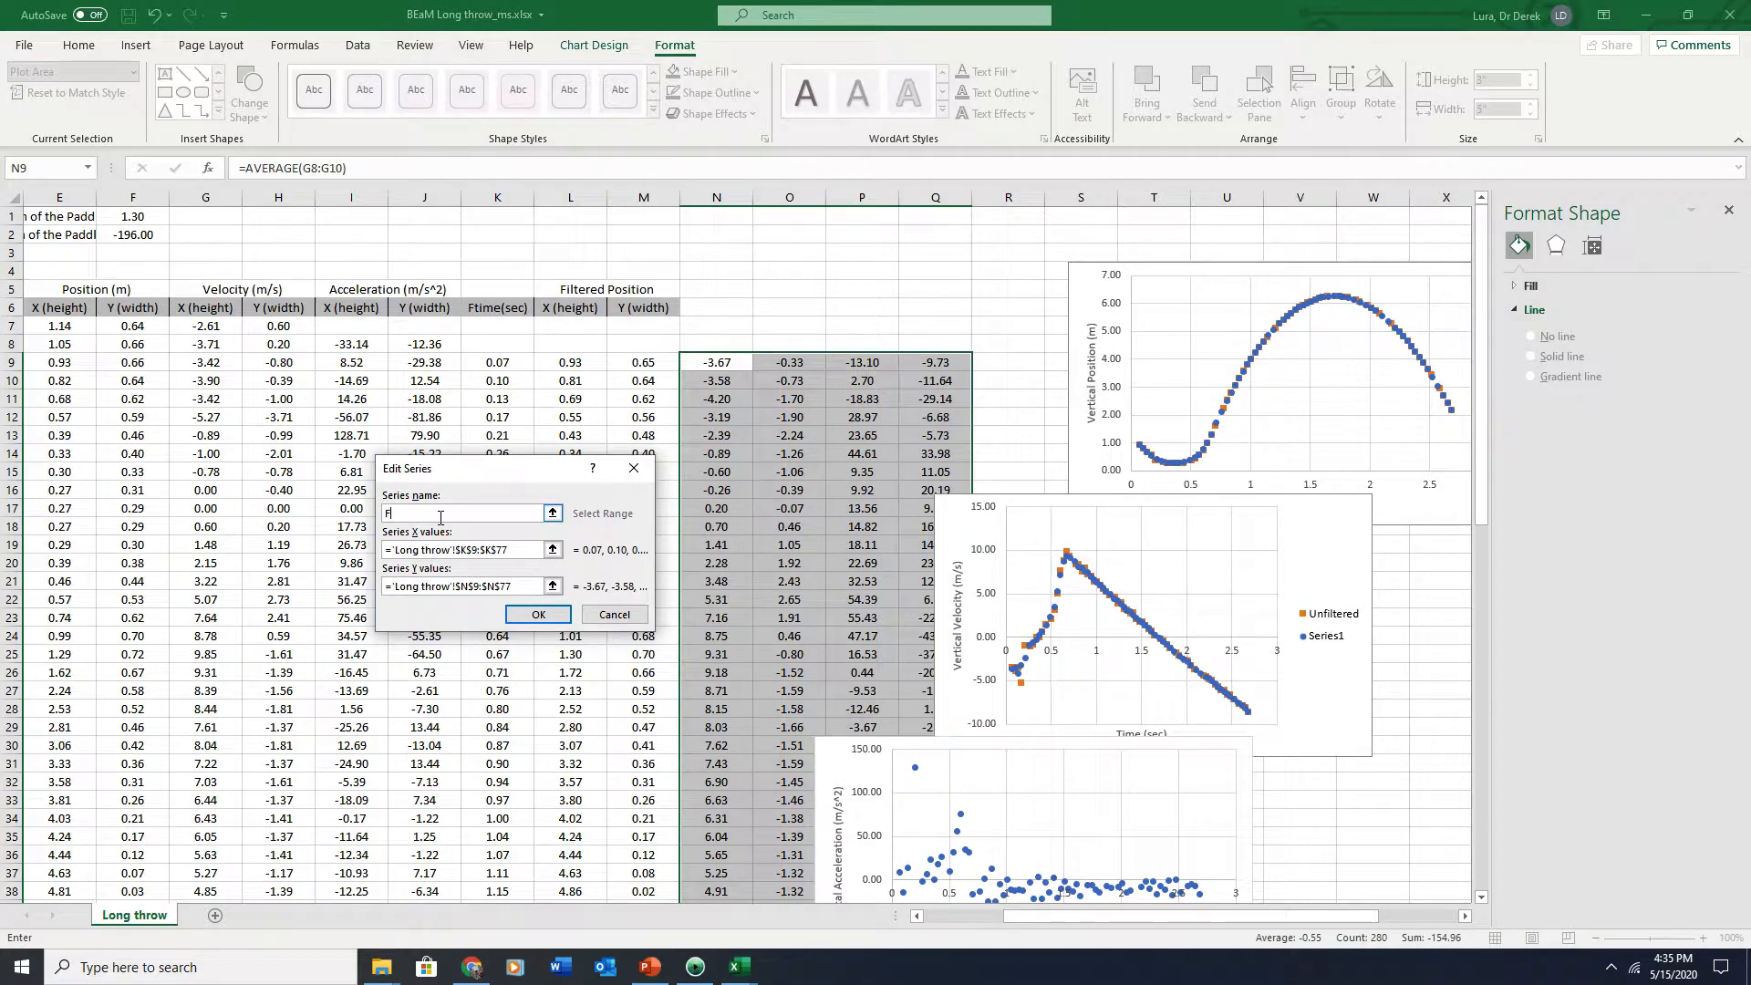
{"action": "type", "text": "Filtered"}
{"action": "left_click", "coordinate": [551, 617]}
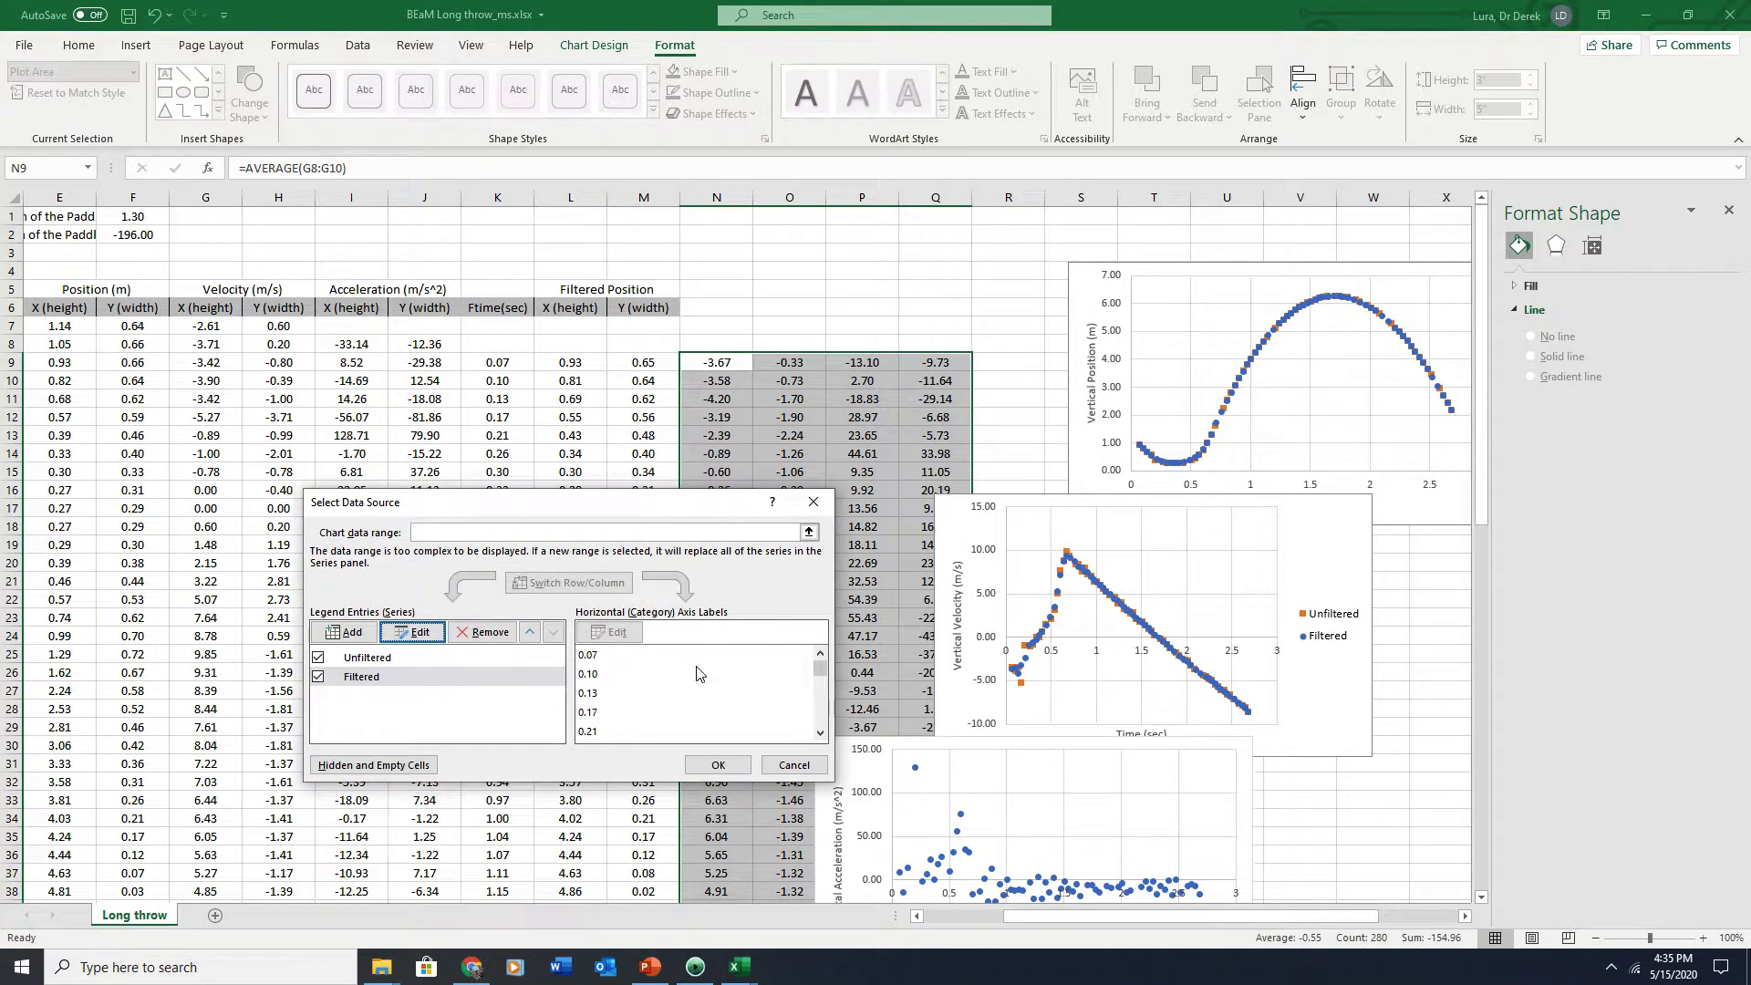
{"action": "left_click", "coordinate": [717, 764]}
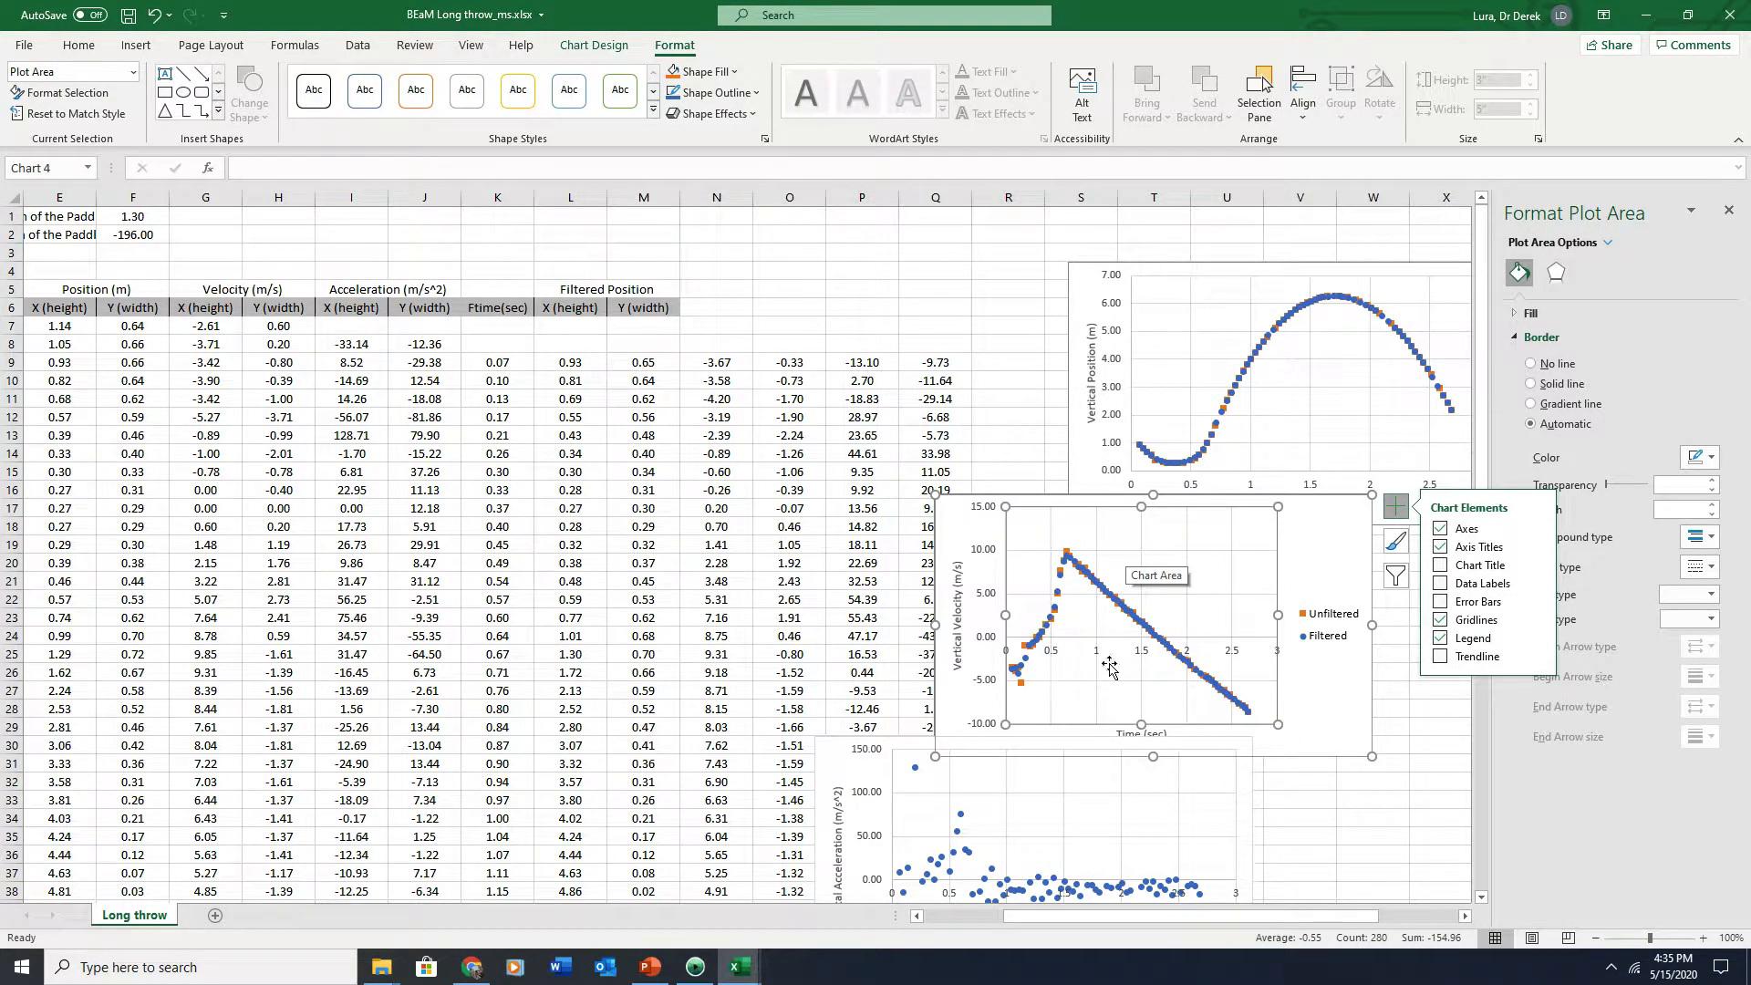
Shift the velocity chart slightly to the right
{"action": "left_click", "coordinate": [1210, 780]}
{"action": "left_click_drag", "start_coordinate": [940, 740], "coordinate": [1096, 724]}
{"action": "scroll", "coordinate": [1099, 730], "scroll_direction": "down", "scroll_amount": 1}
Point the acceleration chart's second series at the filtered acceleration values in P9:P77
{"action": "left_click", "coordinate": [1115, 760]}
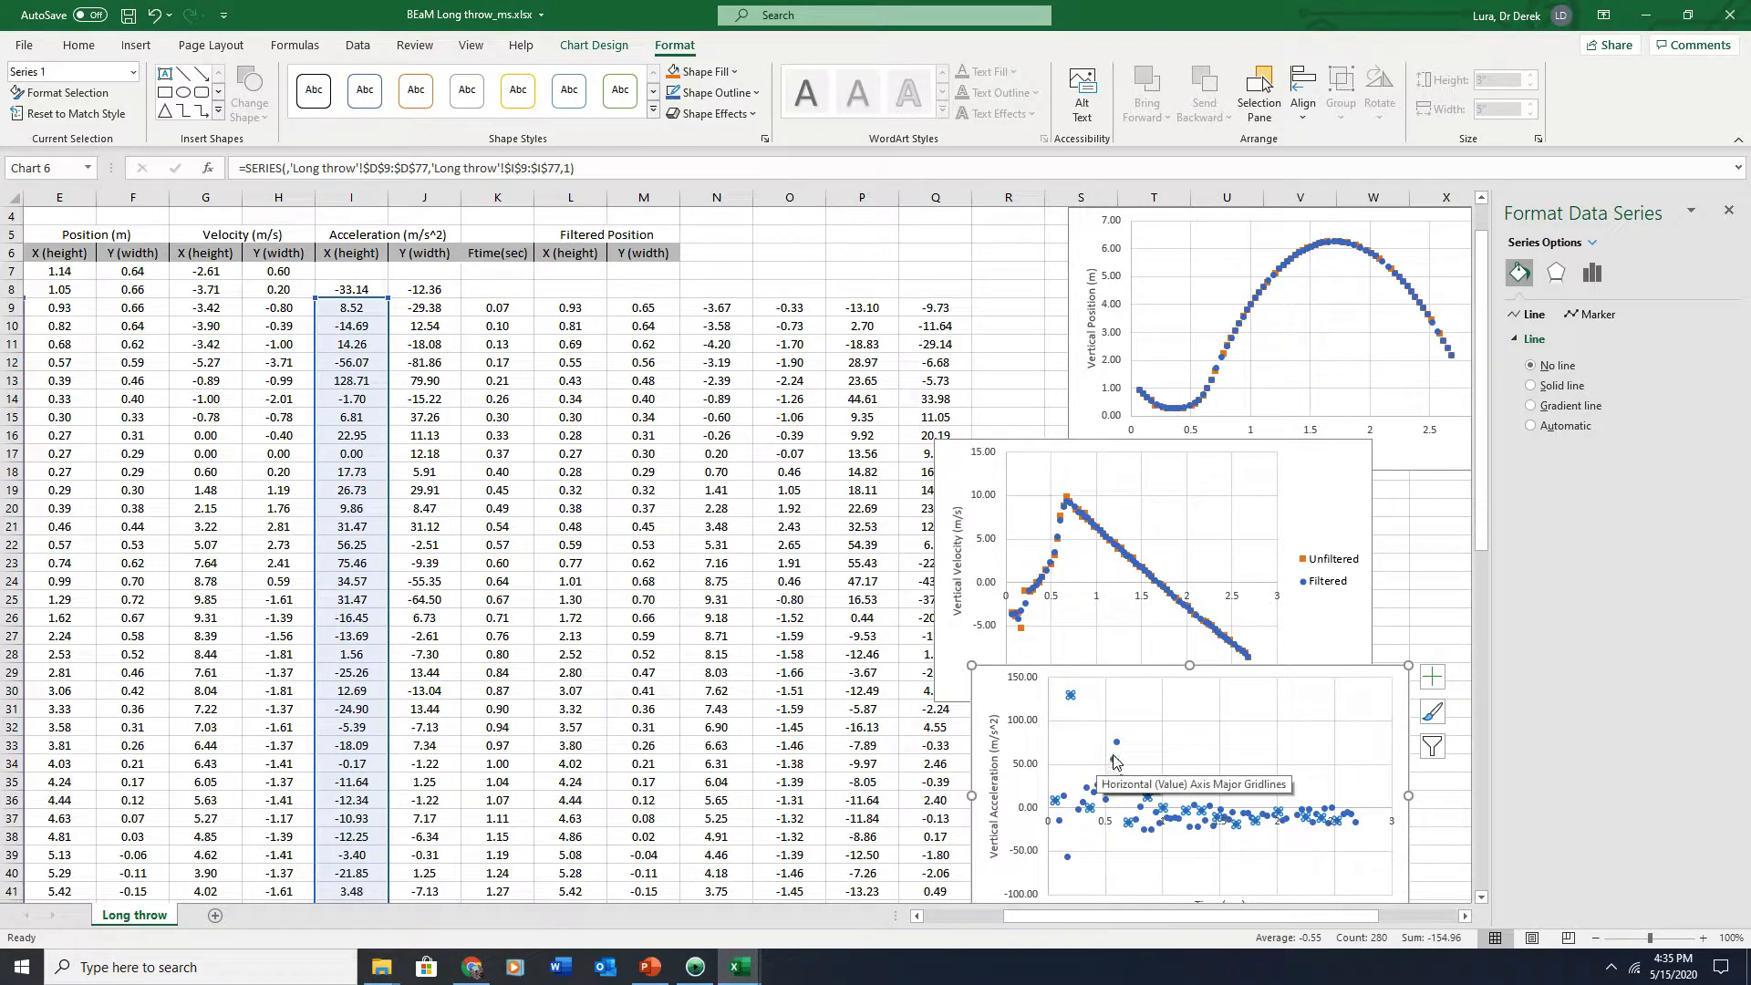
{"action": "left_click", "coordinate": [1181, 753]}
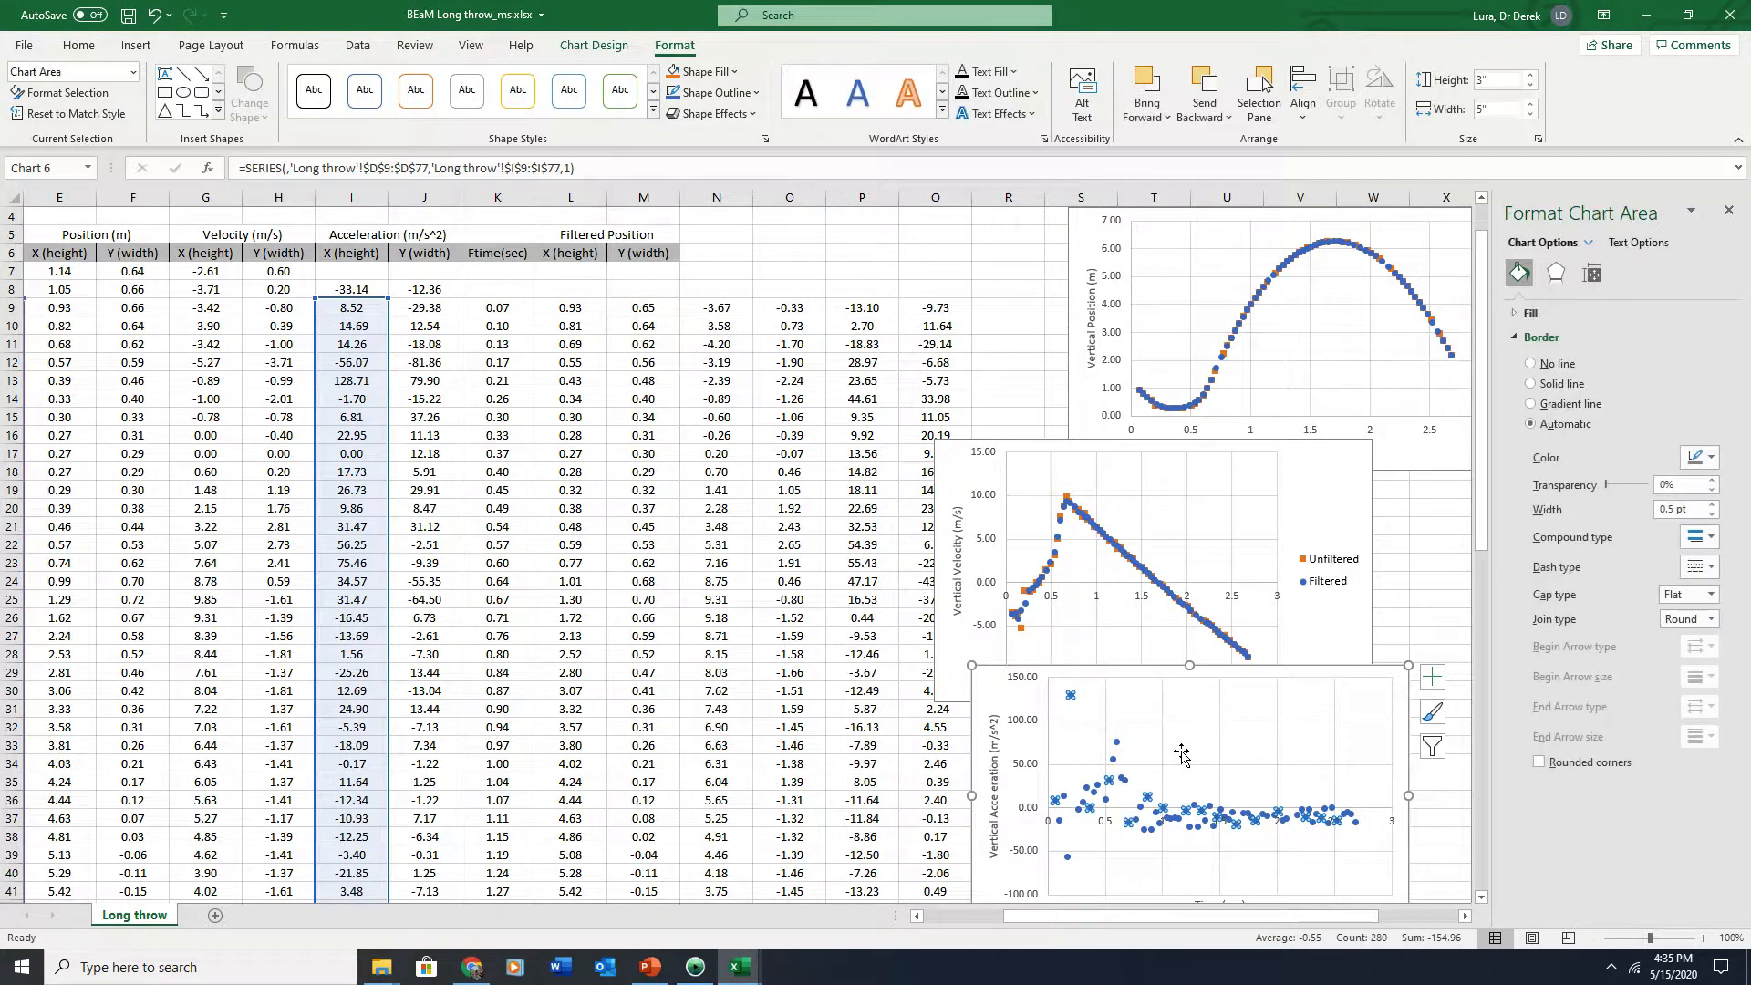
{"action": "left_click", "coordinate": [1113, 769]}
{"action": "left_click", "coordinate": [1114, 764]}
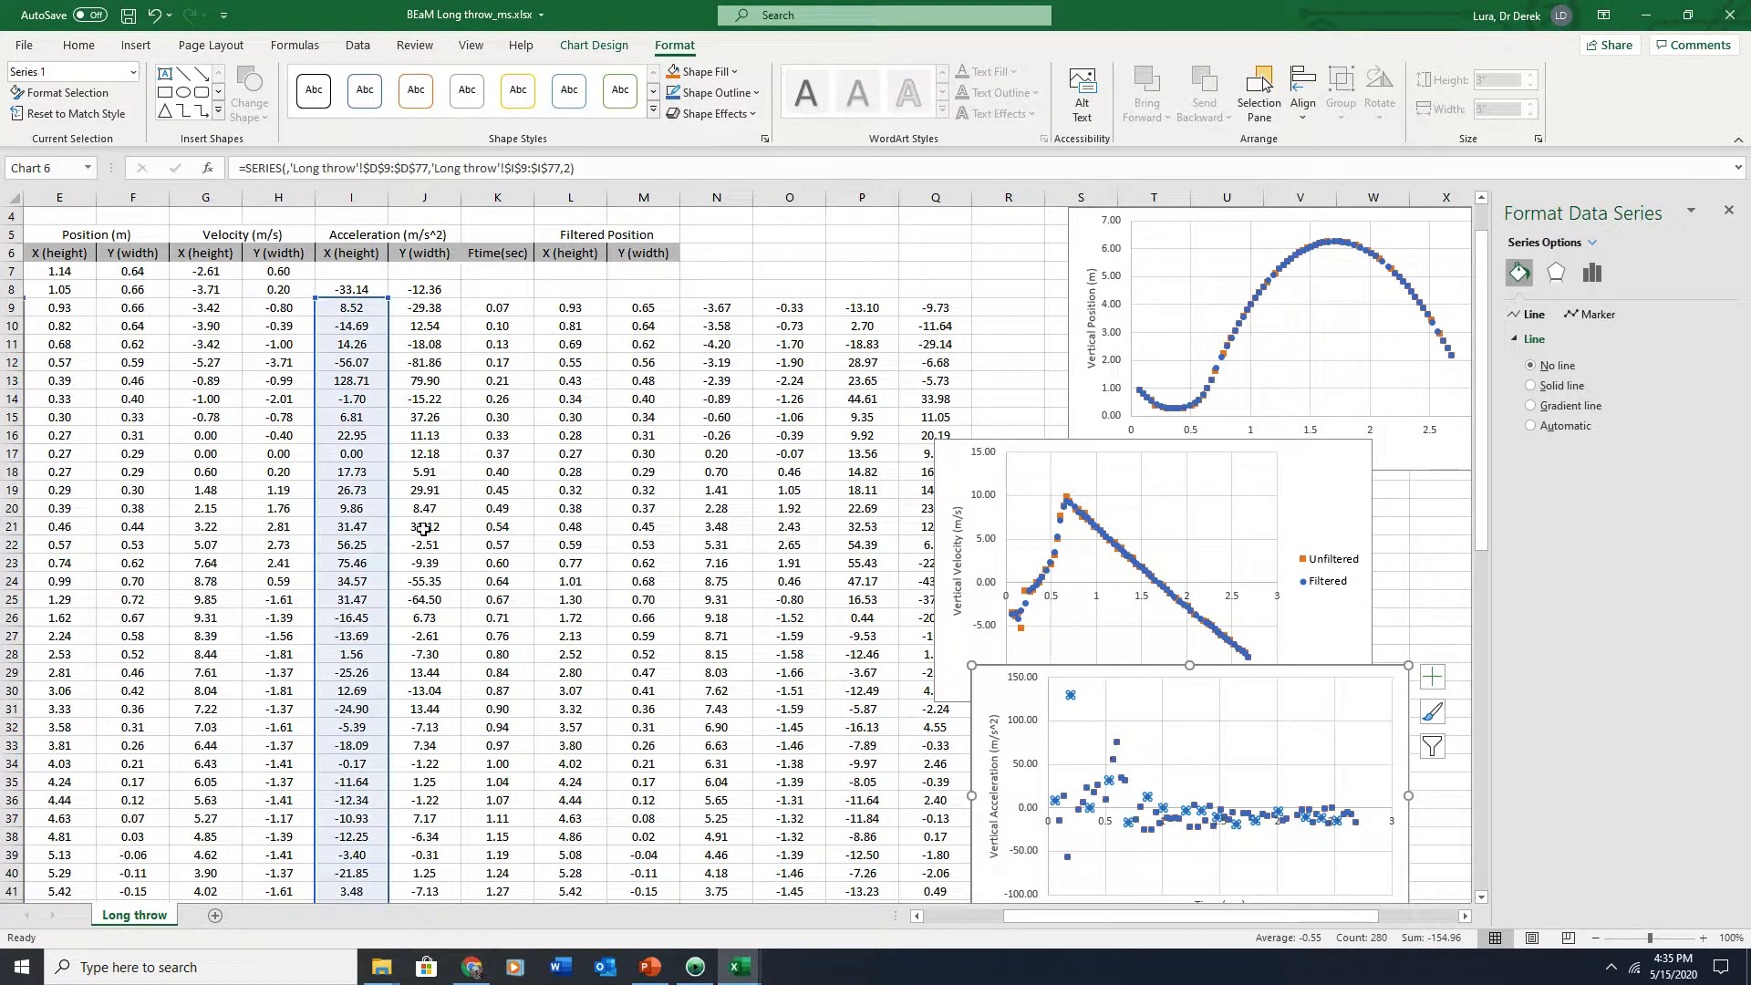
{"action": "left_click_drag", "start_coordinate": [386, 507], "coordinate": [864, 508]}
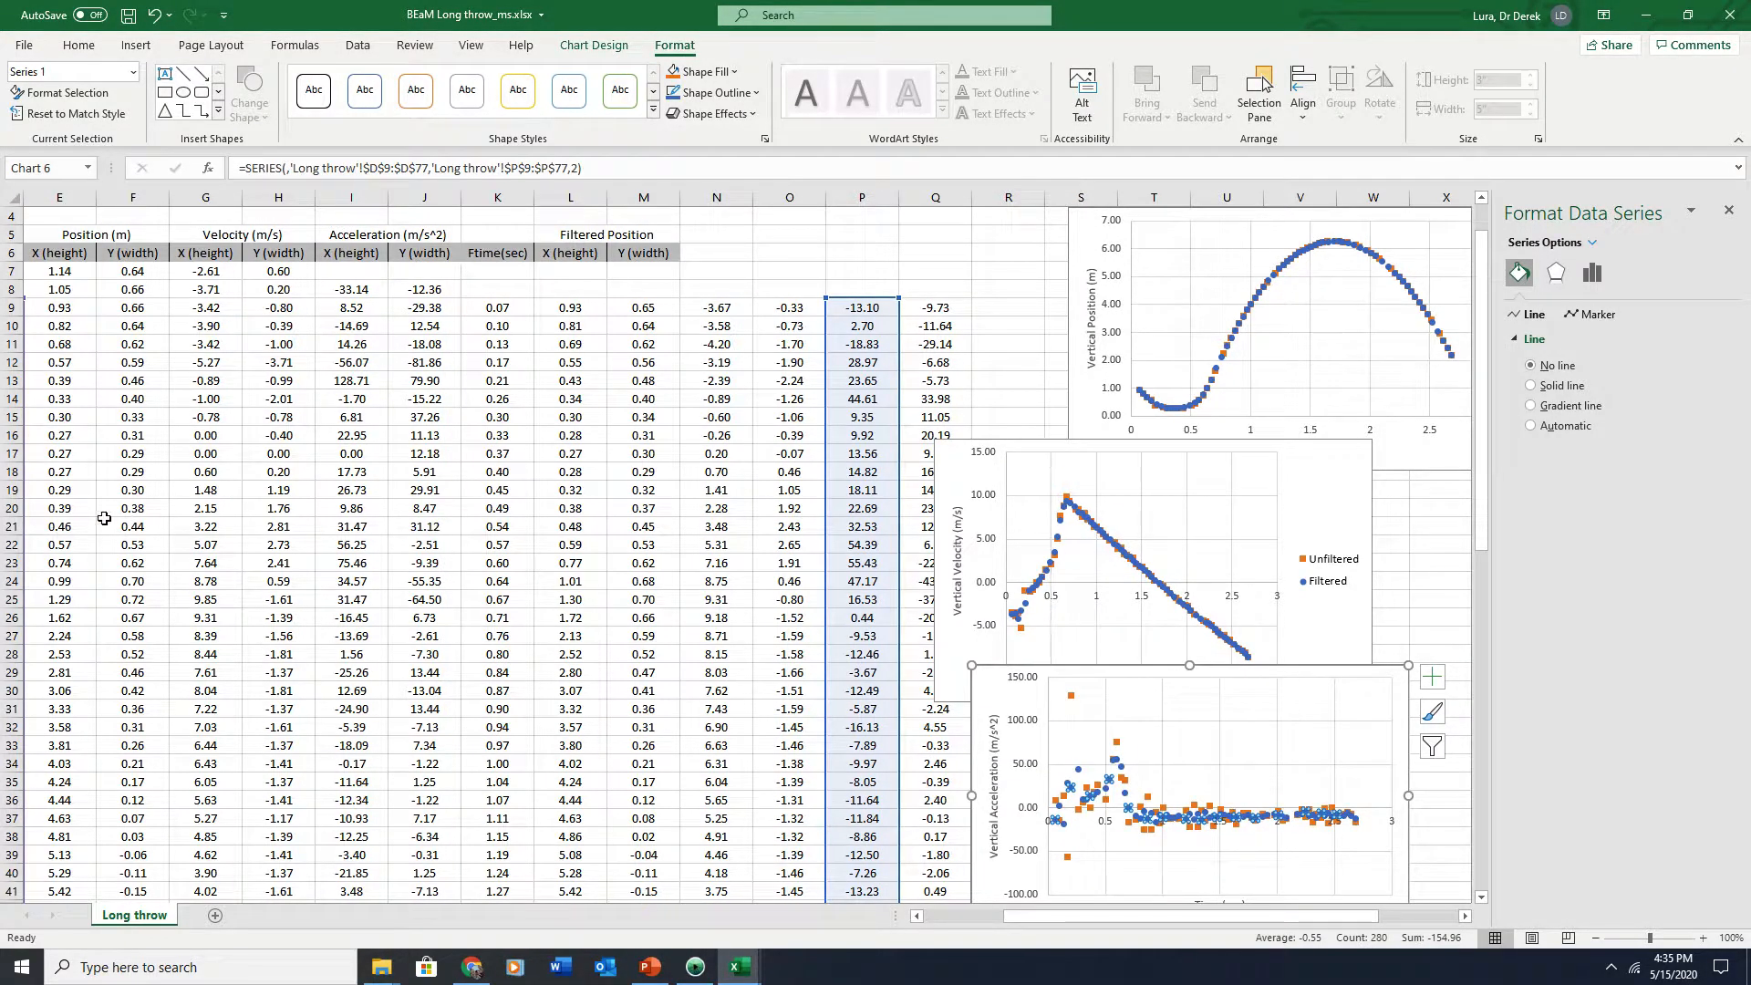
Copy the Filtered Position header and X/Y column labels across columns N to Q
{"action": "left_click_drag", "start_coordinate": [1025, 915], "coordinate": [1001, 912]}
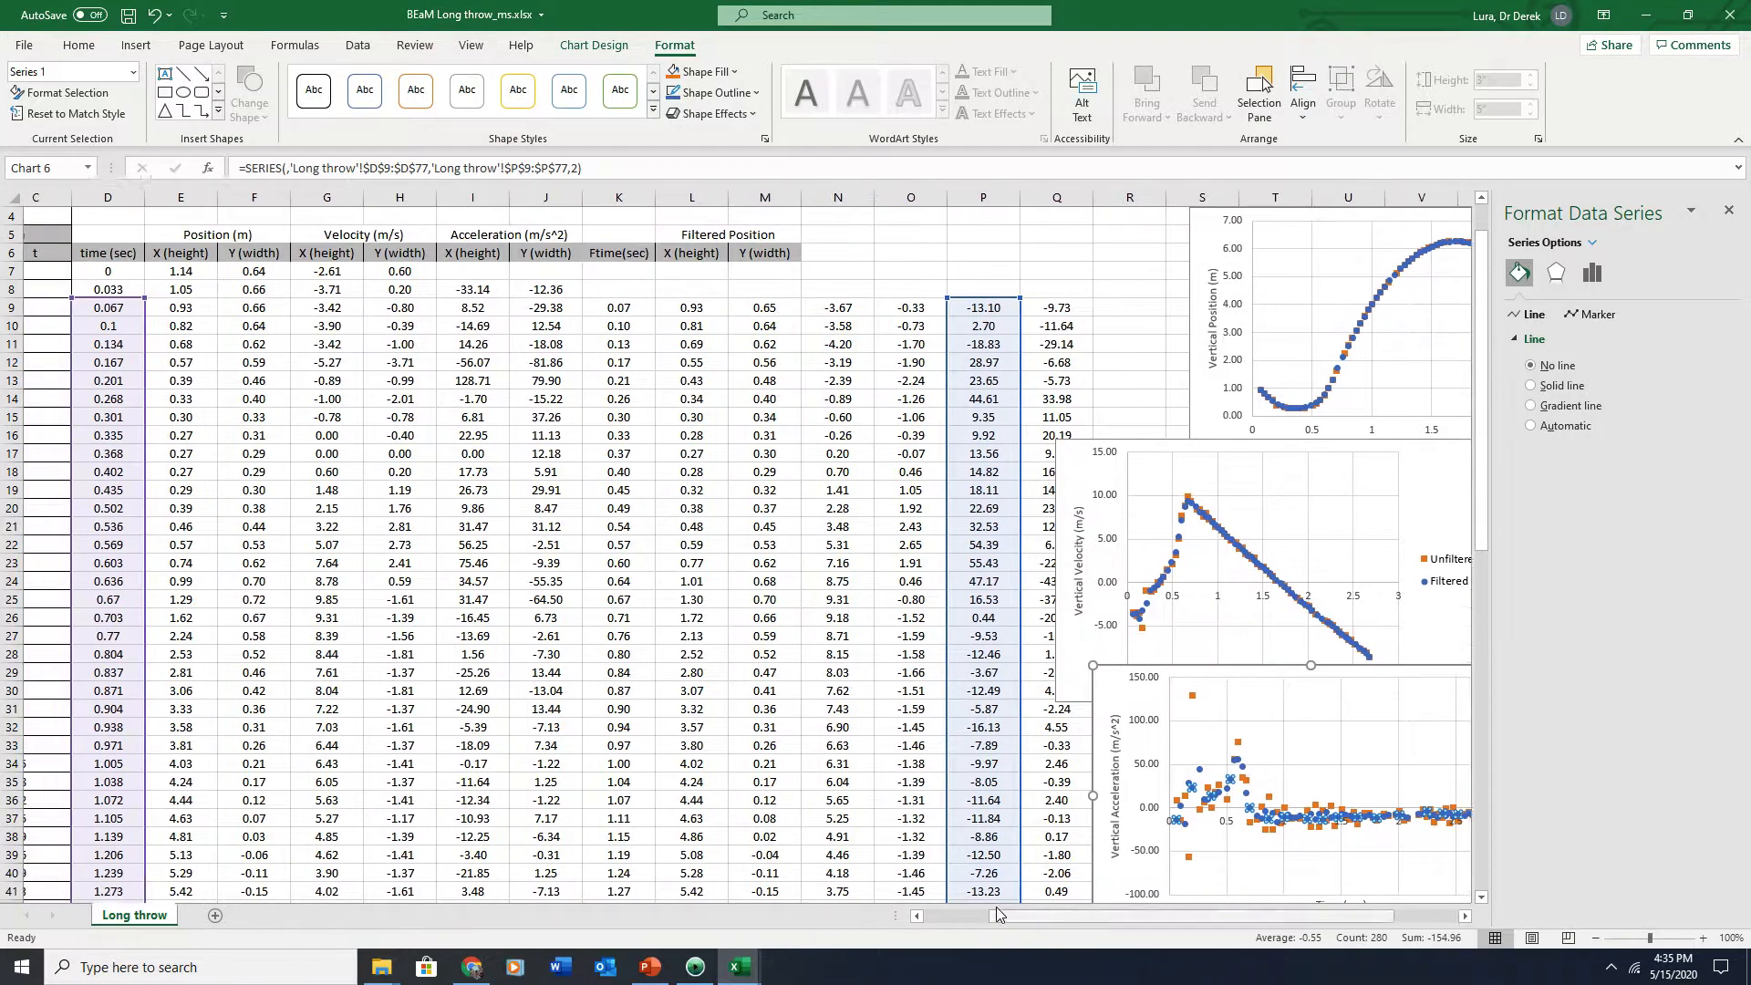
{"action": "left_click_drag", "start_coordinate": [91, 507], "coordinate": [594, 531]}
{"action": "left_click_drag", "start_coordinate": [742, 233], "coordinate": [1043, 264]}
{"action": "left_click", "coordinate": [784, 229]}
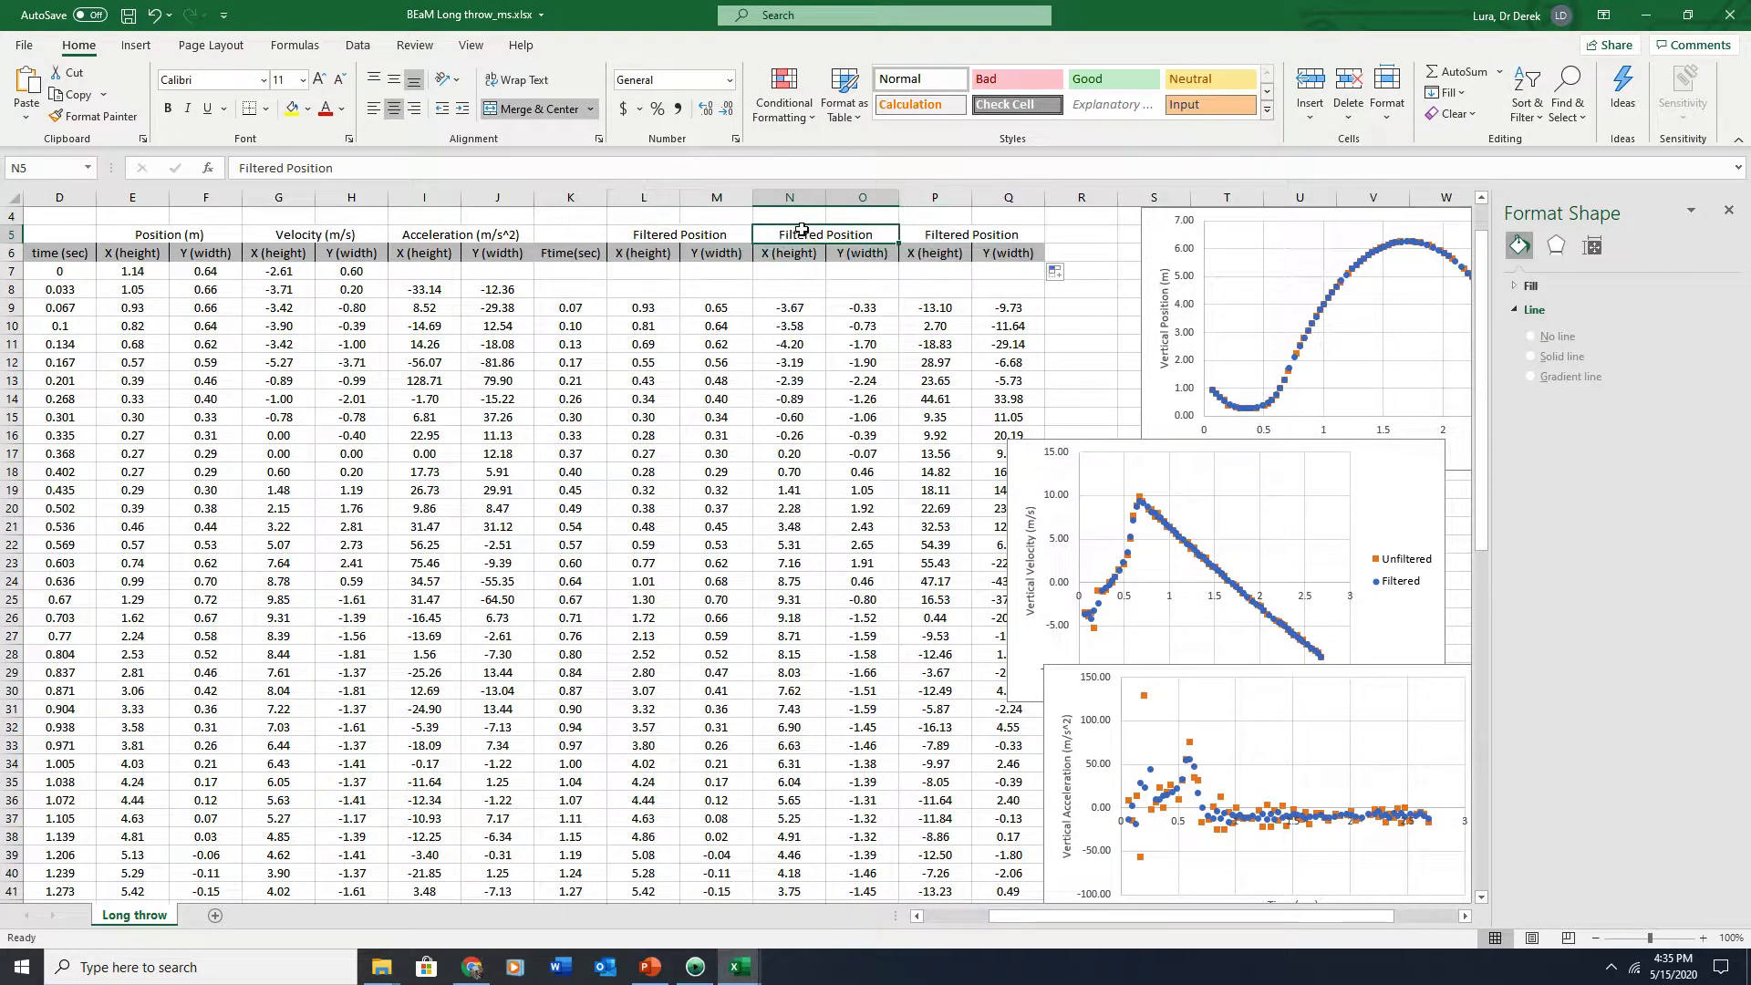
Rename the N5 header to Filtered Velocity and the P5 header to Filtered Acceleration
{"action": "double_click", "coordinate": [858, 234]}
{"action": "double_click", "coordinate": [858, 234]}
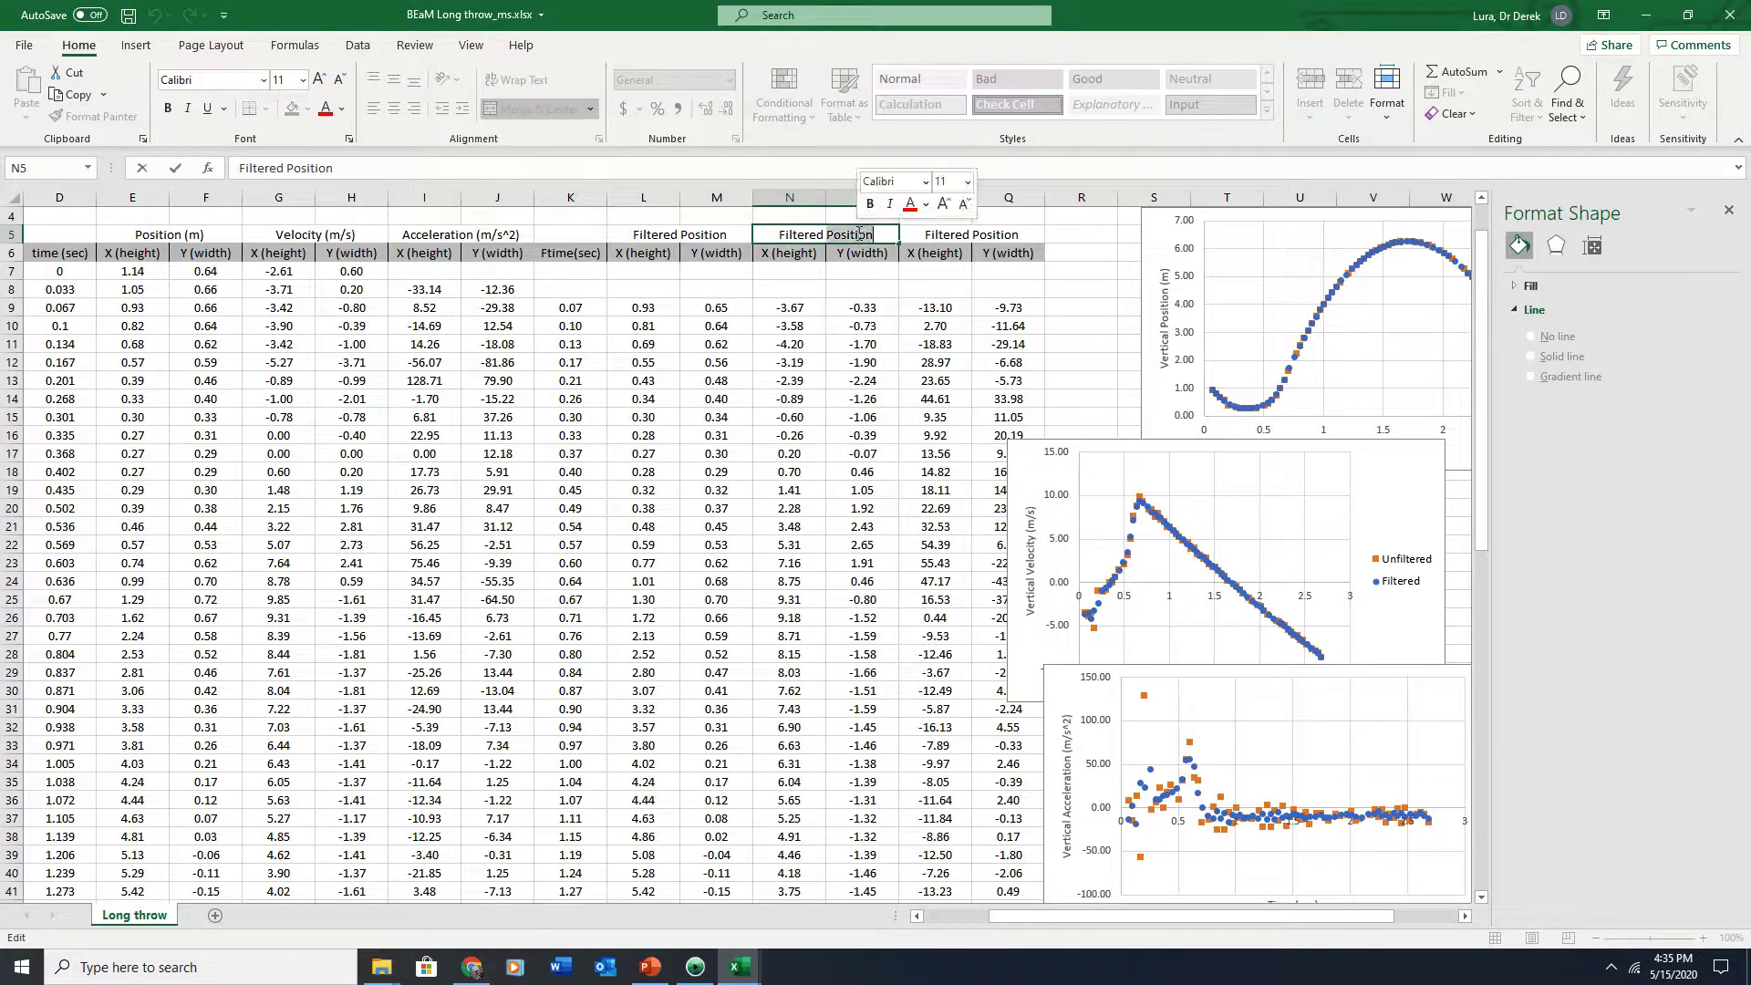
{"action": "type", "text": "Vecol"}
{"action": "key", "text": "BackSpace"}
{"action": "key", "text": "BackSpace"}
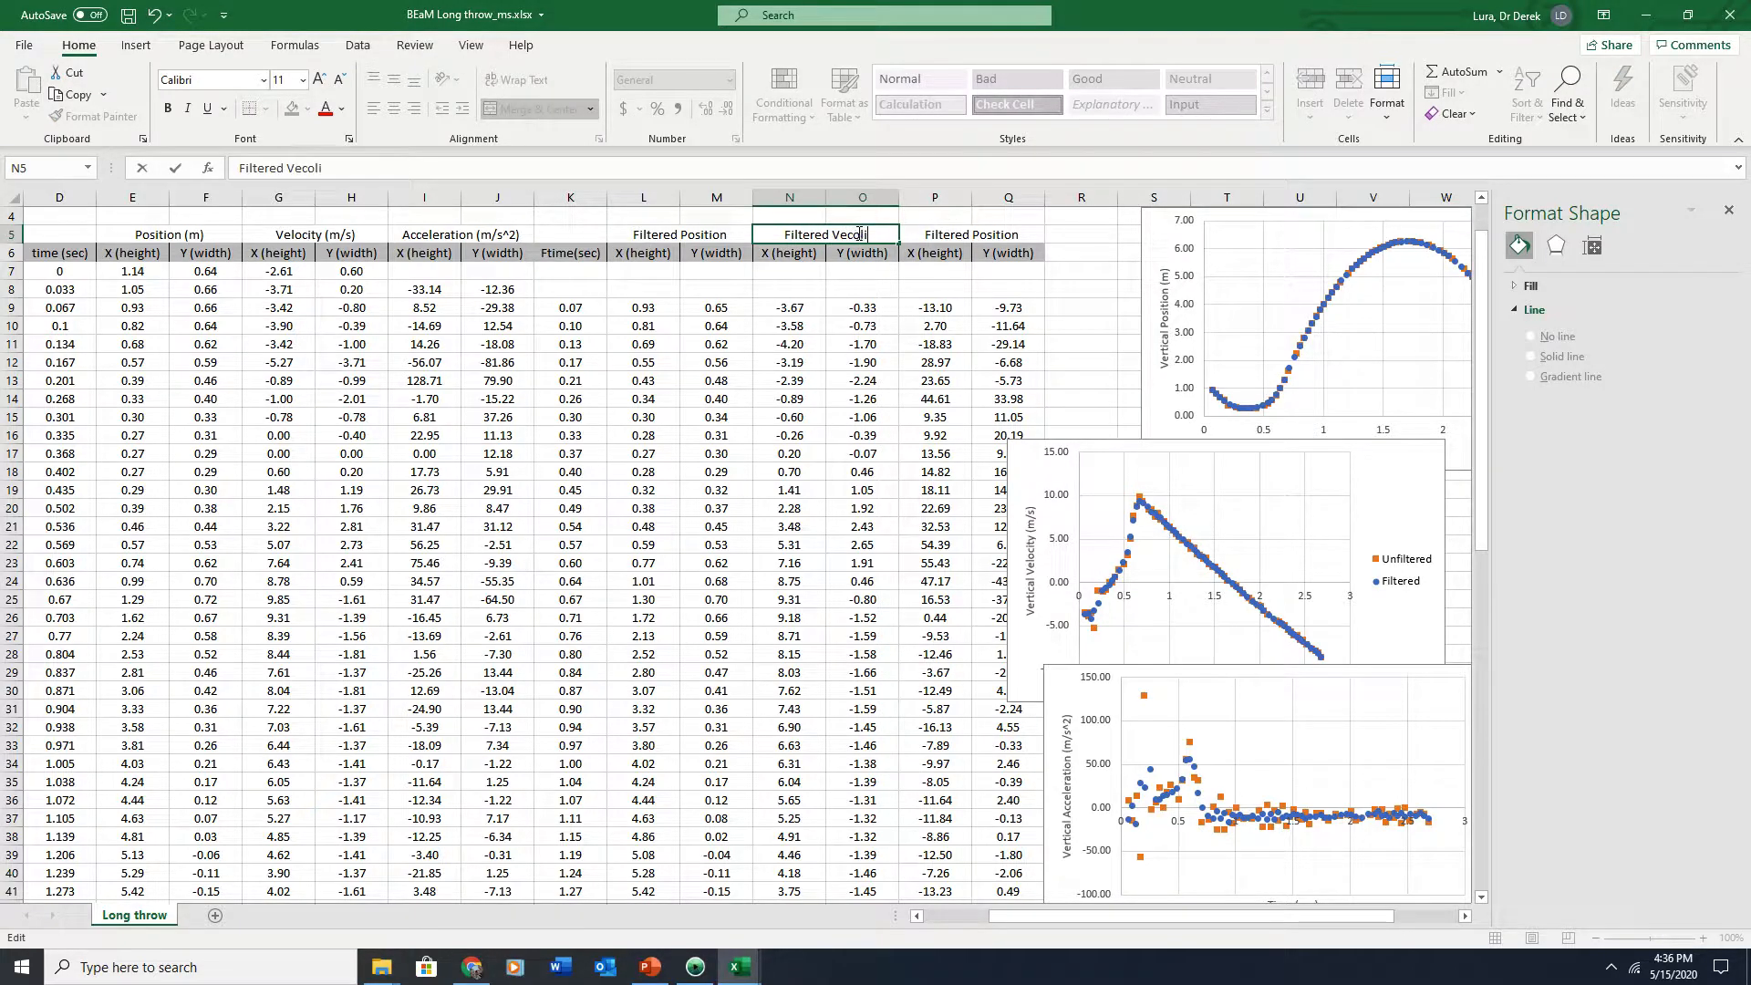
{"action": "key", "text": "BackSpace"}
{"action": "type", "text": "locity"}
{"action": "left_click", "coordinate": [958, 235]}
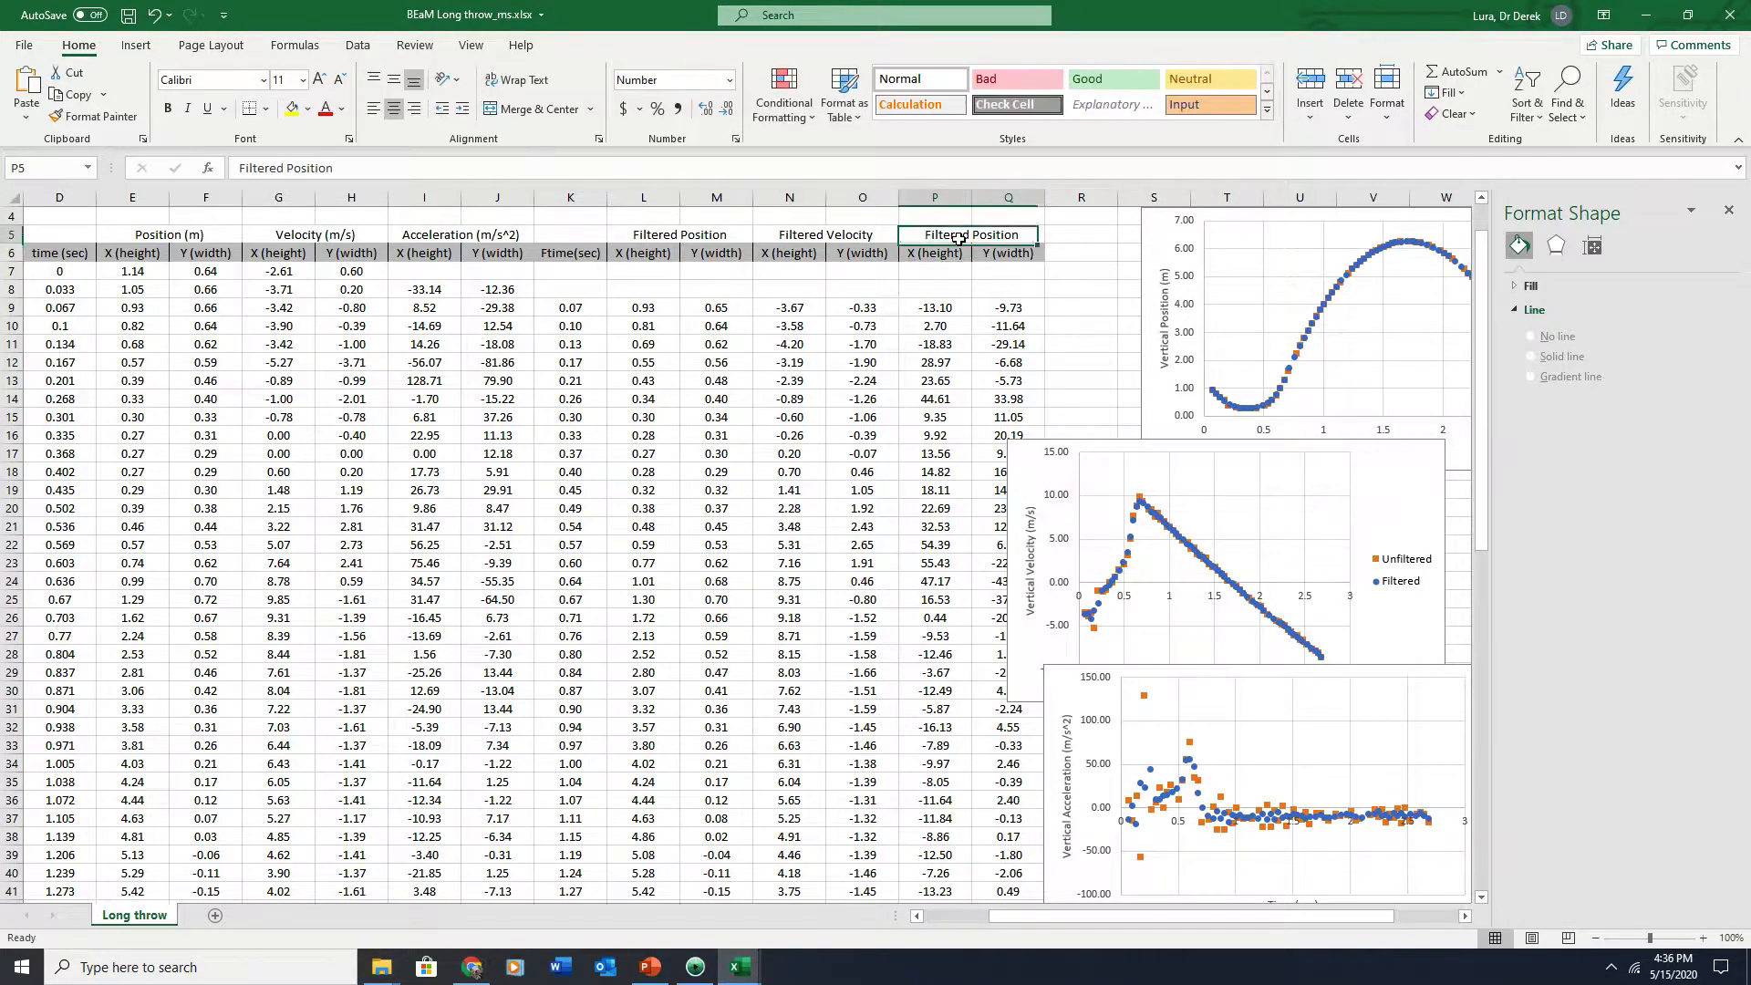
{"action": "double_click", "coordinate": [299, 168]}
{"action": "type", "text": "Accelera"}
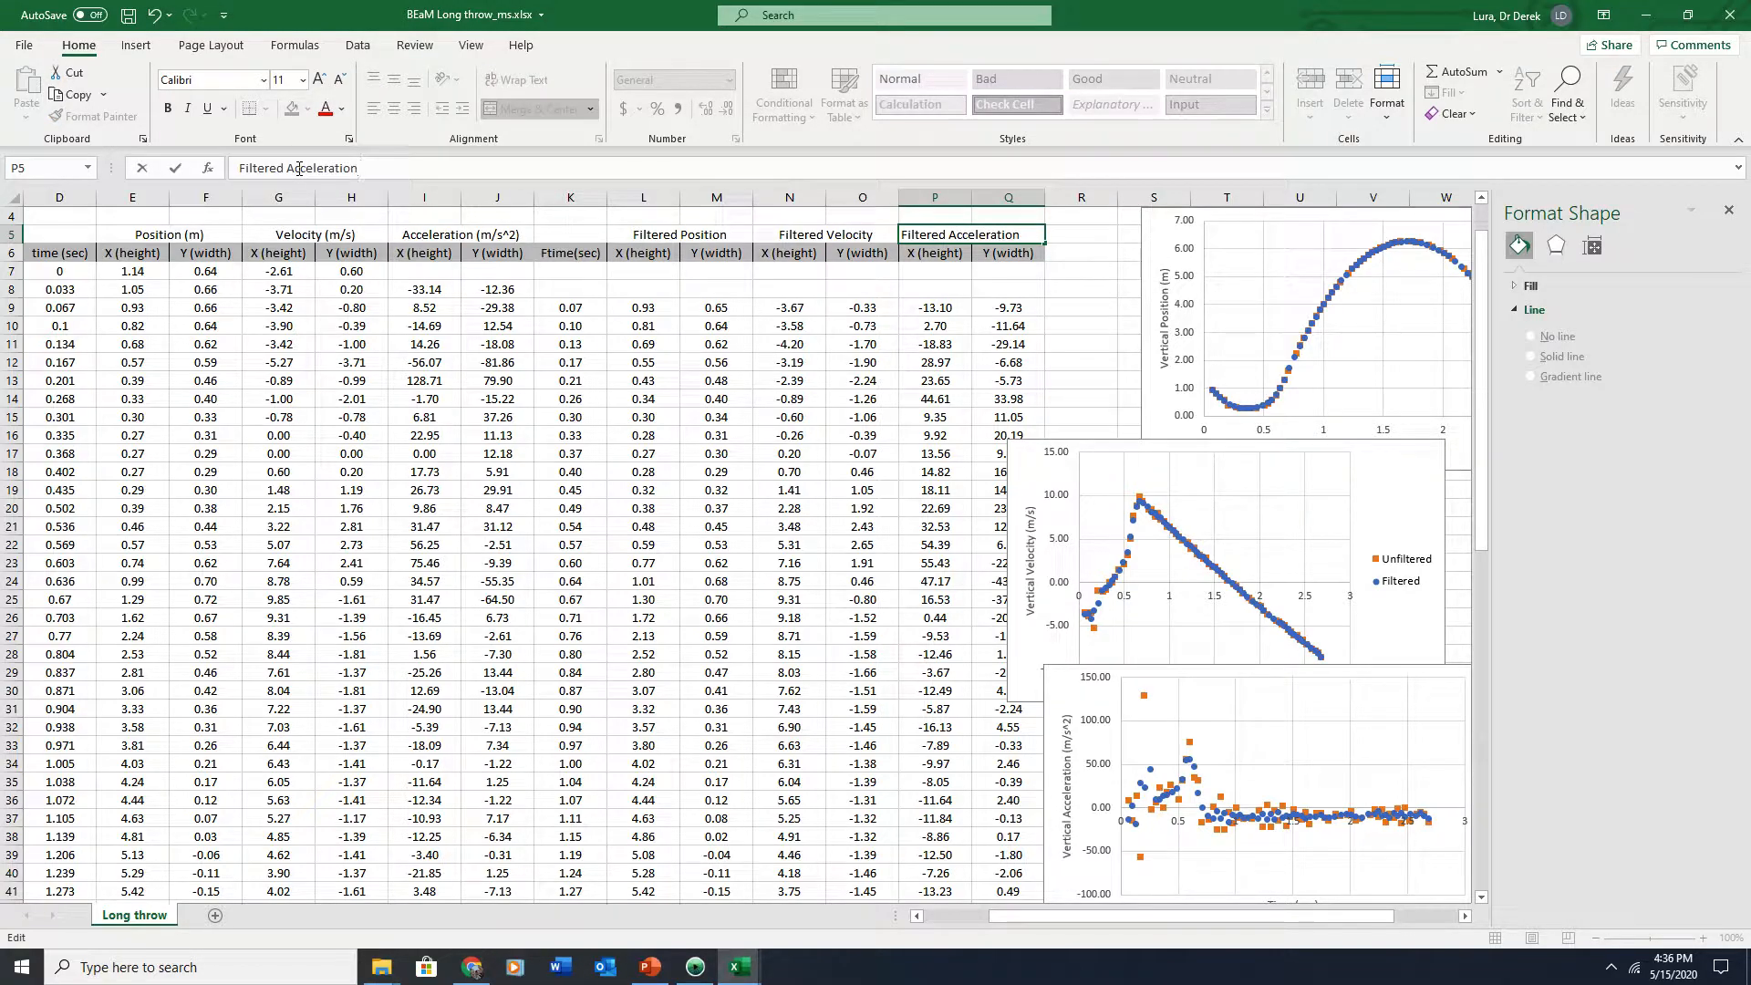
{"action": "key", "text": "Return"}
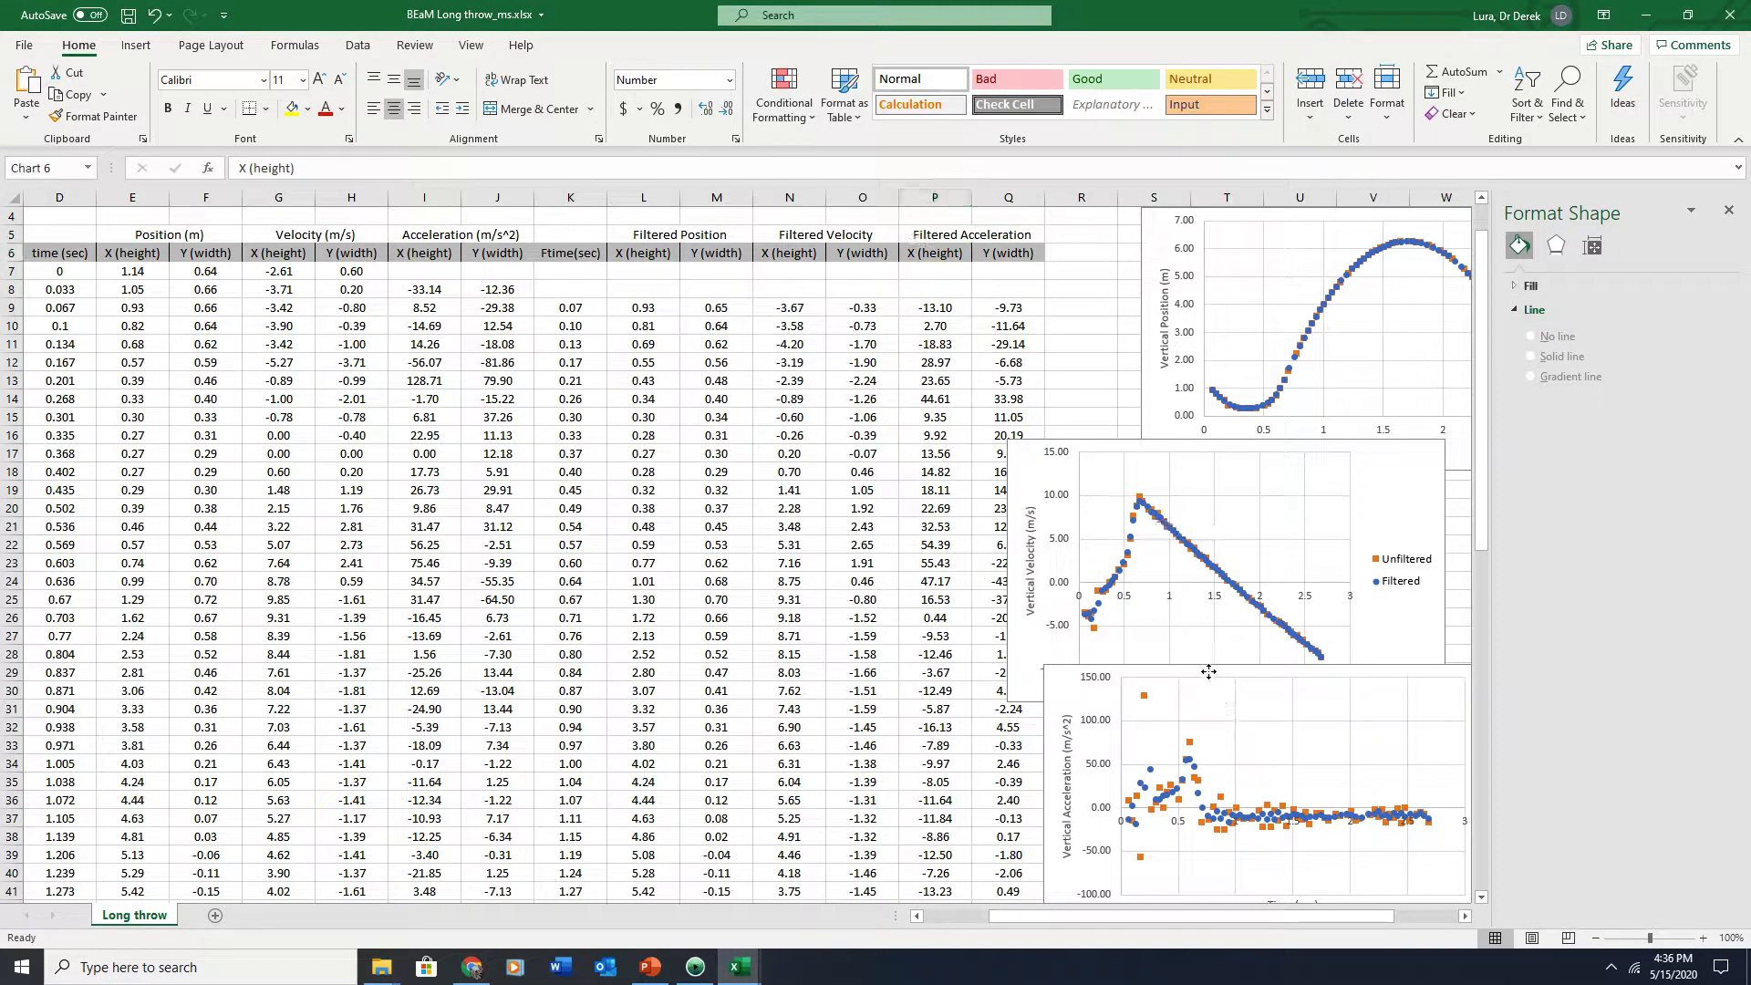
Enlarge the acceleration chart and set its vertical axis bounds to minimum -20 and maximum 65
{"action": "left_click_drag", "start_coordinate": [1299, 805], "coordinate": [1213, 778]}
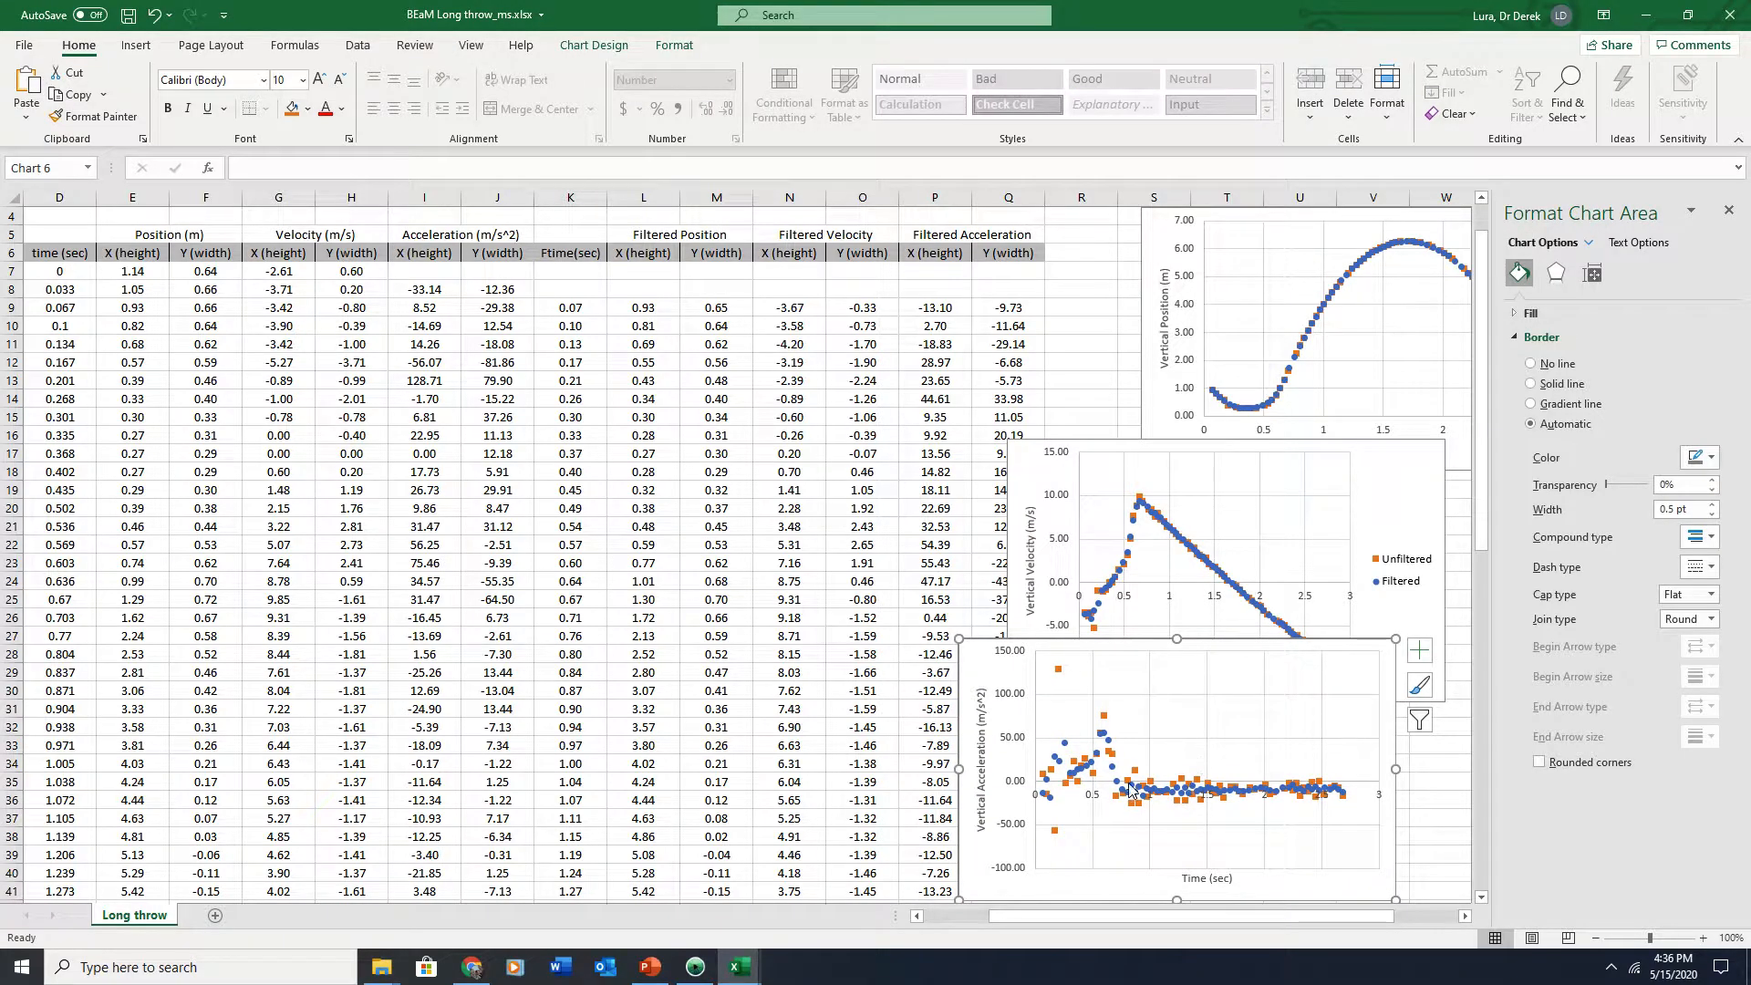
{"action": "left_click_drag", "start_coordinate": [958, 638], "coordinate": [765, 500]}
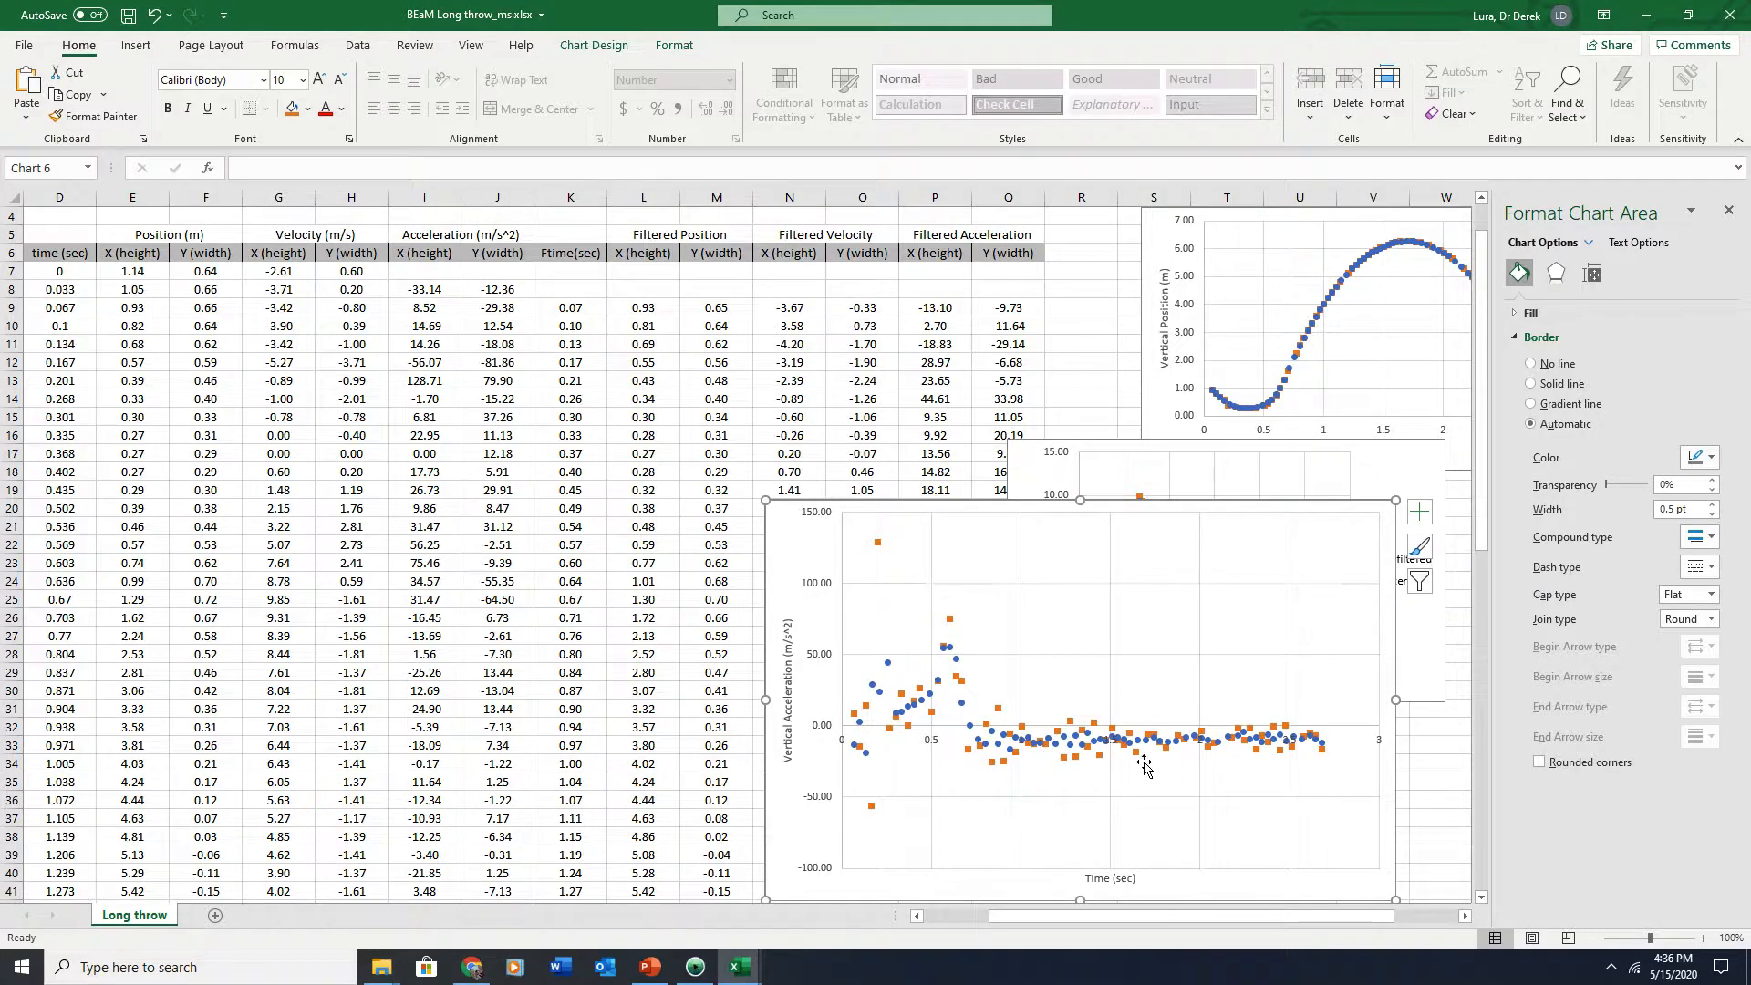
{"action": "left_click", "coordinate": [828, 657]}
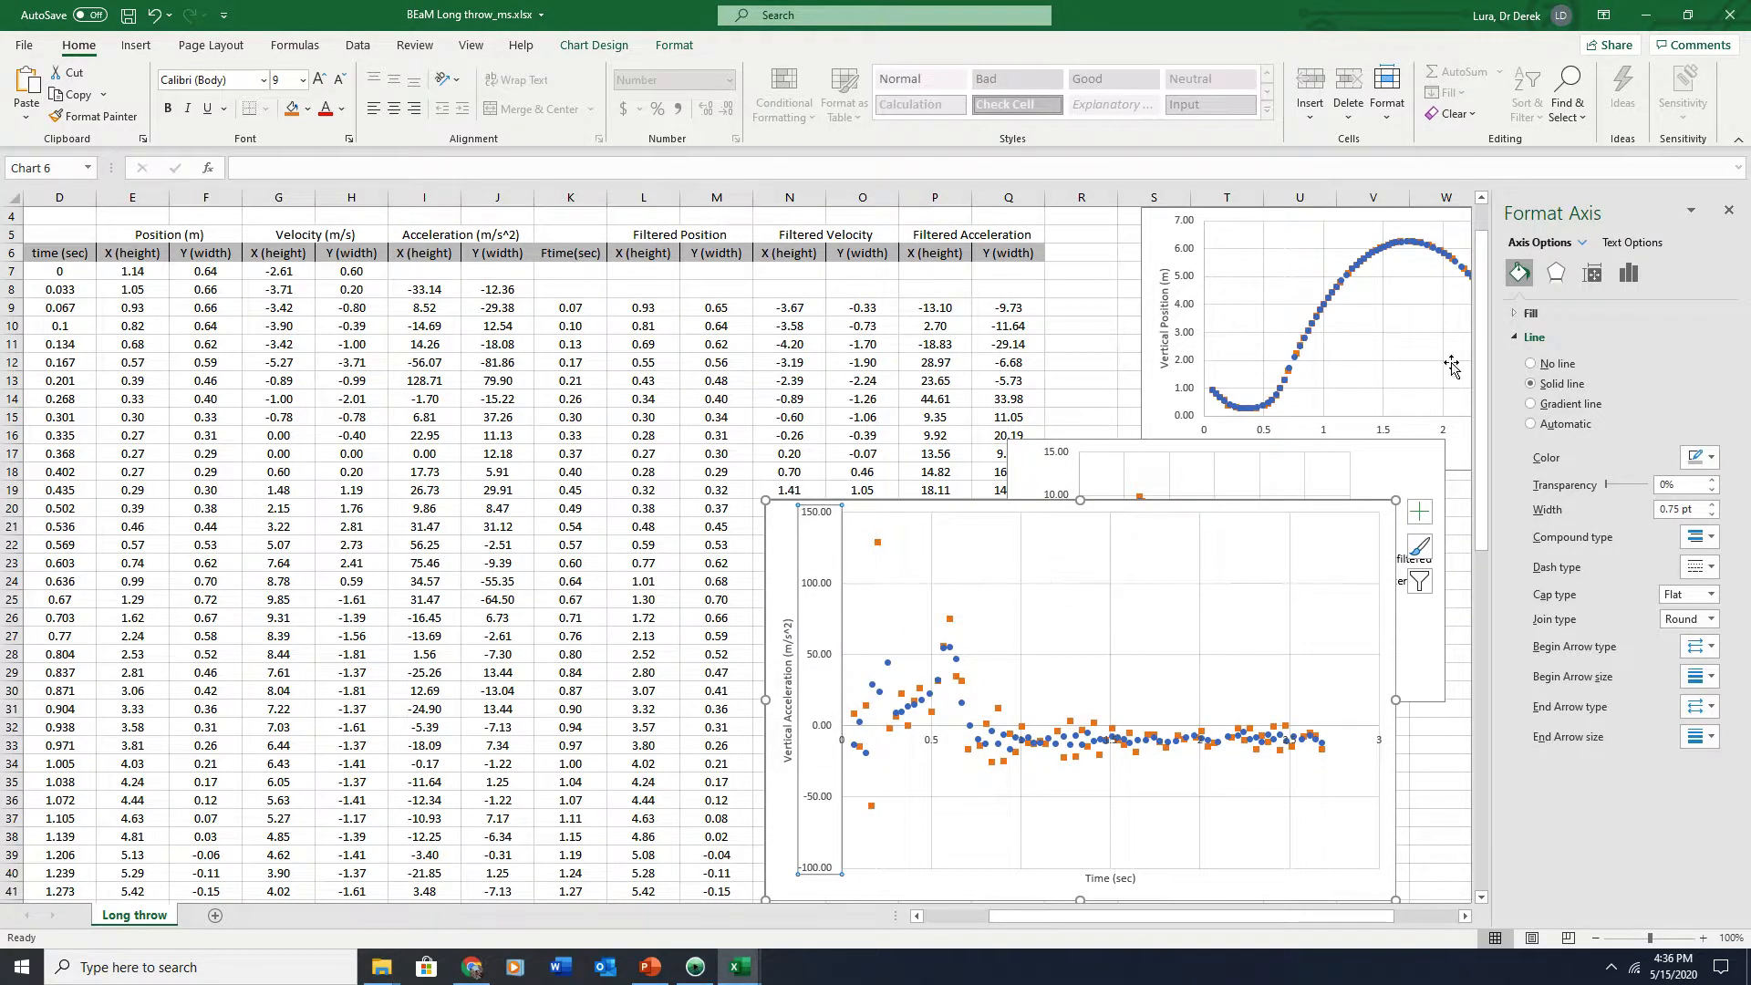
{"action": "left_click", "coordinate": [1629, 274]}
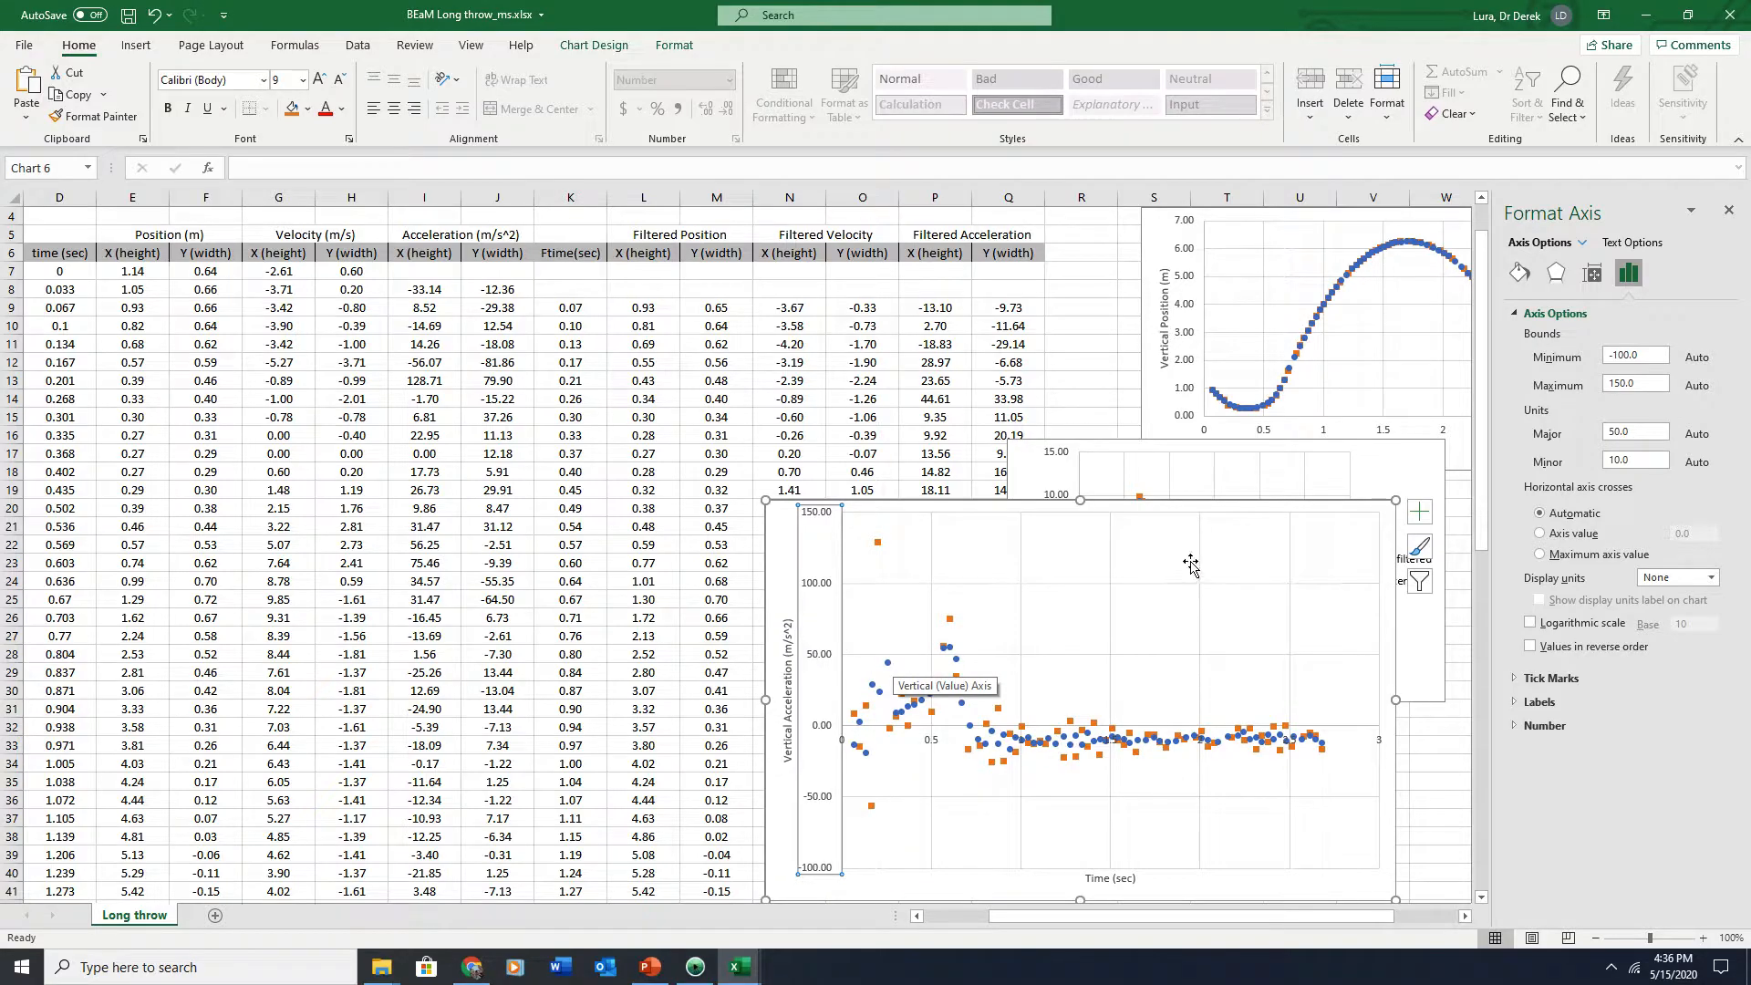
{"action": "left_click", "coordinate": [1650, 354]}
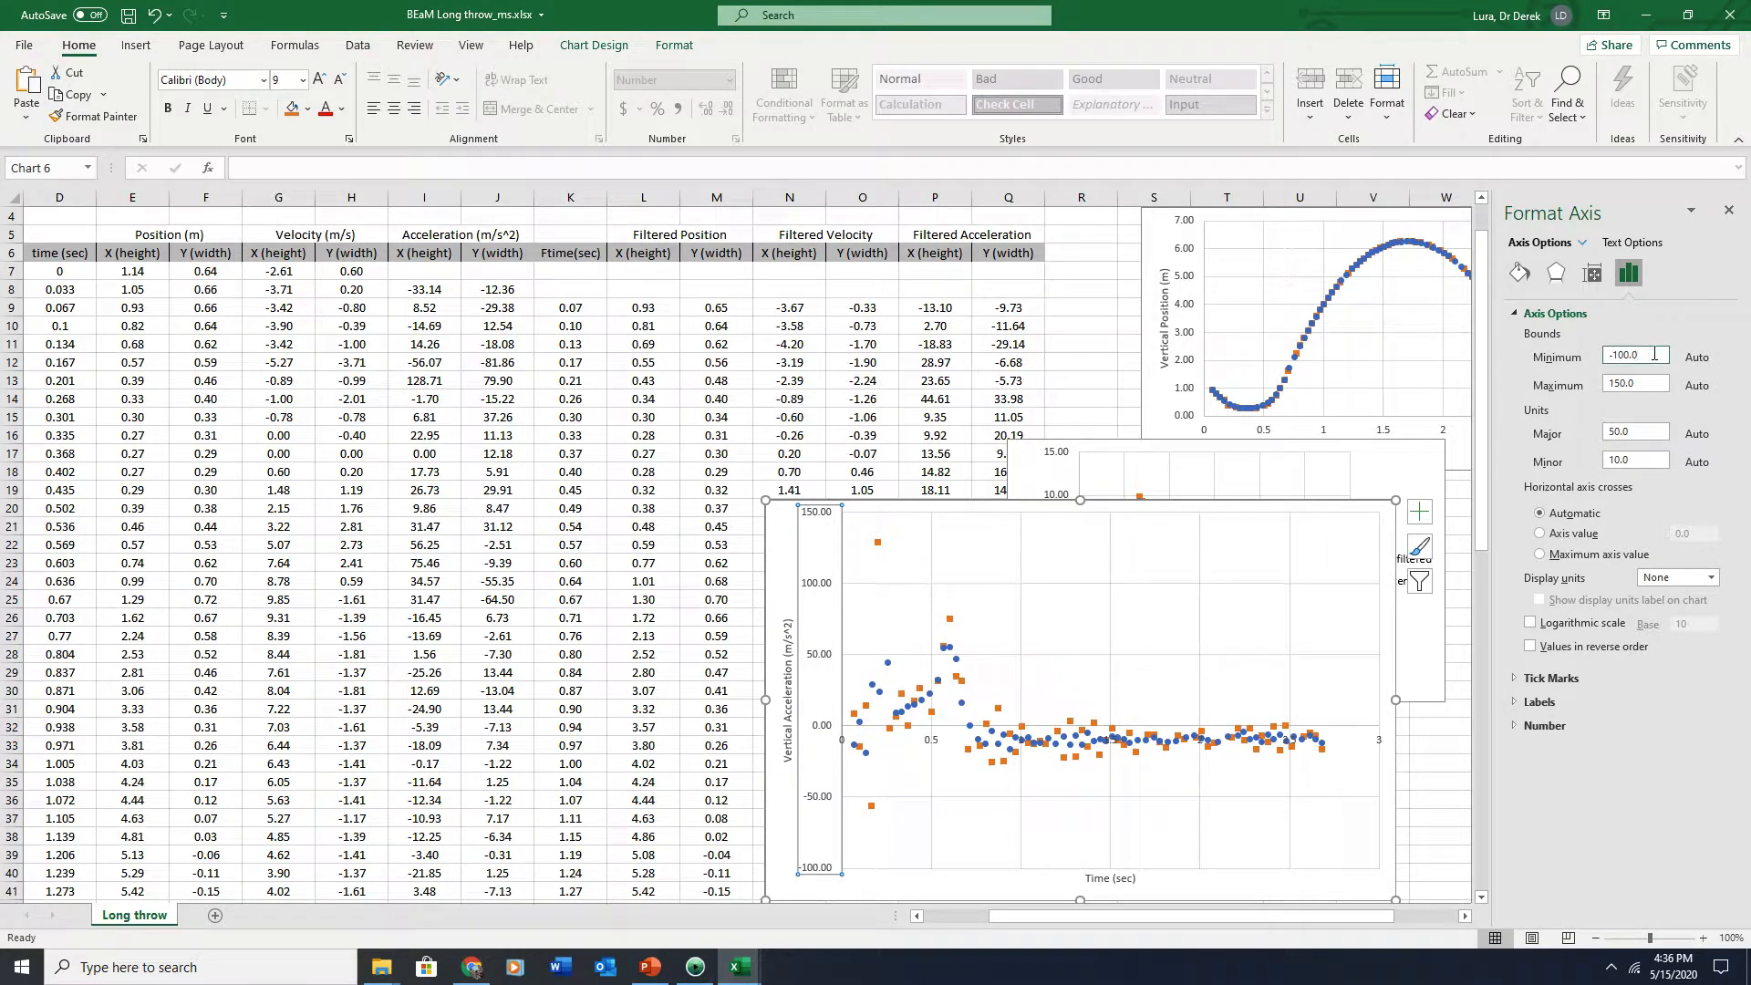
{"action": "key", "text": "Tab"}
{"action": "type", "text": "65"}
{"action": "key", "text": "shift+Tab"}
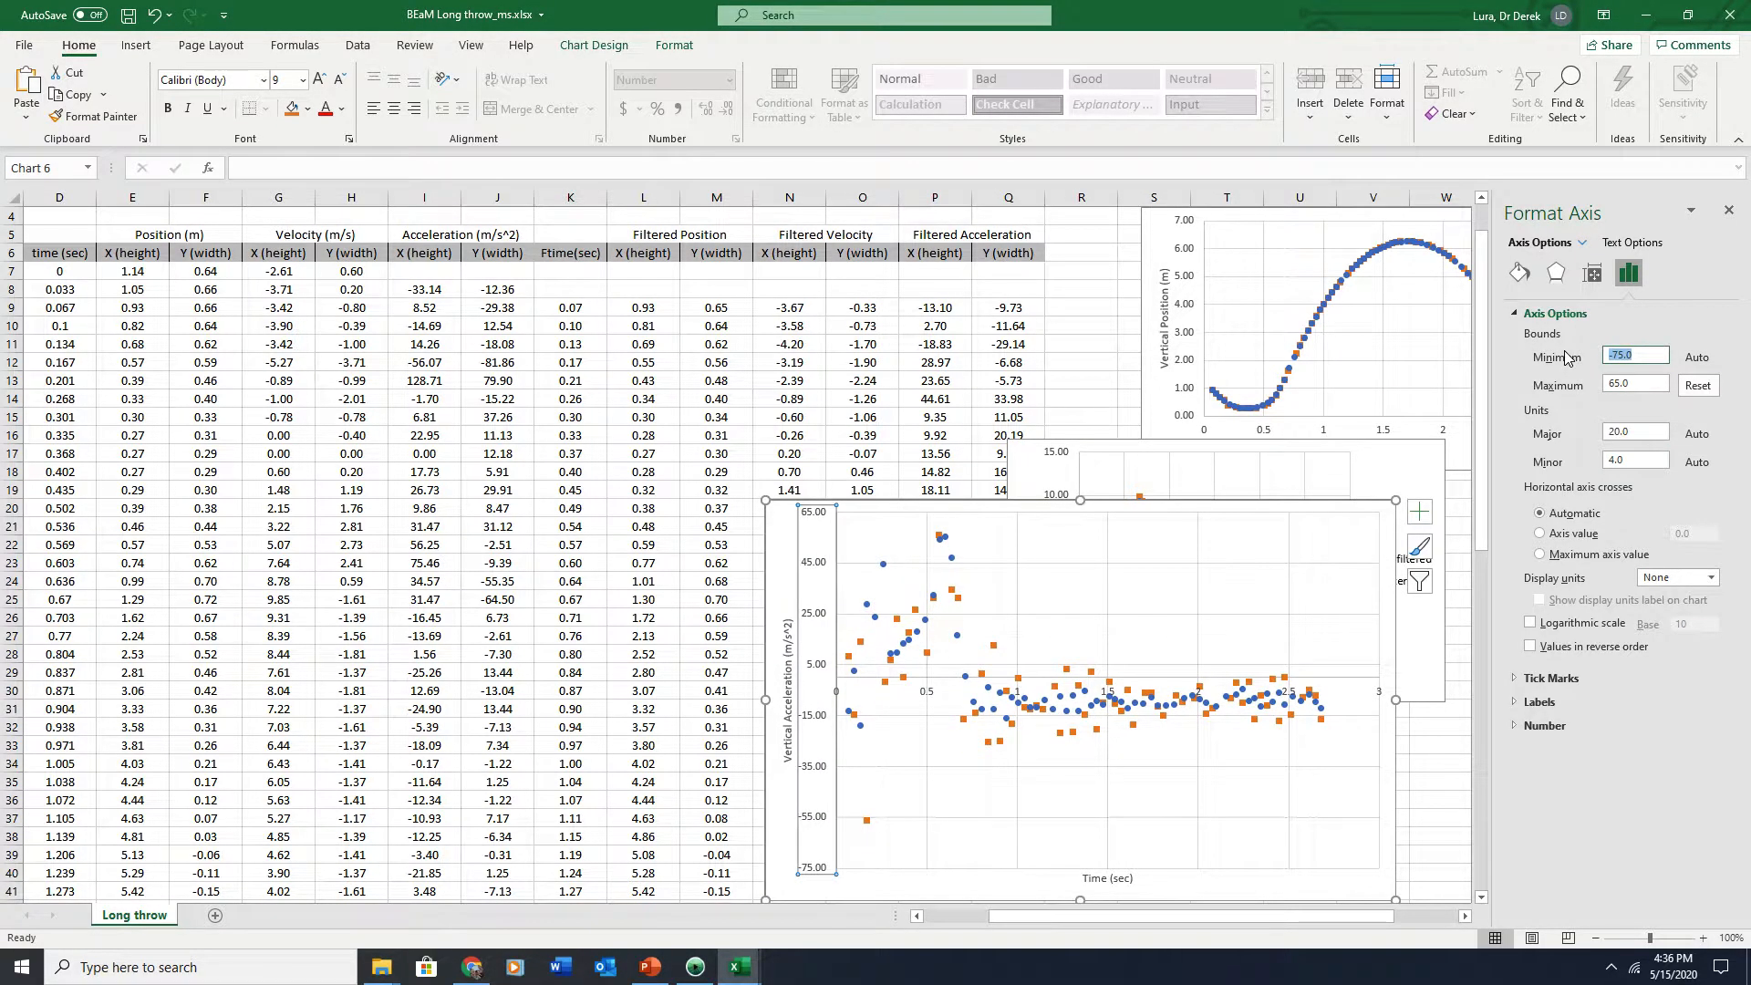
{"action": "type", "text": "-20"}
{"action": "key", "text": "Return"}
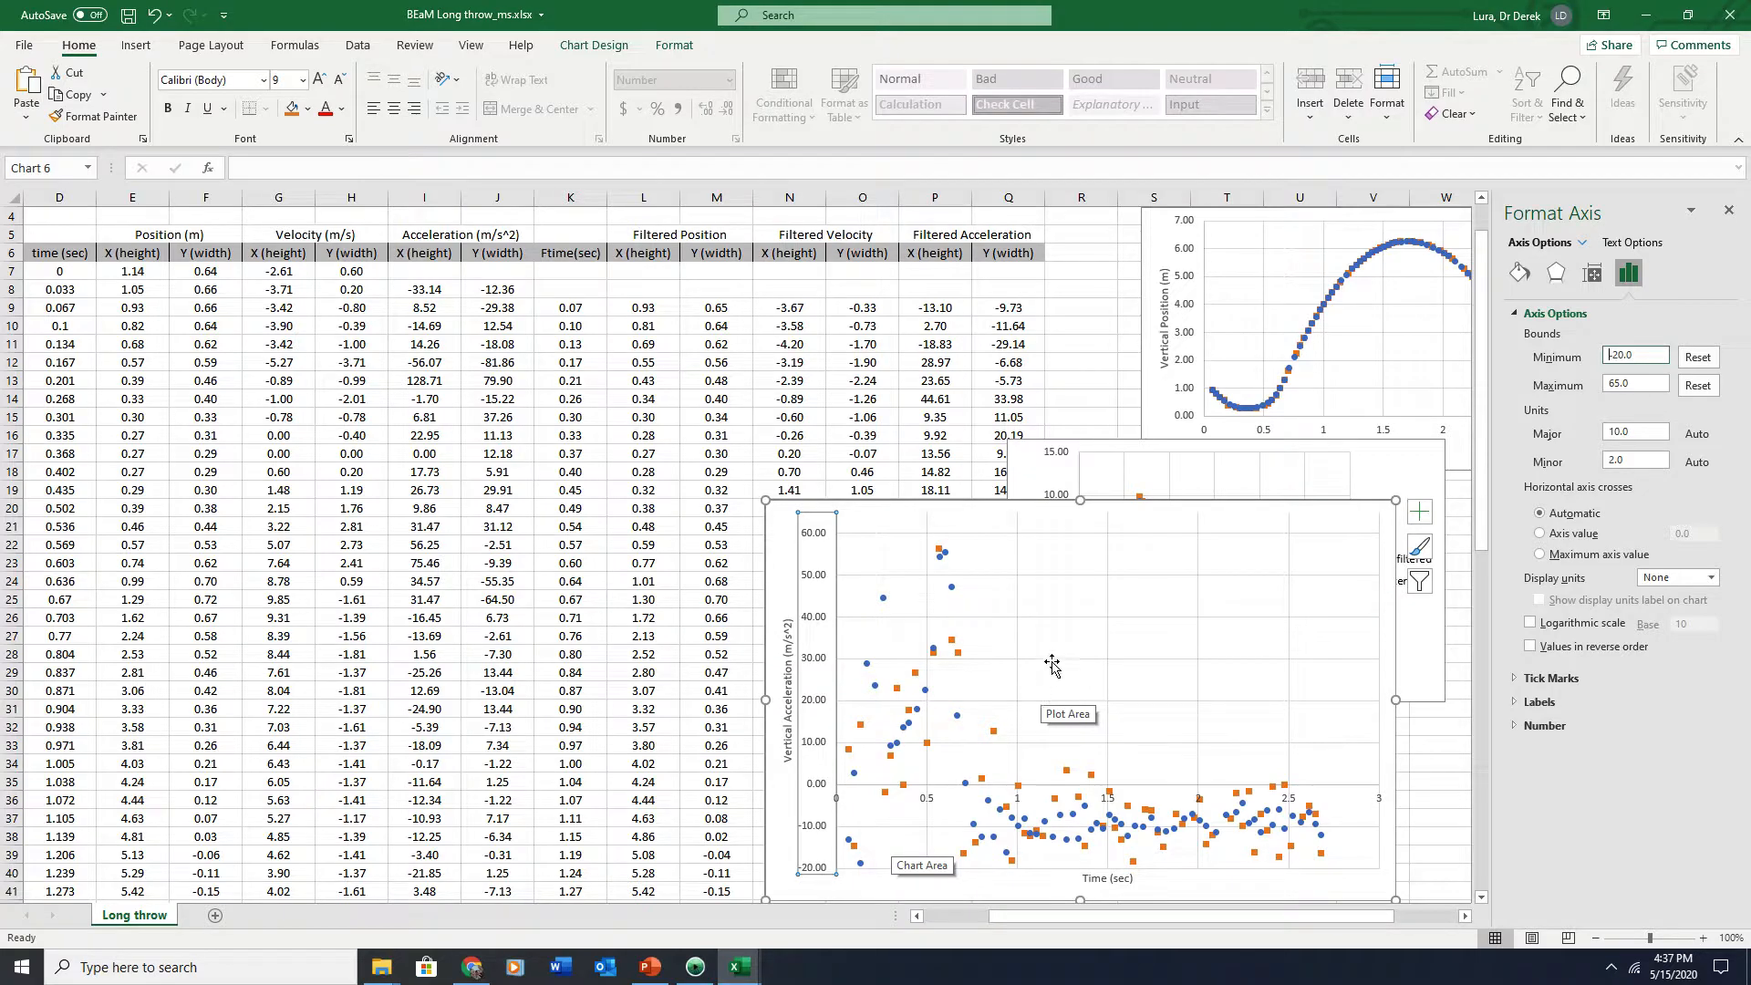
Reposition and shrink the acceleration chart so it sits beneath the velocity chart
{"action": "left_click_drag", "start_coordinate": [1224, 516], "coordinate": [614, 443]}
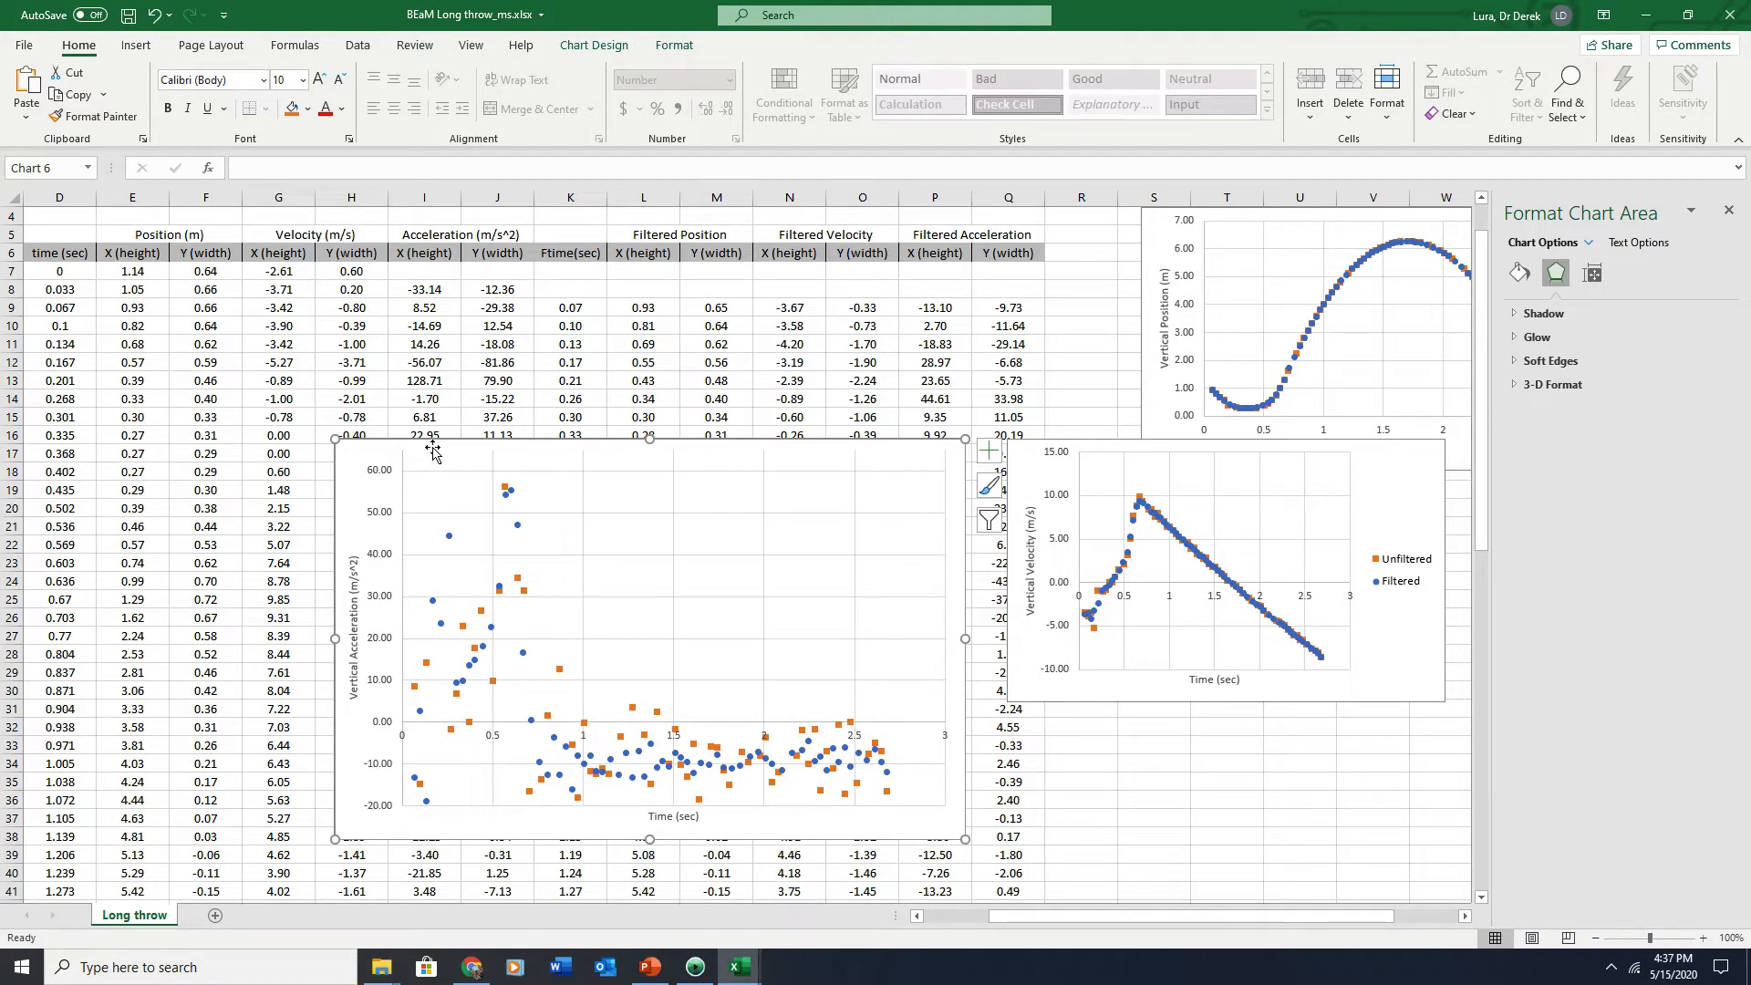
{"action": "left_click_drag", "start_coordinate": [432, 448], "coordinate": [1121, 617]}
{"action": "left_click_drag", "start_coordinate": [1112, 659], "coordinate": [1112, 670]}
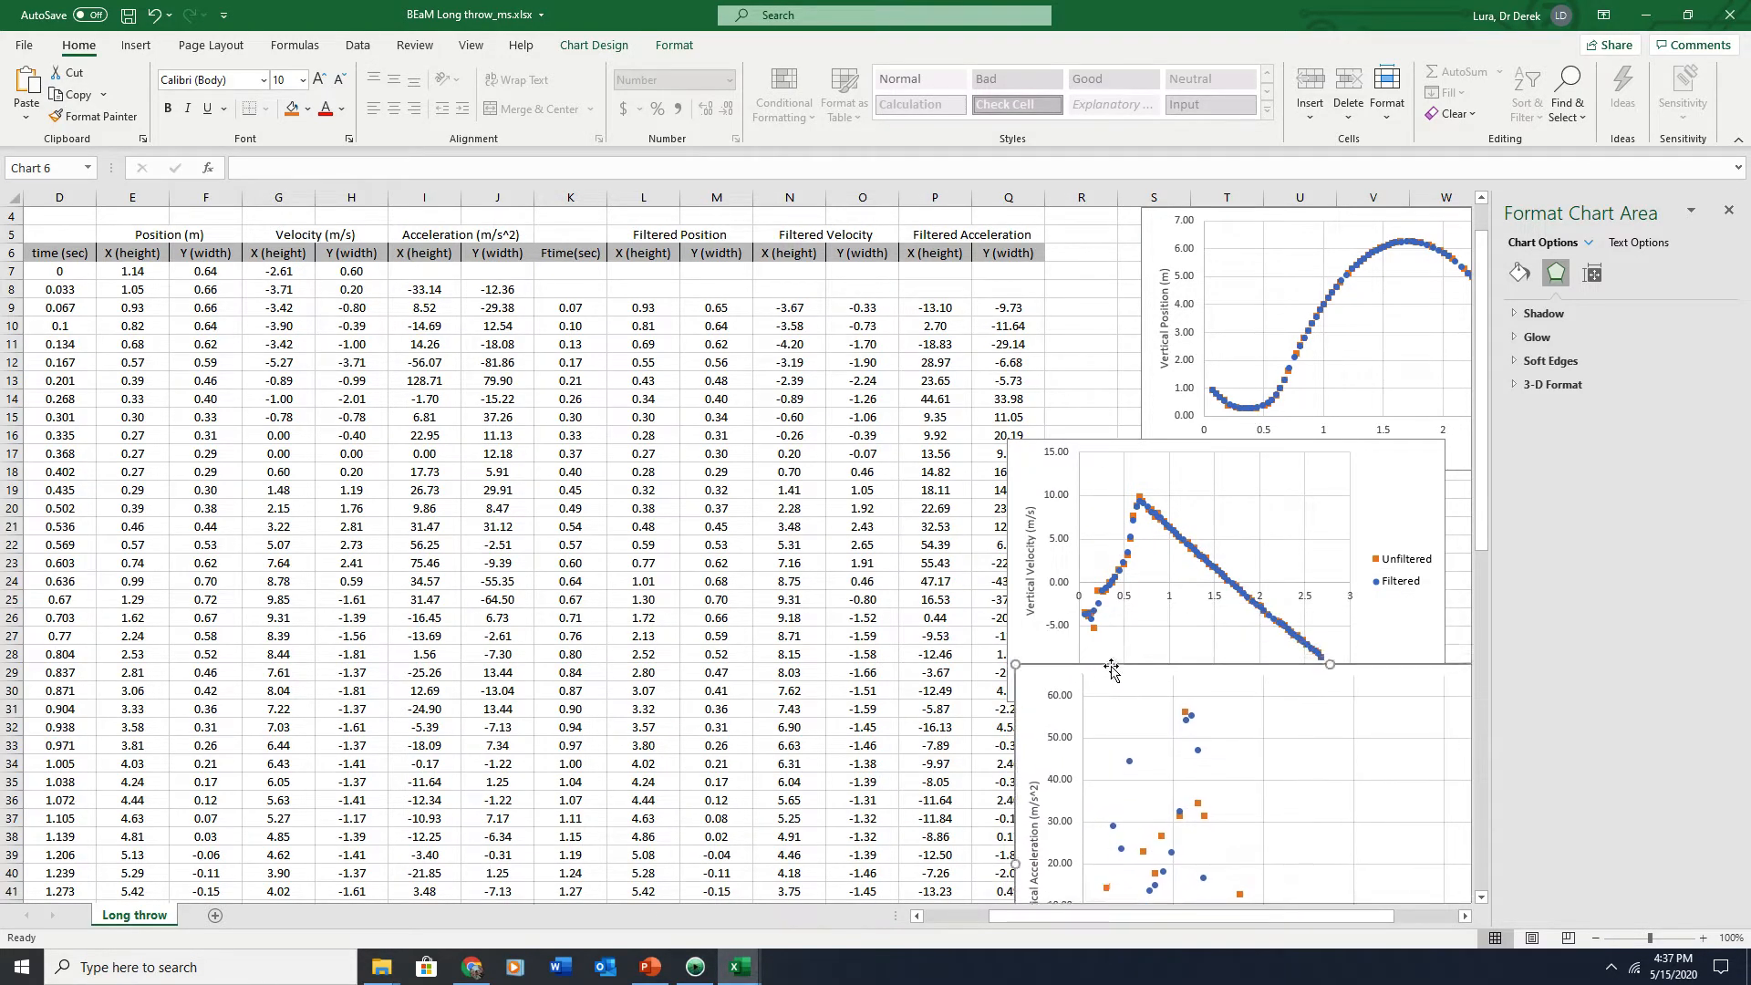
{"action": "scroll", "coordinate": [978, 611], "scroll_direction": "down", "scroll_amount": 3}
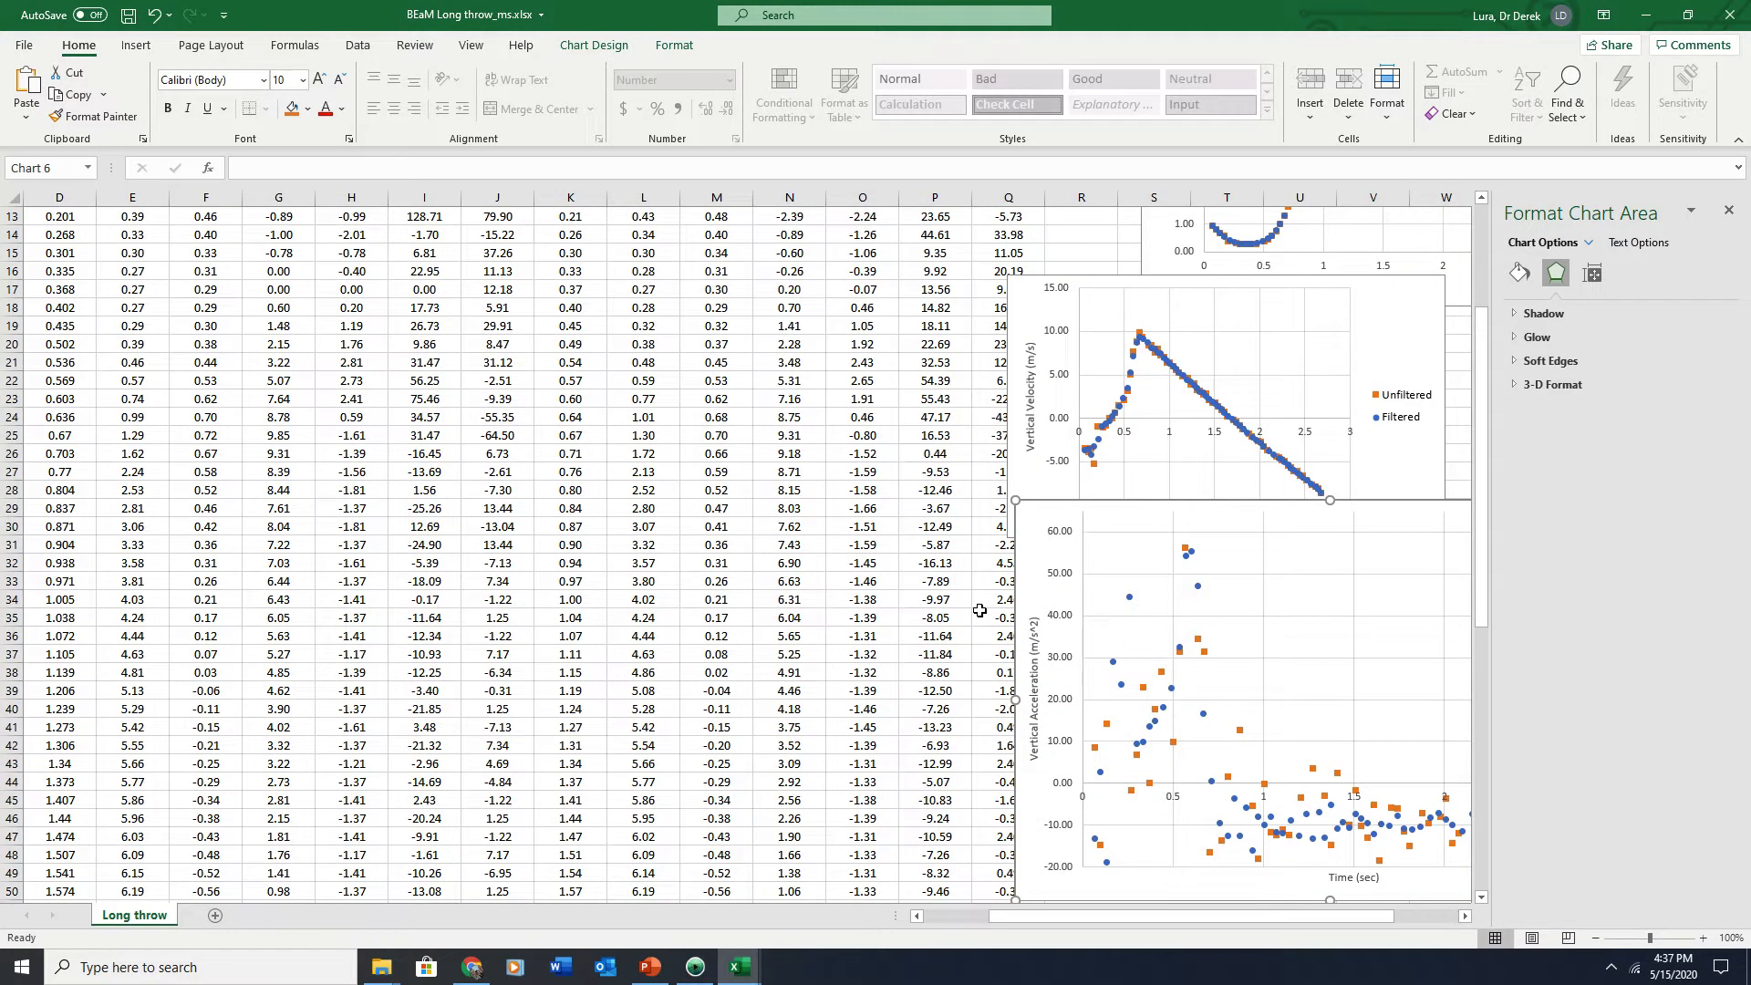
{"action": "left_click_drag", "start_coordinate": [1055, 540], "coordinate": [1001, 535]}
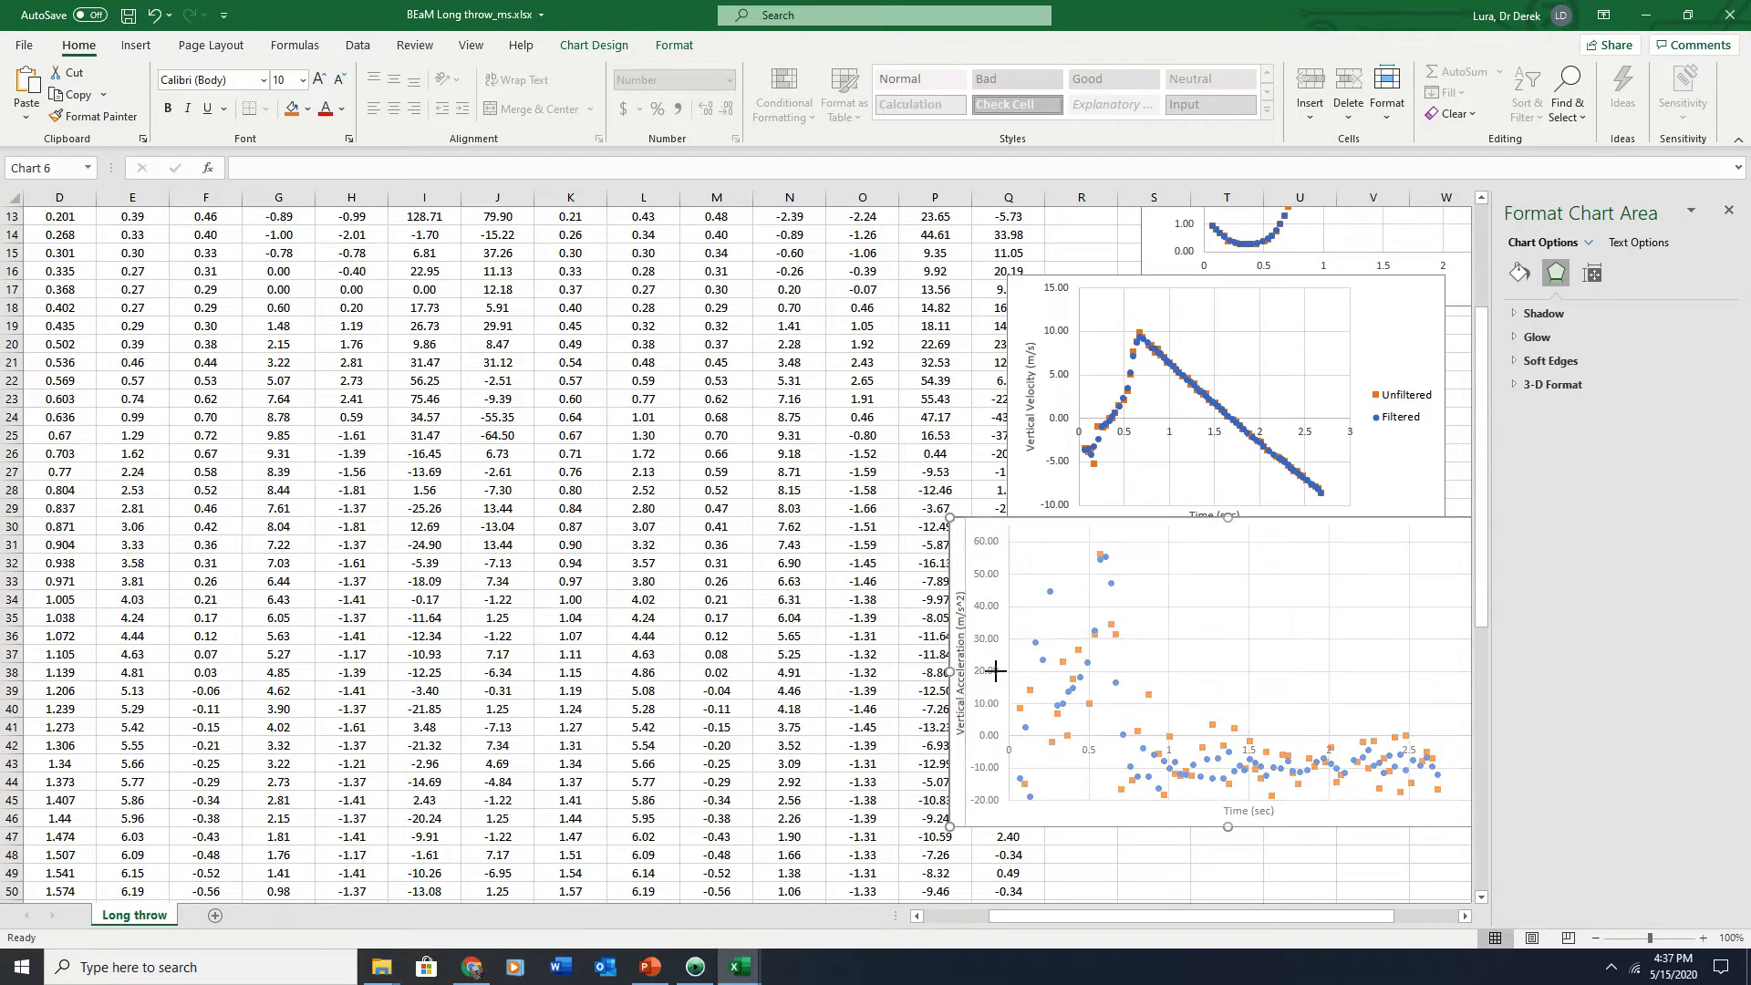
{"action": "left_click_drag", "start_coordinate": [985, 672], "coordinate": [1095, 672]}
{"action": "scroll", "coordinate": [857, 790], "scroll_direction": "up", "scroll_amount": 4}
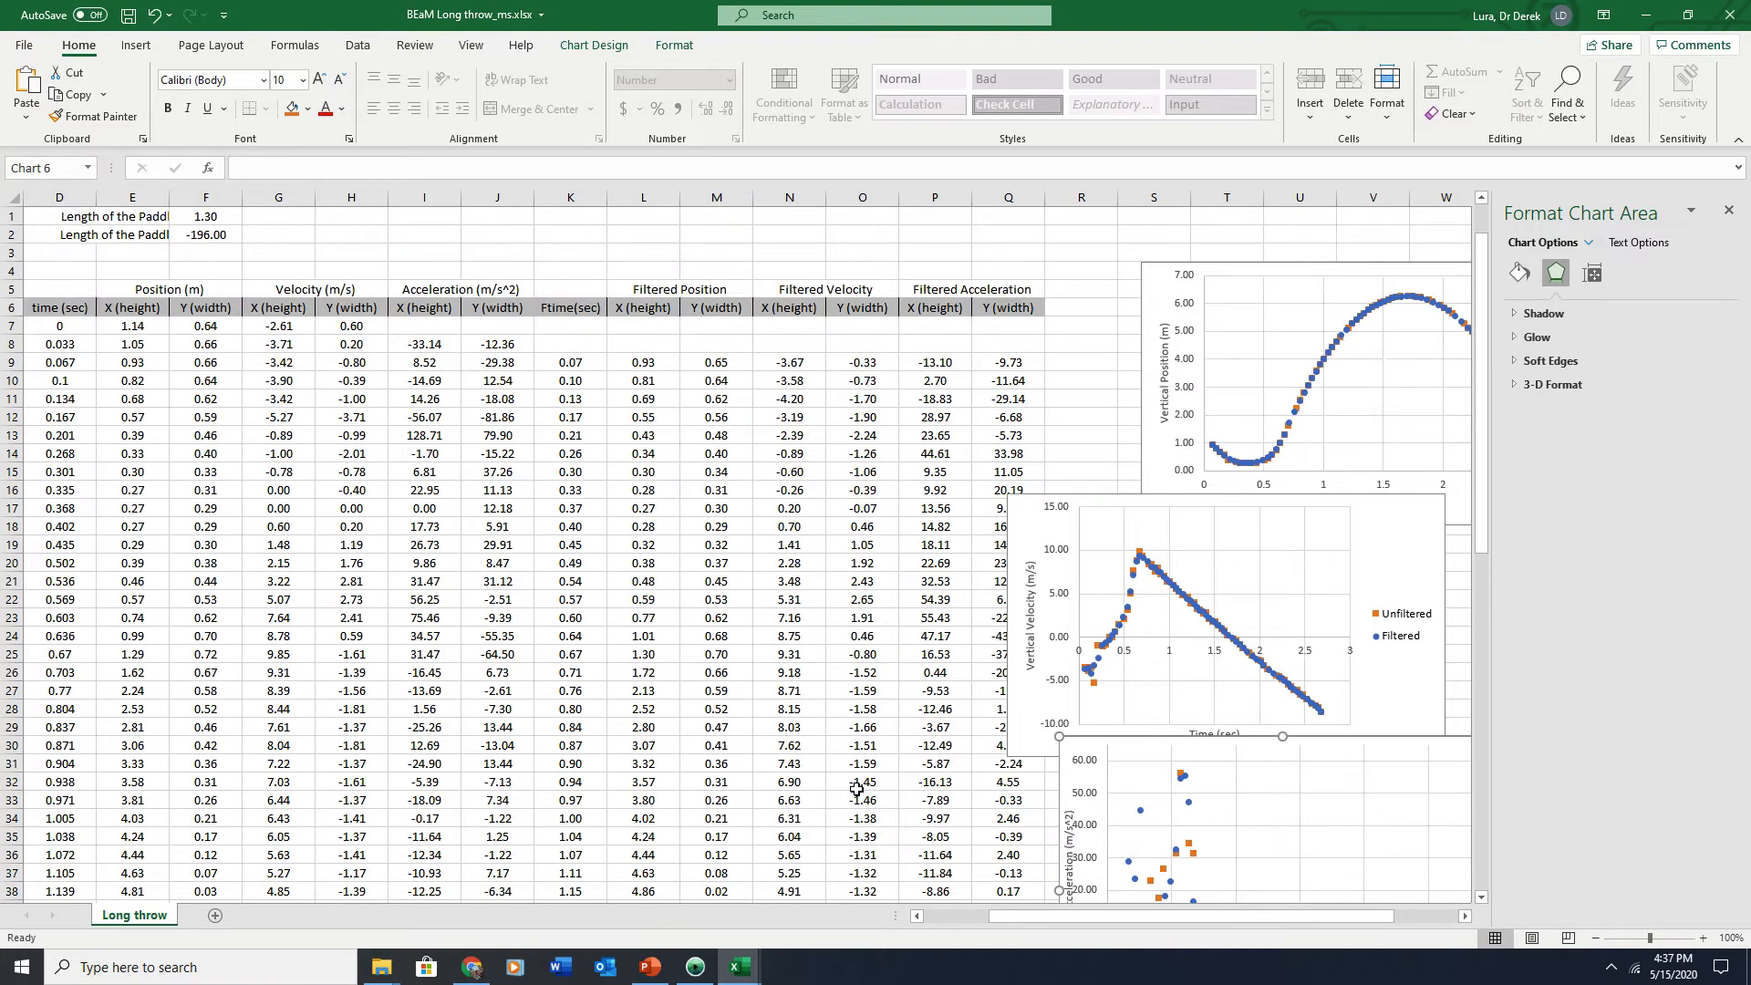
{"action": "scroll", "coordinate": [857, 790], "scroll_direction": "down", "scroll_amount": 2}
{"action": "scroll", "coordinate": [857, 790], "scroll_direction": "down", "scroll_amount": 2}
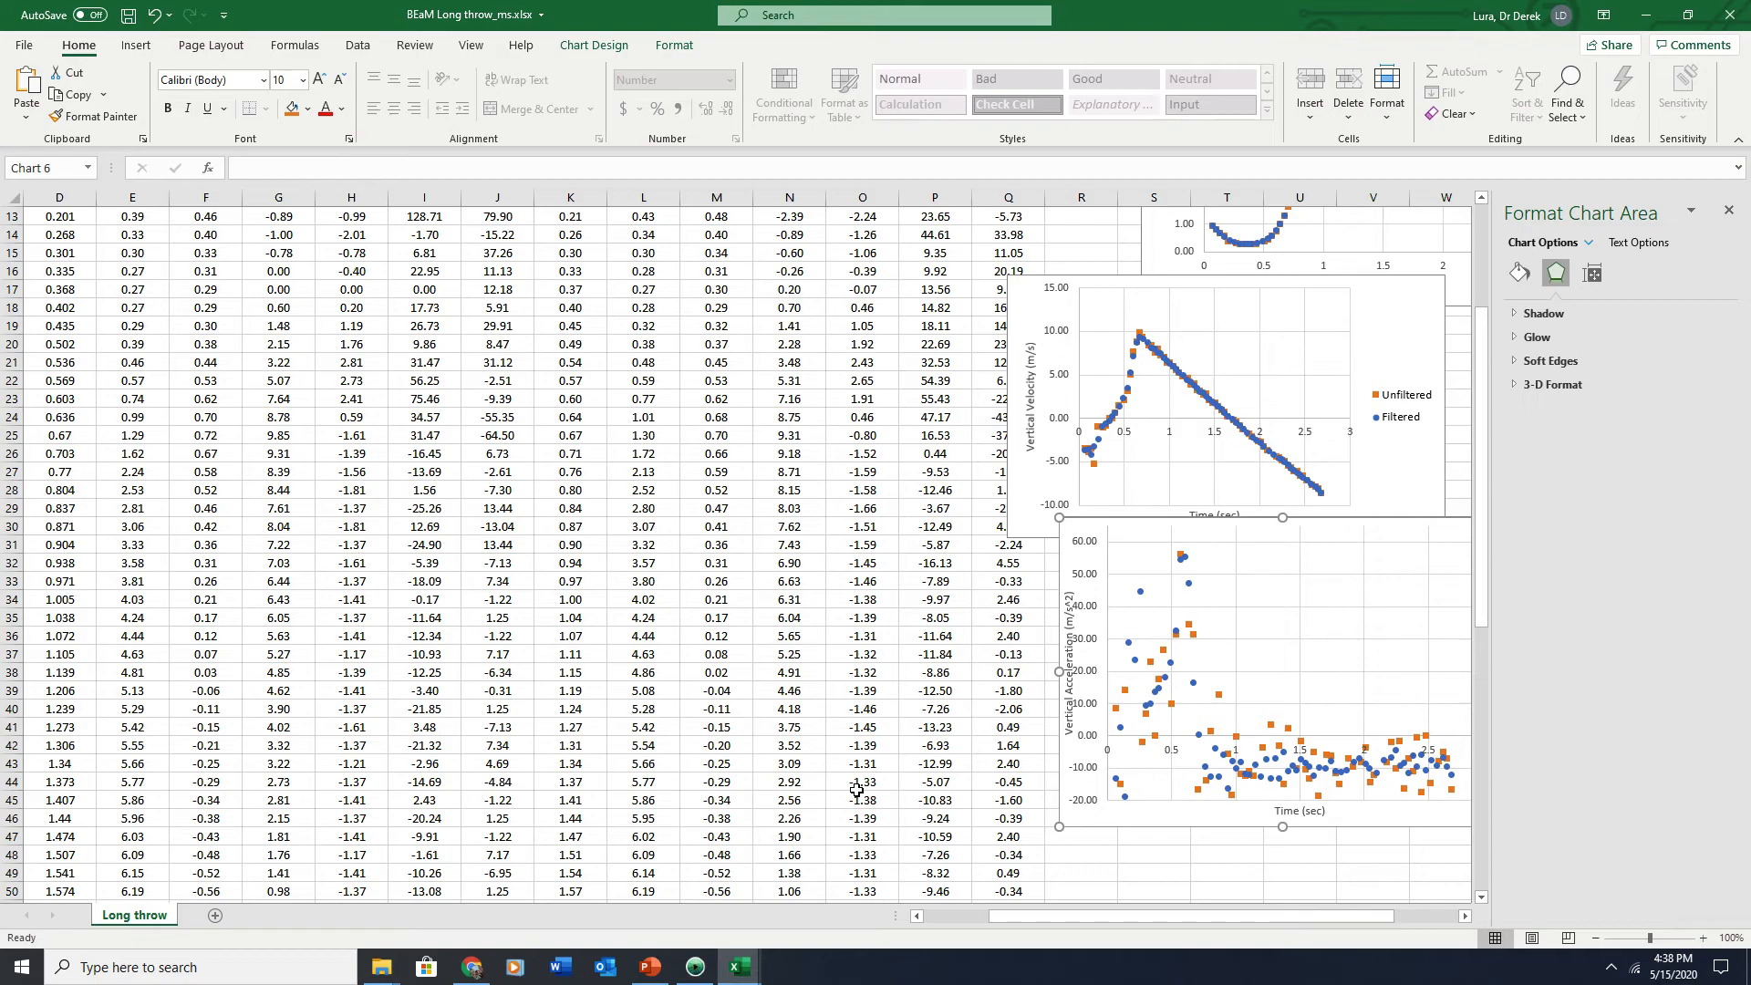
{"action": "key", "text": "alt"}
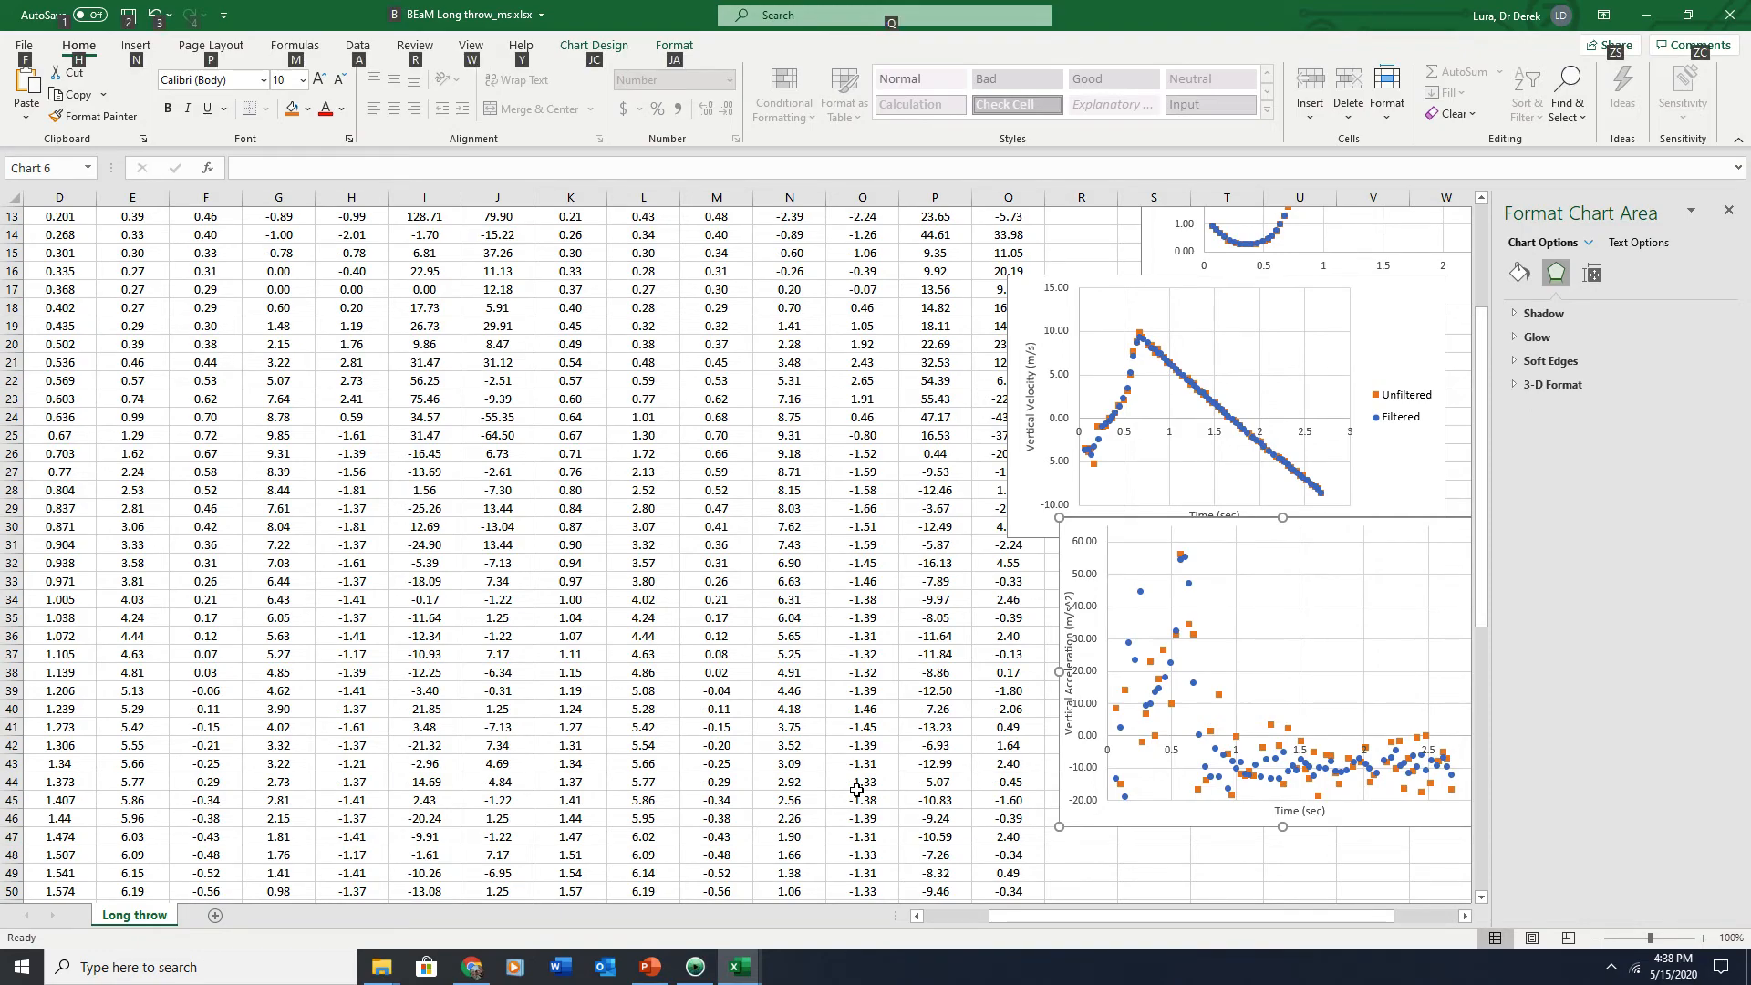